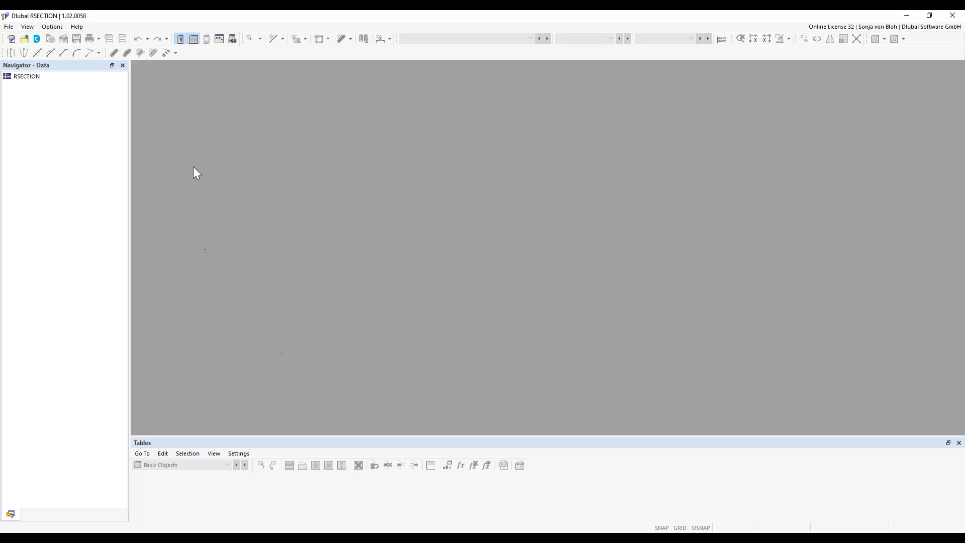
Step: Import the file Omega.dxf from the Hochregallager folder as a new section model
{"action": "left_click", "coordinate": [9, 27]}
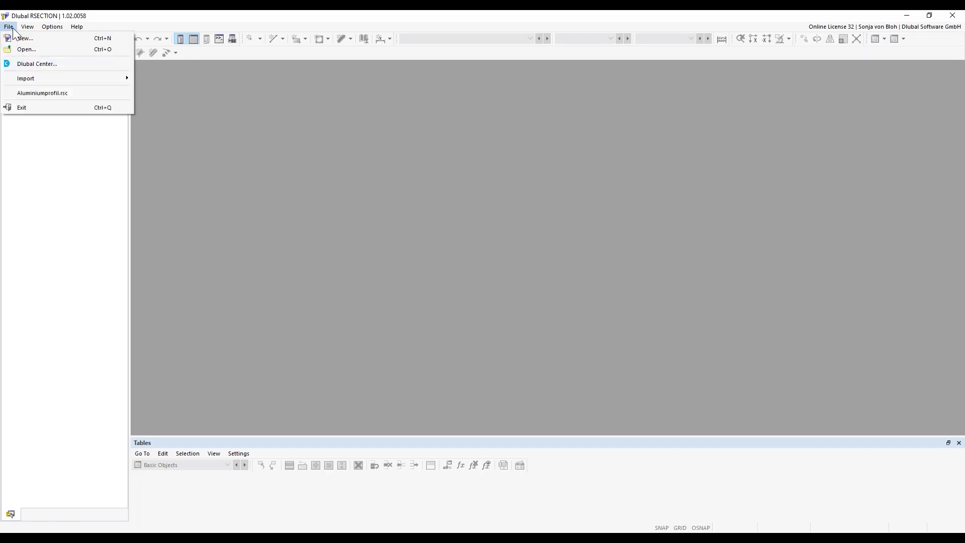
{"action": "mouse_move", "coordinate": [28, 81]}
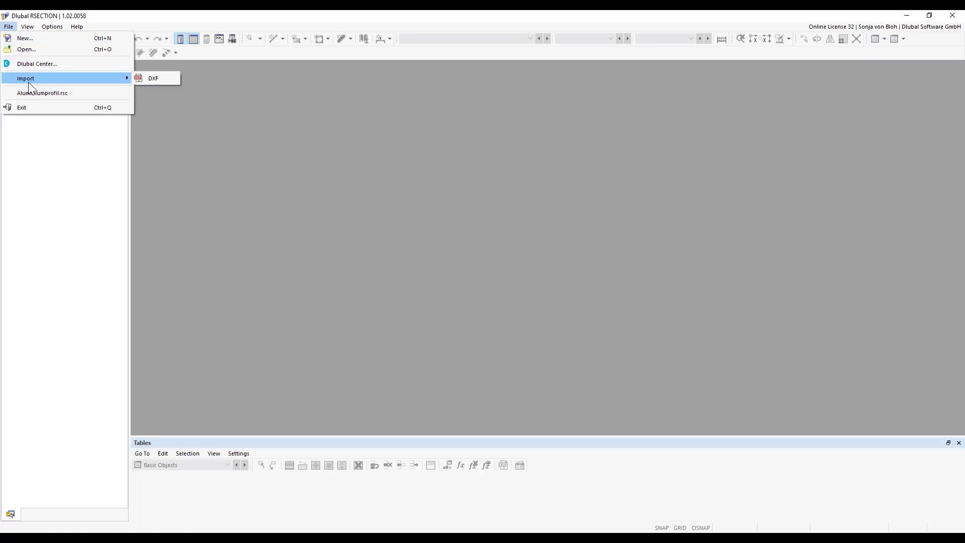
{"action": "left_click", "coordinate": [161, 80]}
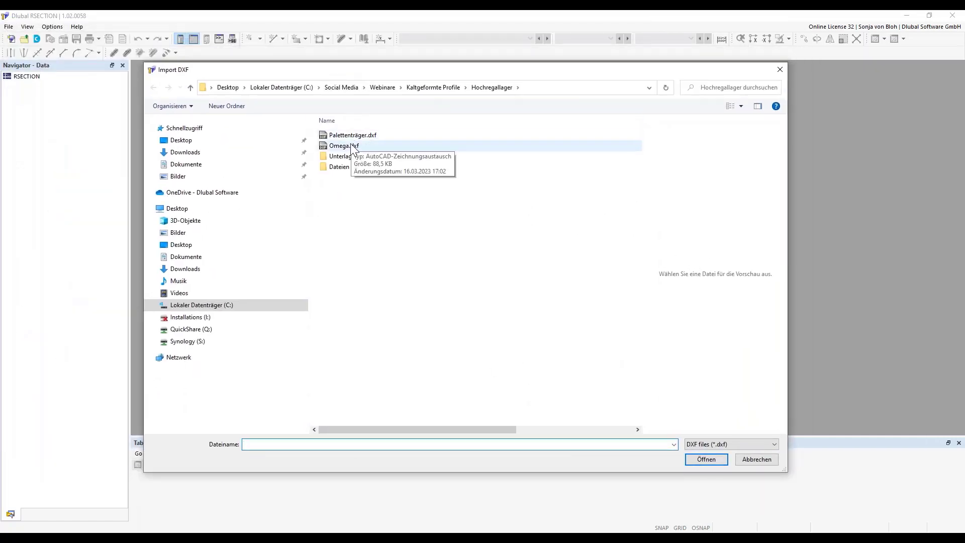
{"action": "left_click", "coordinate": [352, 147]}
{"action": "left_click", "coordinate": [704, 459]}
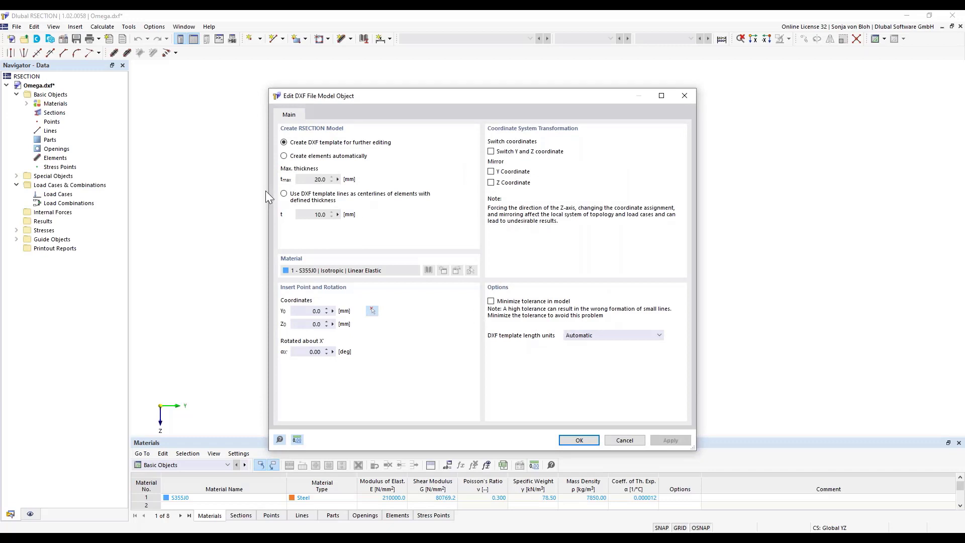
Step: Convert the DXF template lines into centerline elements with 3.5 mm thickness and material S355J0, and finish the import
{"action": "left_click", "coordinate": [284, 194]}
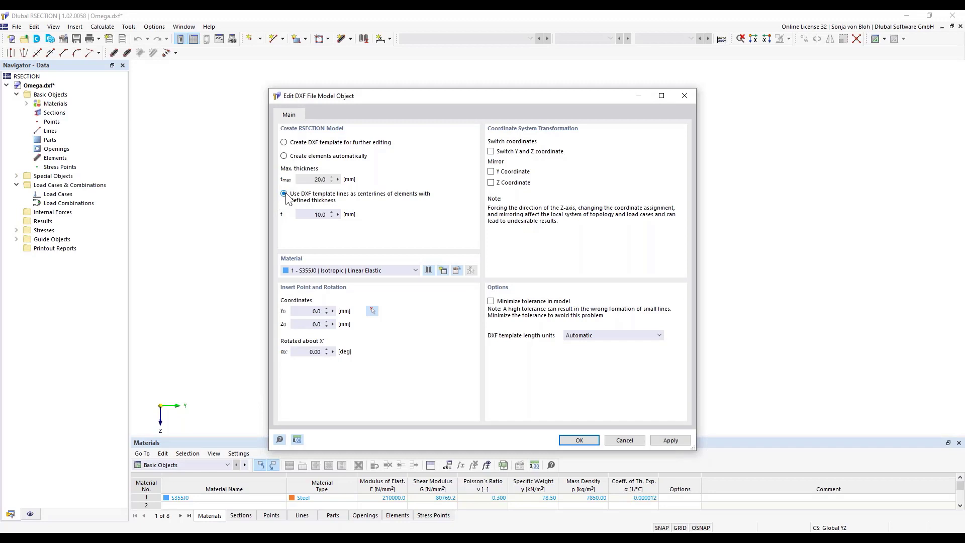
{"action": "left_click_drag", "start_coordinate": [309, 215], "coordinate": [330, 220]}
{"action": "type", "text": "3,5"}
{"action": "left_click", "coordinate": [457, 271]}
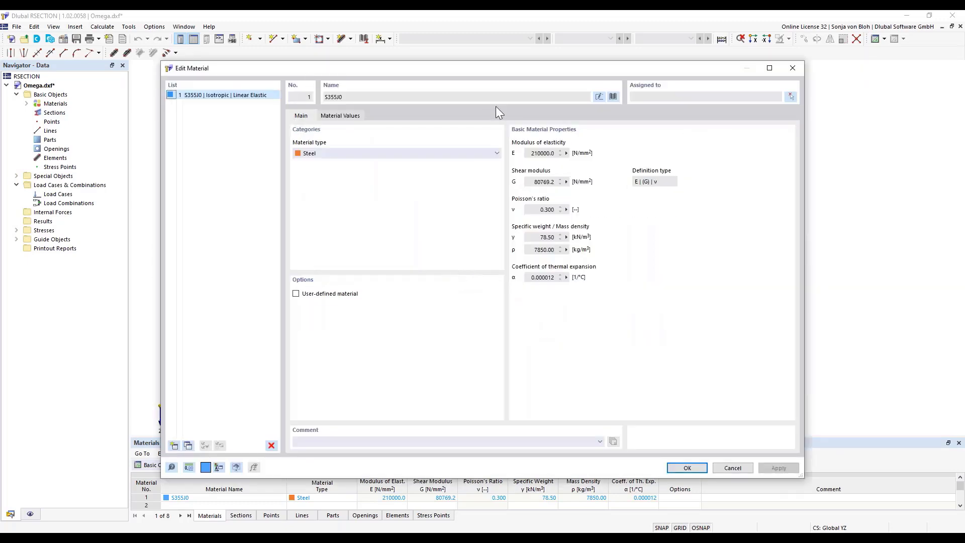
{"action": "left_click", "coordinate": [613, 97]}
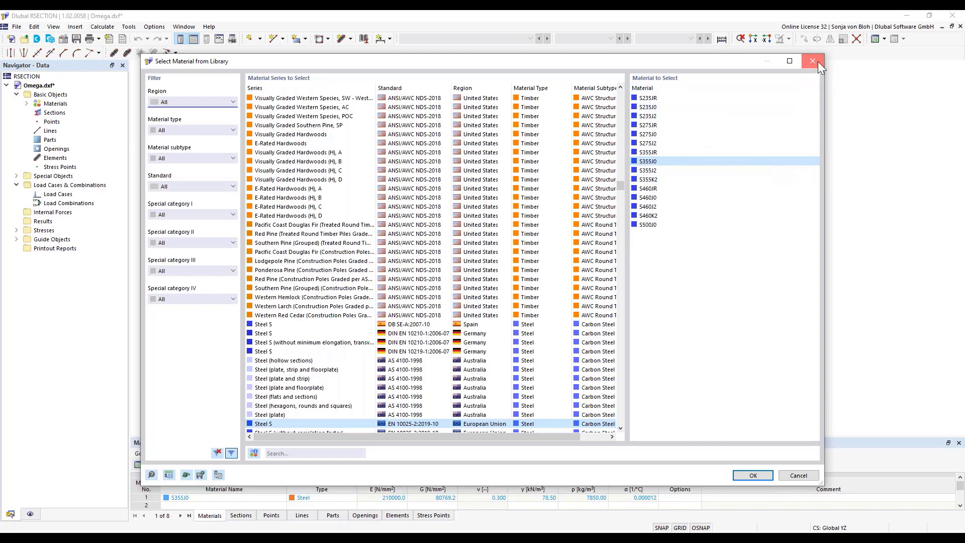
{"action": "left_click", "coordinate": [813, 62]}
{"action": "left_click", "coordinate": [721, 467]}
{"action": "left_click", "coordinate": [579, 442]}
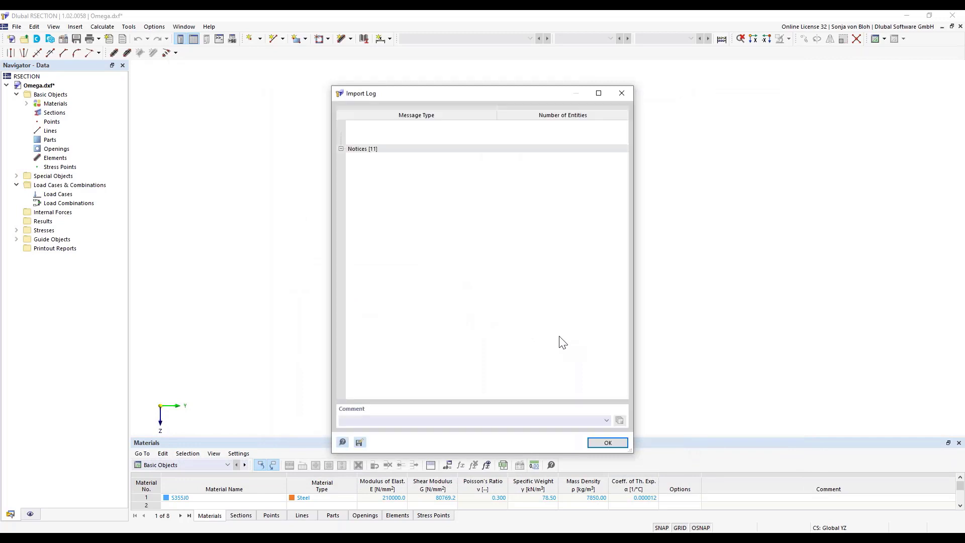
{"action": "left_click", "coordinate": [608, 443]}
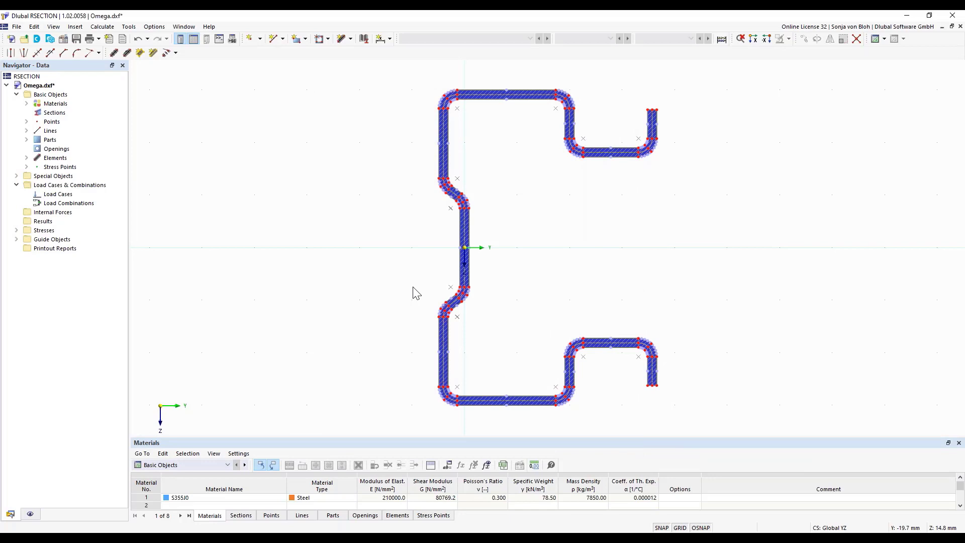
Step: Review the part and the arc elements generated from the imported Omega profile
{"action": "left_click", "coordinate": [26, 140]}
{"action": "left_click", "coordinate": [50, 149]}
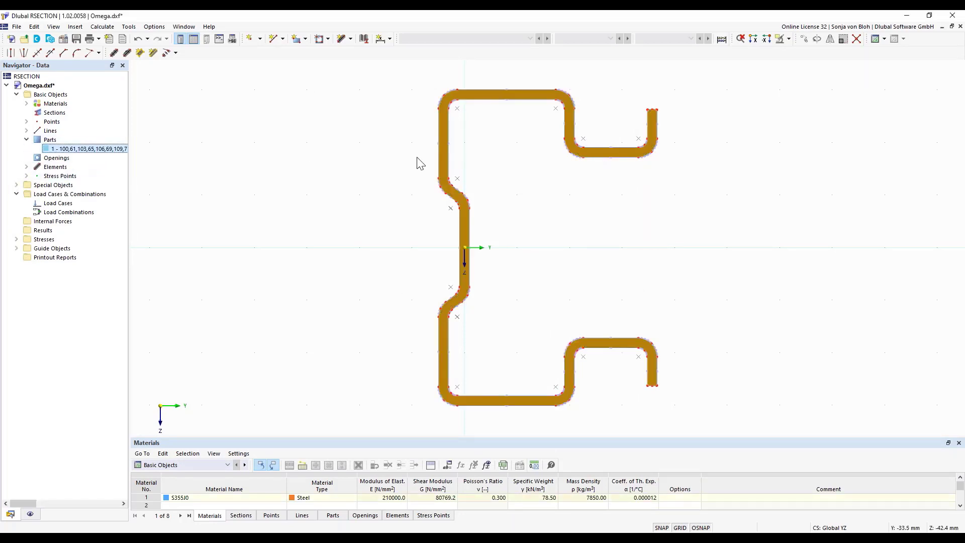
{"action": "left_click", "coordinate": [215, 187]}
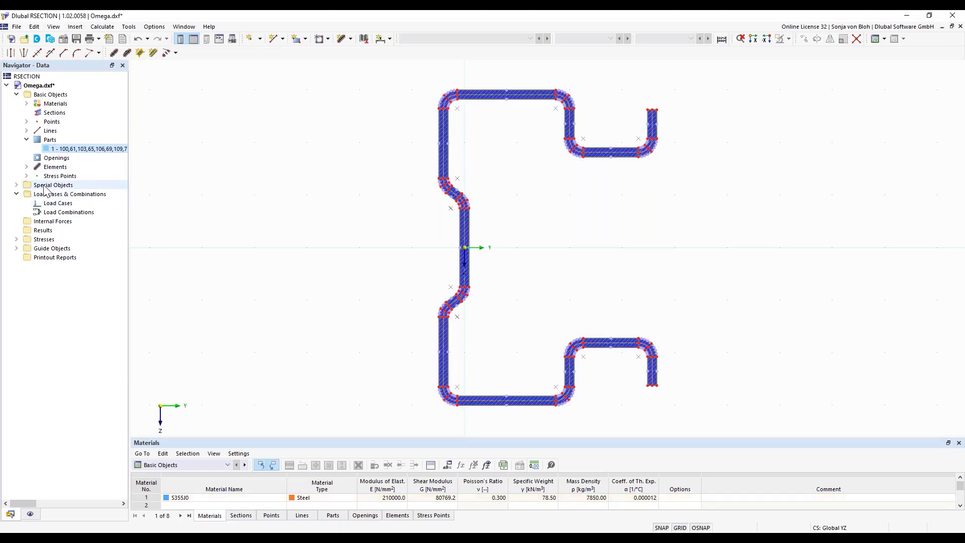
{"action": "left_click", "coordinate": [27, 167]}
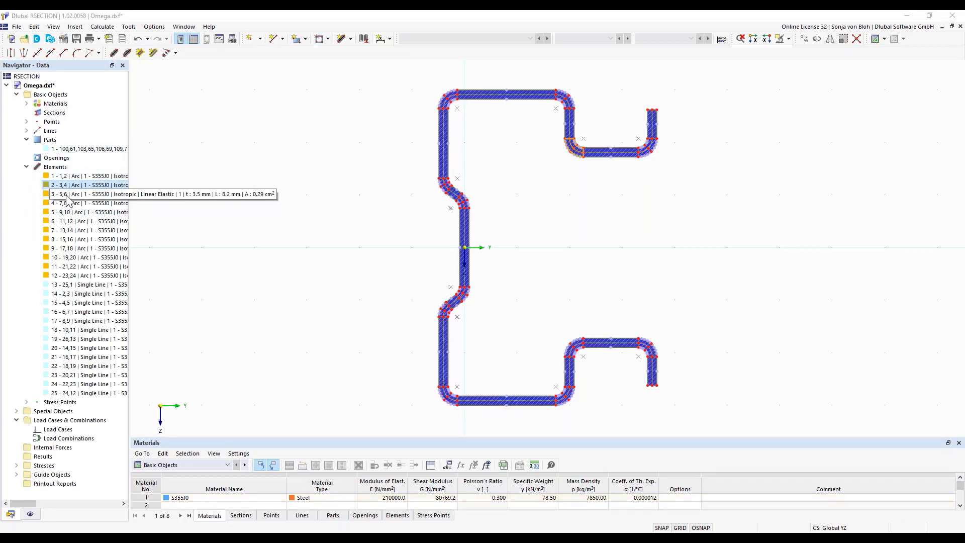
{"action": "left_click", "coordinate": [66, 204]}
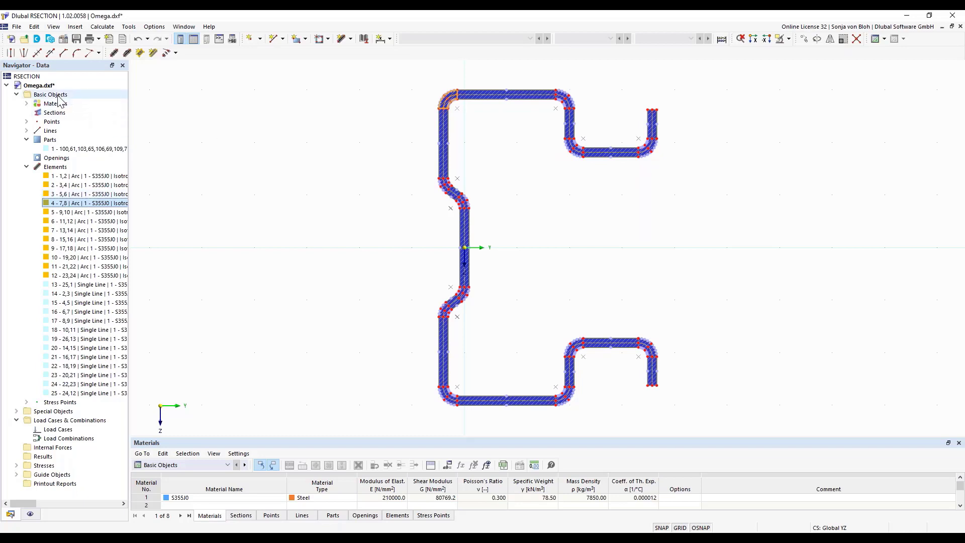
Step: In the model's base data, set the analysis method to Thin-Walled Analysis and the manufacturing type to Cold formed
{"action": "right_click", "coordinate": [57, 96]}
{"action": "left_click", "coordinate": [90, 103]}
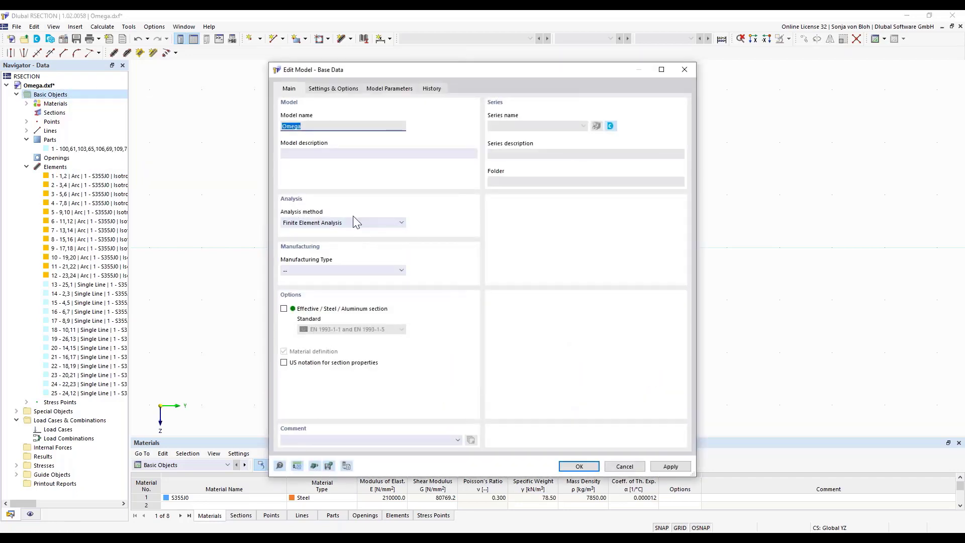
{"action": "left_click", "coordinate": [398, 222]}
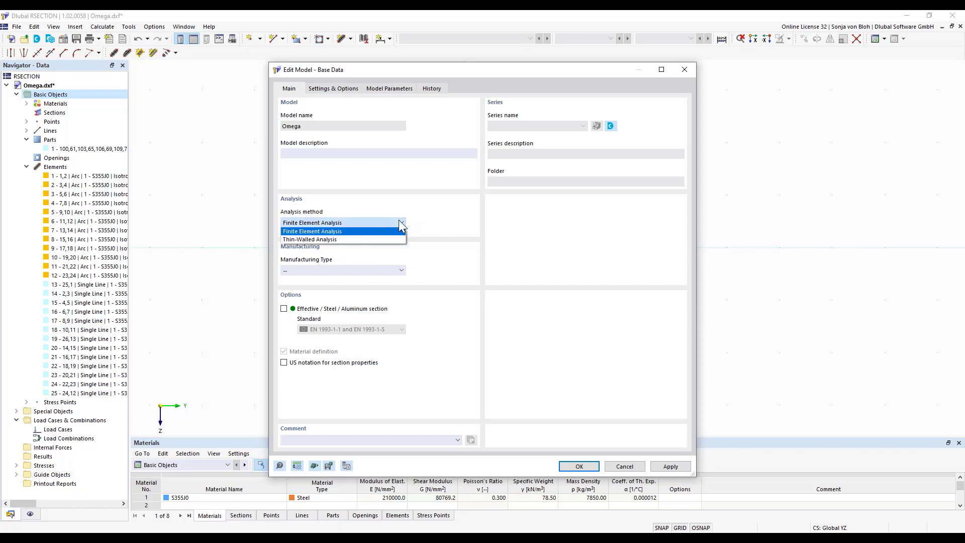
{"action": "left_click", "coordinate": [361, 240]}
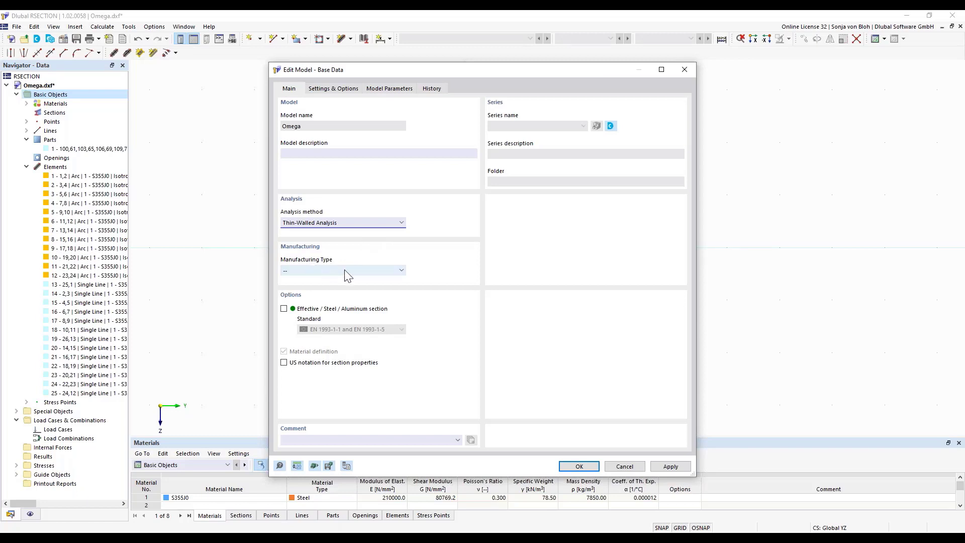
{"action": "left_click", "coordinate": [401, 270]}
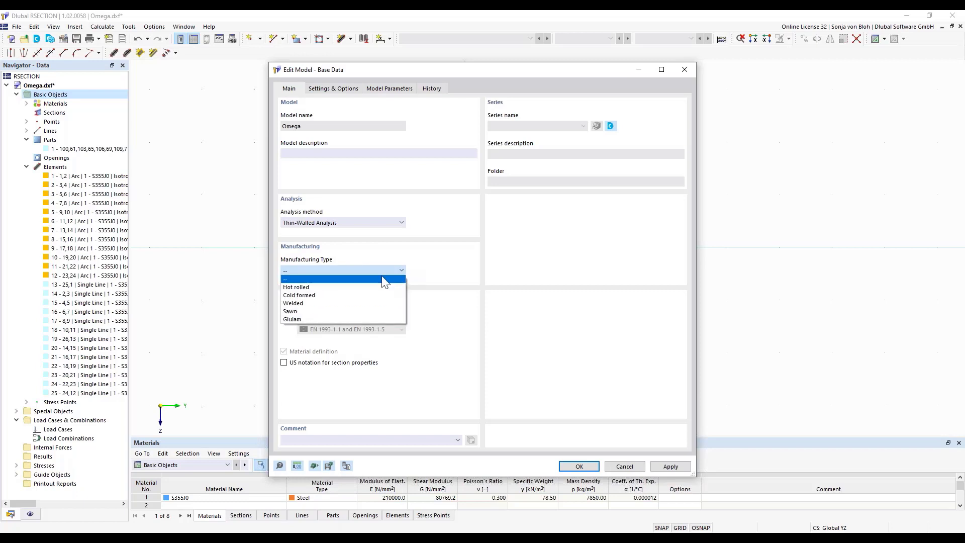
{"action": "left_click", "coordinate": [350, 295]}
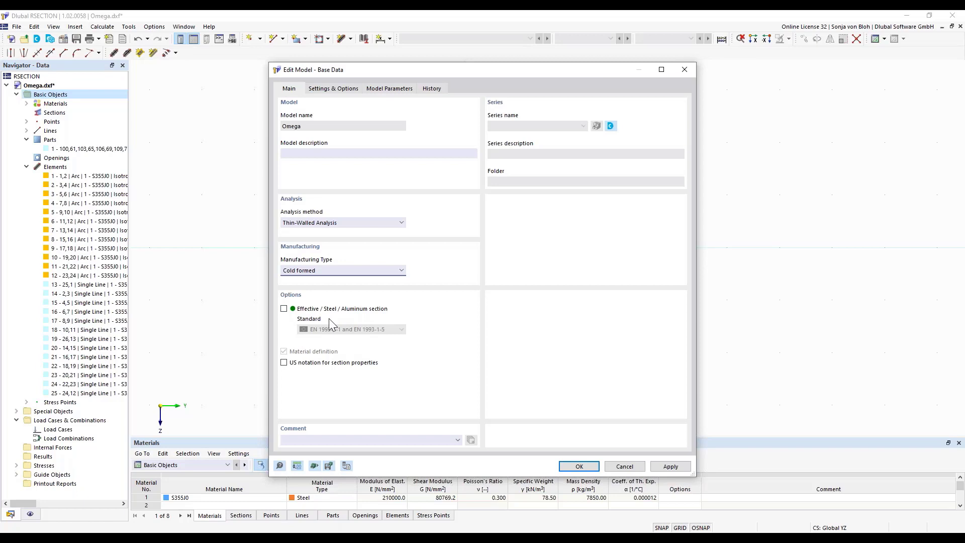
Step: Enable the Effective / Steel / Aluminum section option with standard EN 1993-1-3 (Cold Formed) and apply the base data
{"action": "left_click", "coordinate": [285, 309]}
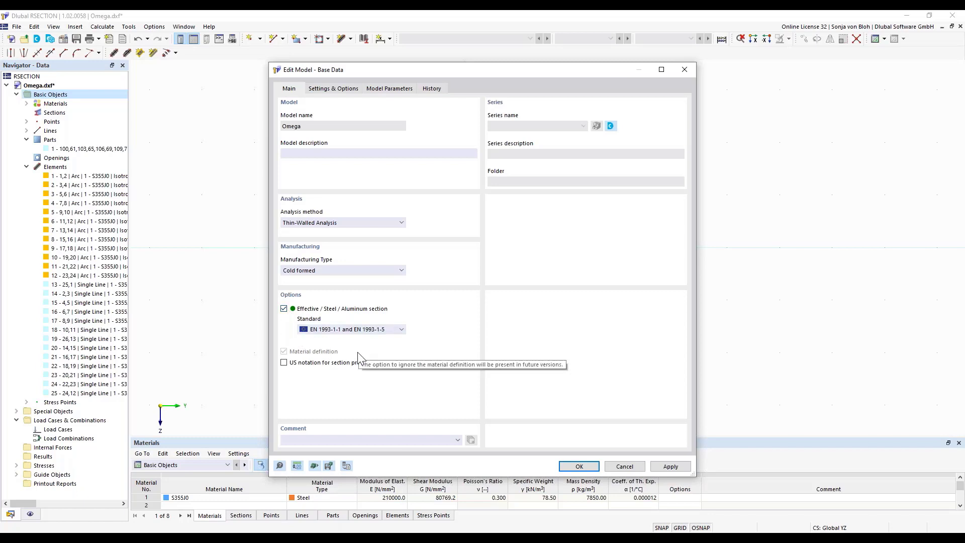
{"action": "left_click", "coordinate": [395, 331]}
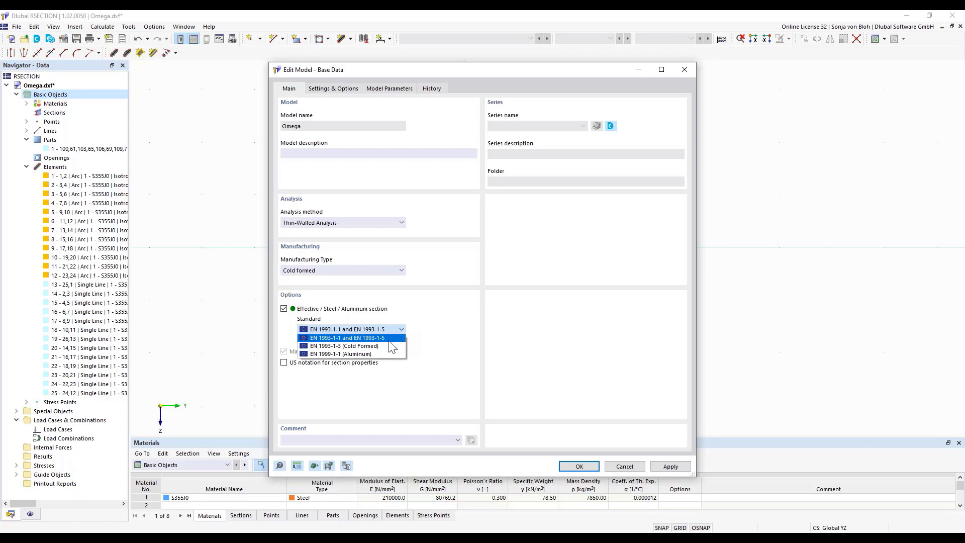
{"action": "left_click", "coordinate": [384, 345]}
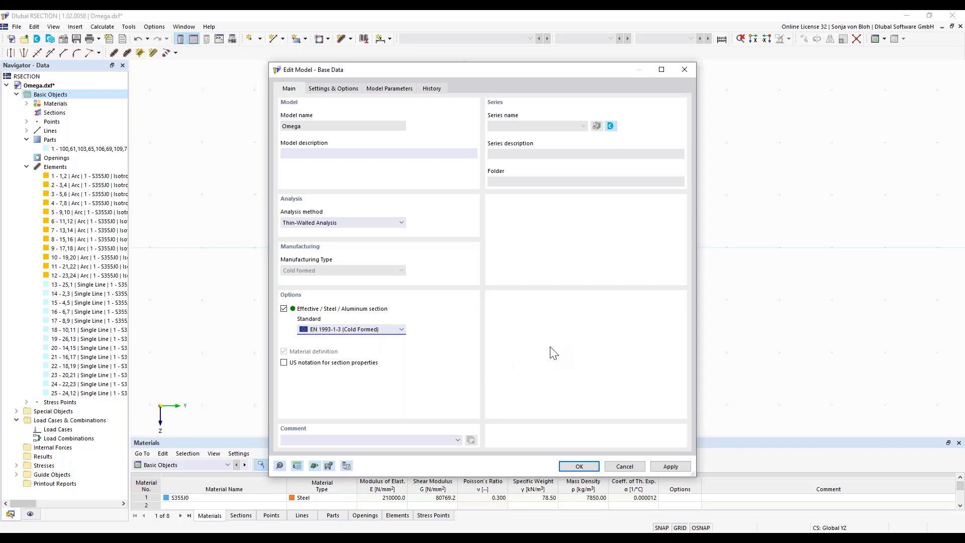
{"action": "left_click", "coordinate": [580, 466]}
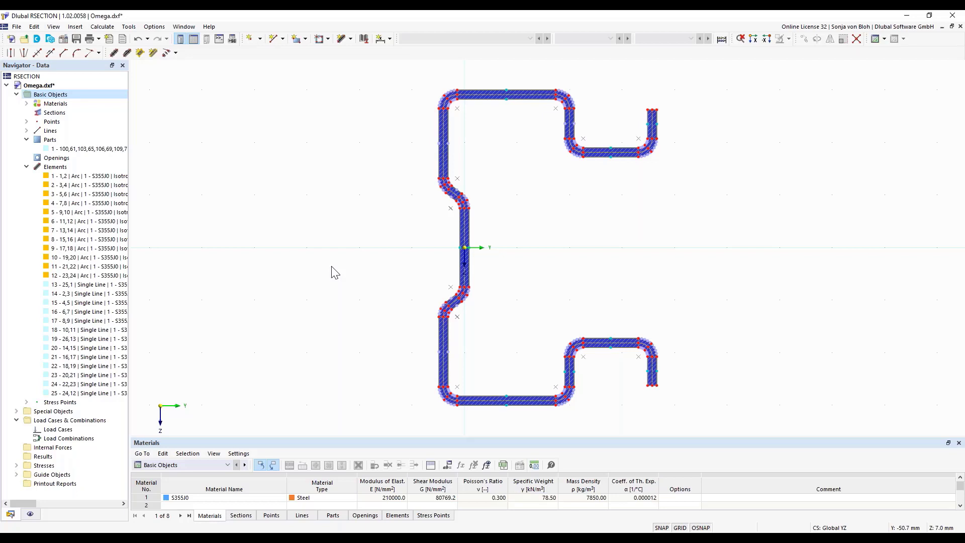
Step: Calculate the section and turn on the display of its subpanels
{"action": "left_click", "coordinate": [105, 28]}
{"action": "left_click", "coordinate": [108, 39]}
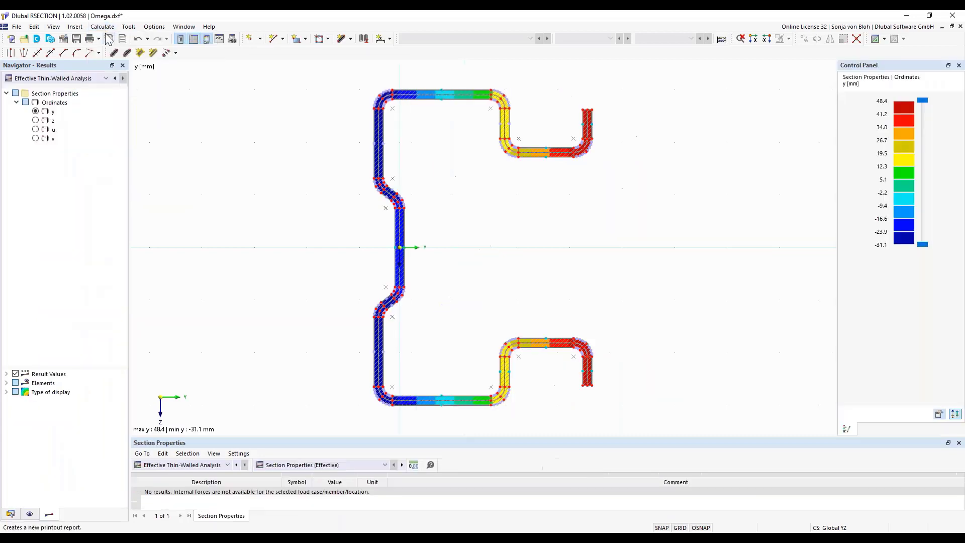
{"action": "left_click", "coordinate": [31, 513]}
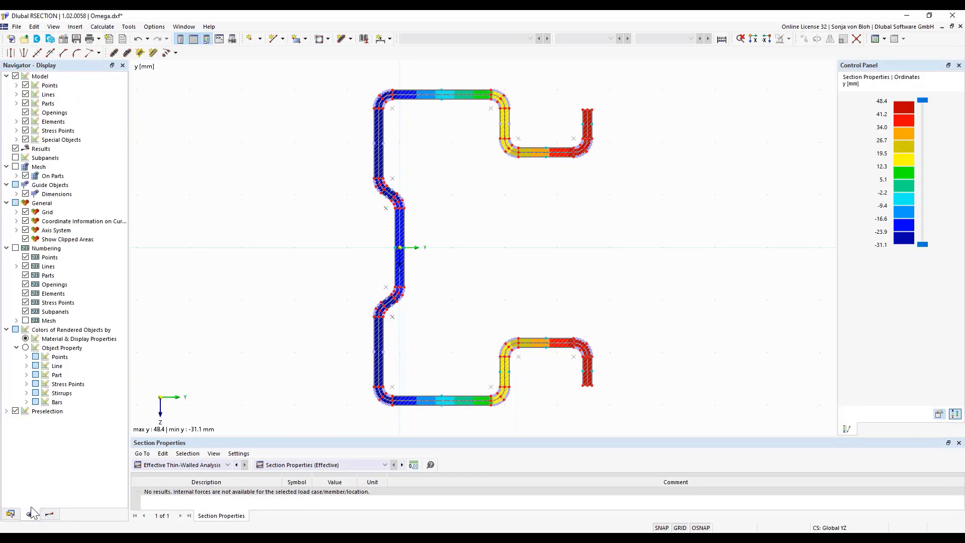
{"action": "left_click", "coordinate": [16, 157]}
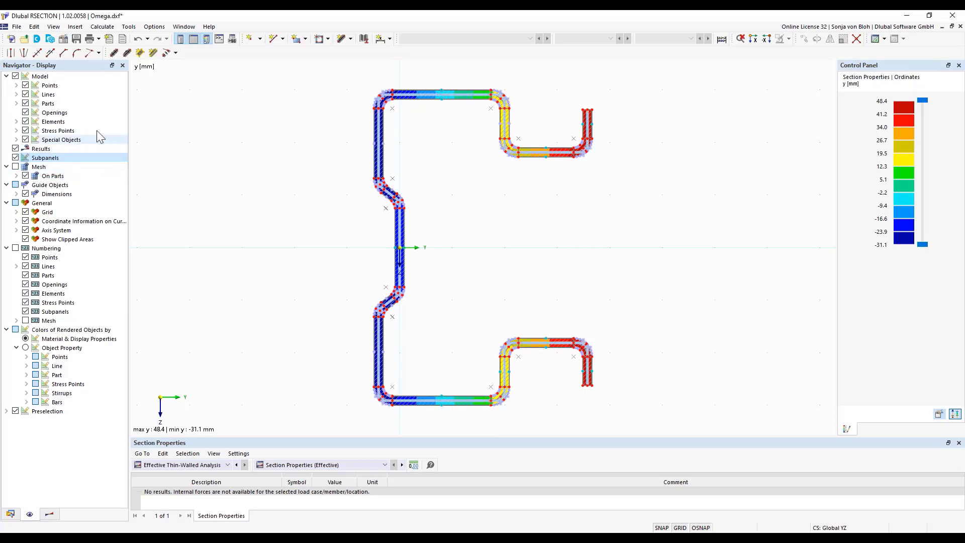
Step: Save the section model with its results in the Hochregallager folder as an RSECTION file named Omega
{"action": "left_click", "coordinate": [76, 40]}
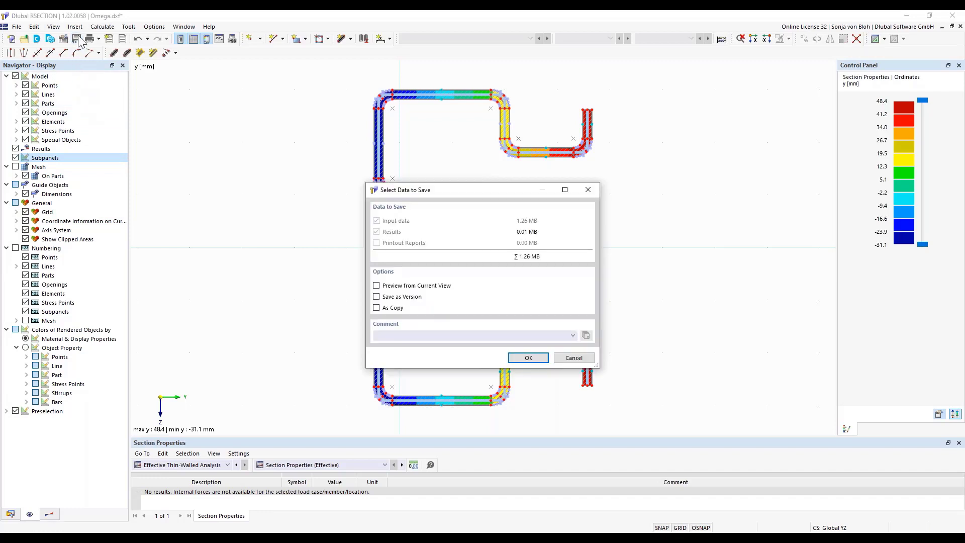
{"action": "left_click", "coordinate": [528, 358]}
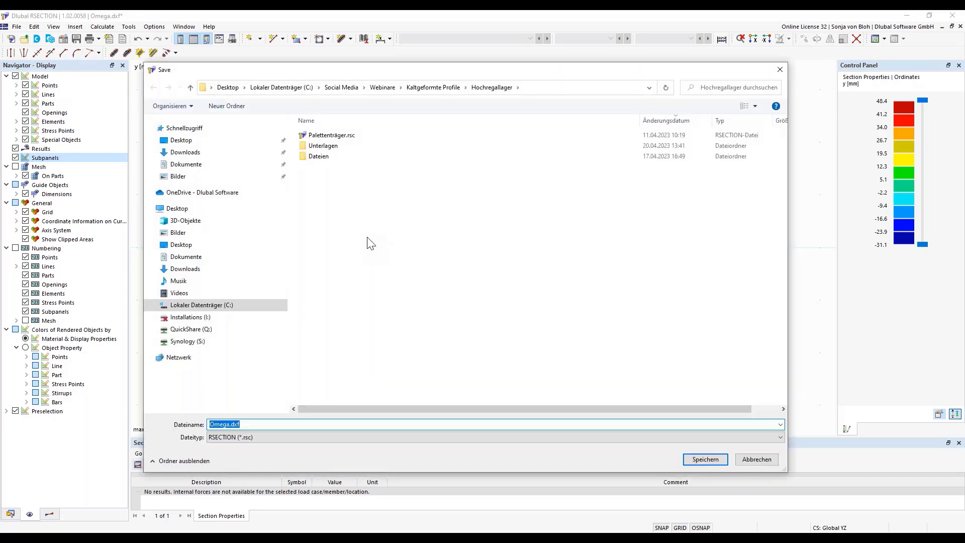
{"action": "left_click", "coordinate": [265, 423]}
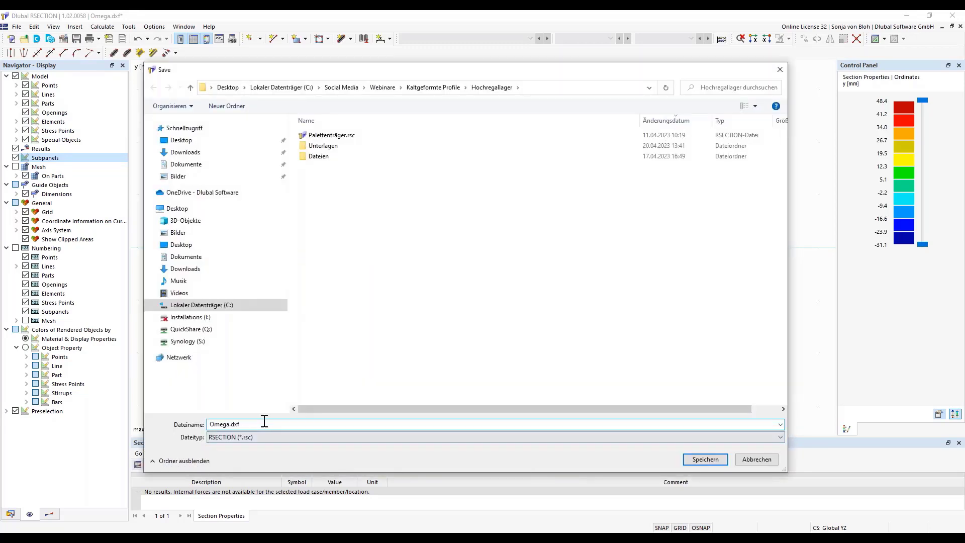
{"action": "key", "text": "BackSpace"}
{"action": "key", "text": "BackSpace"}
{"action": "key", "text": "BackSpace"}
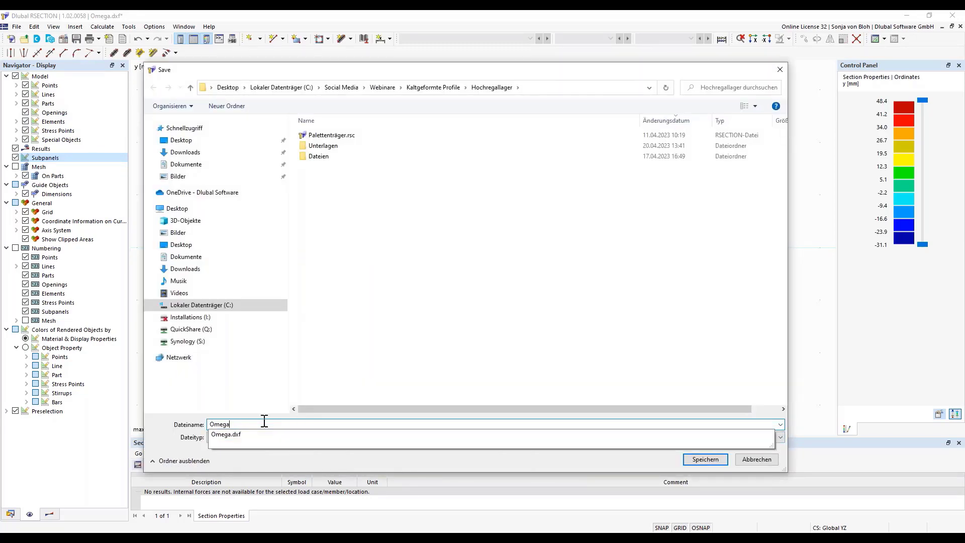
{"action": "left_click", "coordinate": [310, 393]}
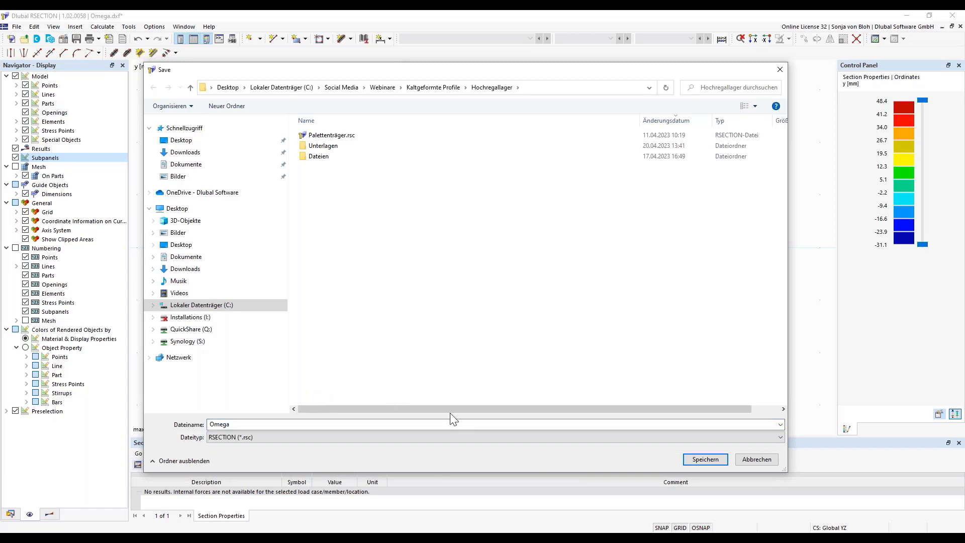
{"action": "left_click", "coordinate": [716, 462]}
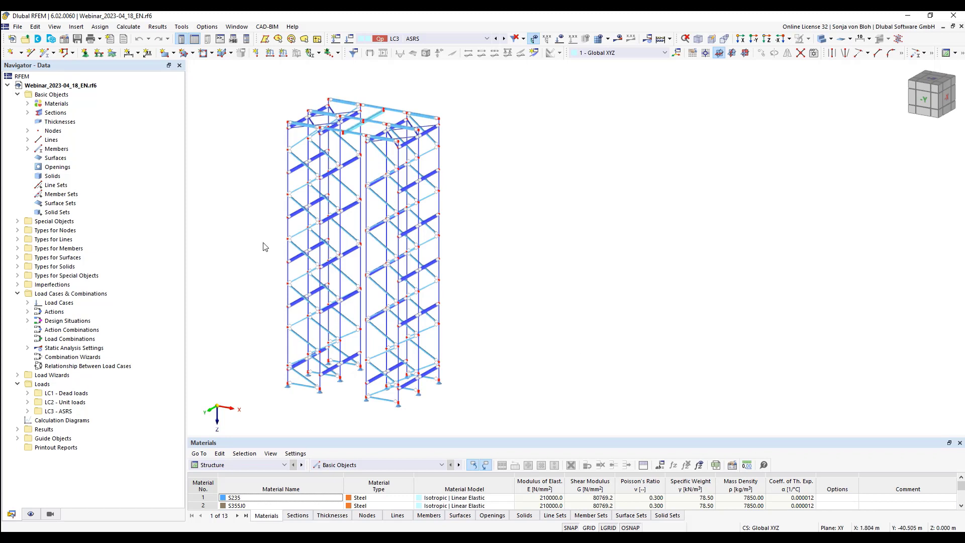
Step: Replace section 4 Uprights with the RSECTION section Omega.rsc from the Hochregallager folder and apply it
{"action": "left_click", "coordinate": [28, 113]}
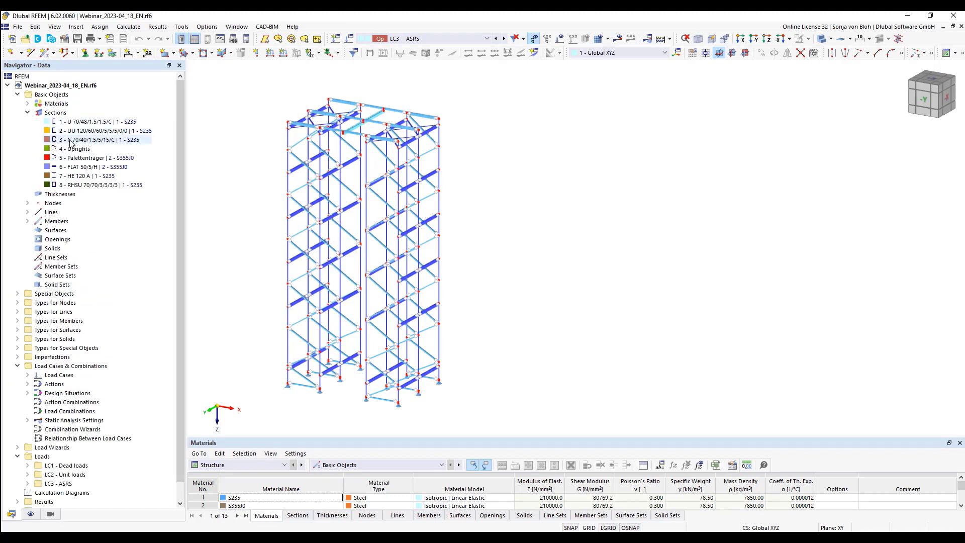
{"action": "left_click", "coordinate": [76, 150]}
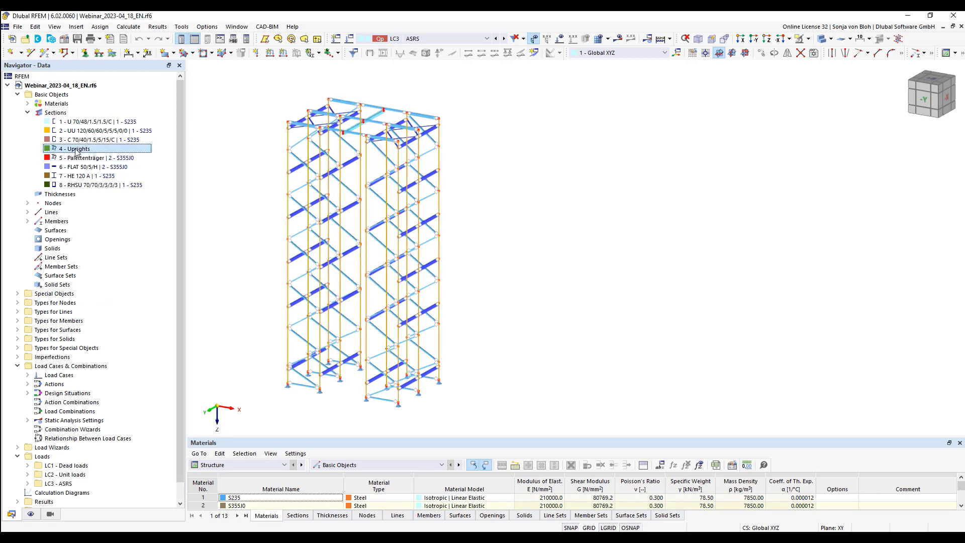
{"action": "double_click", "coordinate": [76, 149]}
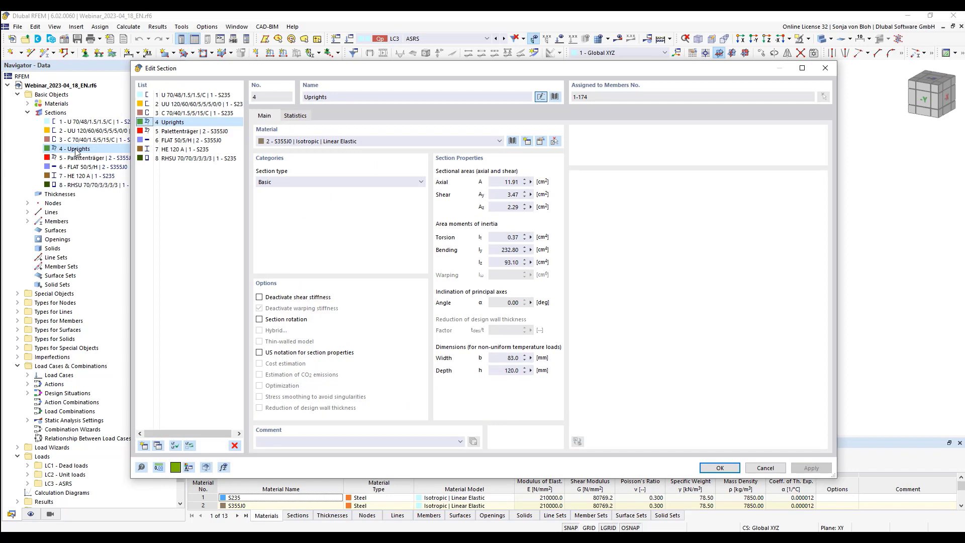
{"action": "left_click", "coordinate": [555, 96]}
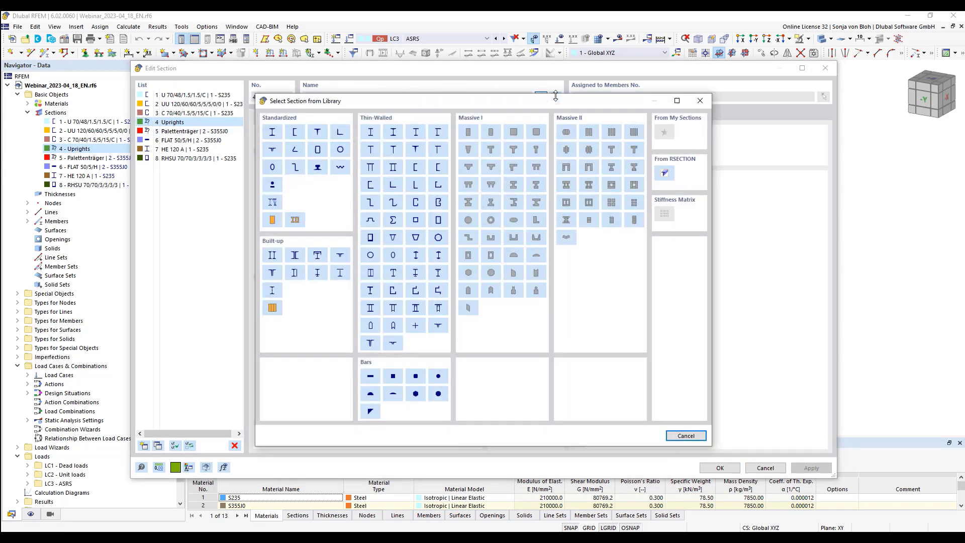
{"action": "left_click", "coordinate": [664, 173]}
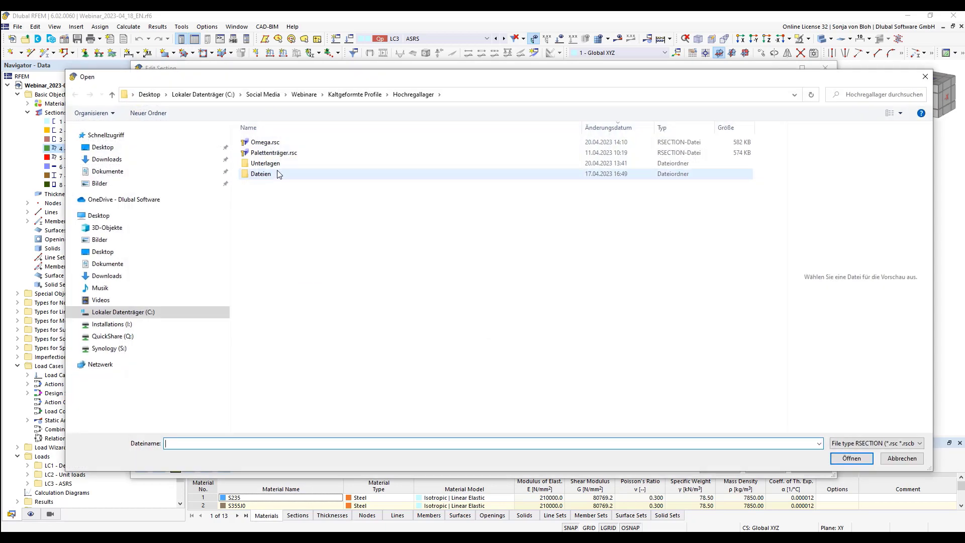
{"action": "left_click", "coordinate": [274, 145]}
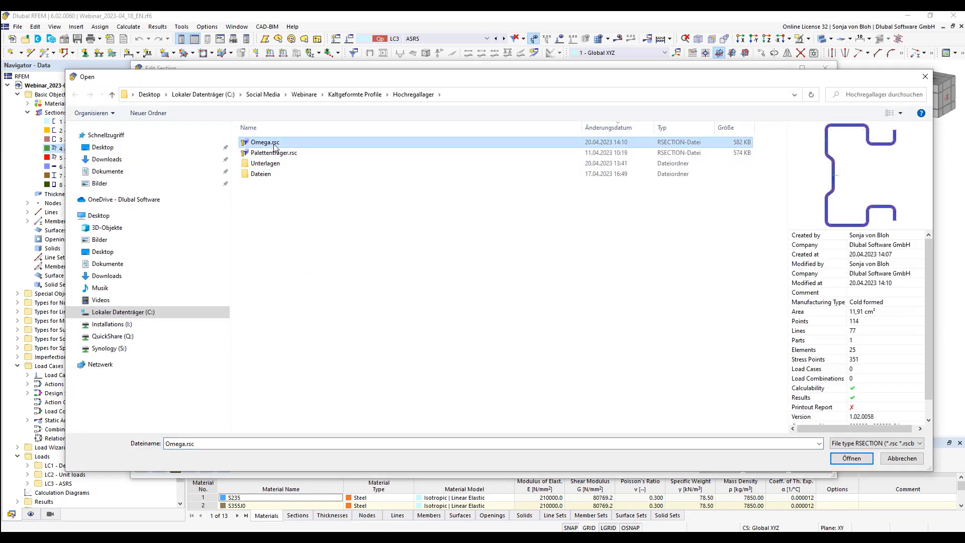
{"action": "left_click", "coordinate": [852, 458]}
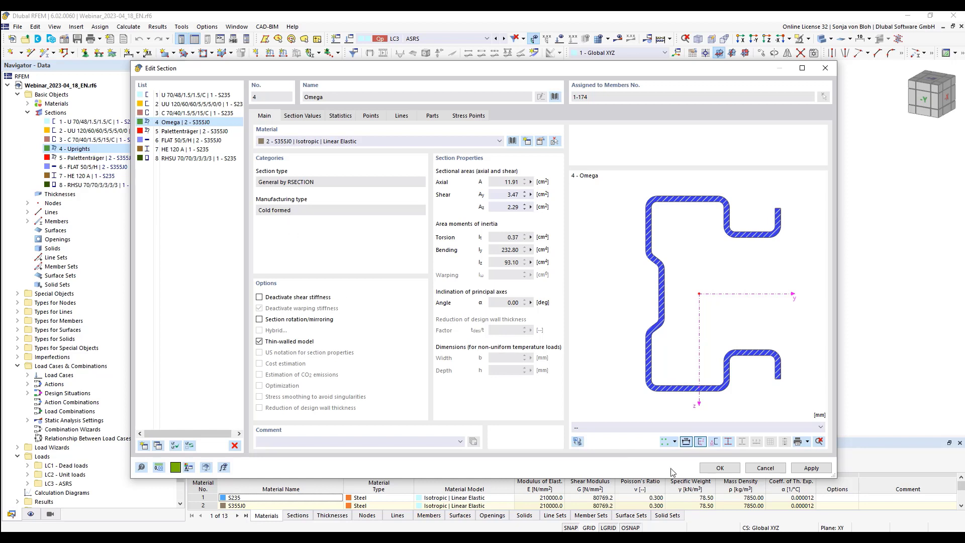
{"action": "left_click", "coordinate": [720, 468]}
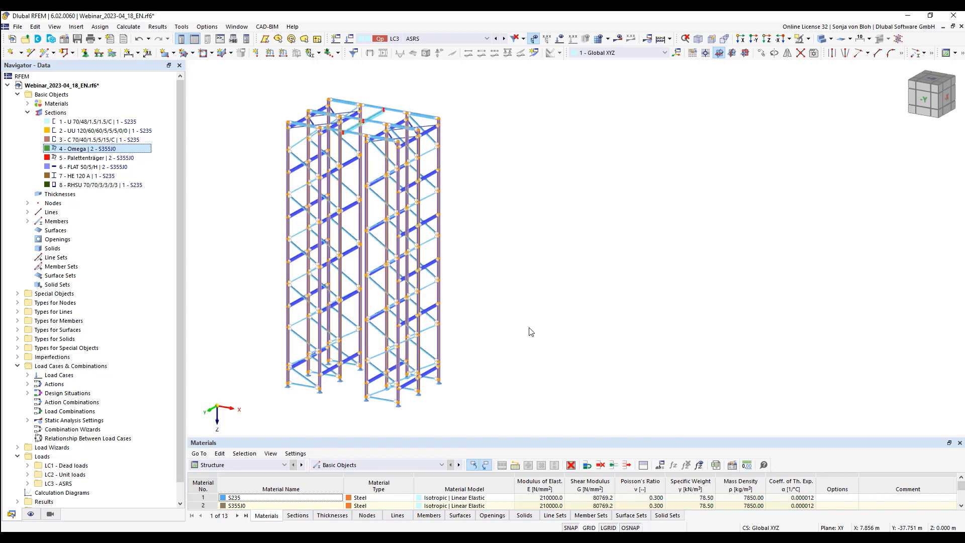
Step: Examine the rotational spring of the member hinge on the Palettenträger members, leaving the hinge and member settings as they are
{"action": "left_click", "coordinate": [82, 159]}
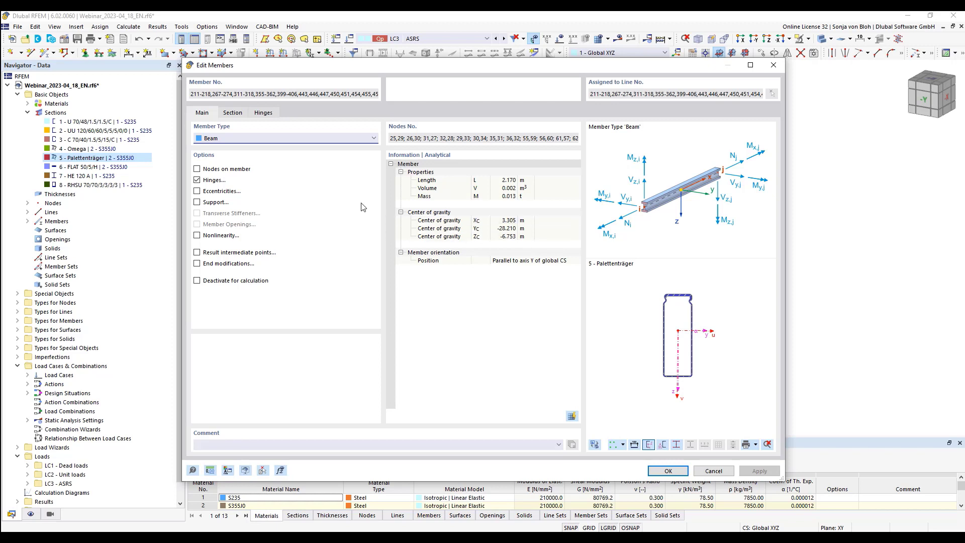
{"action": "left_click", "coordinate": [269, 114]}
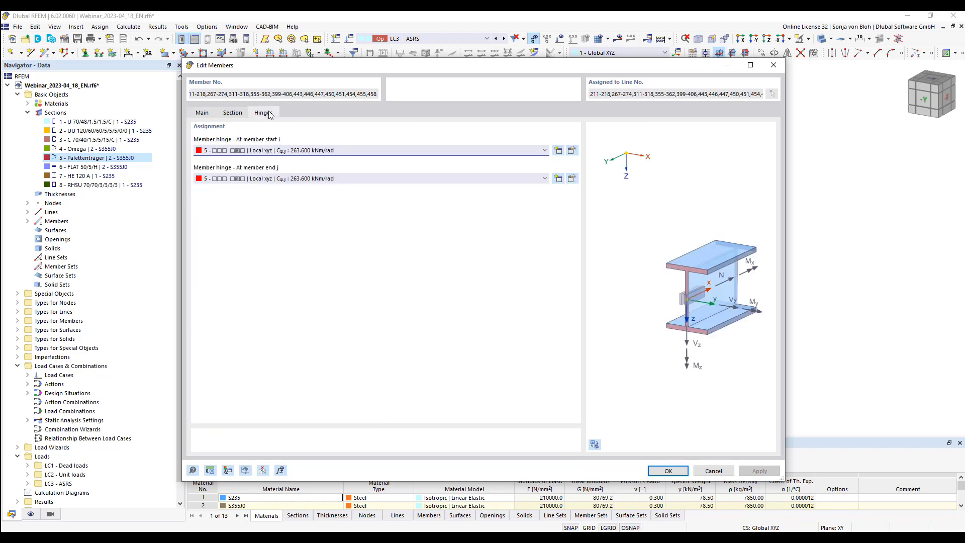
{"action": "left_click", "coordinate": [573, 151]}
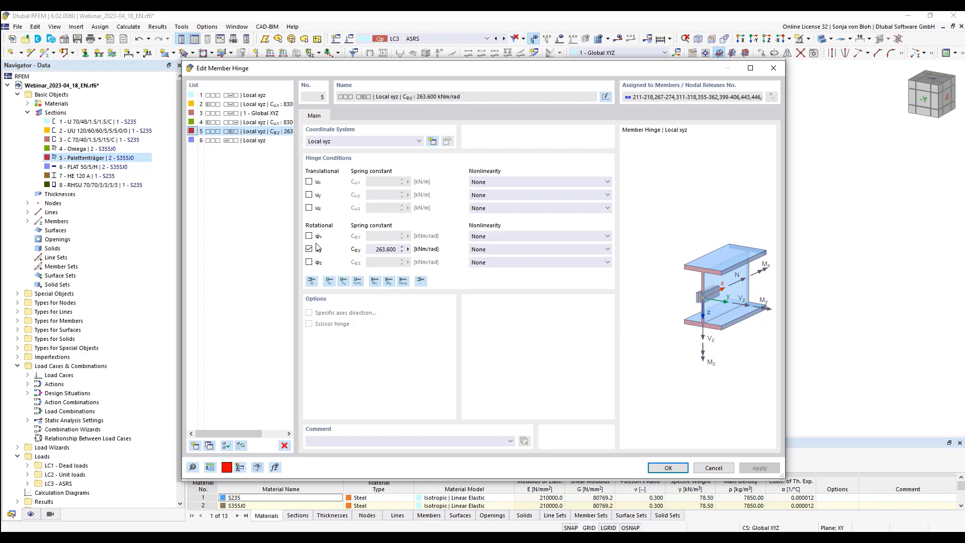
{"action": "left_click", "coordinate": [388, 249]}
{"action": "left_click", "coordinate": [772, 68]}
{"action": "left_click", "coordinate": [704, 473]}
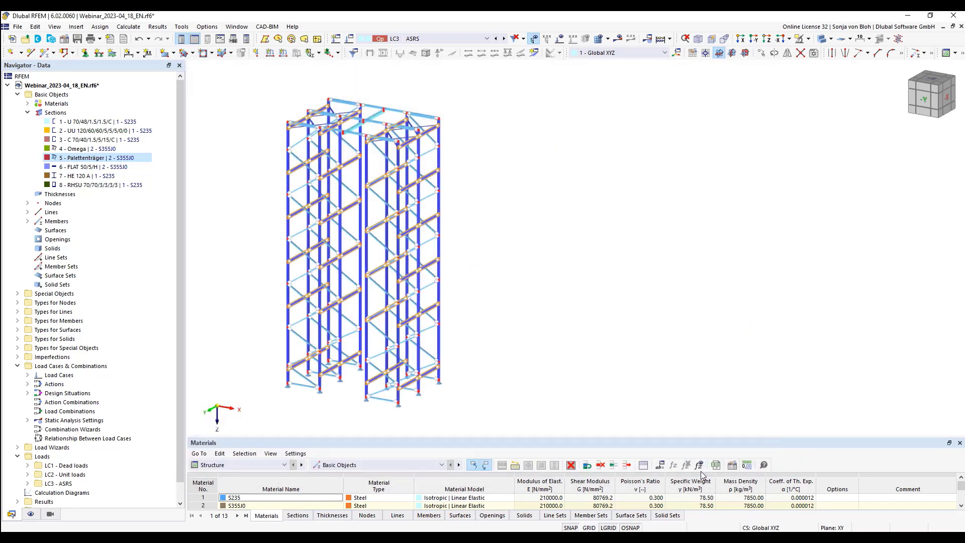
Step: Examine the spring constants of the member hinge on the C 70/40/1.5/5/15/C bracing members without changing anything, and clear the selection
{"action": "left_click", "coordinate": [72, 139]}
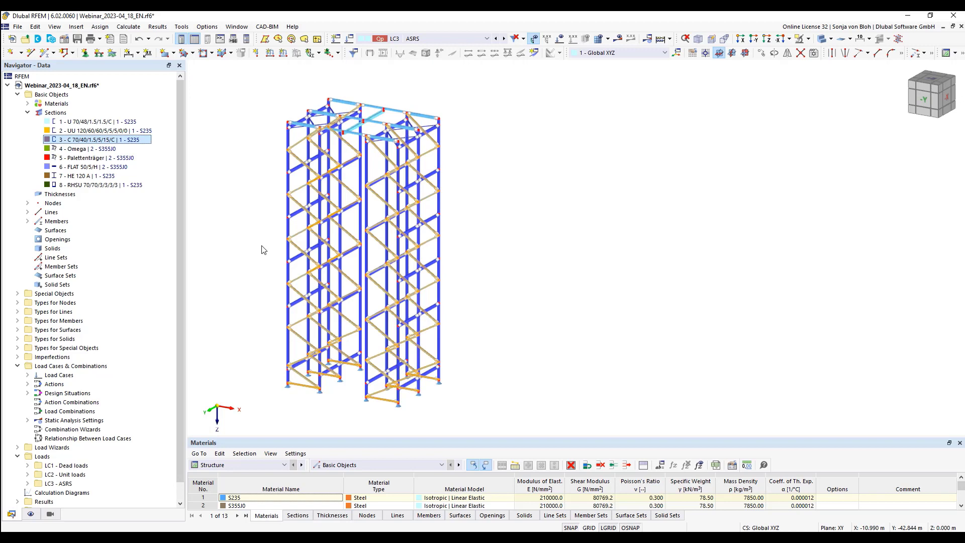
{"action": "double_click", "coordinate": [302, 144]}
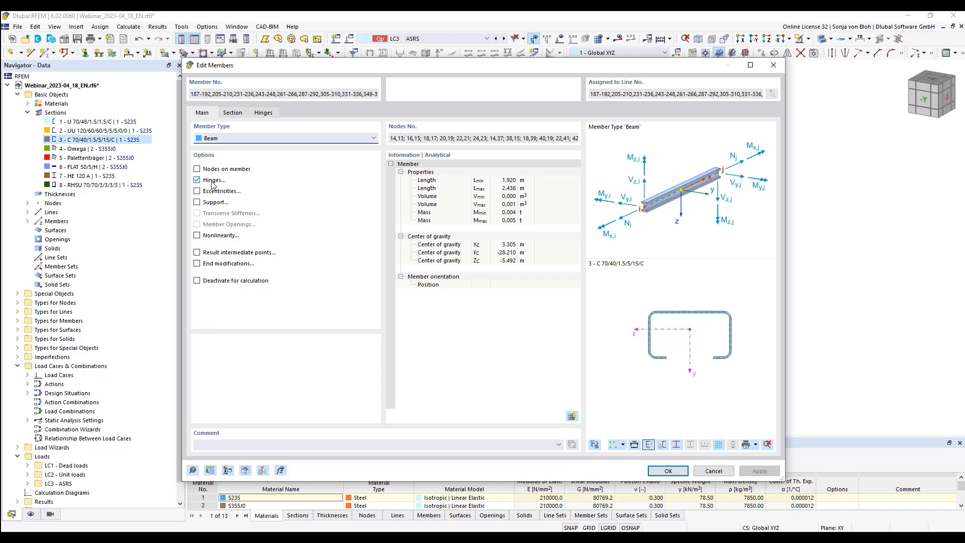
{"action": "left_click", "coordinate": [264, 113]}
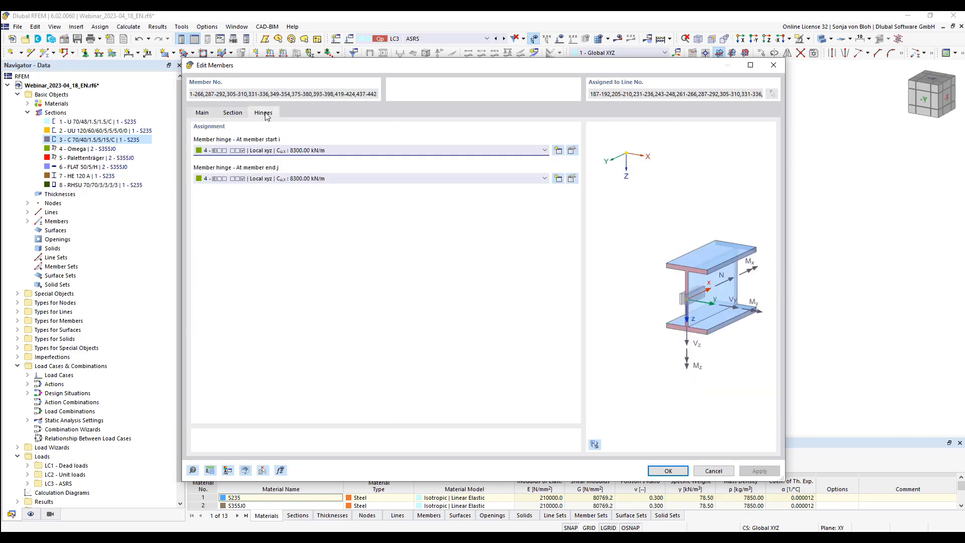
{"action": "left_click", "coordinate": [571, 151]}
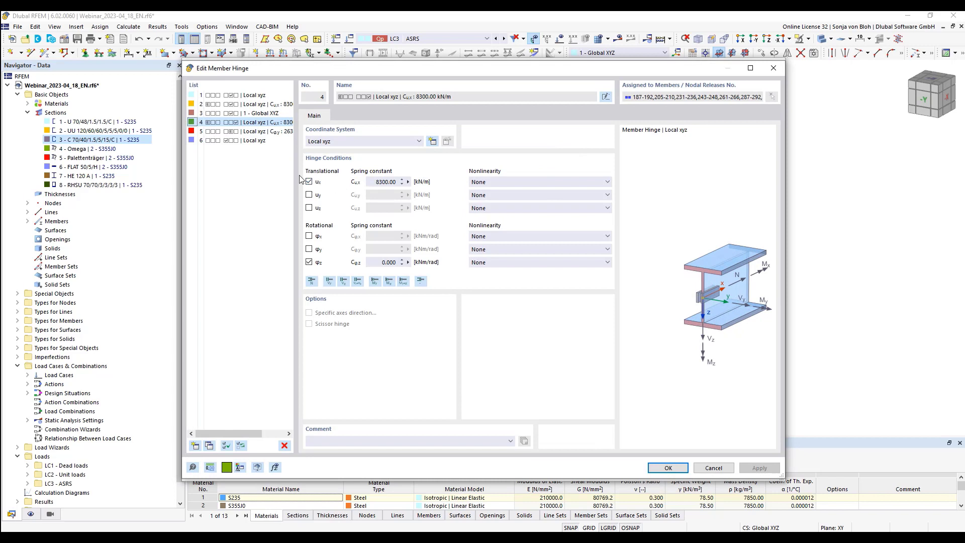
{"action": "double_click", "coordinate": [384, 181]}
{"action": "left_click", "coordinate": [714, 468]}
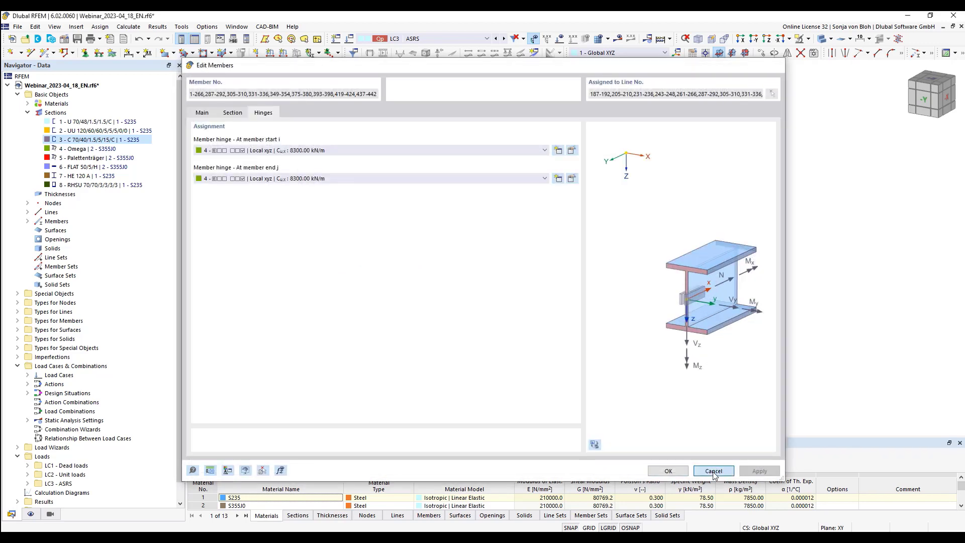
{"action": "left_click", "coordinate": [714, 471]}
{"action": "left_click", "coordinate": [439, 421]}
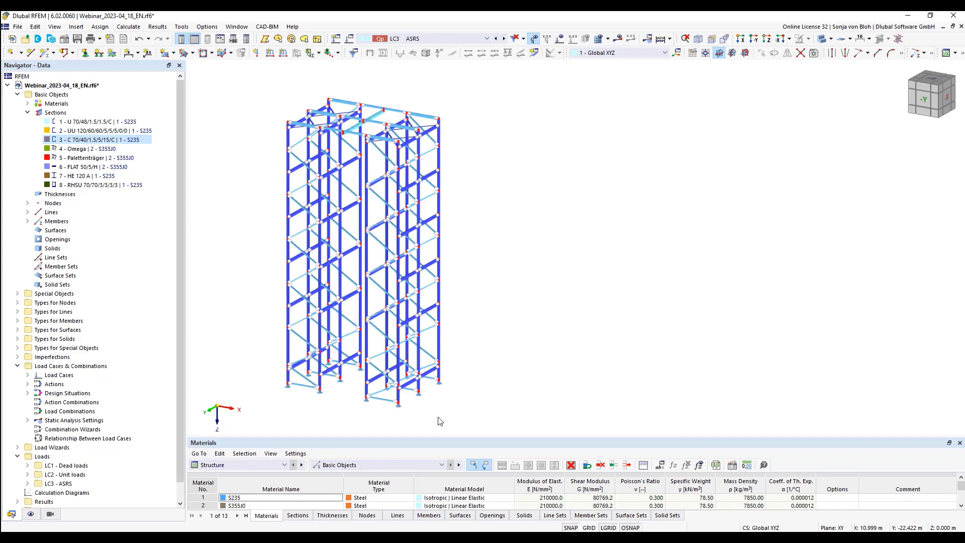
Step: Review the nodal support at the front column base, including the force-dependent stiffness diagram for rotation about X, without changing it
{"action": "scroll", "coordinate": [394, 423], "scroll_direction": "up", "scroll_amount": 3}
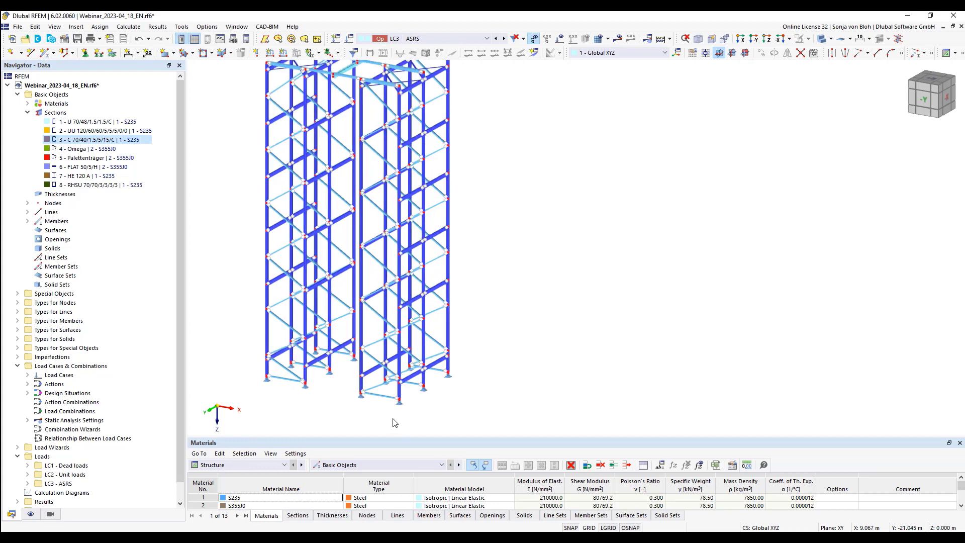
{"action": "scroll", "coordinate": [394, 422], "scroll_direction": "up", "scroll_amount": 2}
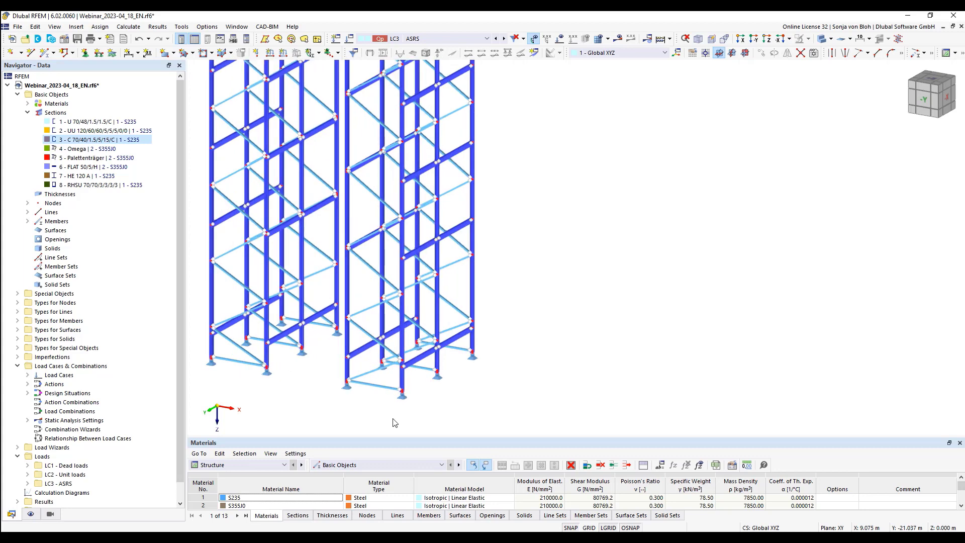
{"action": "double_click", "coordinate": [405, 394]}
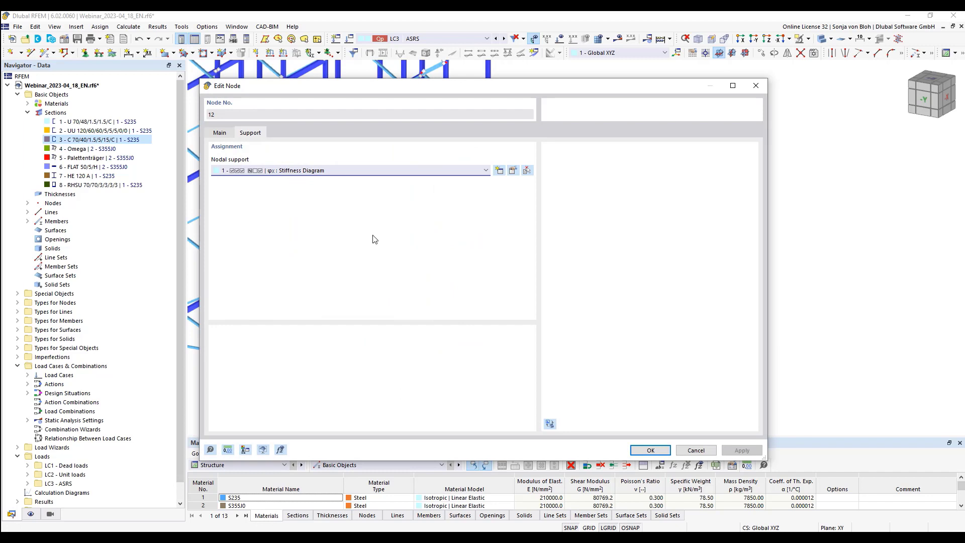
{"action": "left_click", "coordinate": [514, 172]}
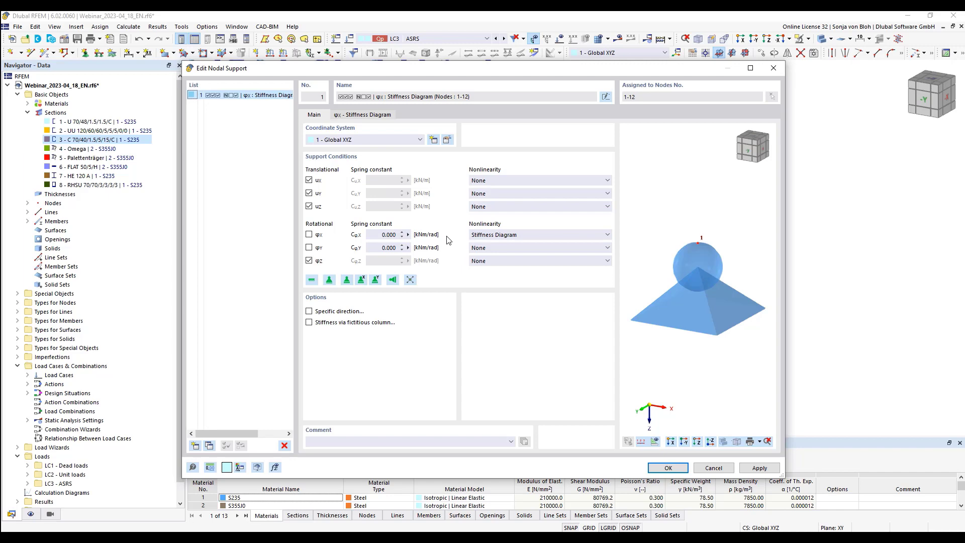
{"action": "left_click", "coordinate": [382, 116]}
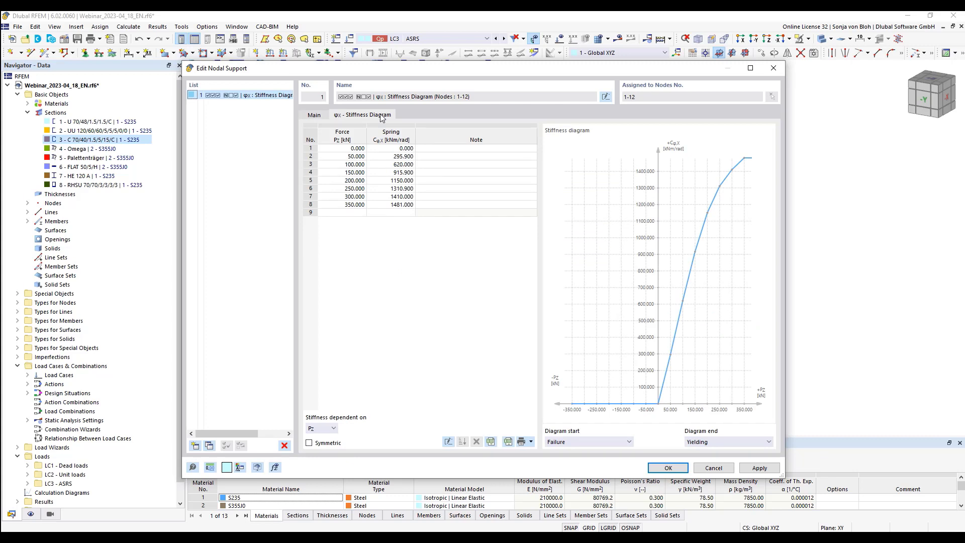
{"action": "left_click_drag", "start_coordinate": [333, 148], "coordinate": [336, 196]}
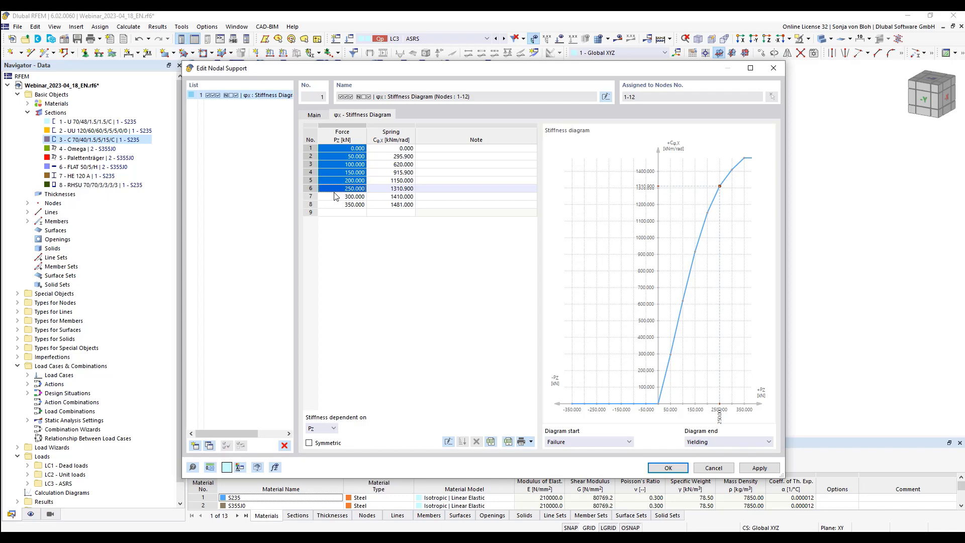
{"action": "left_click", "coordinate": [714, 467]}
{"action": "left_click", "coordinate": [702, 455]}
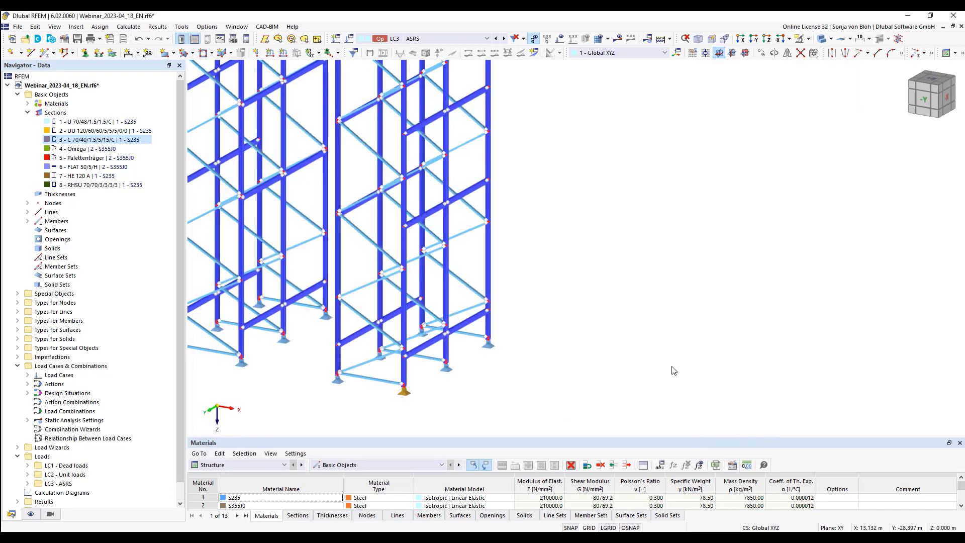
Step: Switch to load case LC1 Dead loads and check its self-weight settings without changing them
{"action": "scroll", "coordinate": [682, 366], "scroll_direction": "down", "scroll_amount": 3}
{"action": "middle_click_drag", "start_coordinate": [669, 286], "coordinate": [612, 294]}
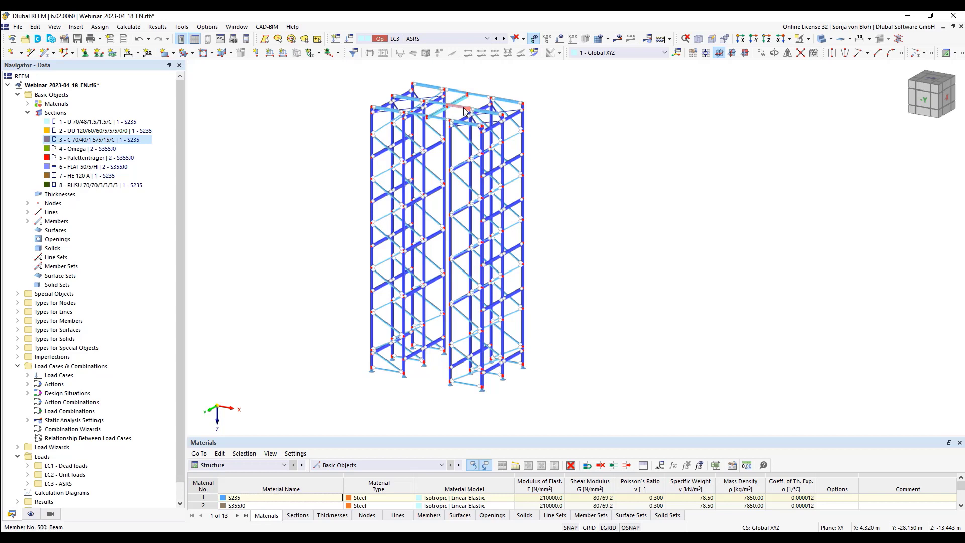
{"action": "left_click", "coordinate": [487, 39]}
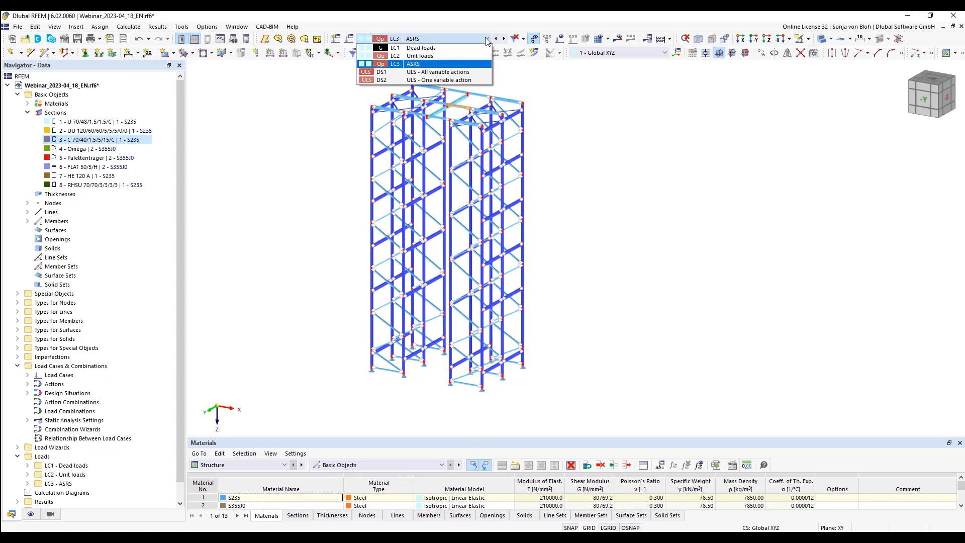
{"action": "left_click", "coordinate": [457, 47]}
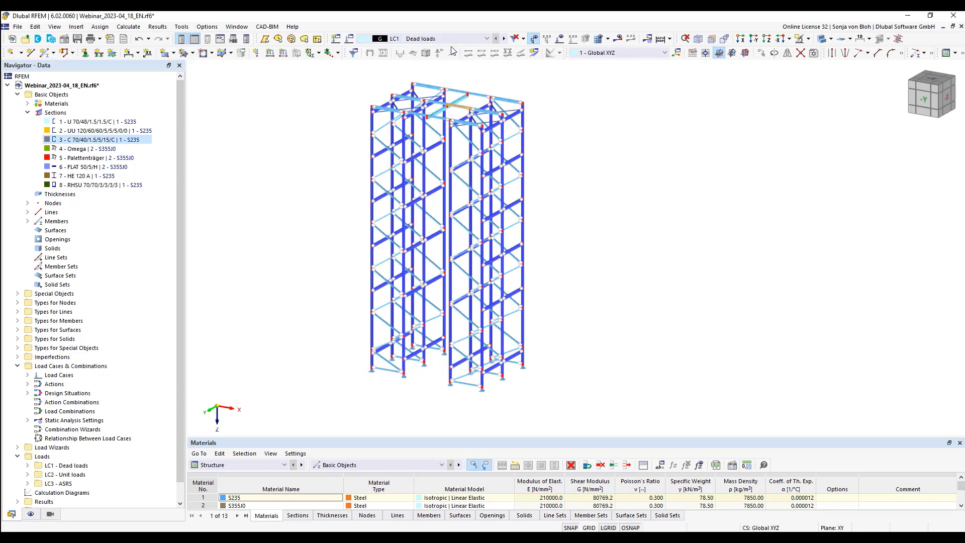
{"action": "left_click", "coordinate": [346, 40]}
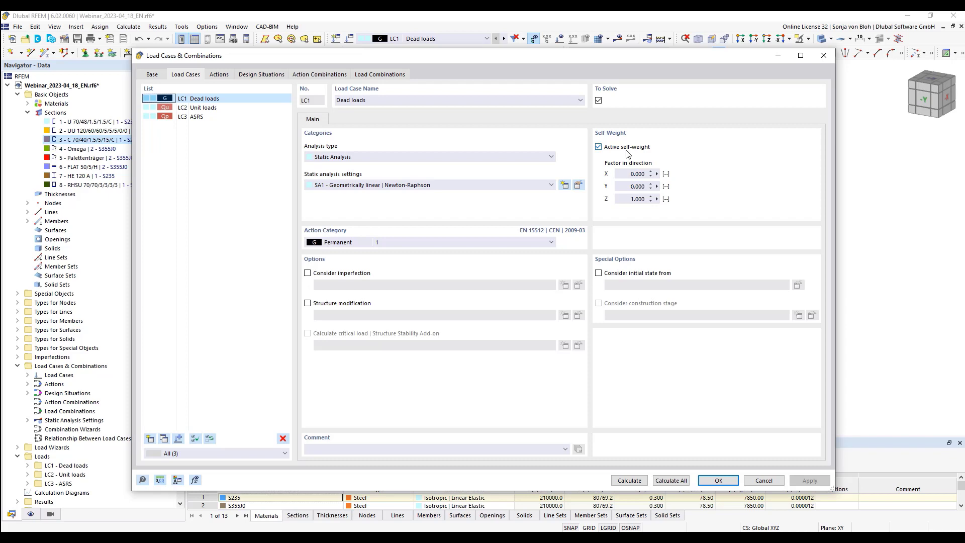
{"action": "left_click", "coordinate": [762, 479]}
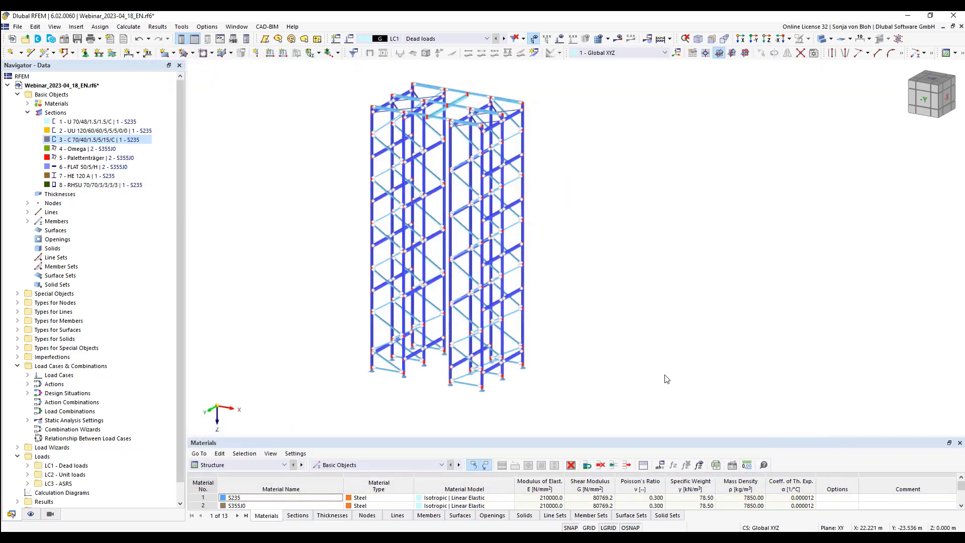
Step: Switch to load case LC2 Unit loads and display its loads on the rack model
{"action": "left_click", "coordinate": [487, 39]}
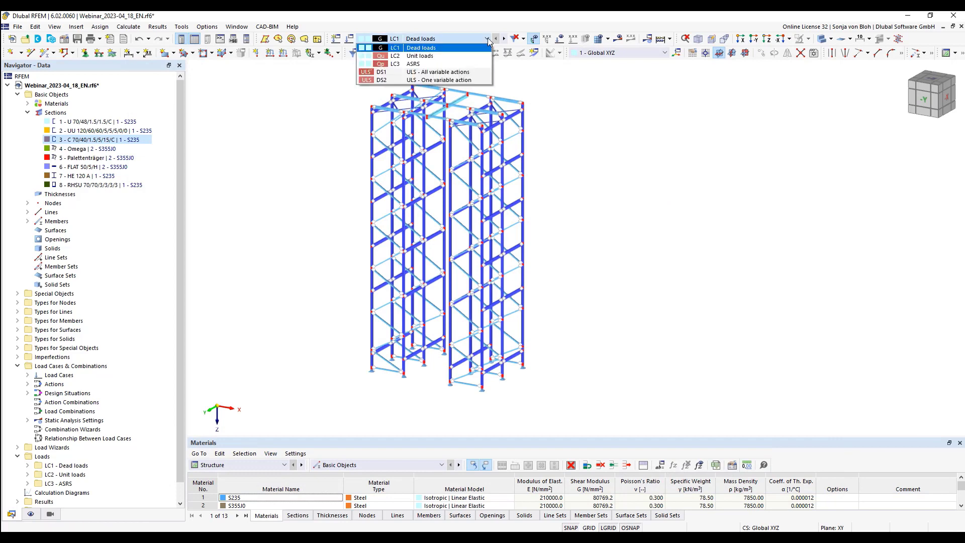
{"action": "left_click", "coordinate": [442, 51]}
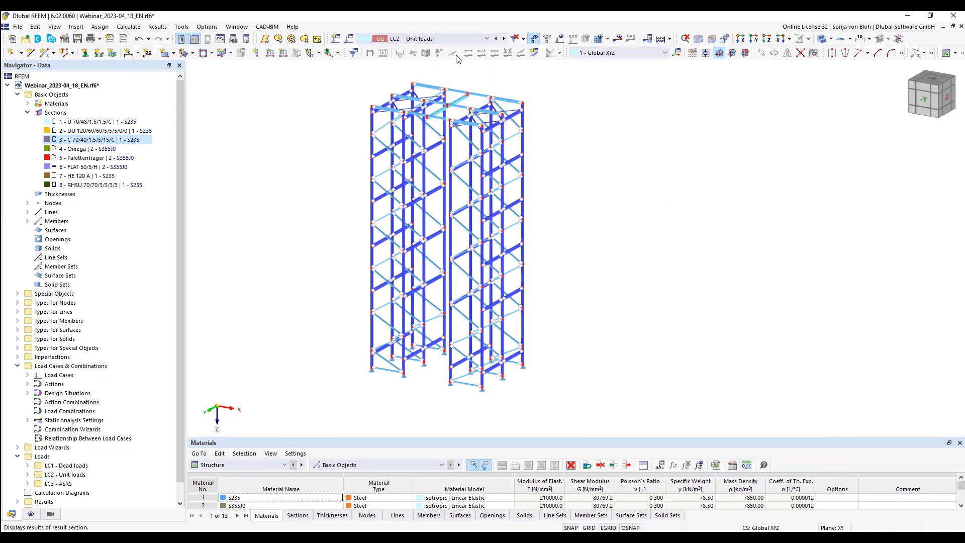
{"action": "left_click", "coordinate": [560, 40]}
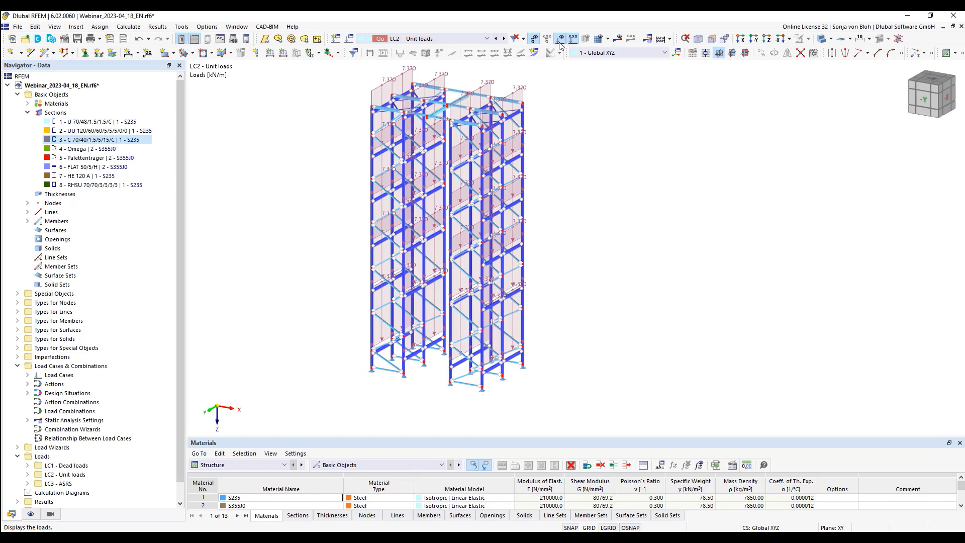
Step: Review the load parameters and force eccentricity of the uniform member load on the upper shelf beam in LC2, without changing them
{"action": "double_click", "coordinate": [514, 93]}
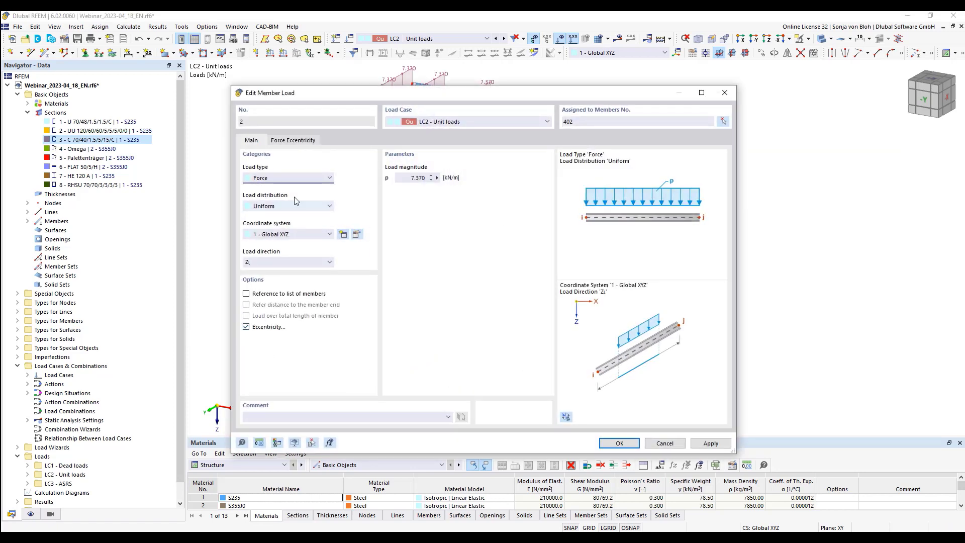
{"action": "left_click", "coordinate": [293, 140]}
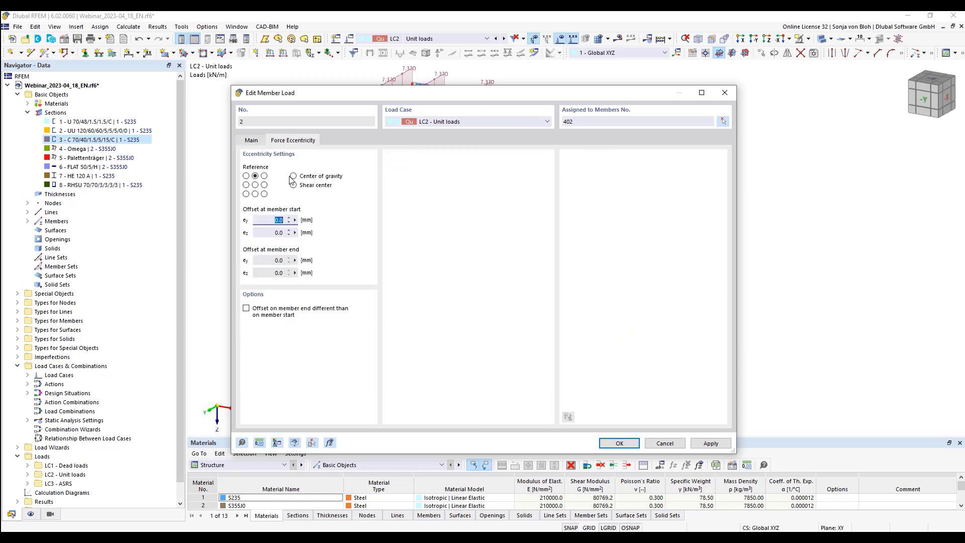
{"action": "left_click", "coordinate": [256, 176]}
{"action": "left_click", "coordinate": [653, 444]}
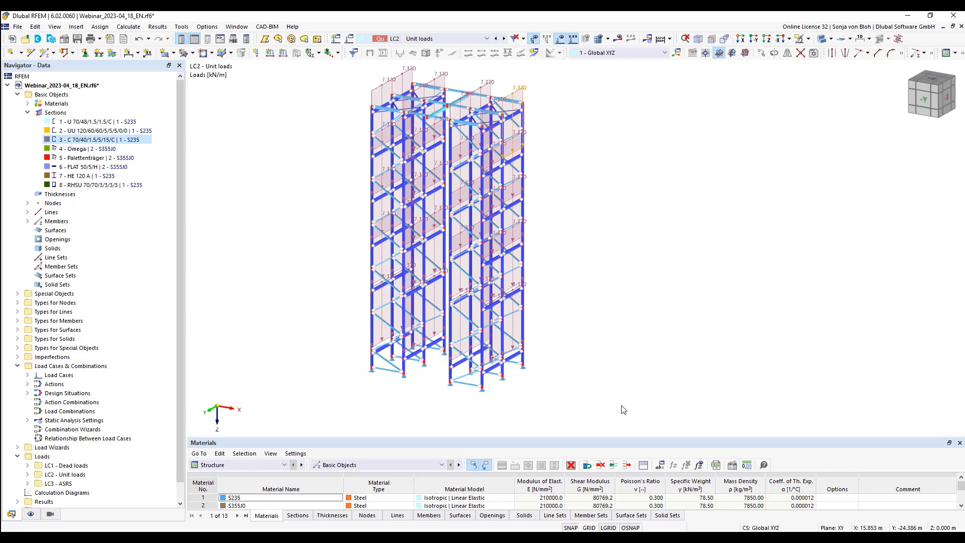
Step: Switch to load case LC3 ASRS and inspect the horizontal nodal load at the head of the rack
{"action": "mouse_move", "coordinate": [473, 211]}
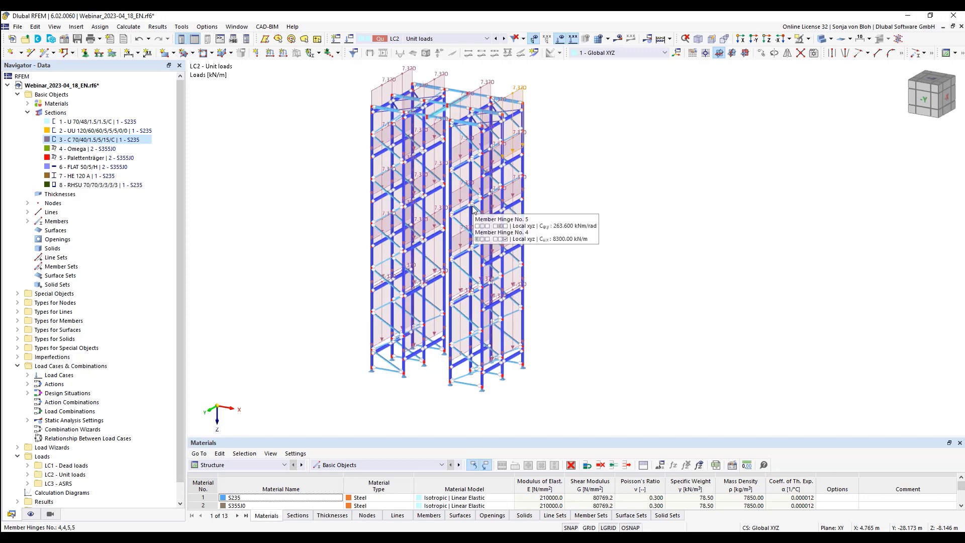
{"action": "left_click", "coordinate": [486, 39]}
{"action": "left_click", "coordinate": [448, 64]}
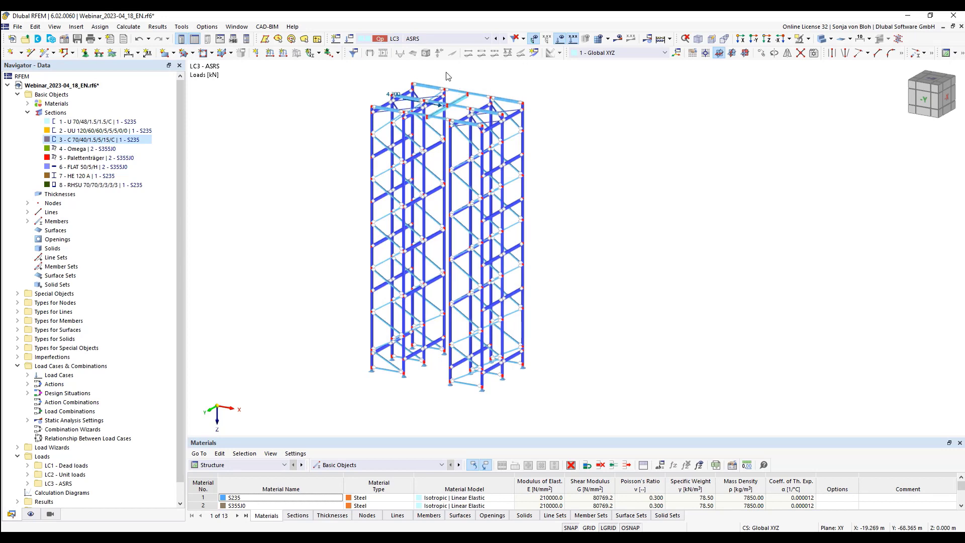
{"action": "scroll", "coordinate": [435, 104], "scroll_direction": "up", "scroll_amount": 2}
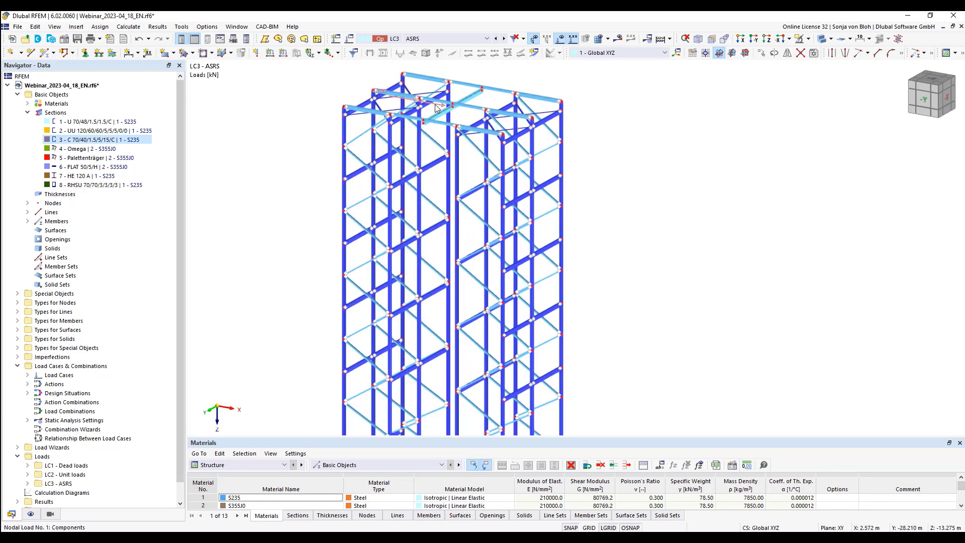
{"action": "mouse_move", "coordinate": [435, 107]}
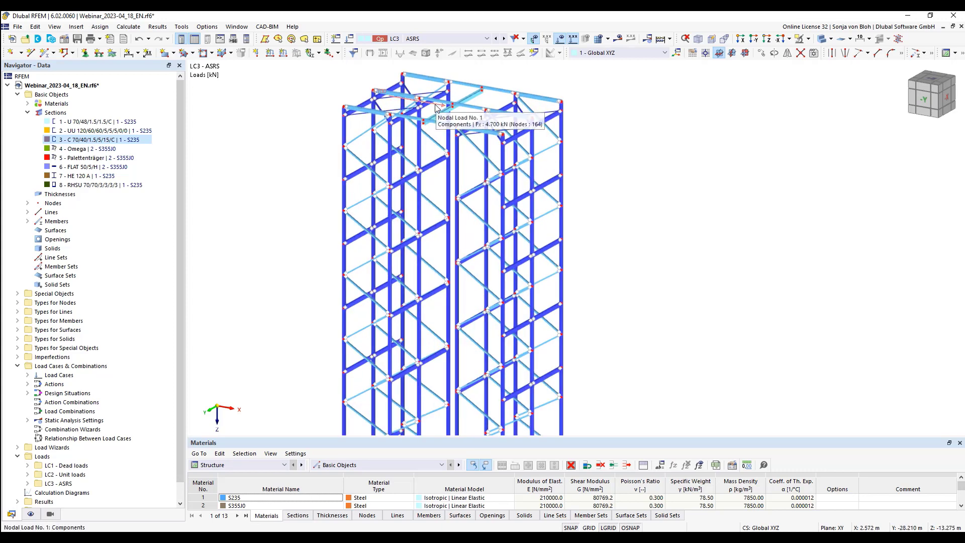
{"action": "scroll", "coordinate": [608, 209], "scroll_direction": "down", "scroll_amount": 2}
{"action": "middle_click_drag", "start_coordinate": [660, 240], "coordinate": [609, 235]}
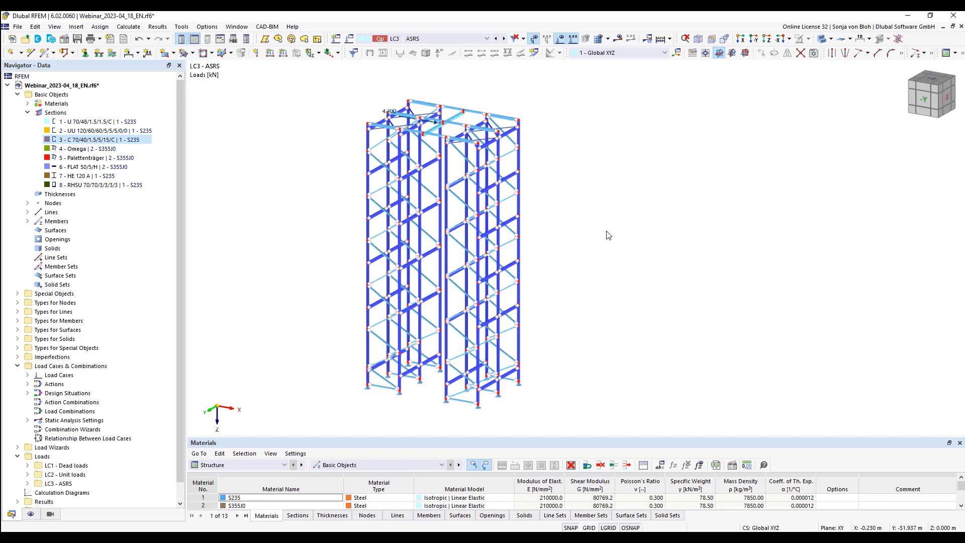
Step: Activate the Torsional Warping (7 DOF) analysis add-on in the model's base data
{"action": "right_click", "coordinate": [69, 95]}
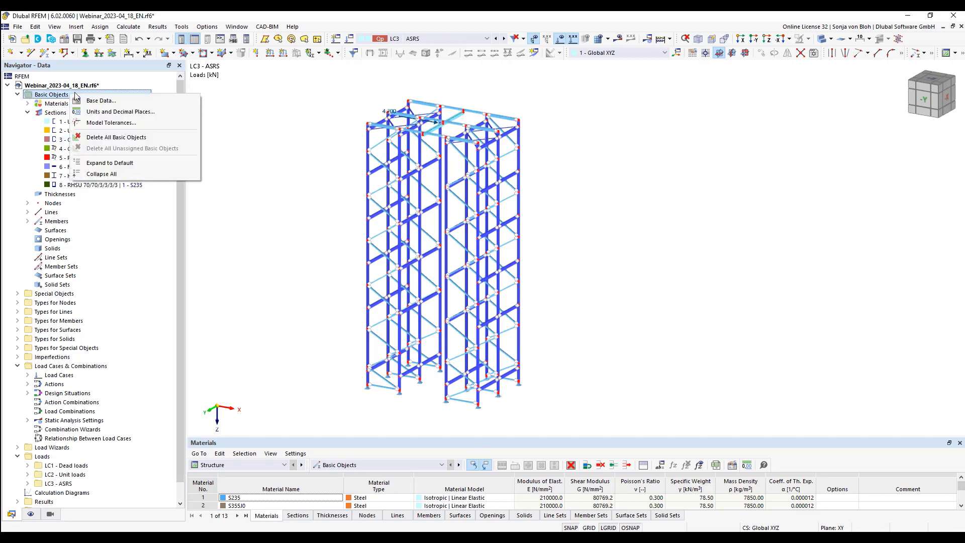
{"action": "left_click", "coordinate": [92, 101]}
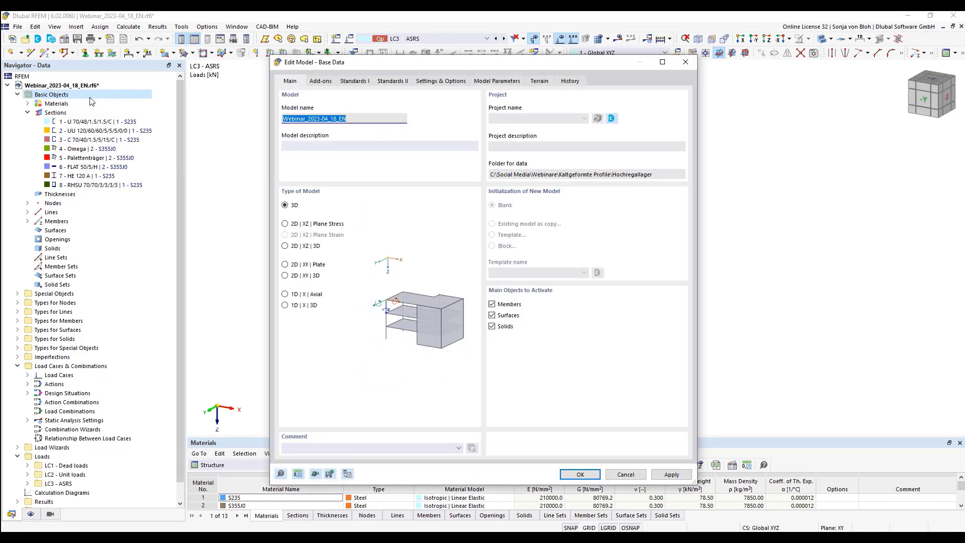
{"action": "left_click", "coordinate": [320, 81]}
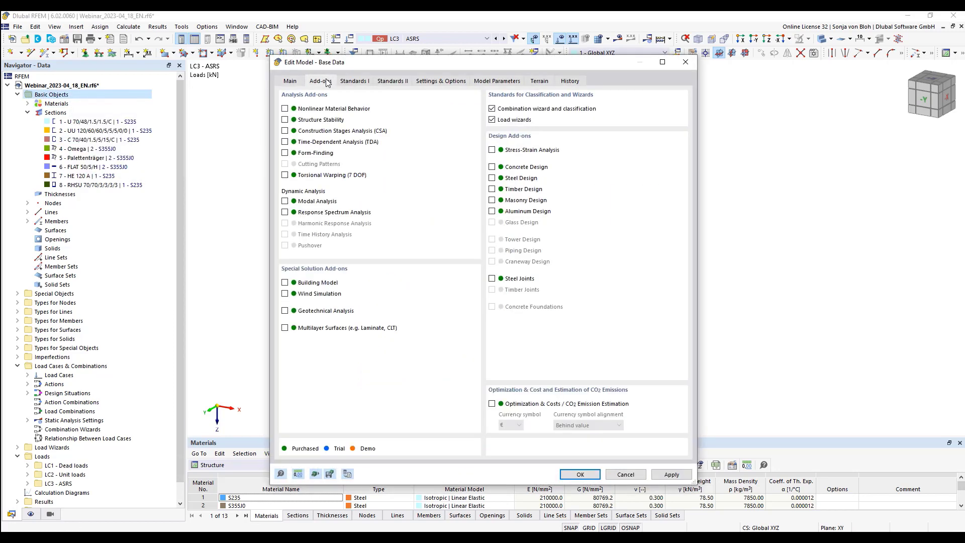
{"action": "left_click", "coordinate": [285, 175]}
{"action": "left_click", "coordinate": [589, 478]}
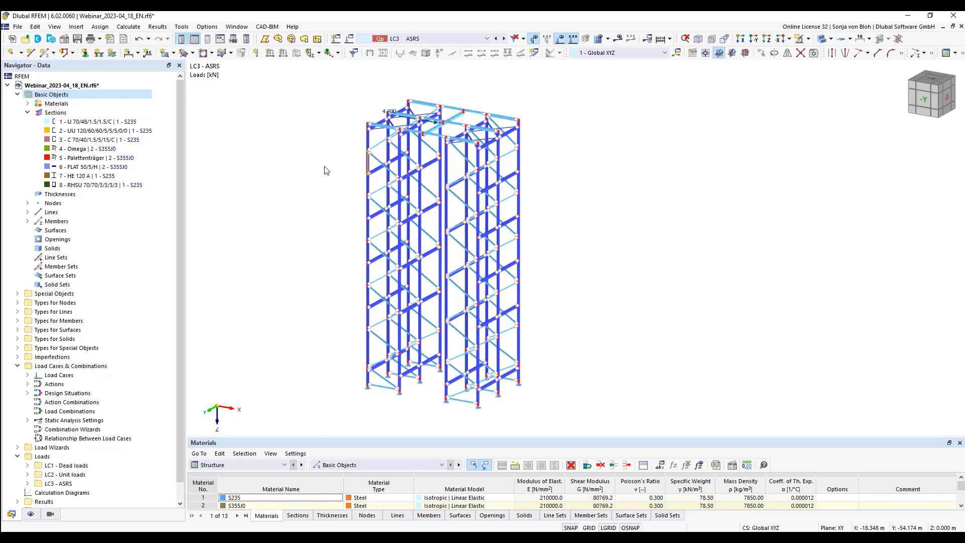
Step: Limit the visible model to the members with section 4 - Omega, using the generated visibilities by section
{"action": "left_click", "coordinate": [50, 514]}
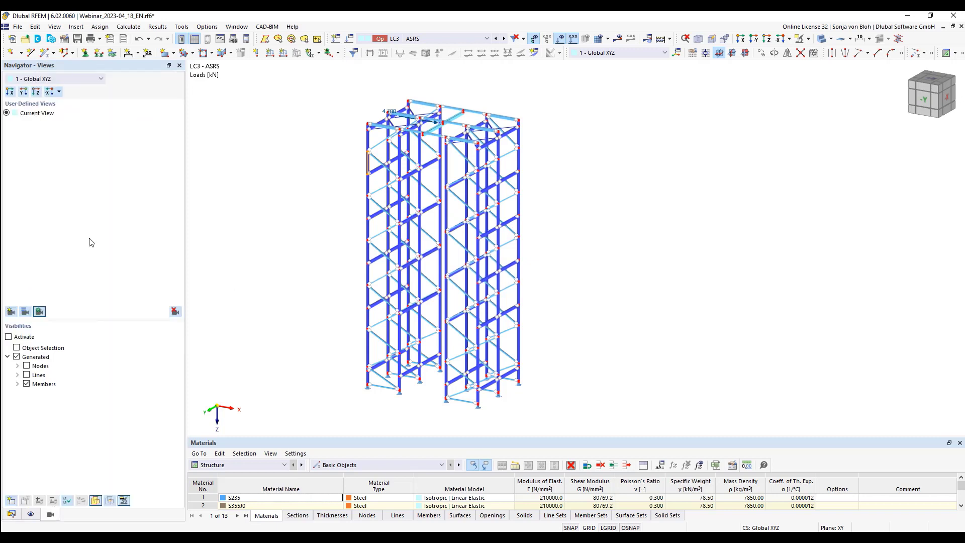
{"action": "left_click", "coordinate": [18, 384]}
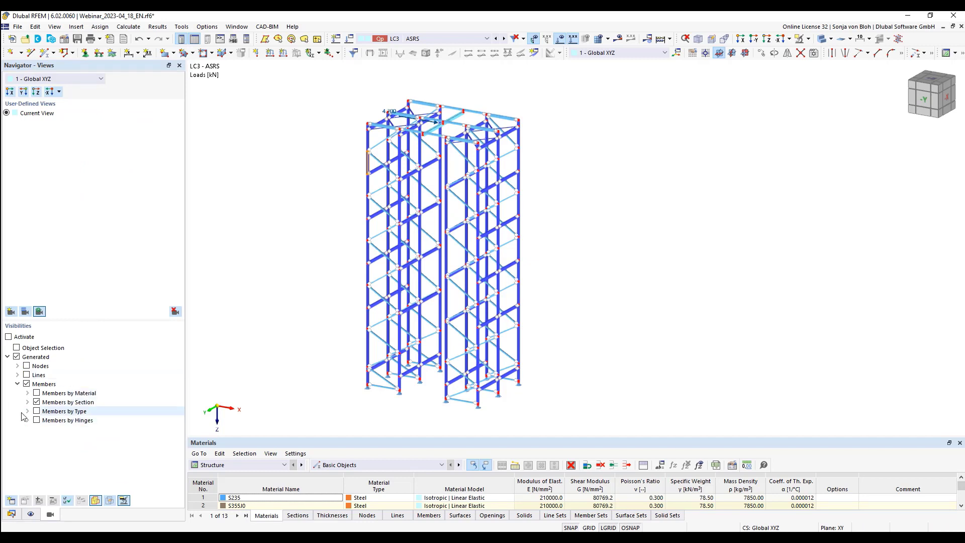
{"action": "left_click", "coordinate": [28, 403]}
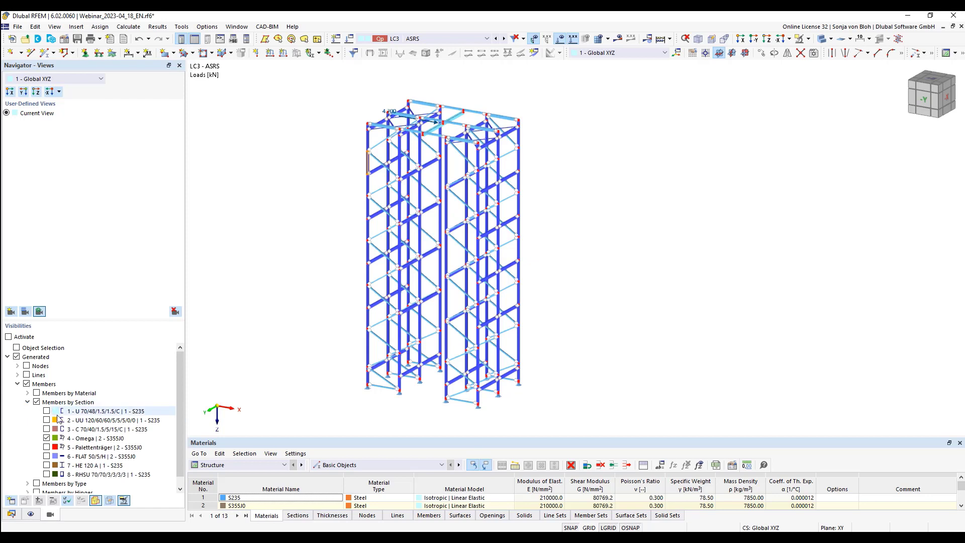
{"action": "left_click", "coordinate": [91, 439]}
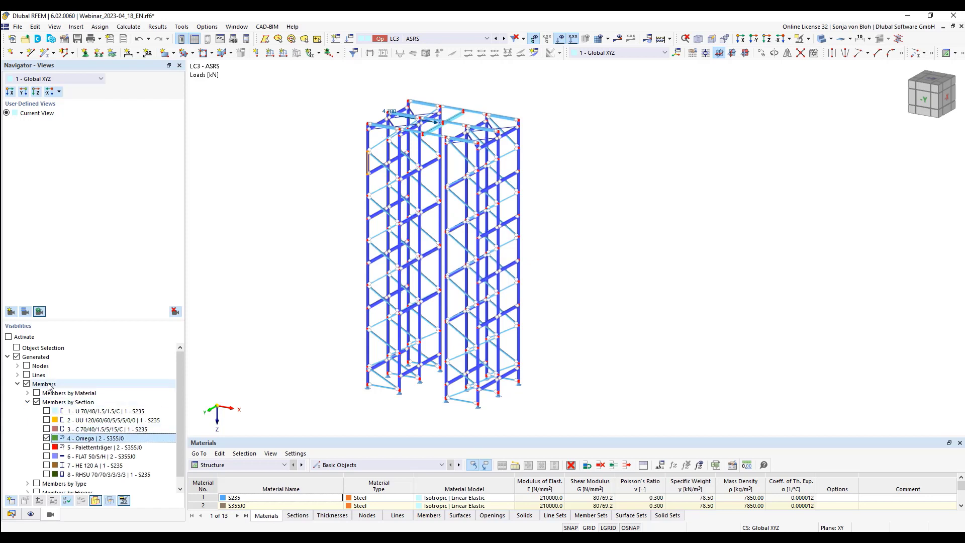
{"action": "left_click", "coordinate": [8, 337]}
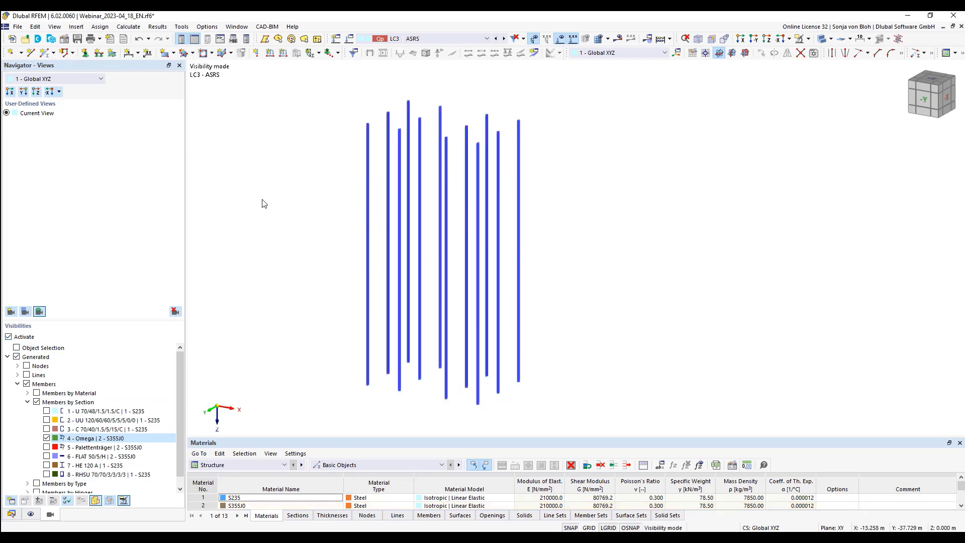
Step: Create continuous member sets from all the Omega uprights and show the whole rack model again
{"action": "left_click_drag", "start_coordinate": [297, 71], "coordinate": [606, 425]}
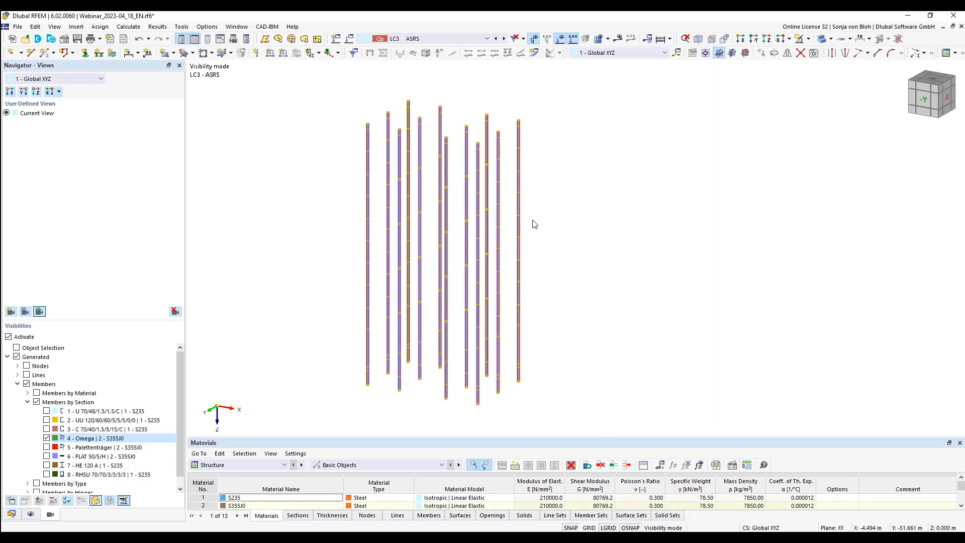
{"action": "right_click", "coordinate": [519, 203]}
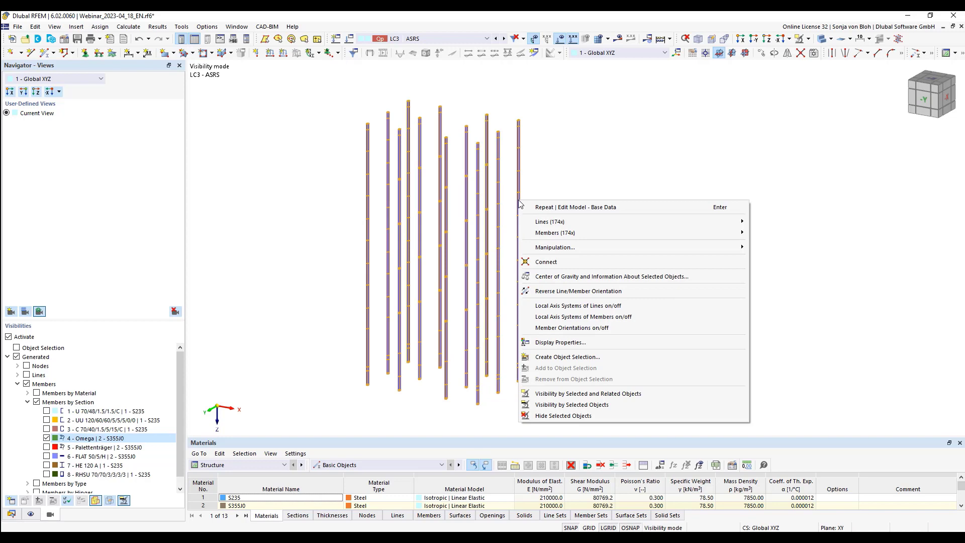
{"action": "mouse_move", "coordinate": [568, 233]}
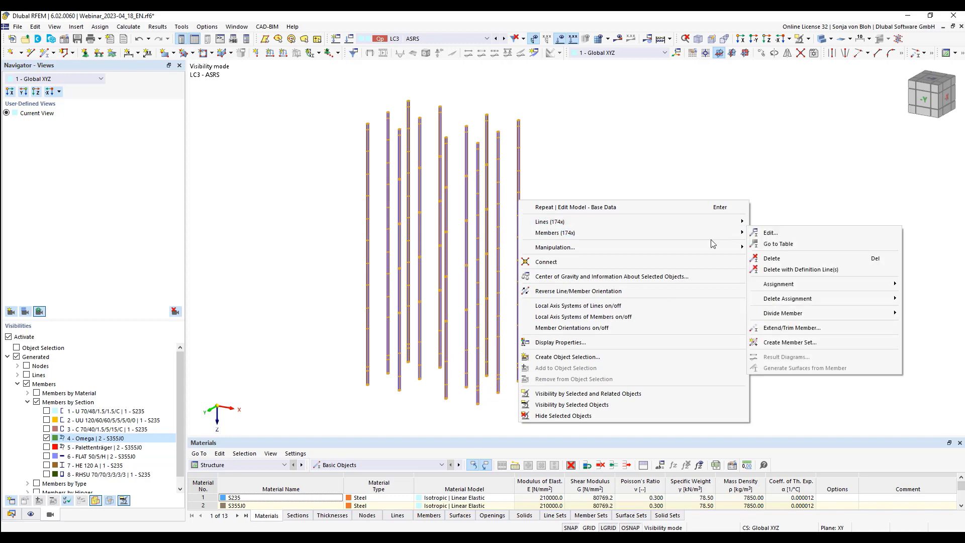
{"action": "left_click", "coordinate": [790, 342]}
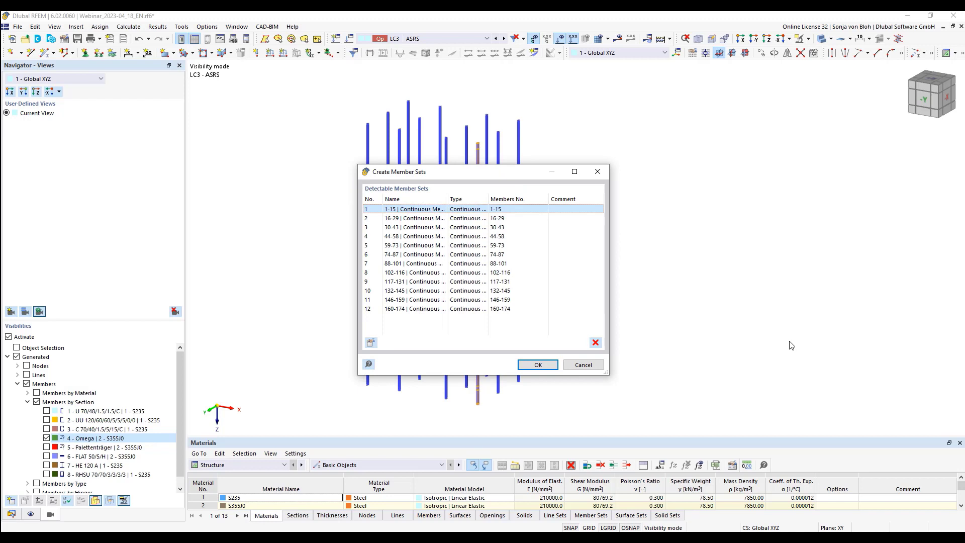
{"action": "left_click", "coordinate": [534, 366]}
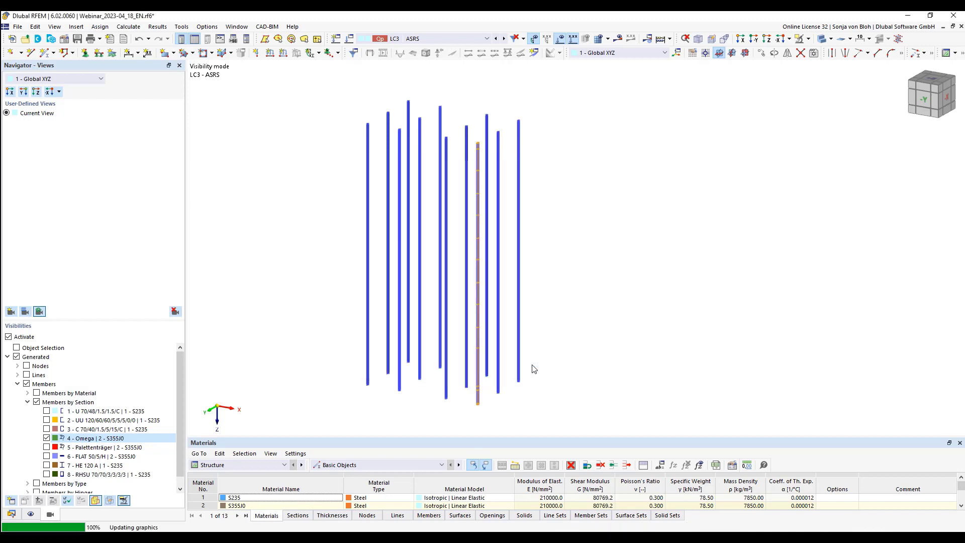
{"action": "left_click", "coordinate": [8, 338]}
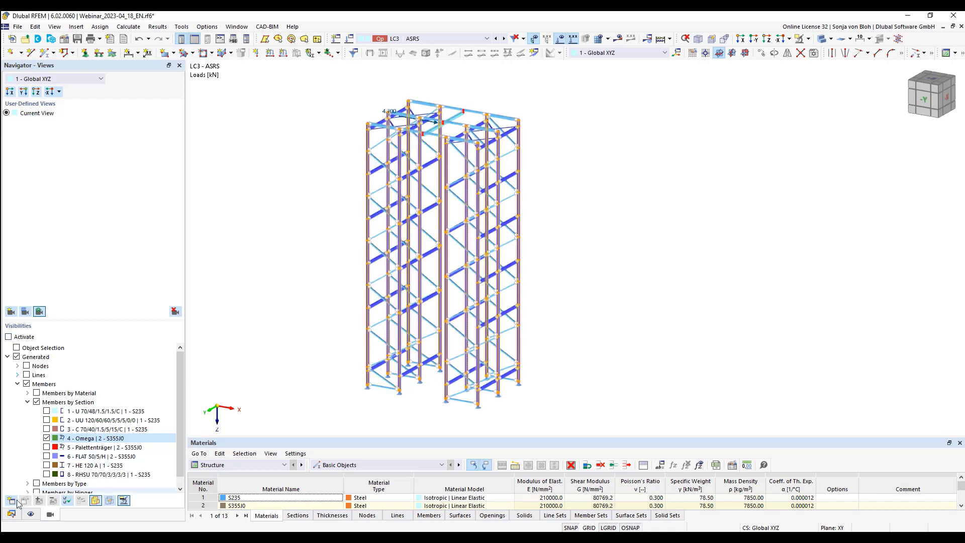
Step: Review the type, options and properties of the member set covering members 1-15 without changing it
{"action": "left_click", "coordinate": [11, 515]}
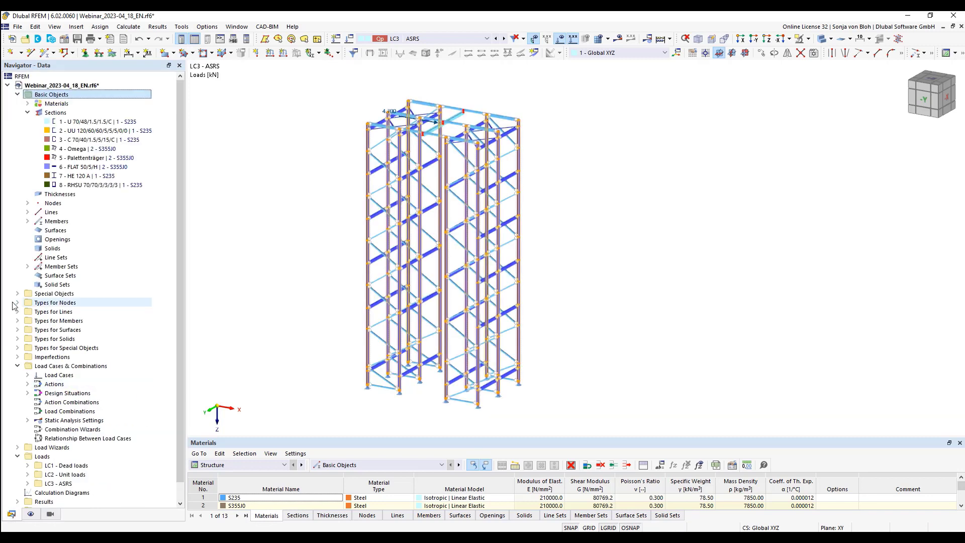
{"action": "left_click", "coordinate": [27, 267]}
{"action": "left_click", "coordinate": [102, 277]}
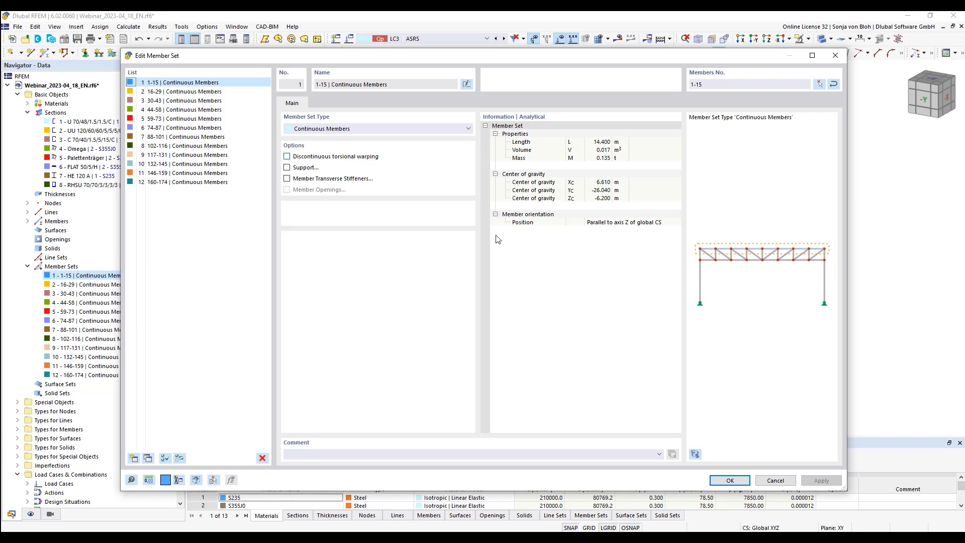
{"action": "left_click", "coordinate": [774, 482]}
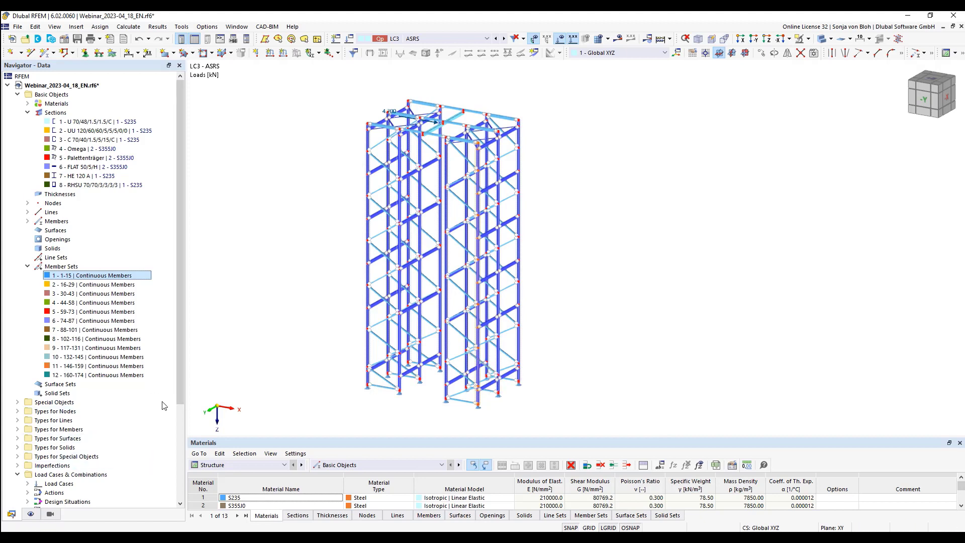
Step: Create imperfection case IC1 named "Initial sway +X" with the imperfection type Local Imperfections
{"action": "left_click_drag", "start_coordinate": [182, 354], "coordinate": [167, 453]}
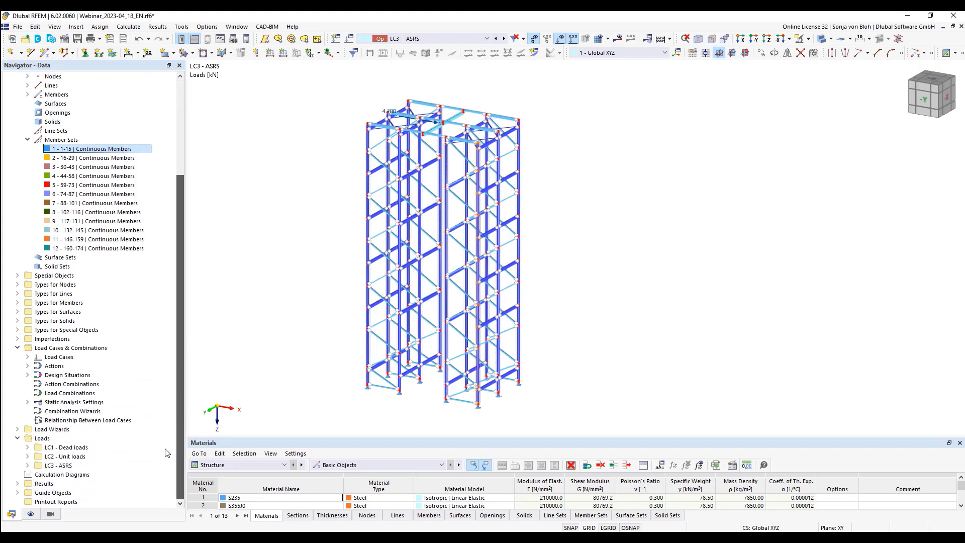
{"action": "left_click", "coordinate": [17, 339]}
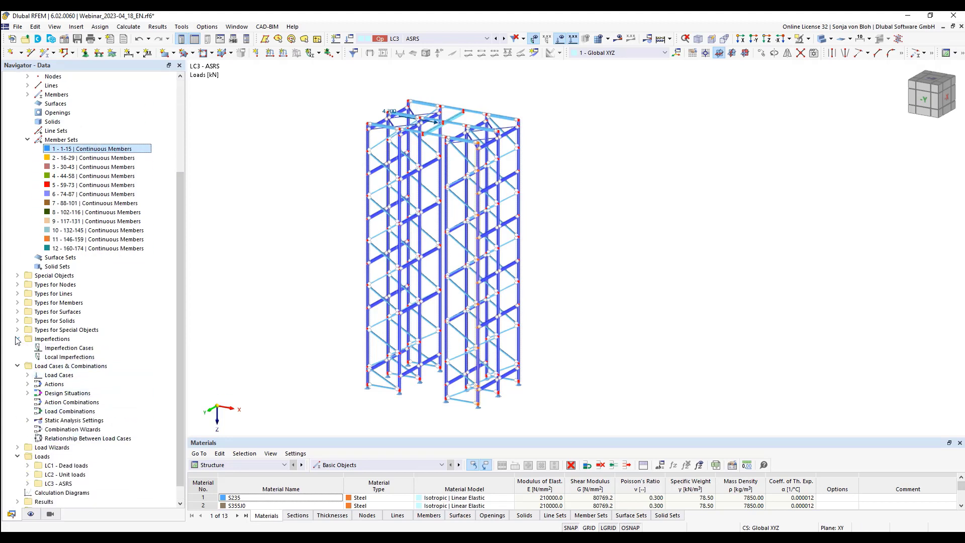
{"action": "right_click", "coordinate": [74, 349]}
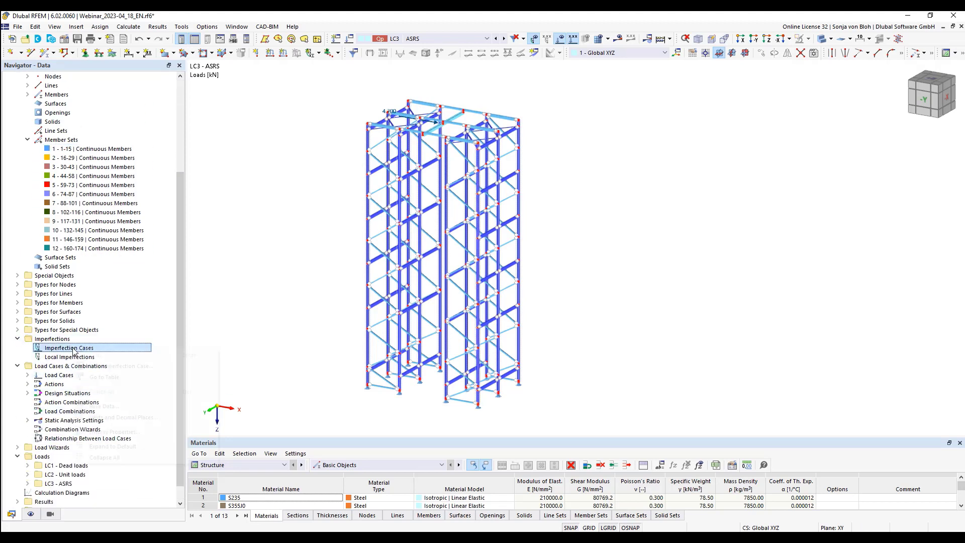
{"action": "left_click", "coordinate": [106, 366]}
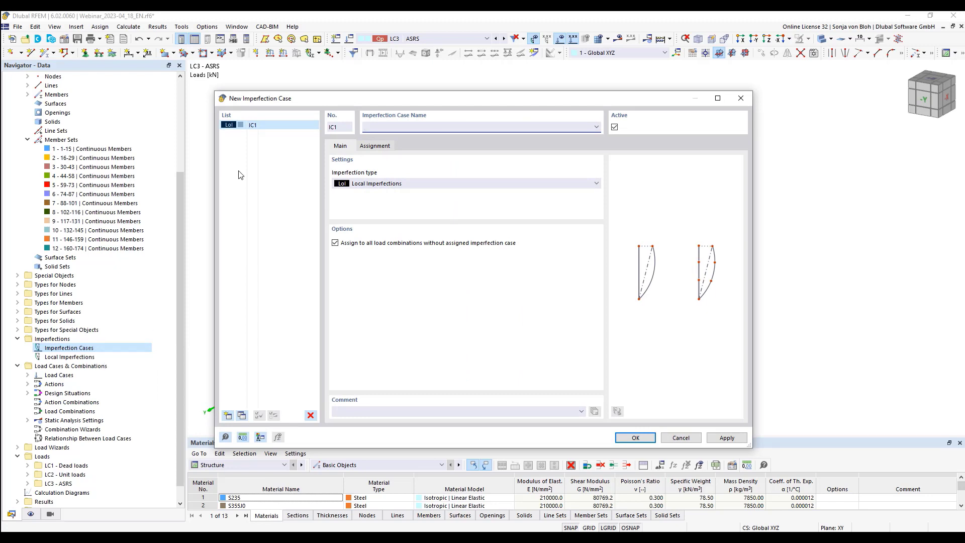
{"action": "type", "text": "Initial sway +X"}
{"action": "left_click", "coordinate": [408, 184]}
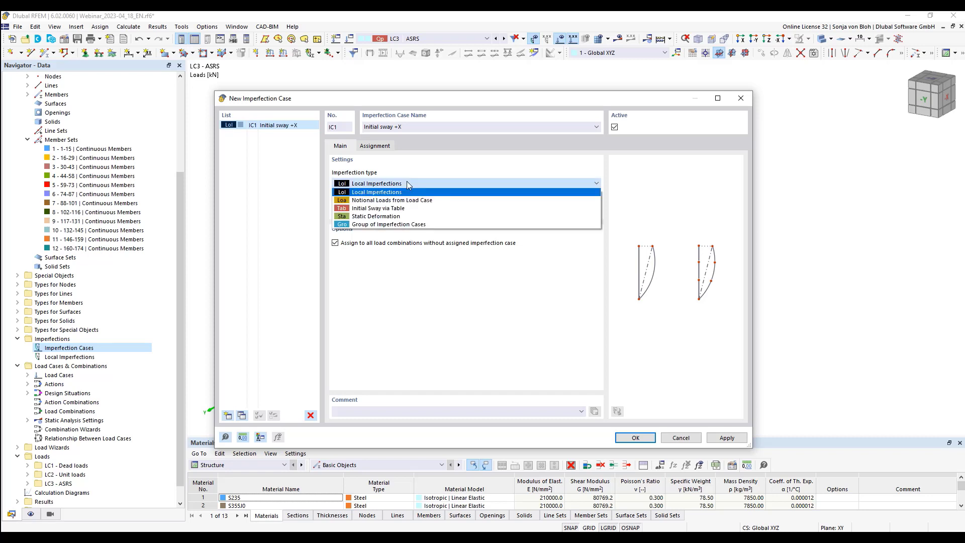
{"action": "left_click", "coordinate": [378, 193]}
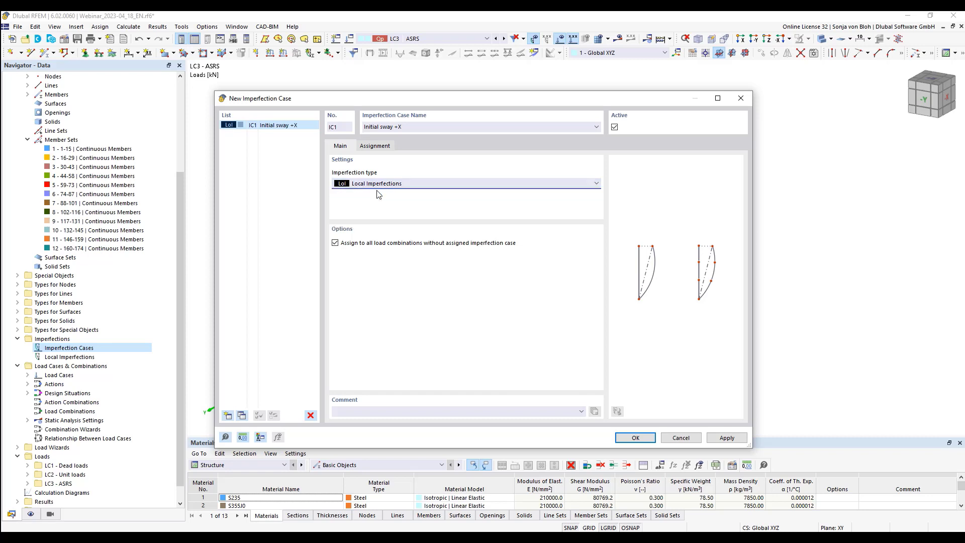
{"action": "left_click", "coordinate": [636, 438]}
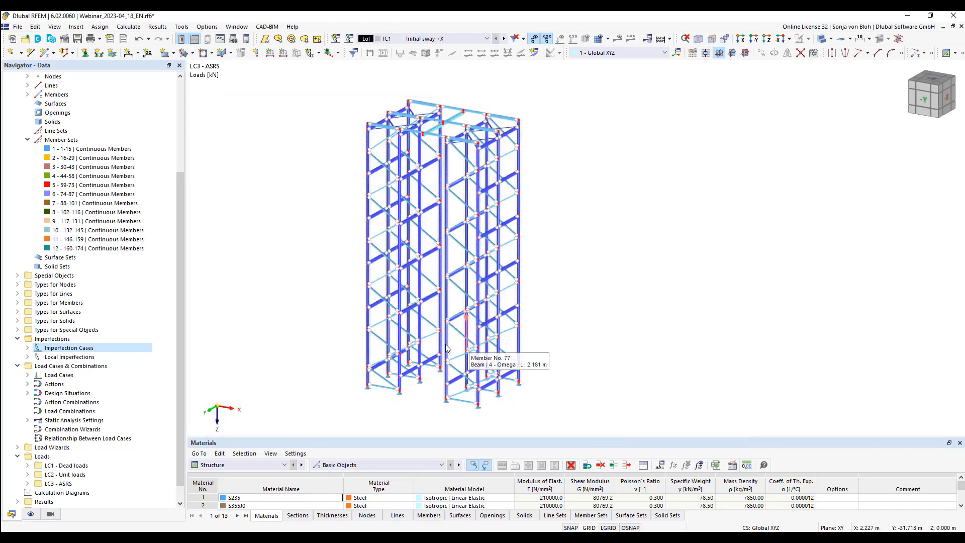
Step: Start a new member set imperfection in IC1 as a relative initial sway of 1/500
{"action": "left_click", "coordinate": [27, 356]}
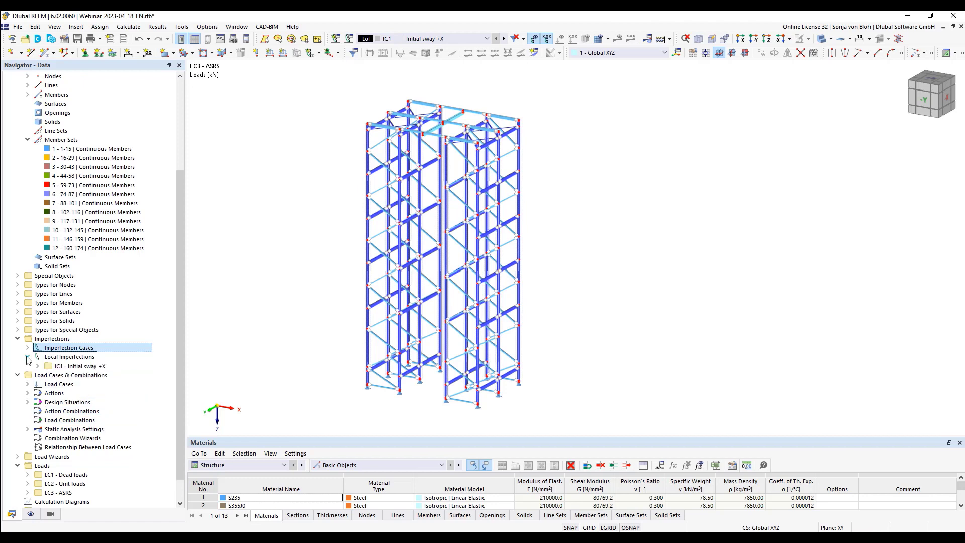
{"action": "left_click", "coordinate": [38, 366]}
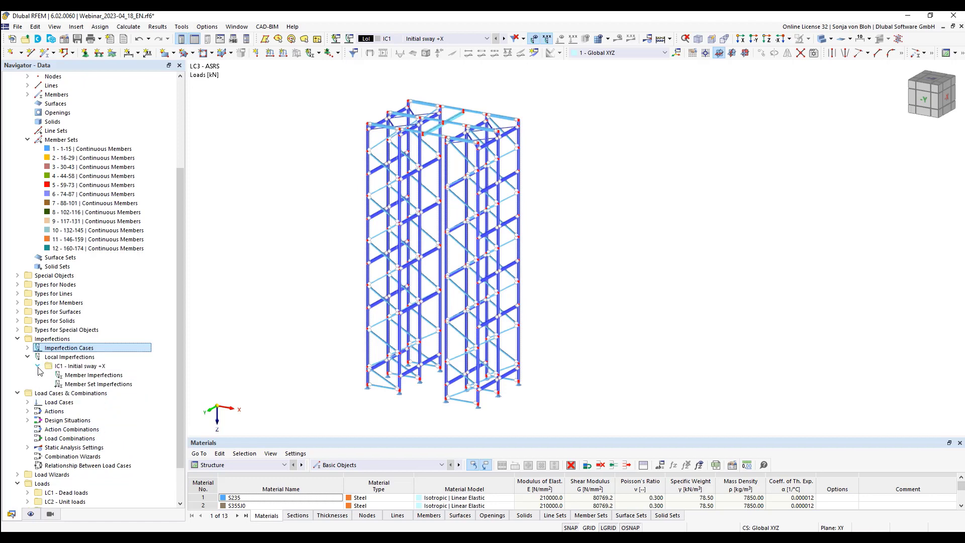
{"action": "right_click", "coordinate": [85, 385]}
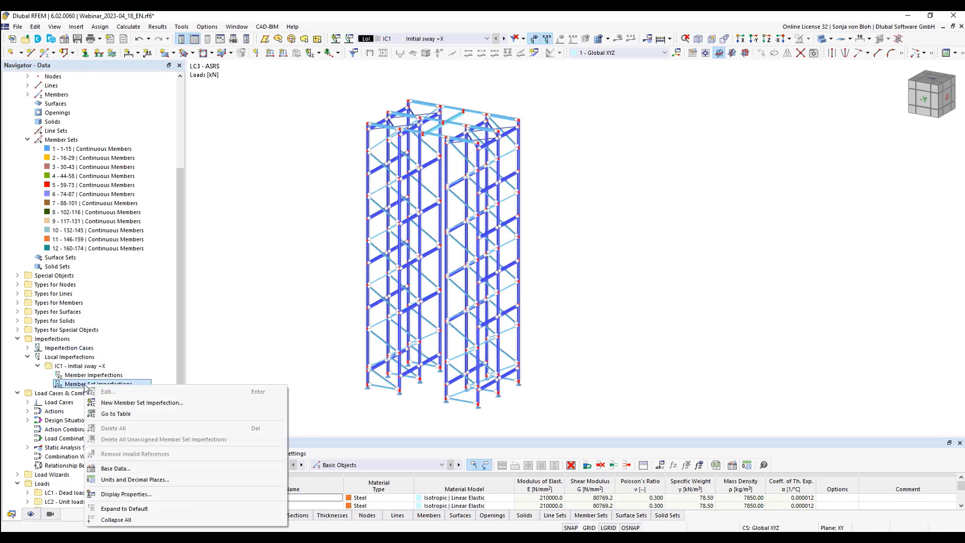
{"action": "left_click", "coordinate": [128, 402]}
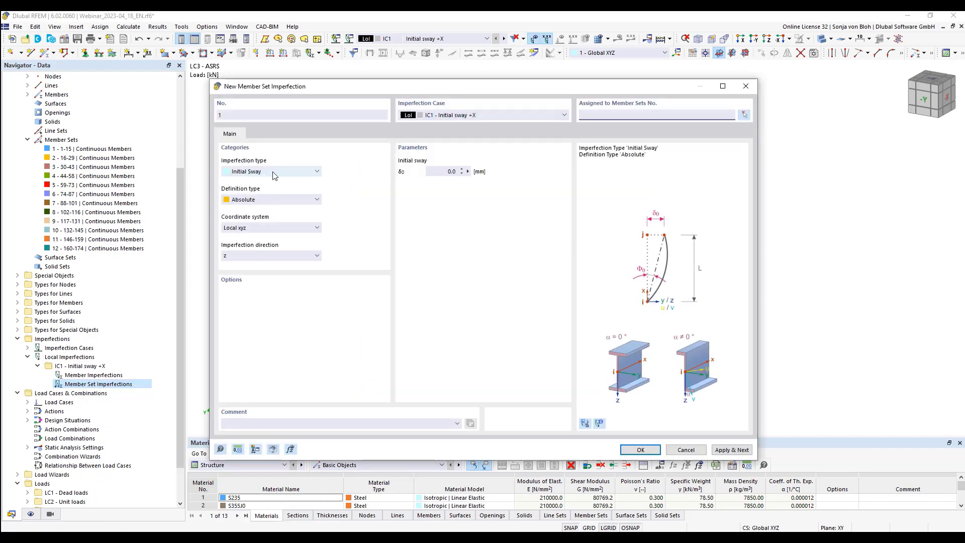
{"action": "left_click", "coordinate": [292, 200]}
{"action": "left_click", "coordinate": [263, 208]}
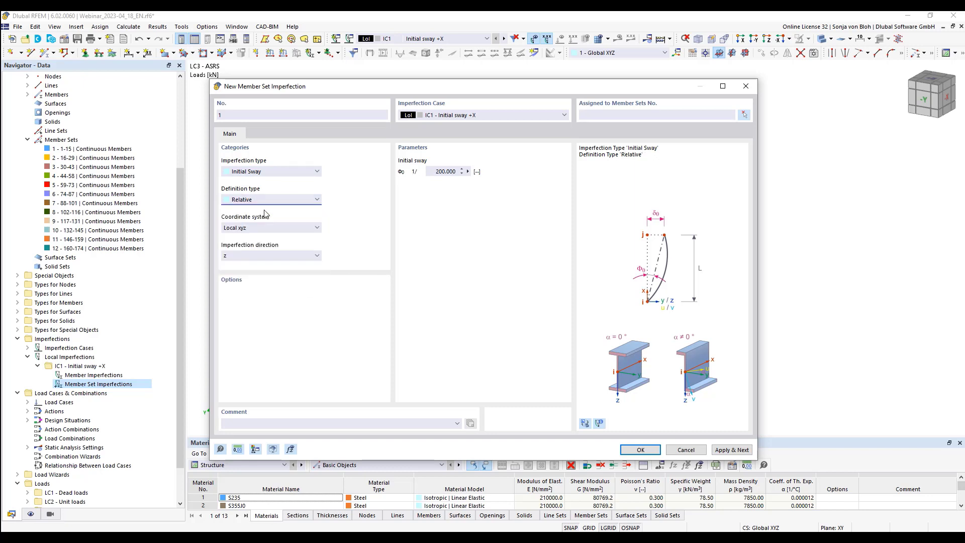
{"action": "double_click", "coordinate": [428, 171]}
{"action": "type", "text": "500"}
Step: Define the sway imperfection in coordinate system 1 - Global XYZ, acting in global X on true length
{"action": "left_click", "coordinate": [316, 228]}
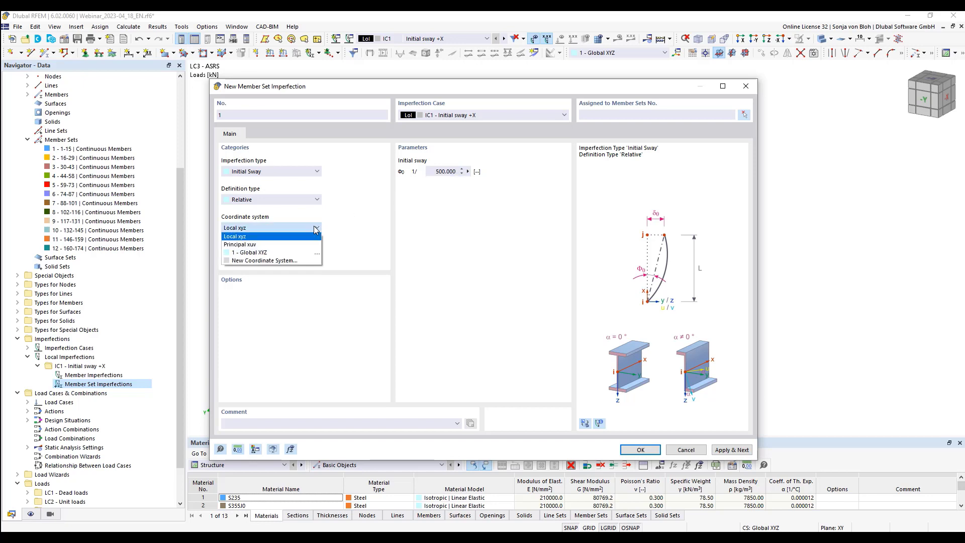
{"action": "left_click", "coordinate": [277, 252]}
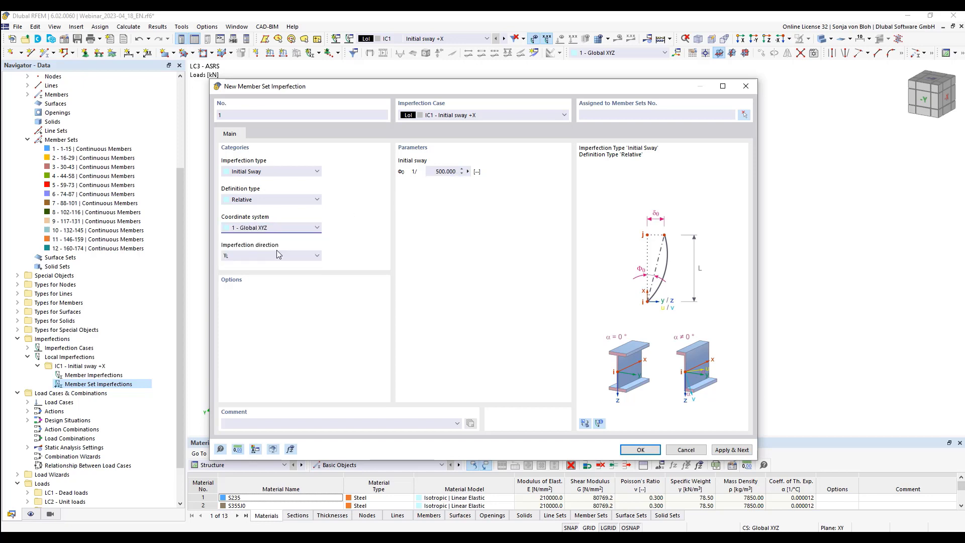
{"action": "left_click", "coordinate": [315, 256]}
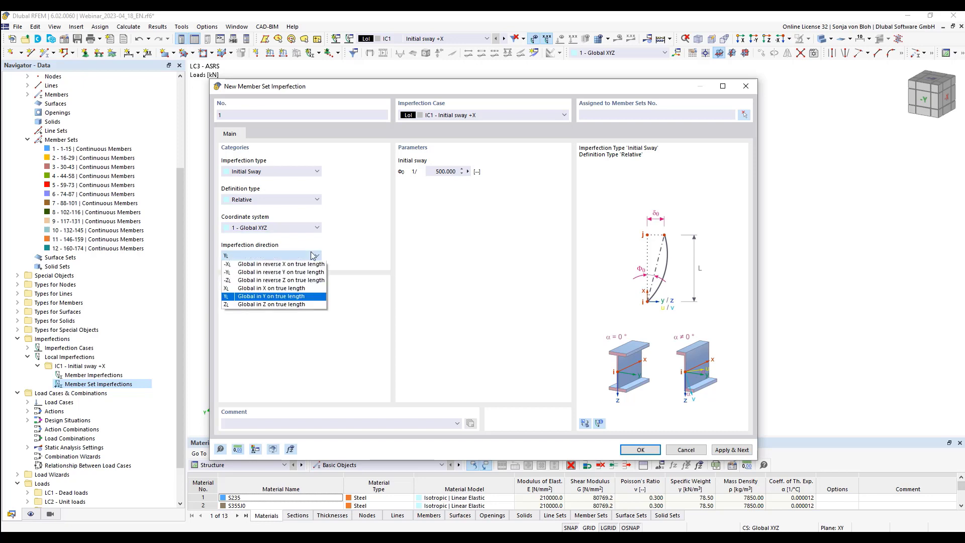
{"action": "left_click", "coordinate": [262, 290]}
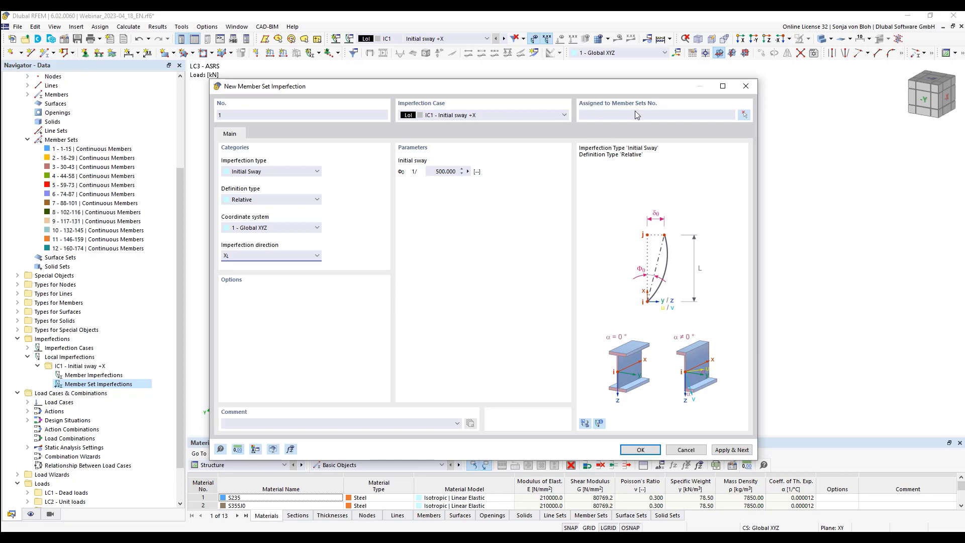
Step: Assign the sway imperfection to member sets 1-12 by window-selecting the whole rack, and accept the new imperfection
{"action": "left_click", "coordinate": [744, 115]}
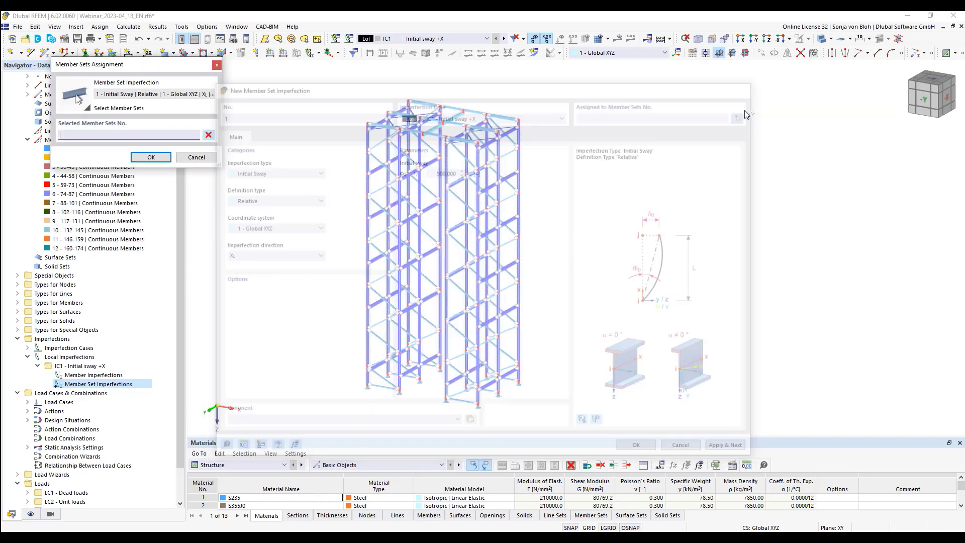
{"action": "left_click_drag", "start_coordinate": [308, 78], "coordinate": [592, 424]}
{"action": "left_click", "coordinate": [150, 157]}
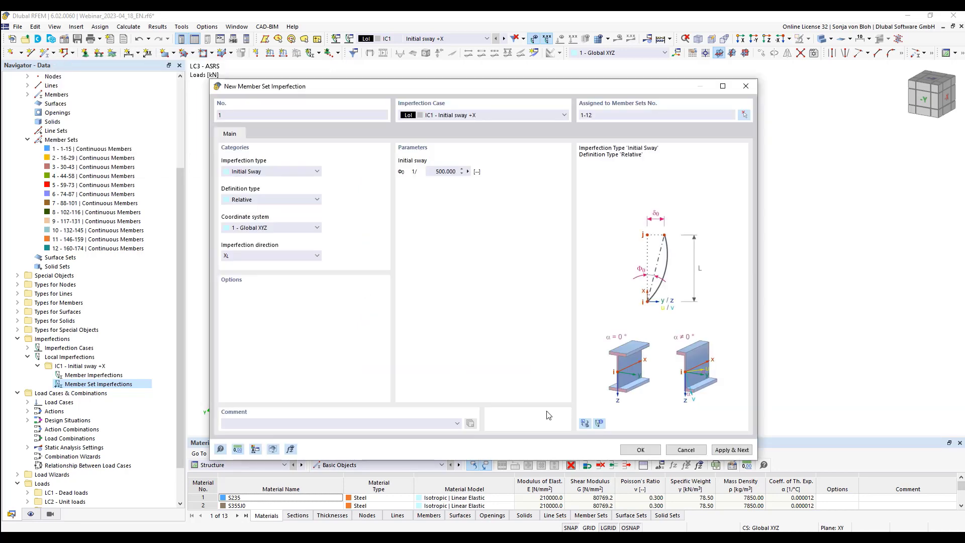
{"action": "left_click", "coordinate": [639, 450]}
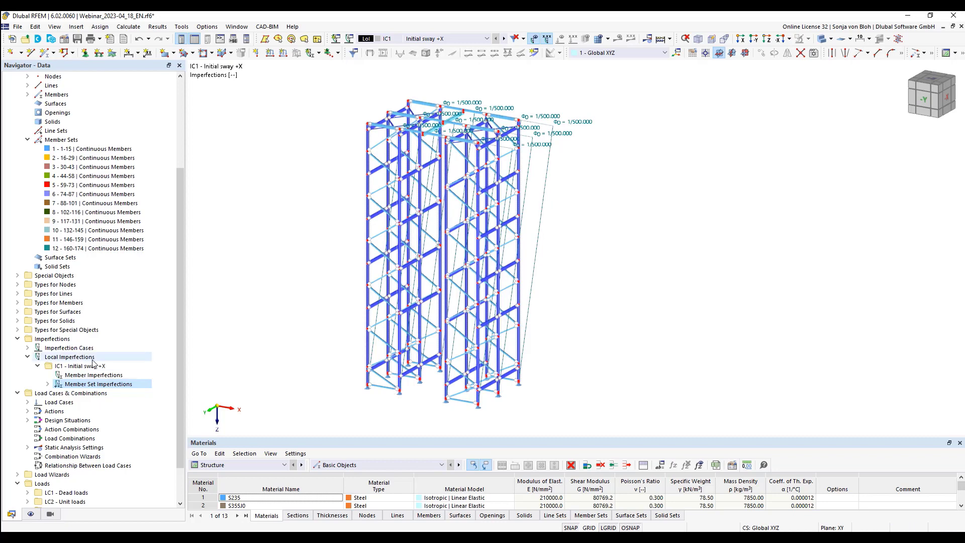
Step: Copy imperfection case IC1 to a new case IC2 and name it "Initial sway +Y"
{"action": "left_click", "coordinate": [28, 348]}
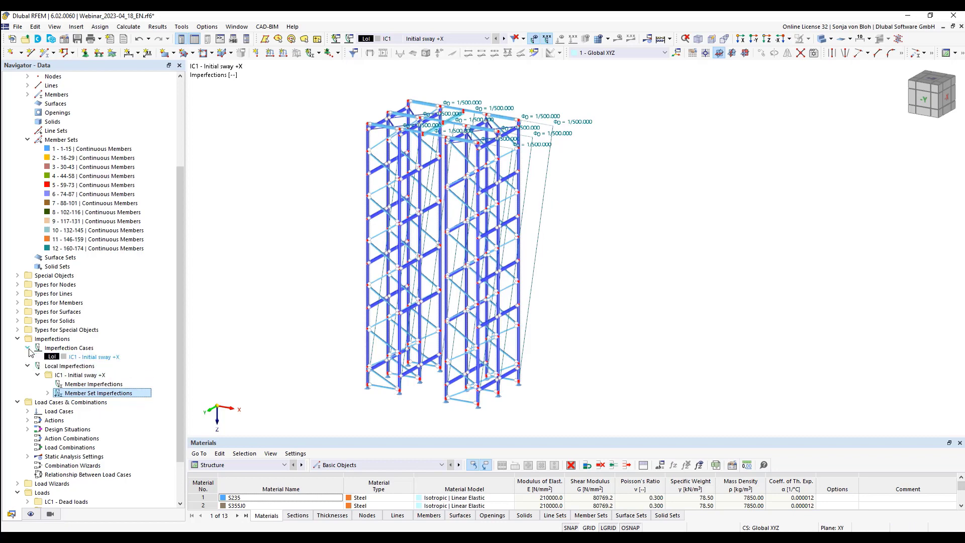
{"action": "left_click", "coordinate": [74, 357]}
{"action": "double_click", "coordinate": [74, 358]}
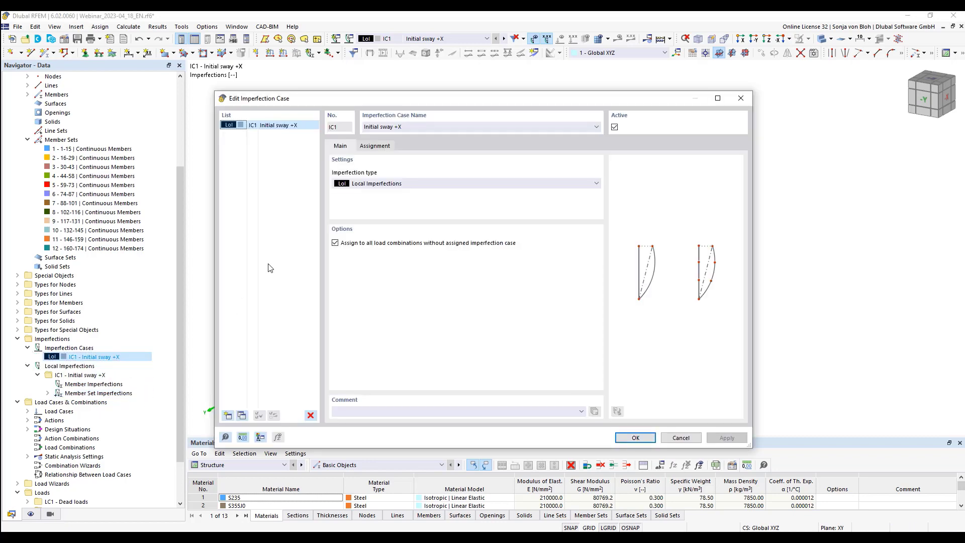
{"action": "left_click", "coordinate": [242, 415]}
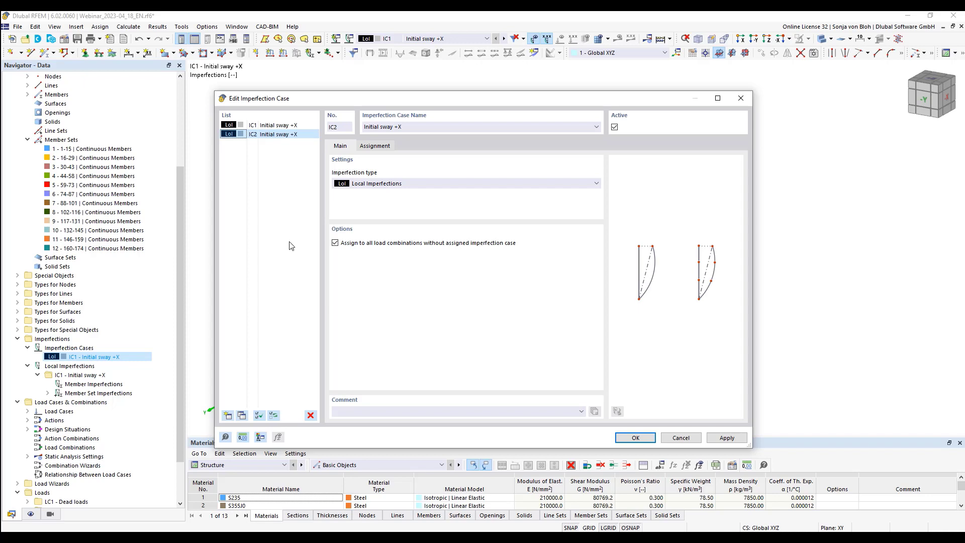
{"action": "left_click", "coordinate": [412, 127]}
{"action": "type", "text": "Y"}
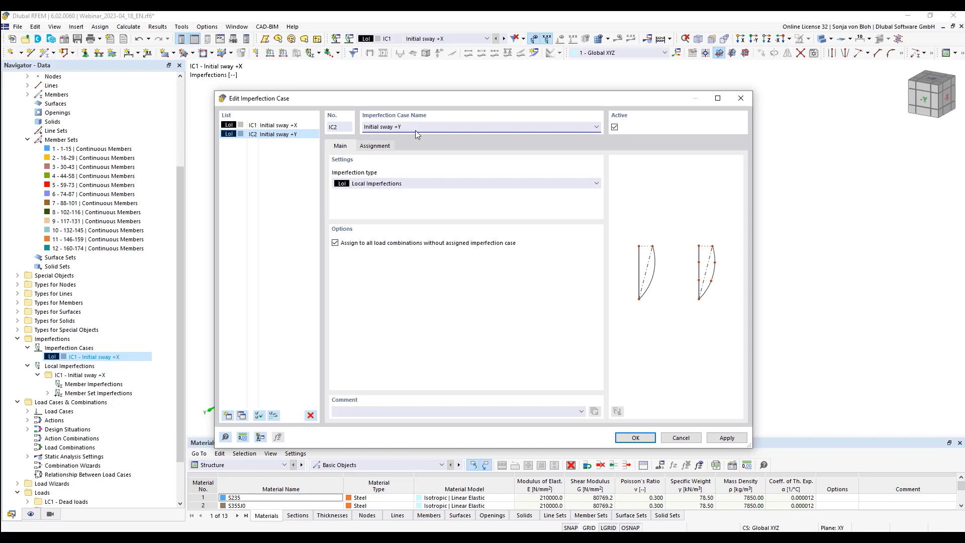
{"action": "left_click", "coordinate": [635, 437]}
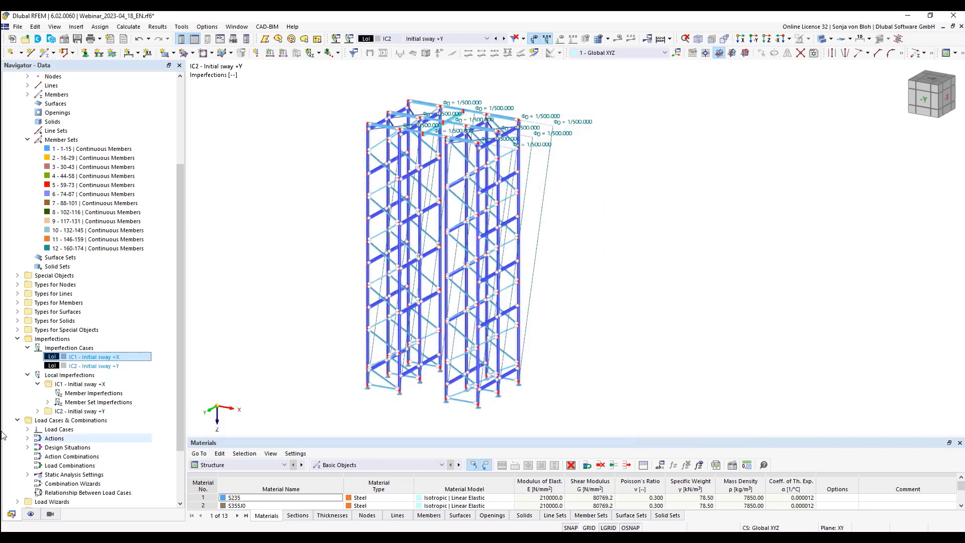
Step: Change the imperfection direction of IC2's member set imperfection to global in Y on true length
{"action": "left_click", "coordinate": [37, 411]}
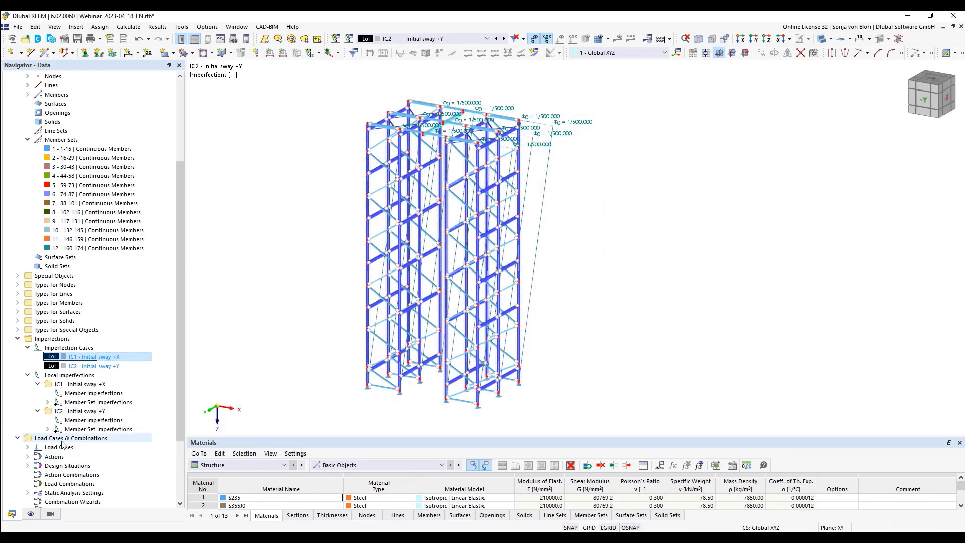
{"action": "left_click", "coordinate": [47, 429]}
{"action": "double_click", "coordinate": [100, 438]}
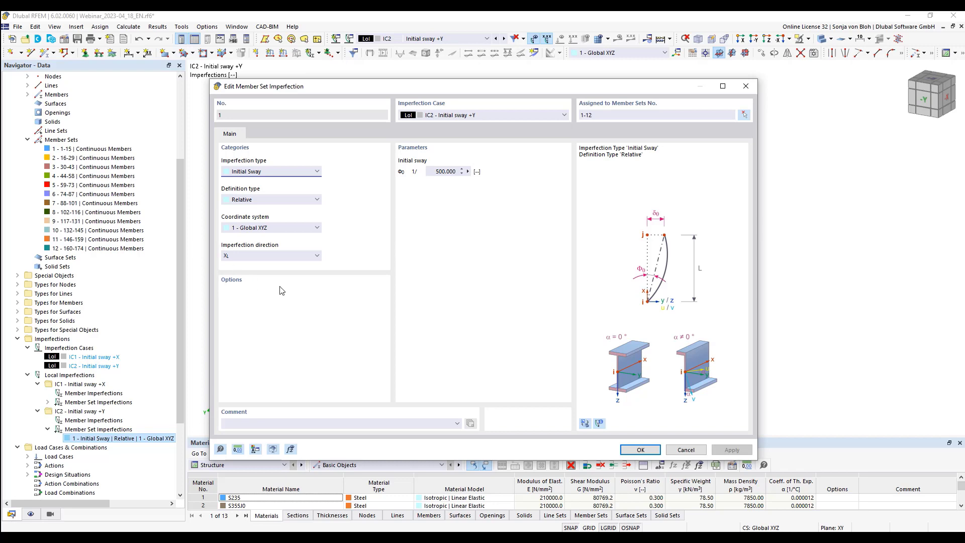
{"action": "left_click", "coordinate": [290, 256]}
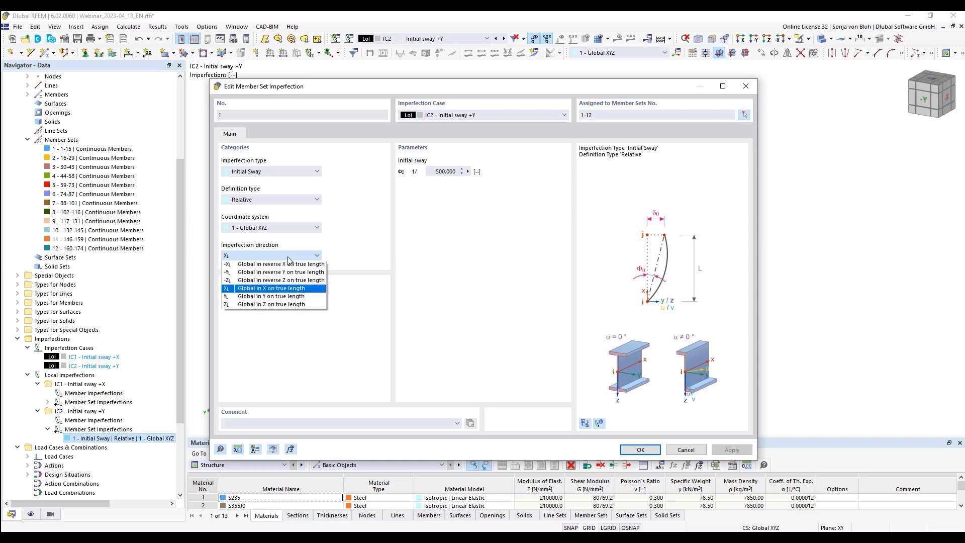
{"action": "left_click", "coordinate": [251, 297]}
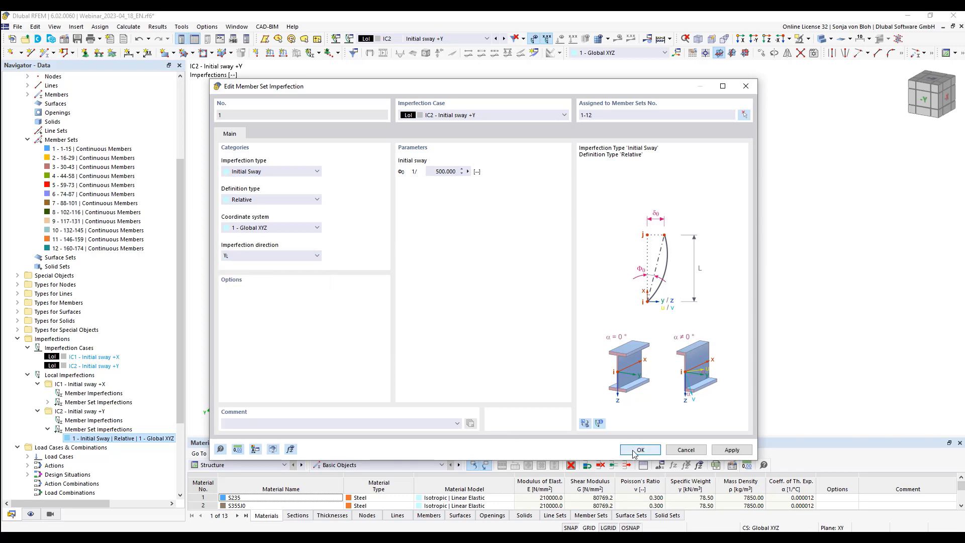
{"action": "left_click", "coordinate": [641, 450]}
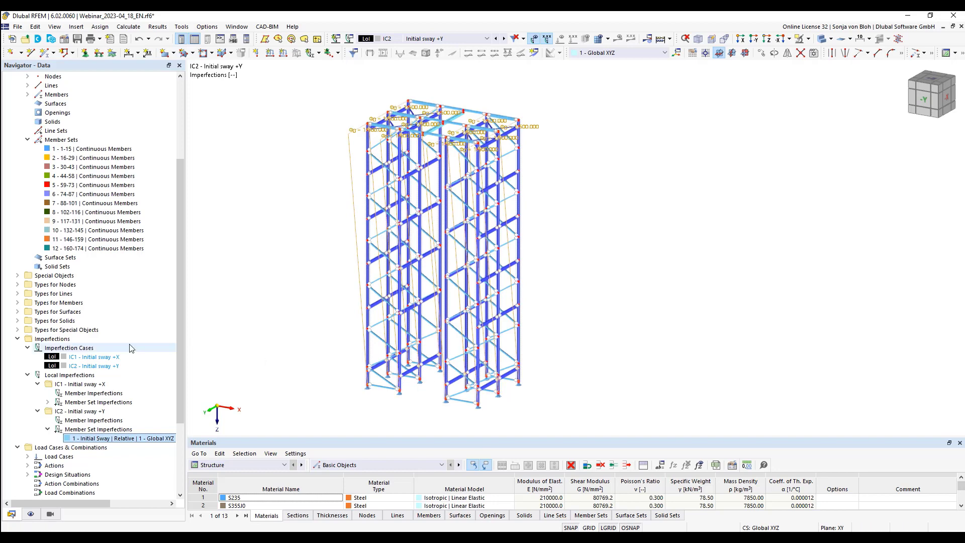
Step: Create imperfection case IC3 named "Initial bow X" with the imperfection type Local Imperfections
{"action": "right_click", "coordinate": [83, 349]}
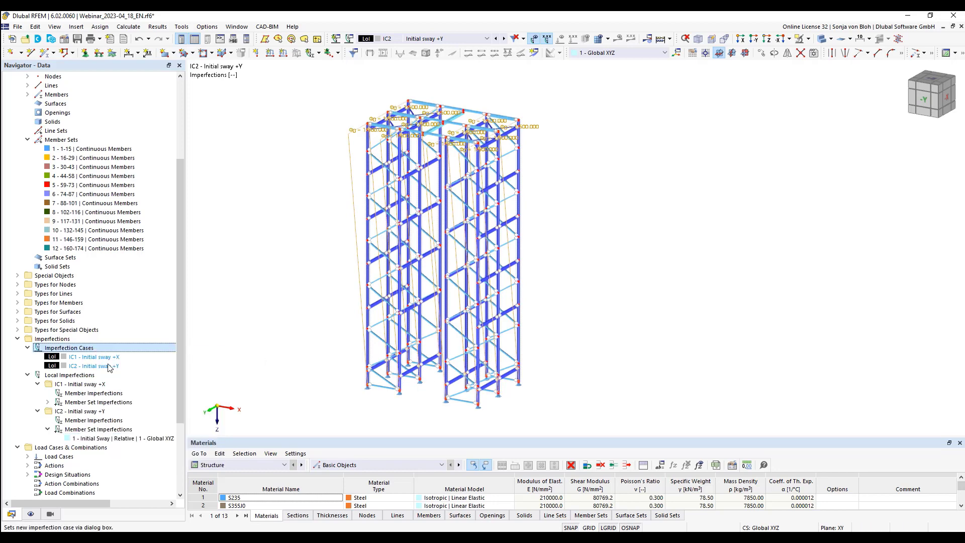
{"action": "left_click", "coordinate": [110, 367]}
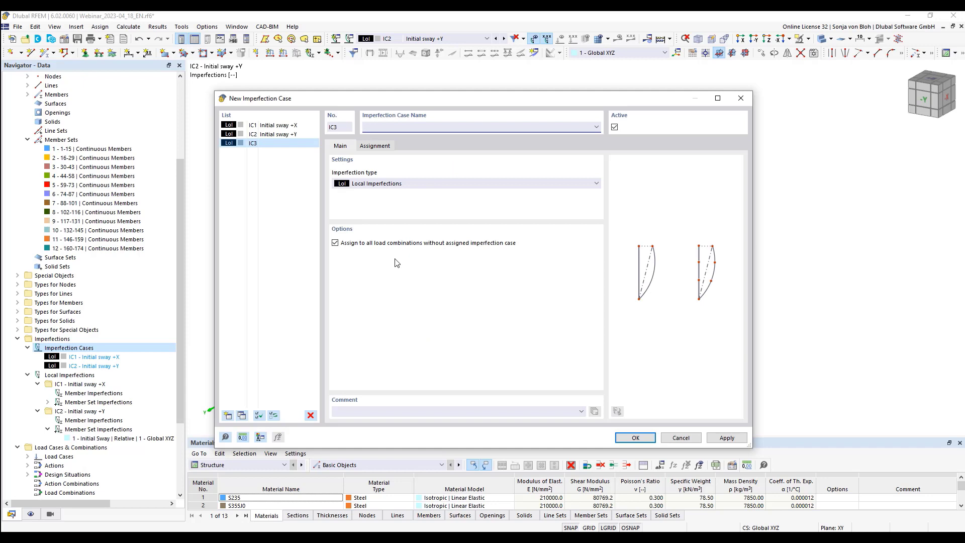
{"action": "type", "text": "Initial bow X"}
{"action": "left_click", "coordinate": [624, 437]}
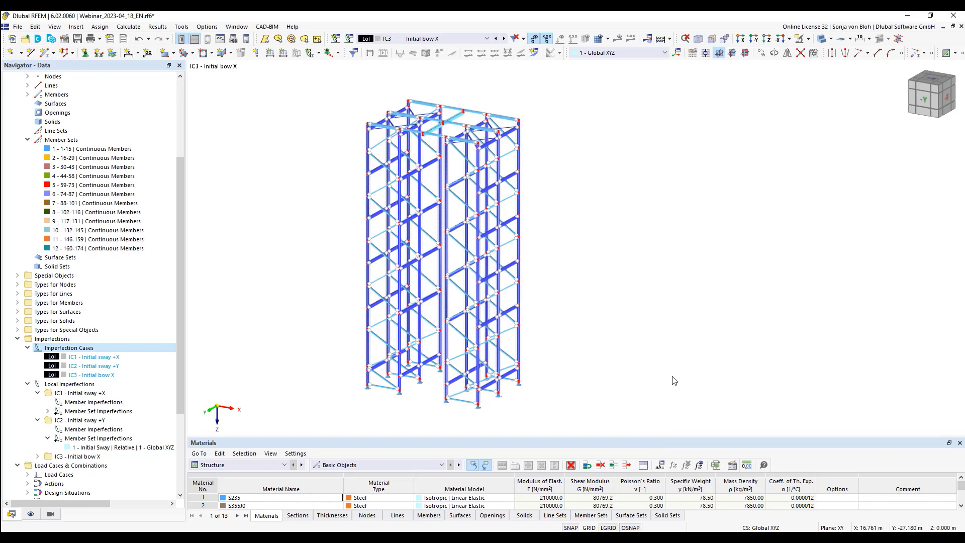
Step: Isolate the two adjacent uprights at the front +X corner of the rack together with their related objects
{"action": "left_click", "coordinate": [768, 40]}
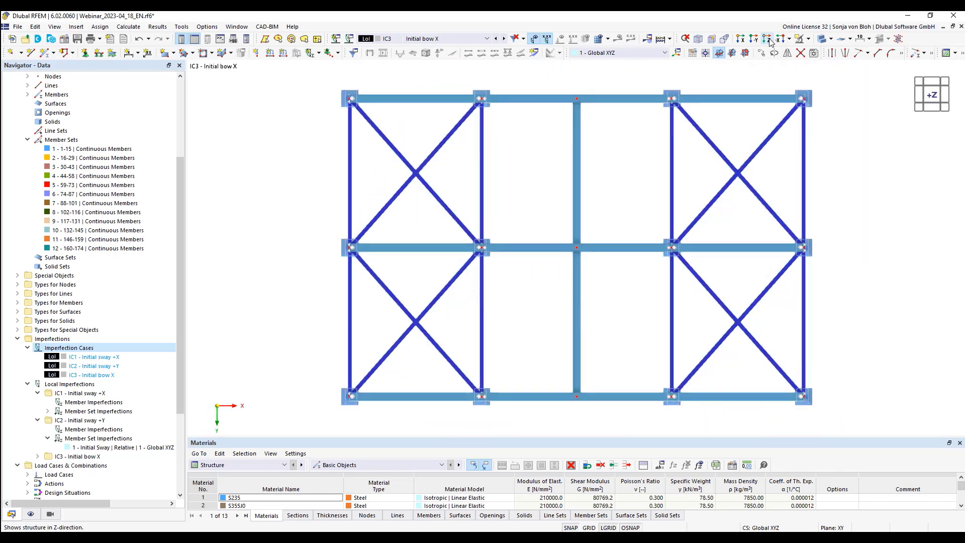
{"action": "left_click_drag", "start_coordinate": [639, 370], "coordinate": [703, 410]}
{"action": "left_click_drag", "start_coordinate": [756, 338], "coordinate": [842, 392]}
{"action": "left_click", "coordinate": [809, 40]}
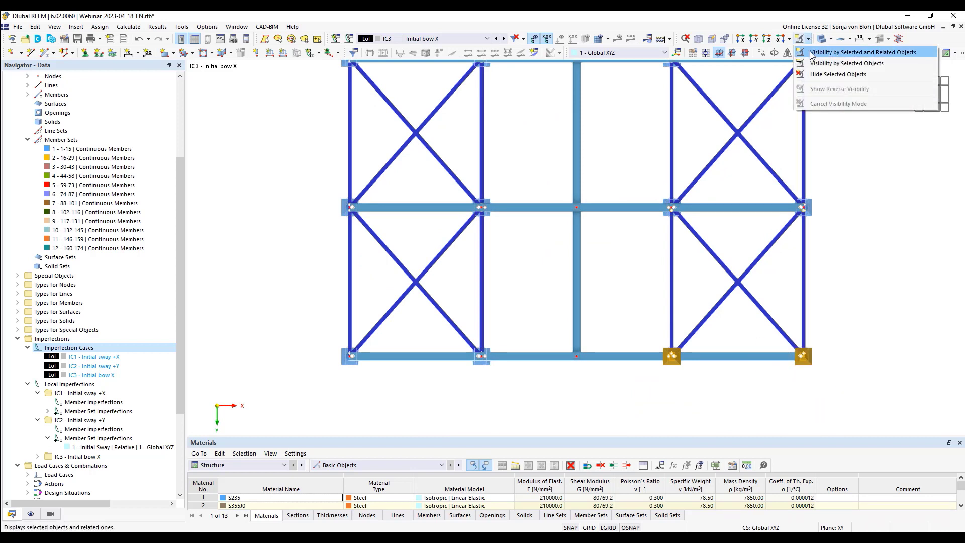
{"action": "left_click", "coordinate": [811, 53]}
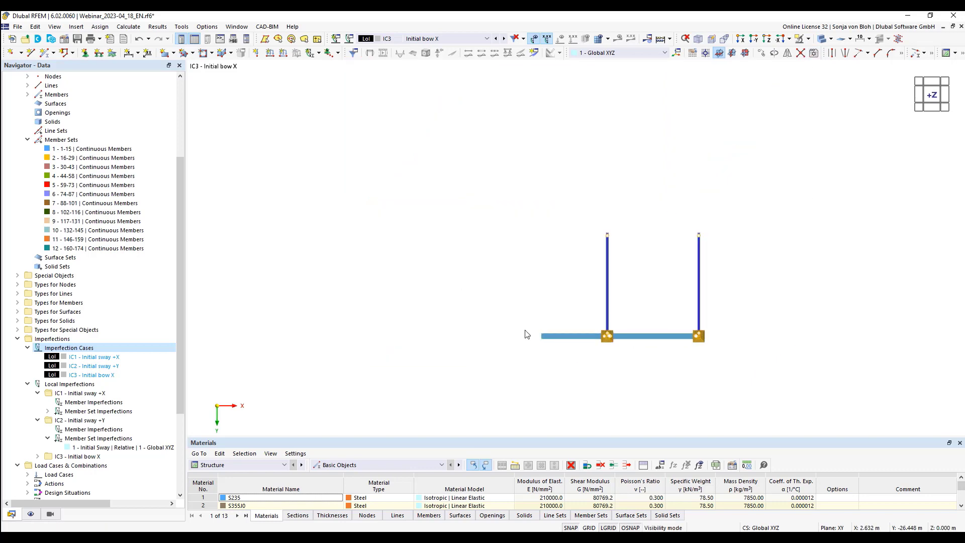
{"action": "middle_click_drag", "start_coordinate": [525, 349], "coordinate": [289, 230], "text": "ctrl"}
{"action": "scroll", "coordinate": [276, 225], "scroll_direction": "down", "scroll_amount": 1}
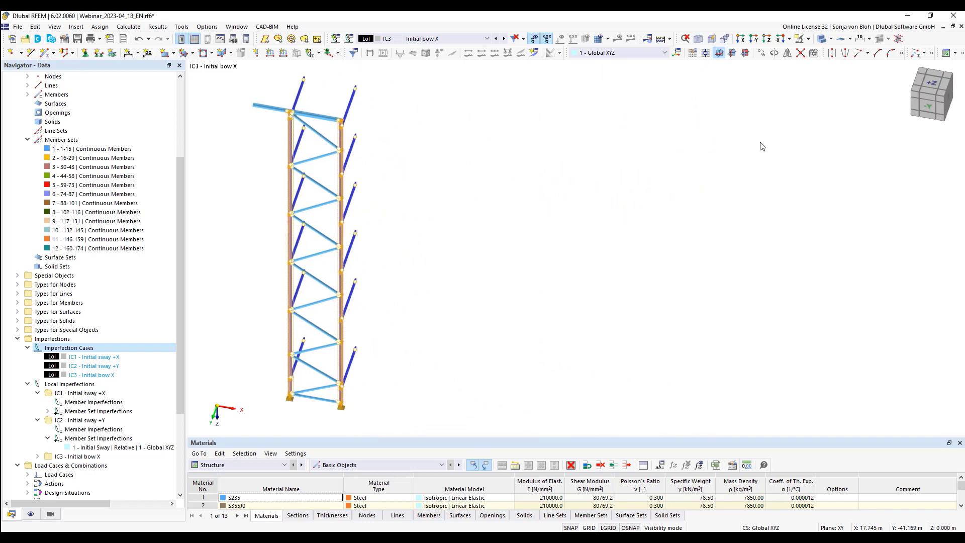
Step: Display the isolated upright frame as a wireframe model with object numbering shown
{"action": "left_click", "coordinate": [808, 39]}
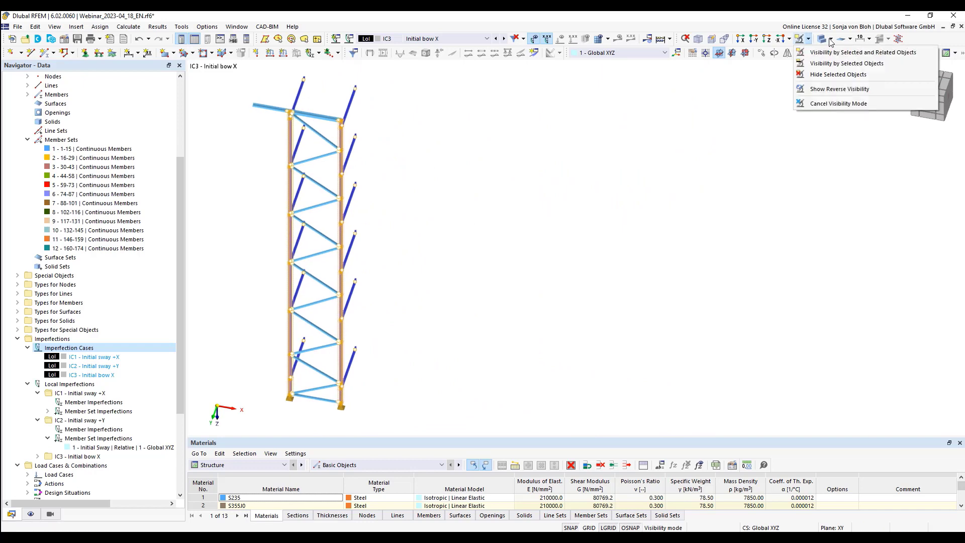
{"action": "left_click", "coordinate": [830, 39]}
{"action": "left_click", "coordinate": [855, 52]}
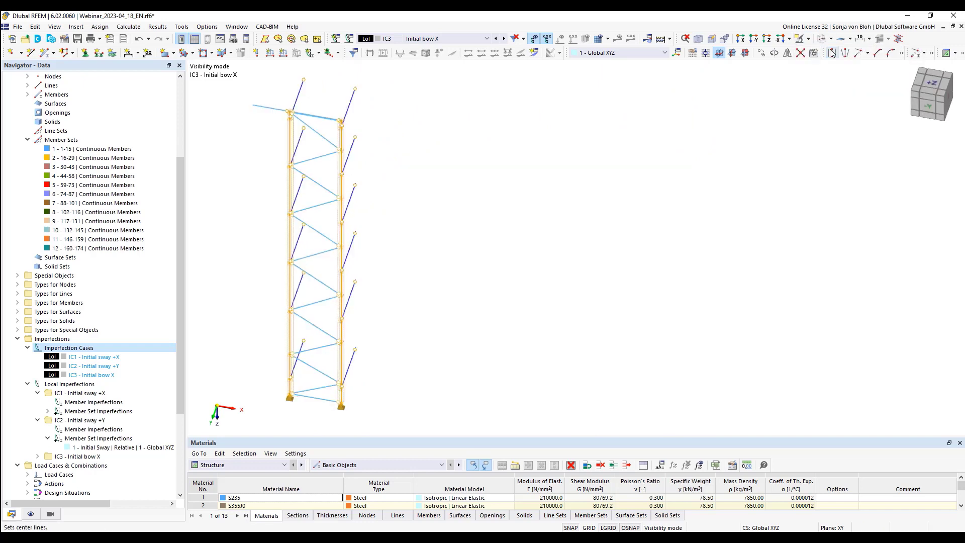
{"action": "right_click", "coordinate": [420, 192]}
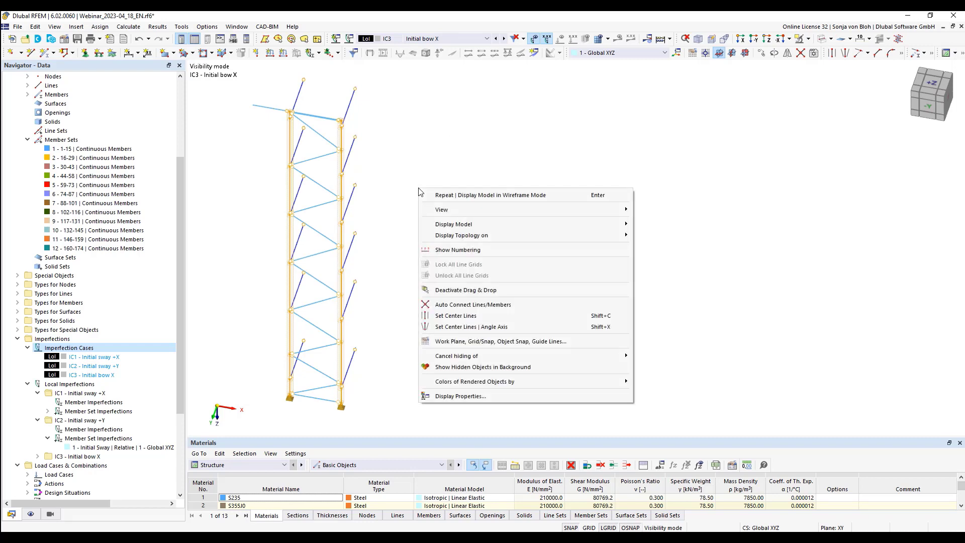
{"action": "left_click", "coordinate": [454, 249]}
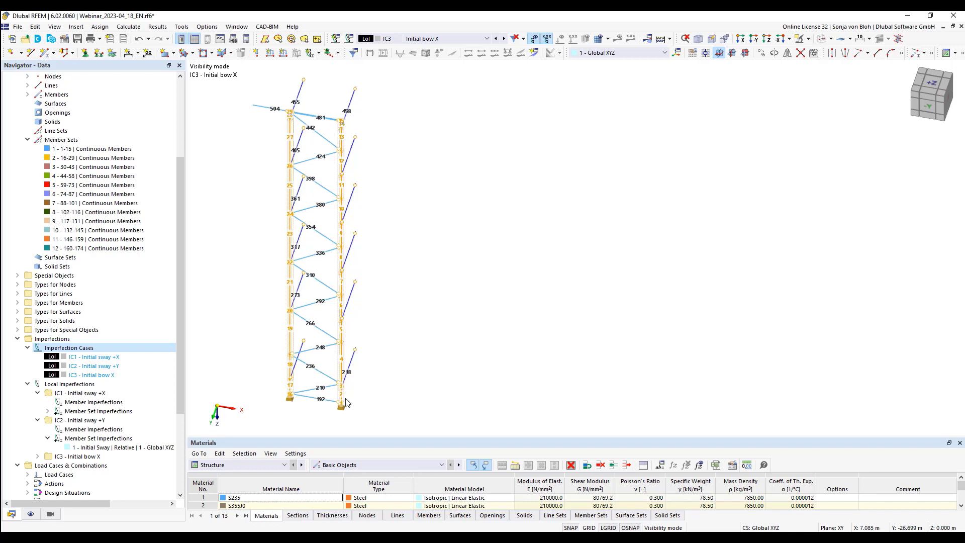
Step: Start a new member imperfection in IC3 as an initial bow, defined manually as relative with e0/L = 1/250
{"action": "scroll", "coordinate": [345, 398], "scroll_direction": "up", "scroll_amount": 2}
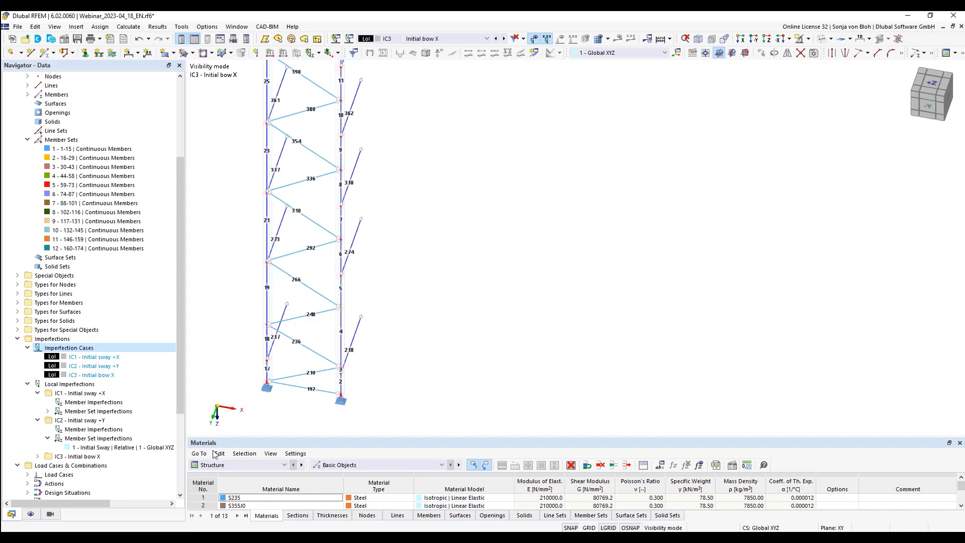
{"action": "left_click", "coordinate": [38, 456]}
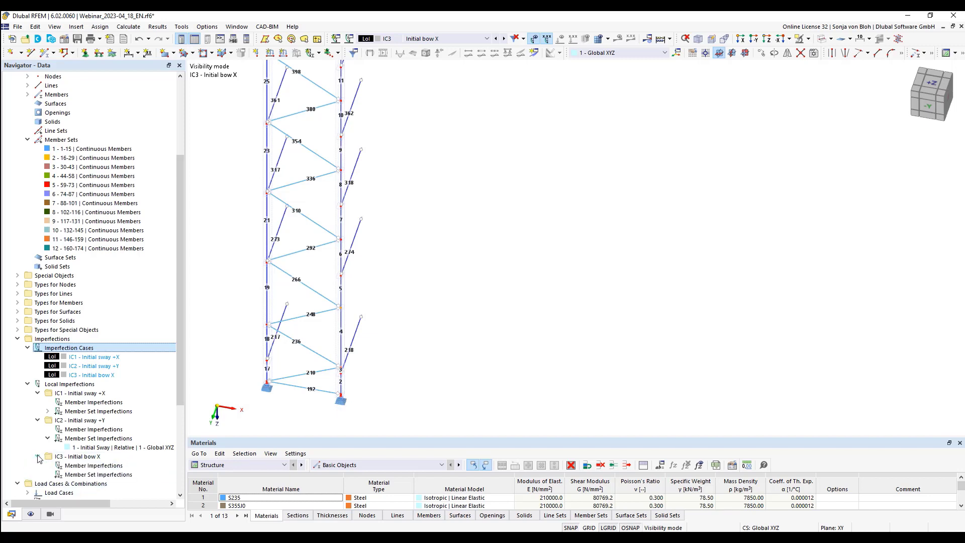
{"action": "right_click", "coordinate": [93, 467]}
{"action": "left_click", "coordinate": [136, 342]}
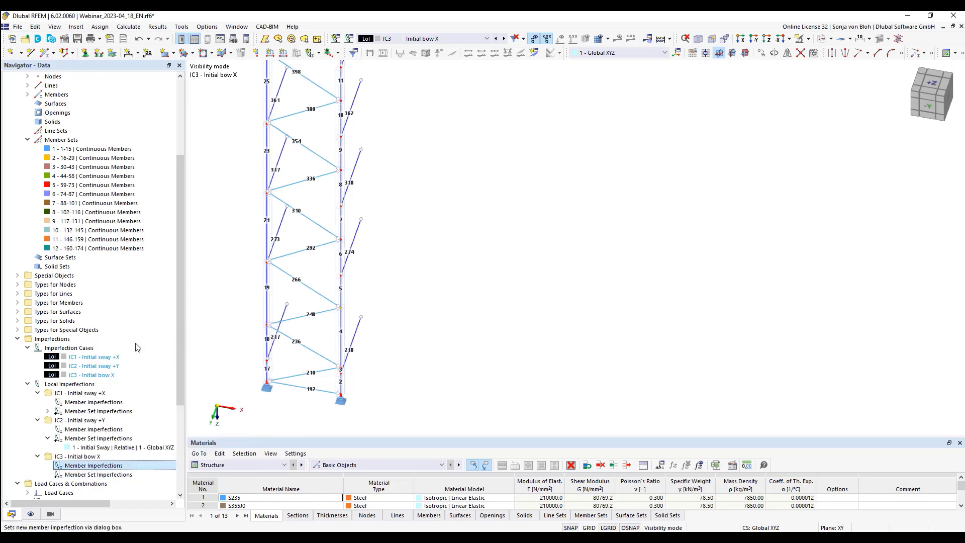
{"action": "left_click_drag", "start_coordinate": [316, 87], "coordinate": [502, 66]}
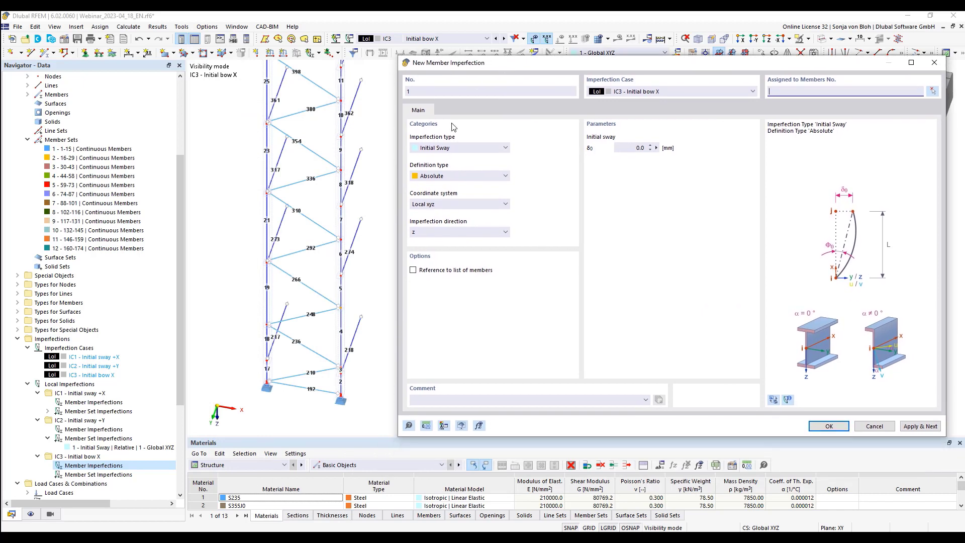
{"action": "left_click", "coordinate": [500, 147]}
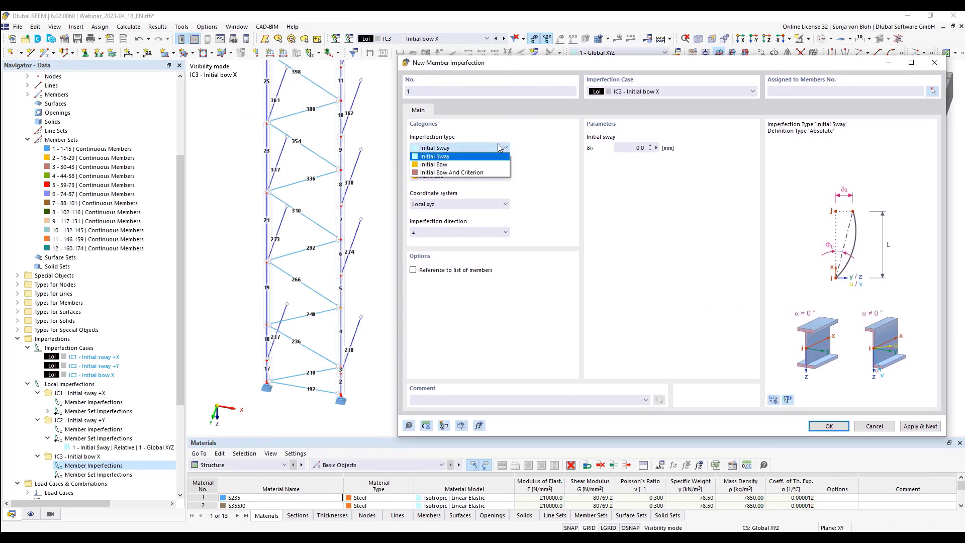
{"action": "left_click", "coordinate": [455, 165]}
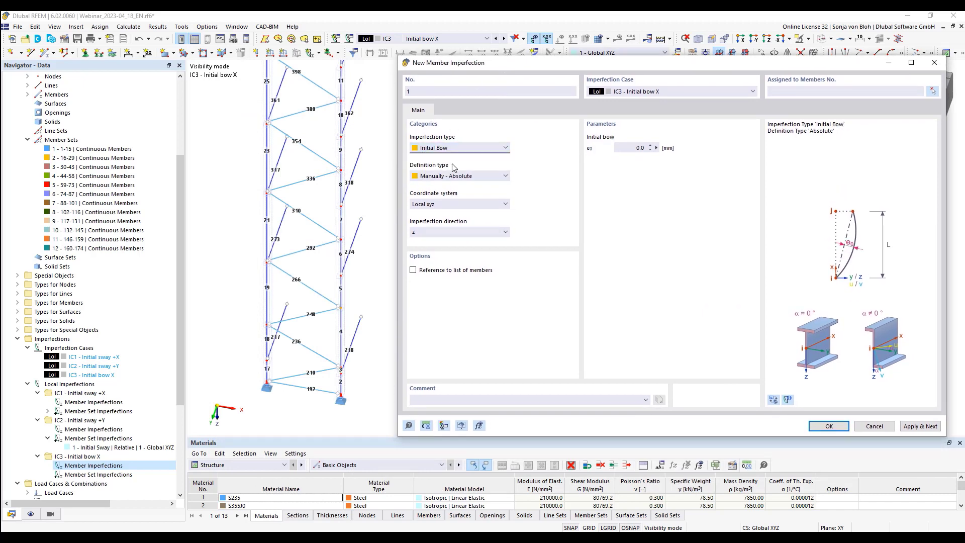
{"action": "left_click", "coordinate": [484, 175]}
{"action": "left_click", "coordinate": [467, 185]}
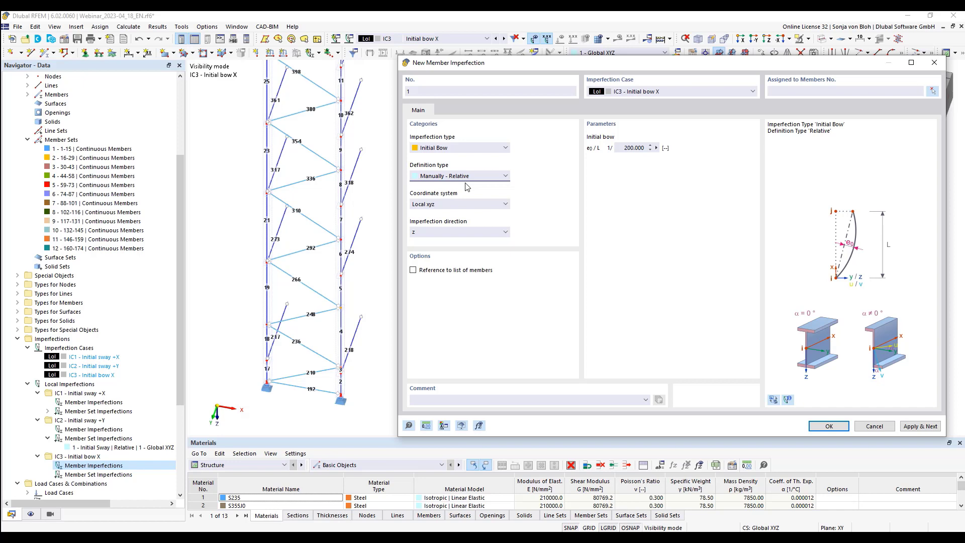
{"action": "double_click", "coordinate": [634, 148]}
{"action": "type", "text": "250"}
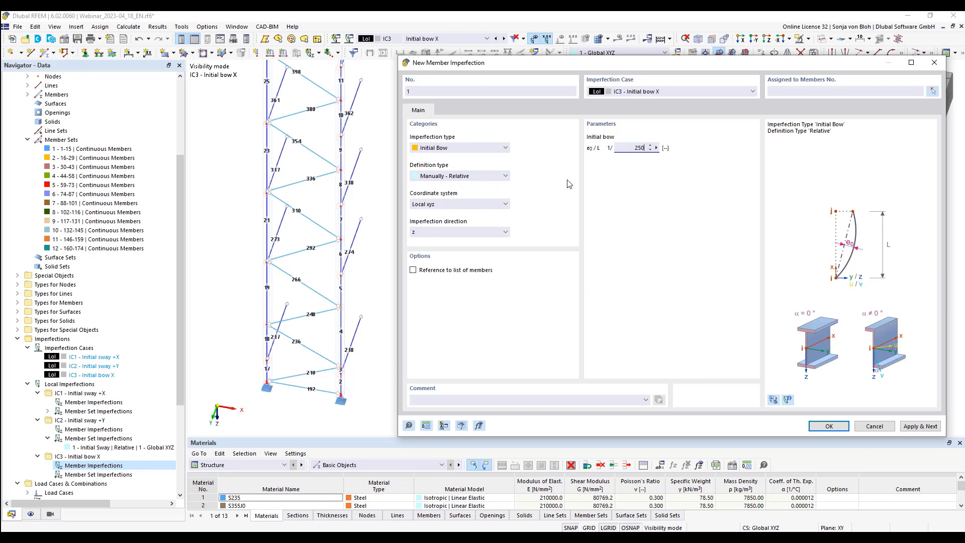
Step: Set the bow to global X on true length in Global XYZ, reference it to a member list, and apply it to the bottom section below member 4
{"action": "left_click", "coordinate": [480, 204]}
{"action": "left_click", "coordinate": [466, 230]}
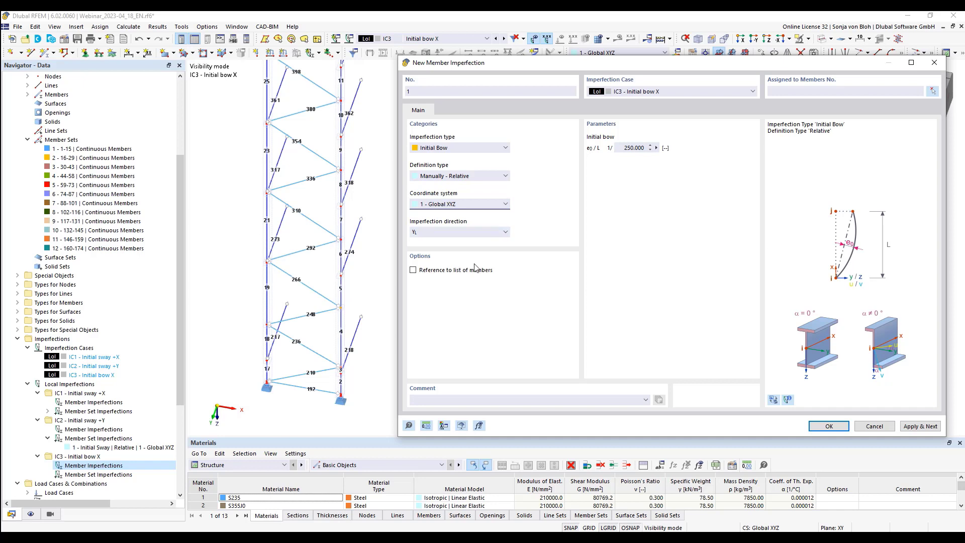
{"action": "left_click", "coordinate": [472, 233]}
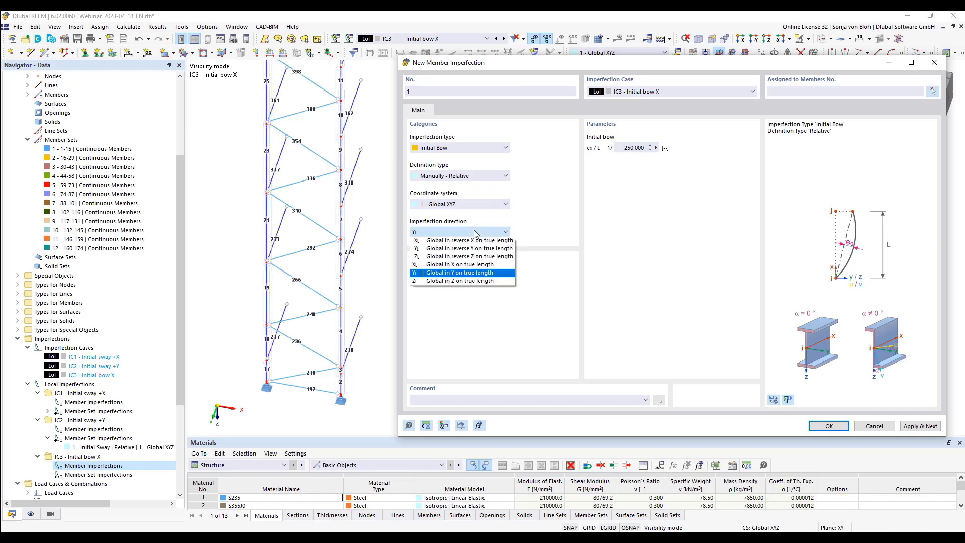
{"action": "left_click", "coordinate": [447, 265]}
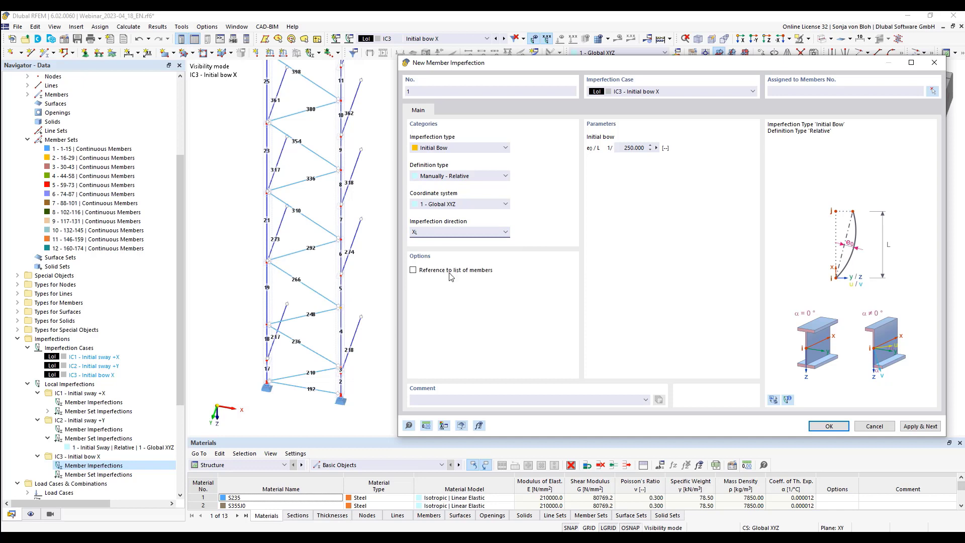
{"action": "left_click", "coordinate": [413, 271]}
{"action": "left_click", "coordinate": [789, 93]}
{"action": "left_click", "coordinate": [917, 427]}
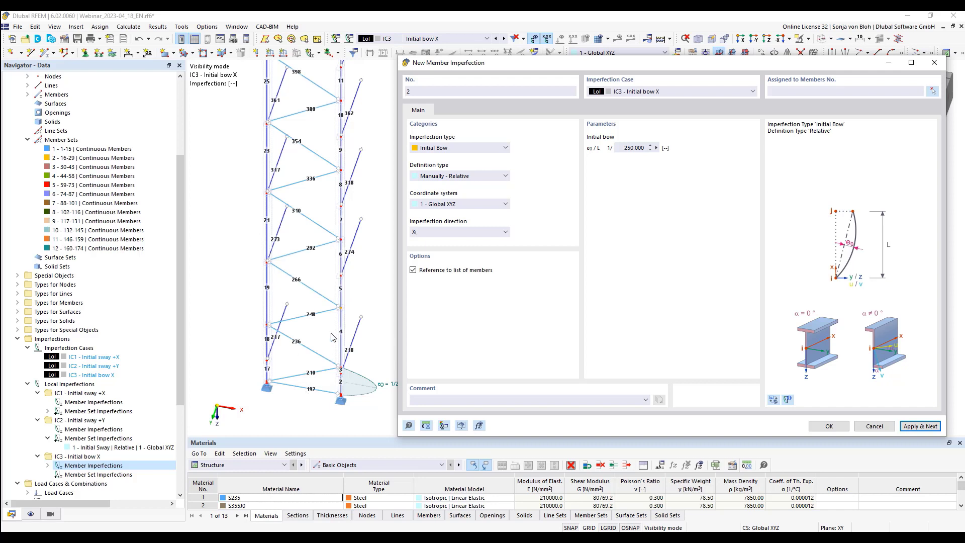
Step: Add a second 1/250 initial bow for member 4, directed globally in reverse X on true length
{"action": "left_click", "coordinate": [486, 232]}
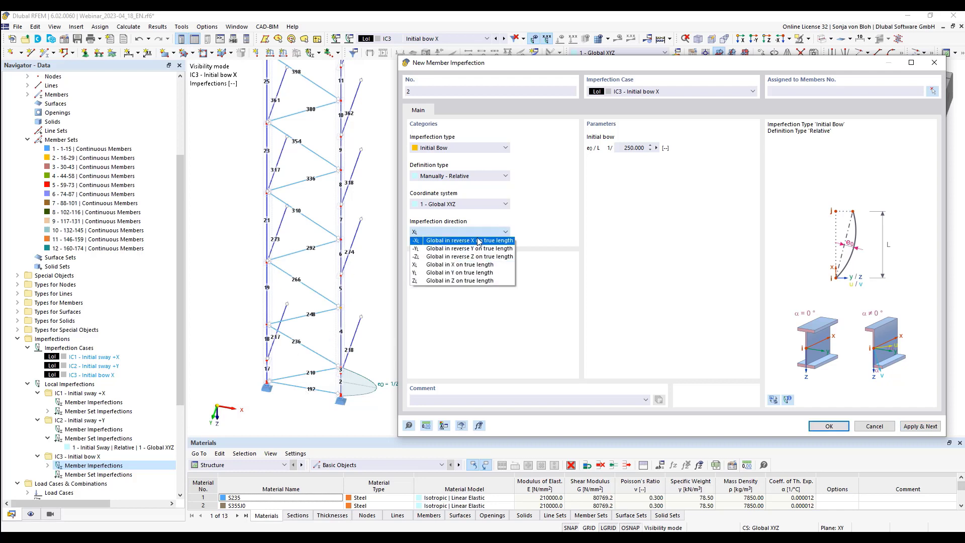
{"action": "left_click", "coordinate": [471, 240]}
{"action": "left_click", "coordinate": [844, 91]}
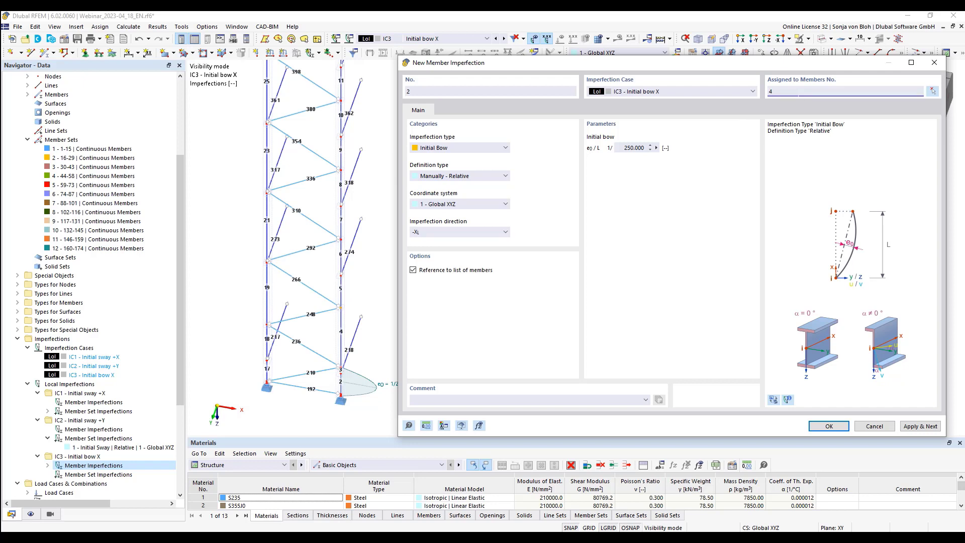
{"action": "type", "text": "4"}
{"action": "left_click", "coordinate": [920, 426]}
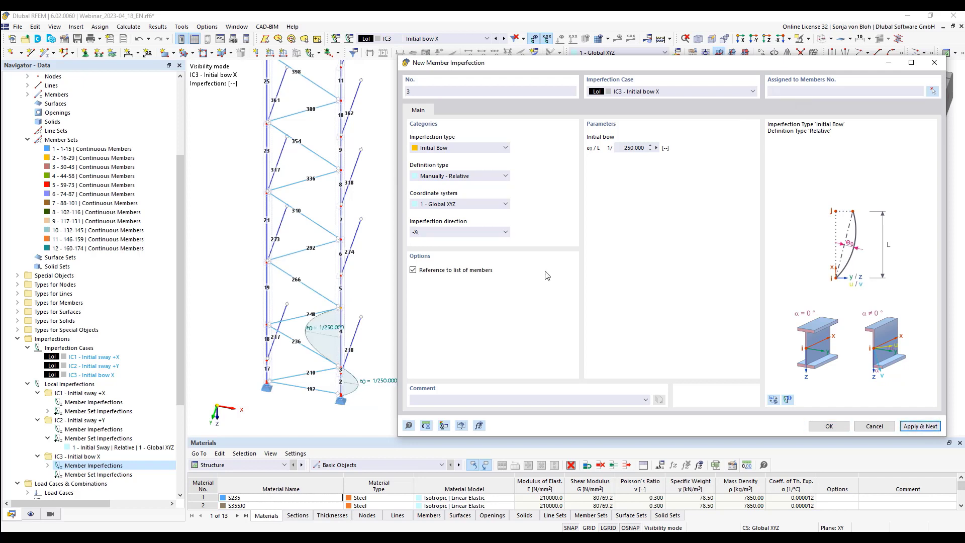
Step: Add an initial bow for members 5-6, directed globally in X on true length
{"action": "left_click", "coordinate": [478, 230]}
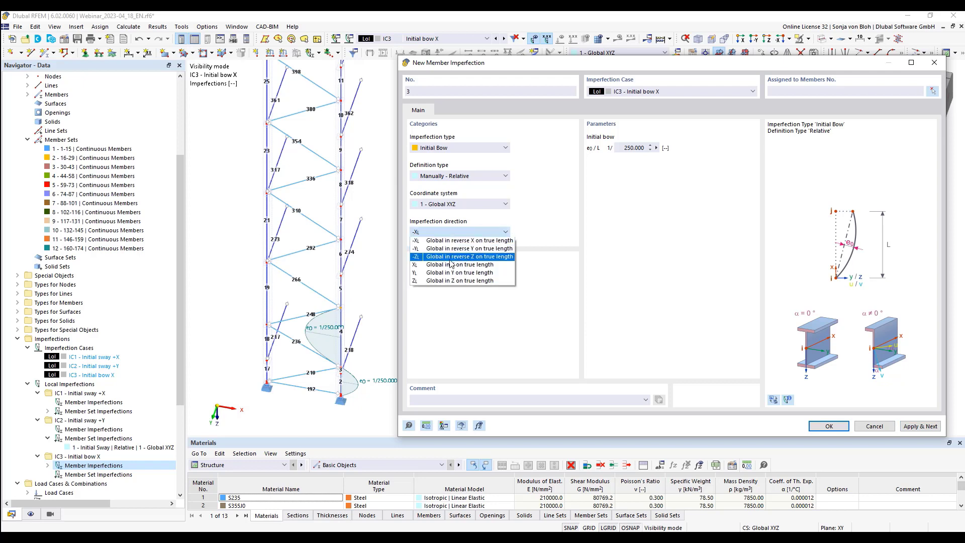
{"action": "left_click", "coordinate": [447, 265]}
{"action": "left_click", "coordinate": [794, 91]}
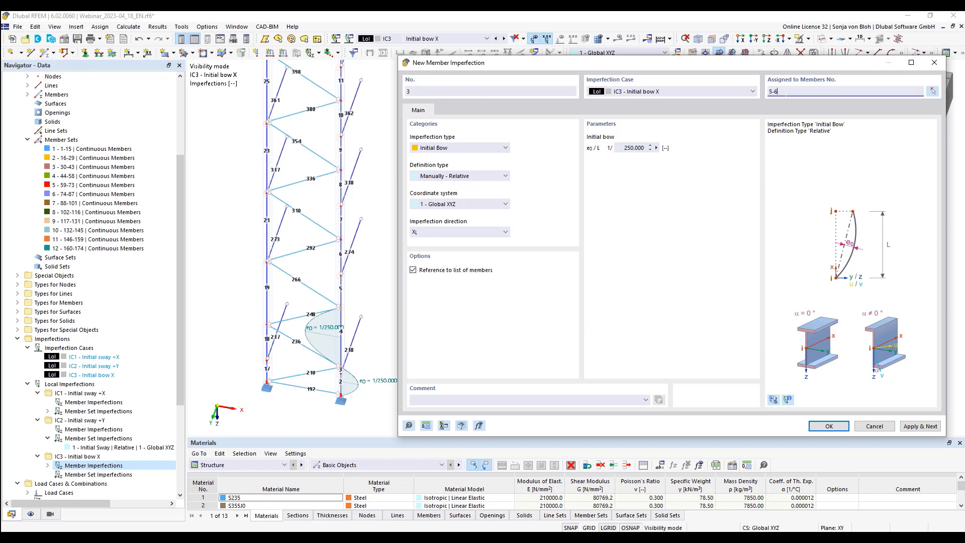
{"action": "left_click", "coordinate": [920, 426]}
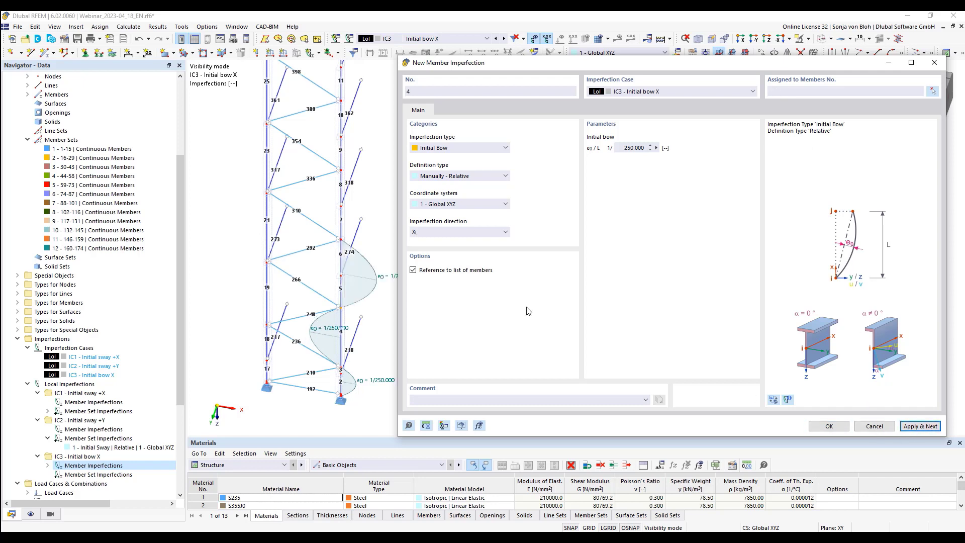
Step: Add an initial bow for members 7-8, directed globally in reverse X on true length
{"action": "left_click", "coordinate": [471, 231]}
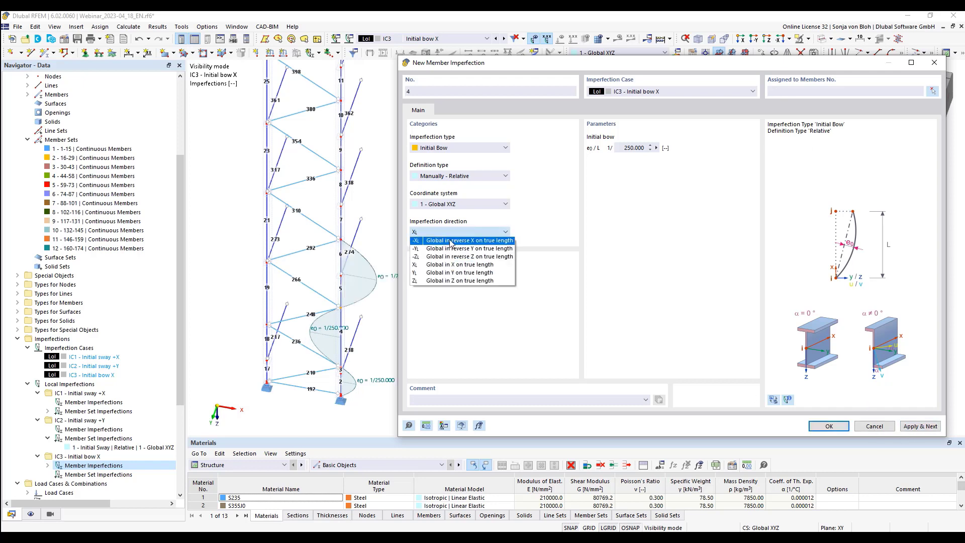
{"action": "left_click", "coordinate": [450, 241]}
{"action": "left_click", "coordinate": [806, 92]}
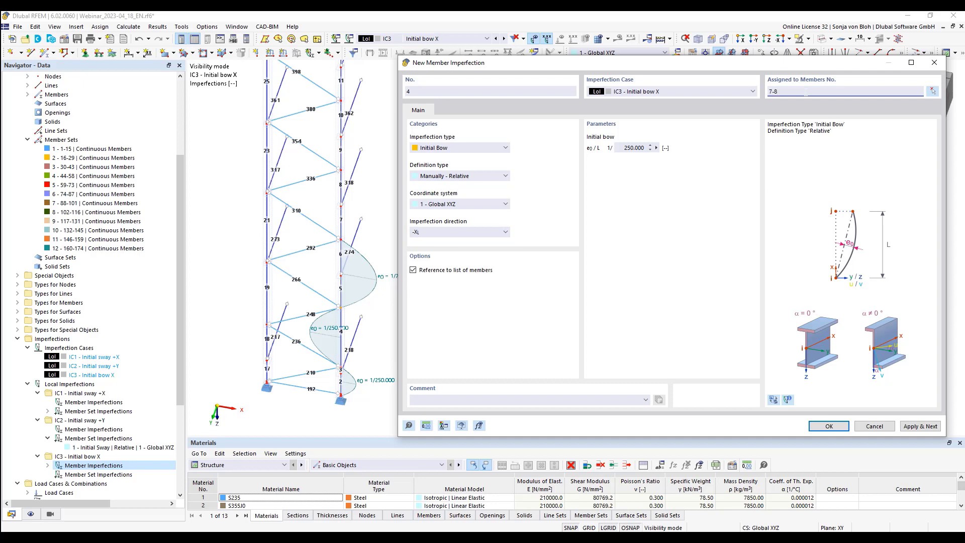
{"action": "type", "text": "7-8"}
{"action": "left_click", "coordinate": [919, 427]}
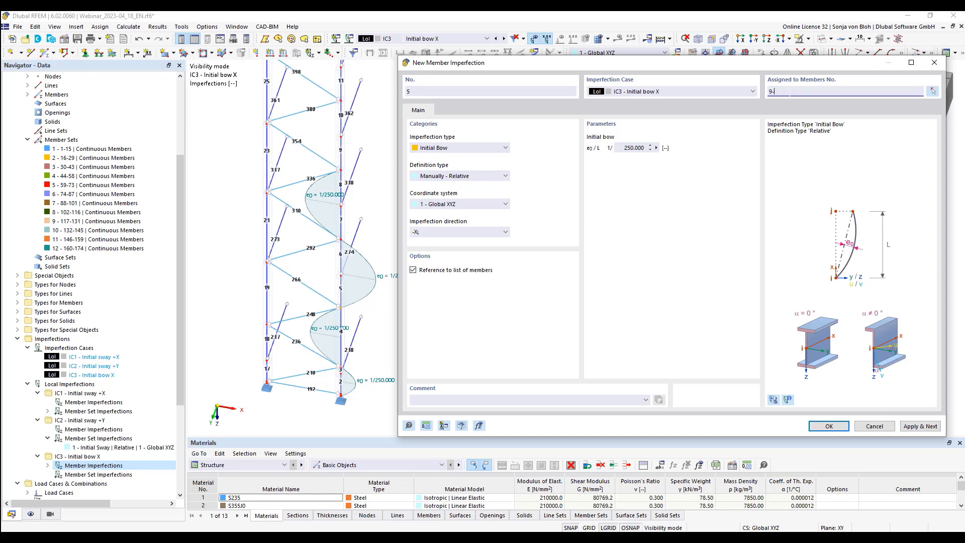
Step: Add an initial bow for members 9-10, directed globally in X on true length
{"action": "left_click", "coordinate": [491, 232]}
{"action": "left_click", "coordinate": [463, 265]}
{"action": "left_click", "coordinate": [916, 428]}
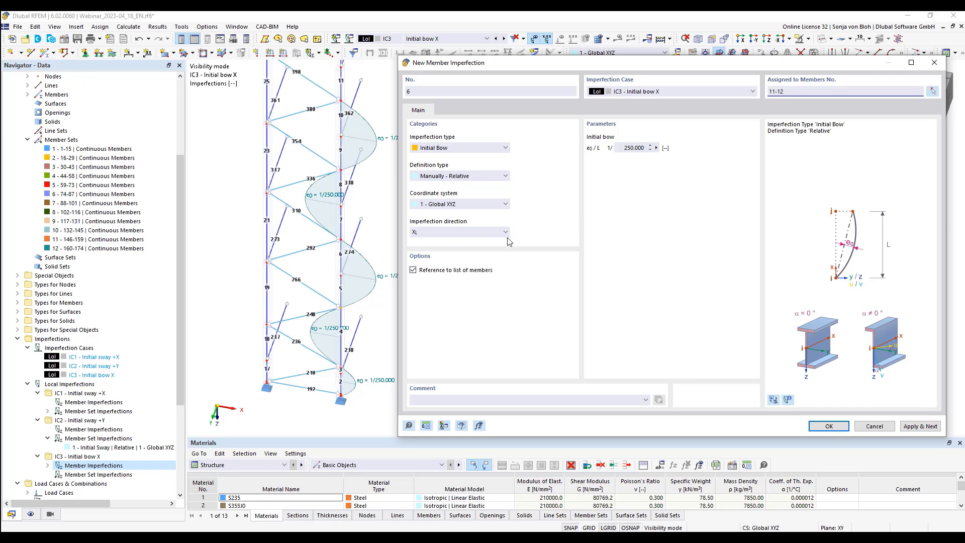
Step: Add an initial bow for members 11-12, directed globally in reverse X on true length
{"action": "left_click", "coordinate": [448, 232]}
{"action": "scroll", "coordinate": [448, 235], "scroll_direction": "up", "scroll_amount": 1}
{"action": "left_click", "coordinate": [449, 240]}
{"action": "left_click", "coordinate": [916, 425]}
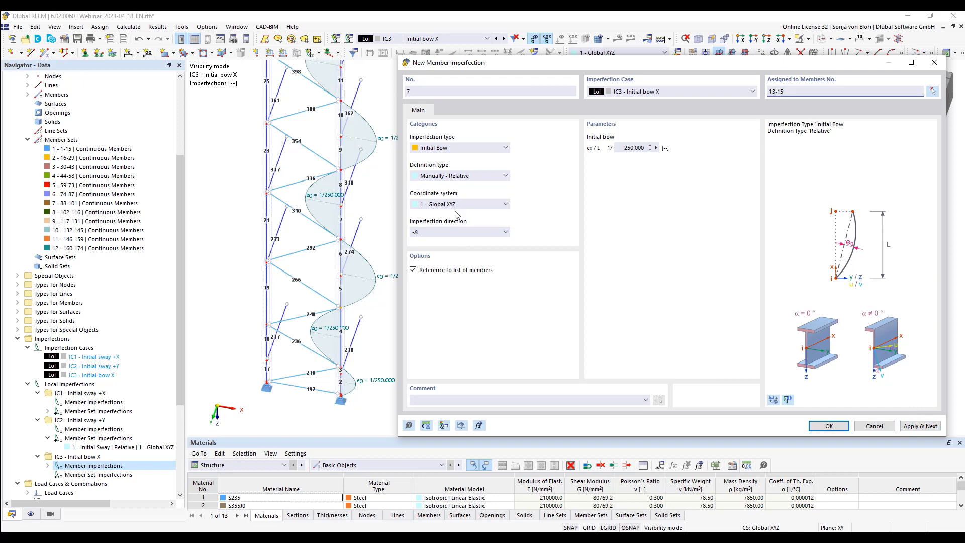
Step: Add two separate initial bows directed globally in X on true length, one for members 13-15 and one for members 16-18
{"action": "left_click", "coordinate": [433, 236]}
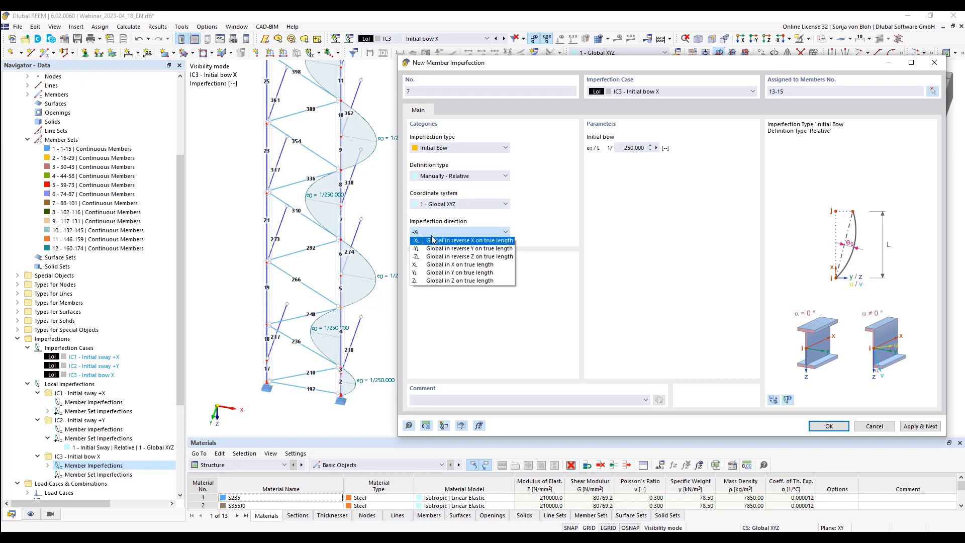
{"action": "left_click", "coordinate": [430, 266]}
{"action": "left_click", "coordinate": [923, 426]}
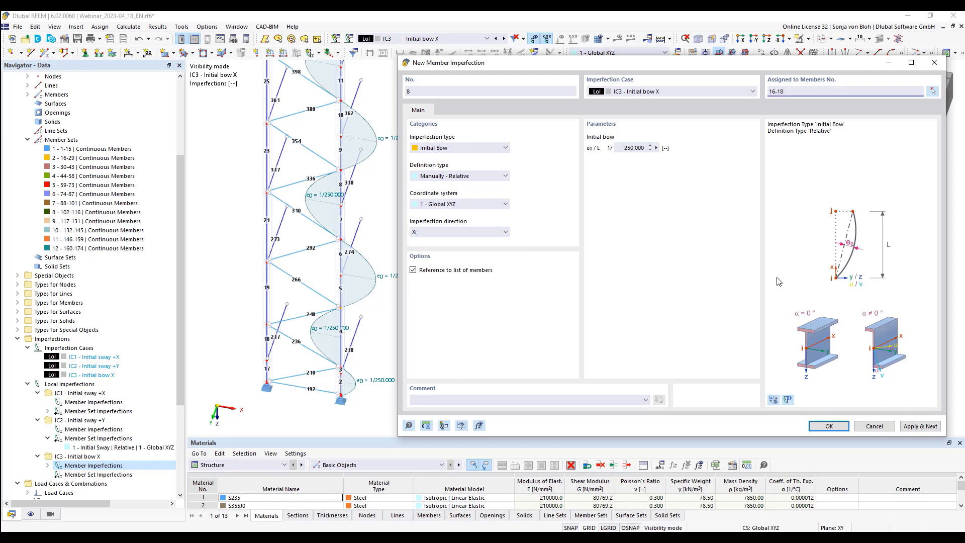
{"action": "left_click", "coordinate": [905, 427]}
Step: Add an initial bow for members 19-20 of the second upright, directed globally in reverse X on true length
{"action": "left_click", "coordinate": [782, 93]}
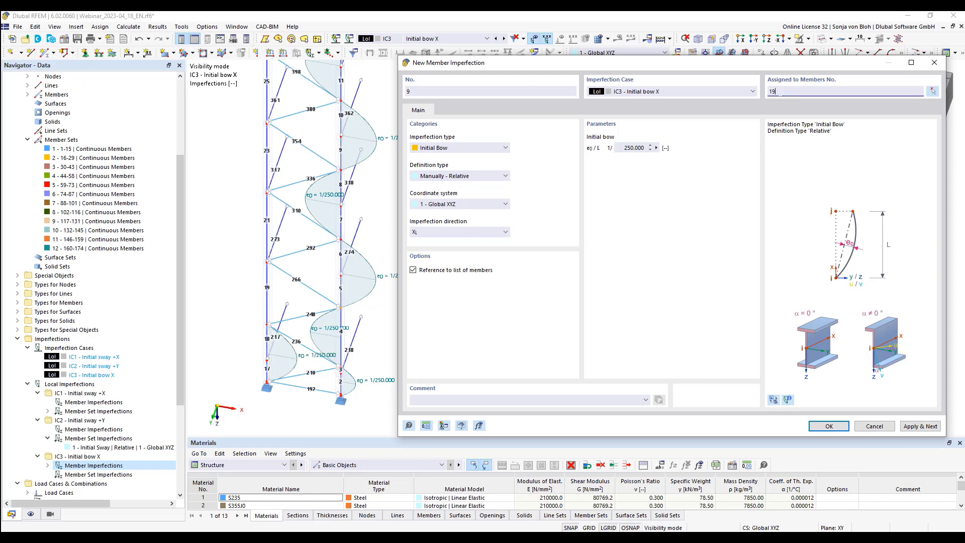
{"action": "left_click", "coordinate": [460, 233]}
{"action": "left_click", "coordinate": [451, 244]}
{"action": "left_click", "coordinate": [908, 427]}
Step: Add an initial bow for members 21-22, directed globally in X on true length
{"action": "left_click", "coordinate": [781, 92]}
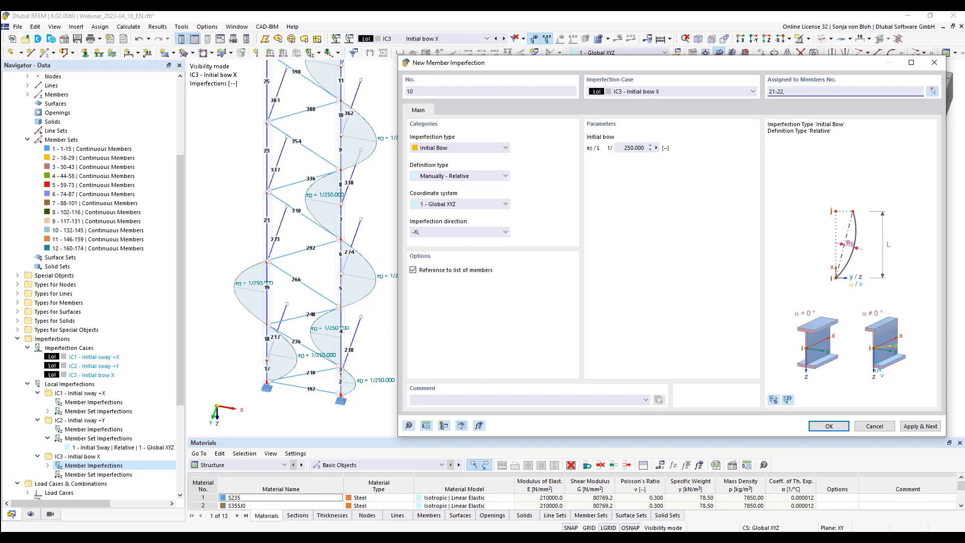
{"action": "left_click", "coordinate": [473, 232]}
{"action": "left_click", "coordinate": [456, 265]}
{"action": "left_click", "coordinate": [920, 426]}
Step: Add an initial bow for members 23-24, directed globally in reverse X on true length
{"action": "left_click", "coordinate": [782, 91]}
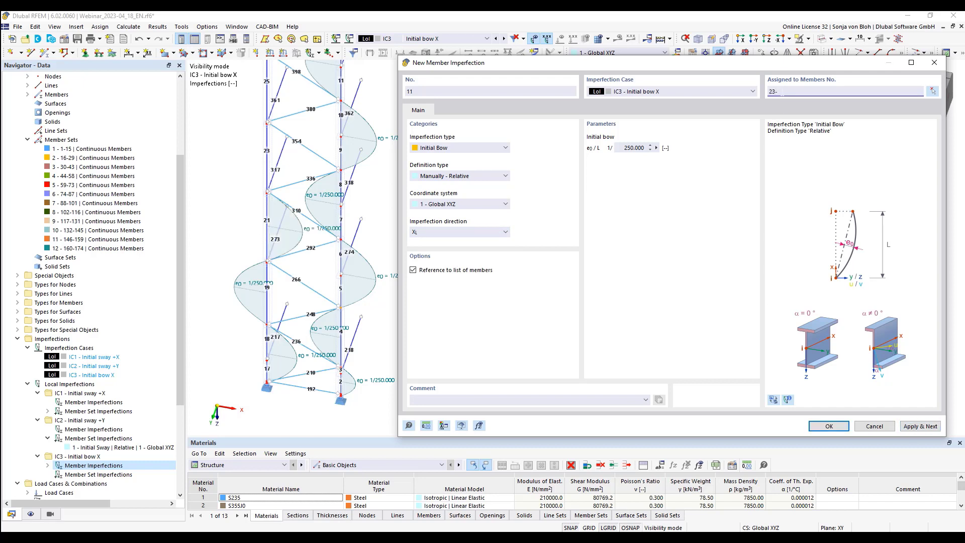
{"action": "left_click", "coordinate": [495, 233]}
{"action": "left_click", "coordinate": [478, 245]}
{"action": "left_click", "coordinate": [919, 427]}
Step: Add an initial bow for members 25 and 26, directed globally in X on true length
{"action": "left_click", "coordinate": [774, 92]}
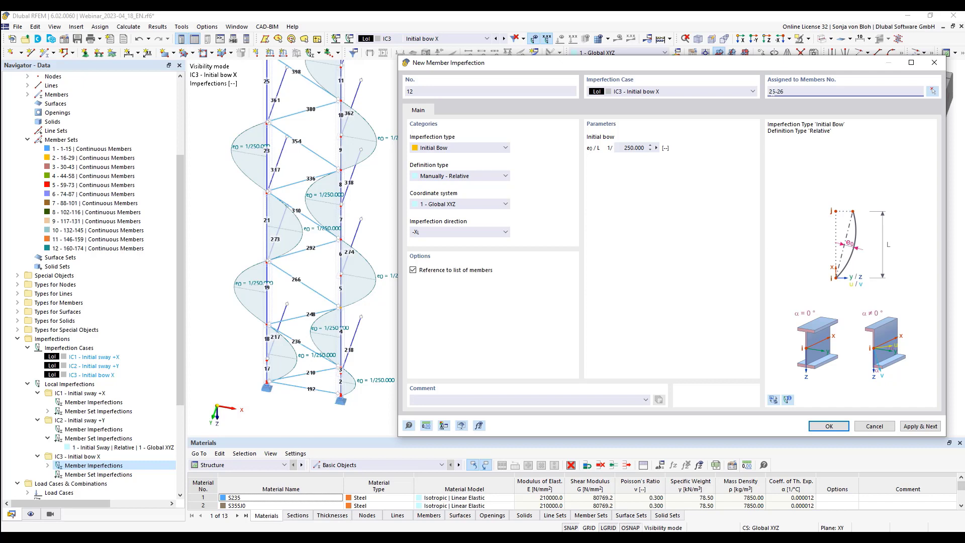
{"action": "left_click", "coordinate": [470, 232]}
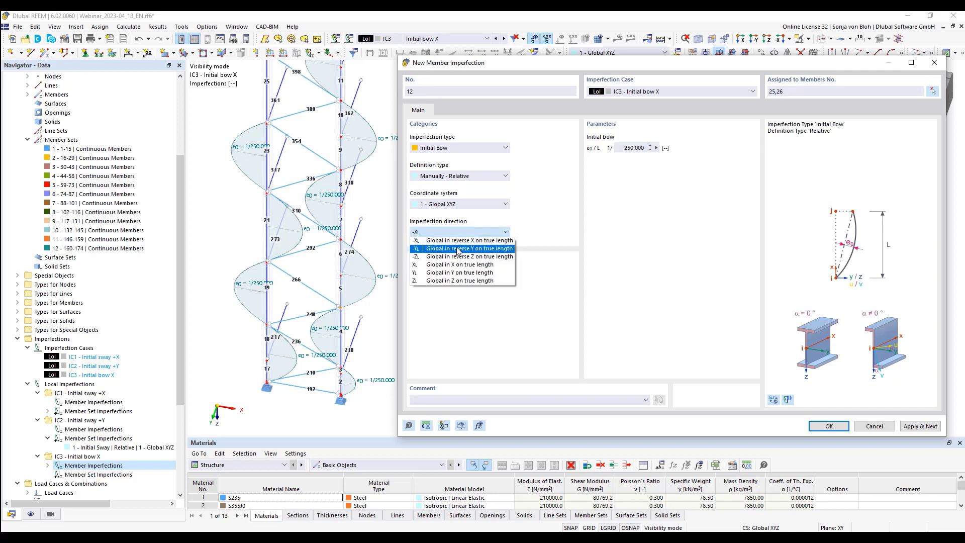
{"action": "left_click", "coordinate": [453, 266]}
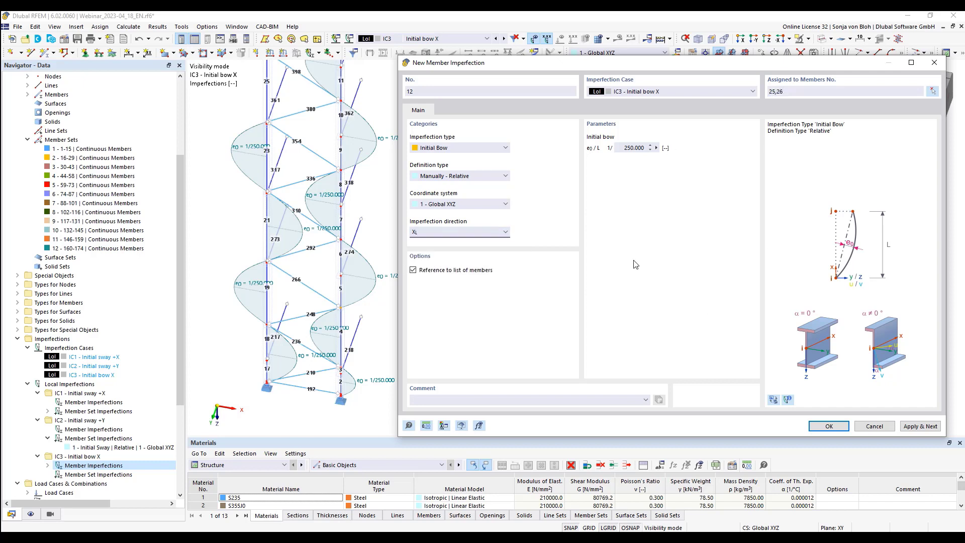
{"action": "left_click", "coordinate": [920, 427]}
Step: Add the final initial bow for members 27-29, directed globally in reverse X on true length, and finish defining member imperfections
{"action": "left_click", "coordinate": [773, 91]}
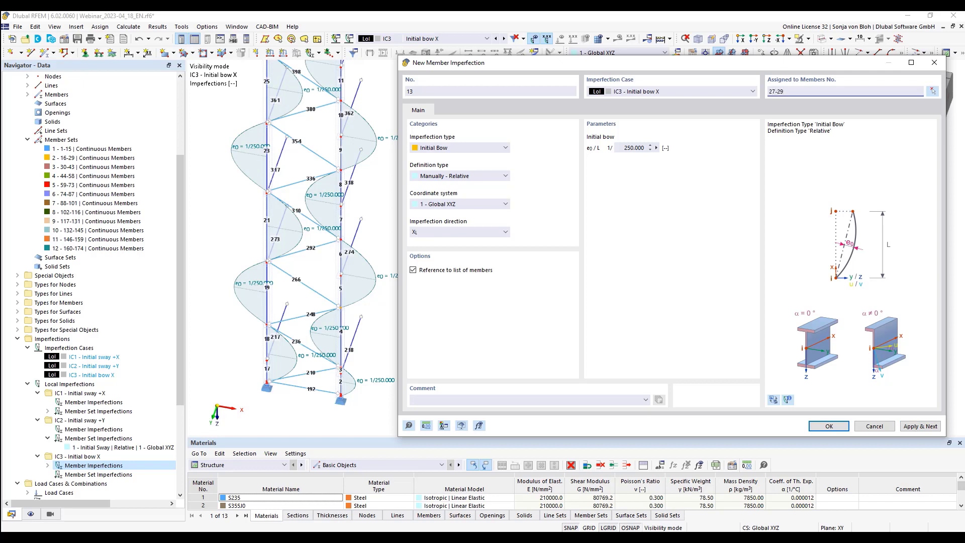
{"action": "left_click", "coordinate": [467, 232]}
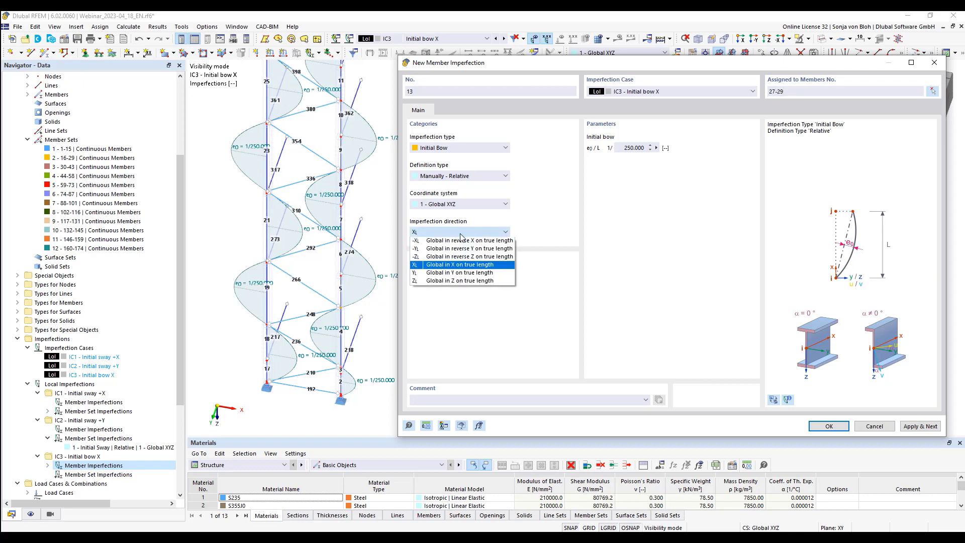
{"action": "left_click", "coordinate": [452, 240]}
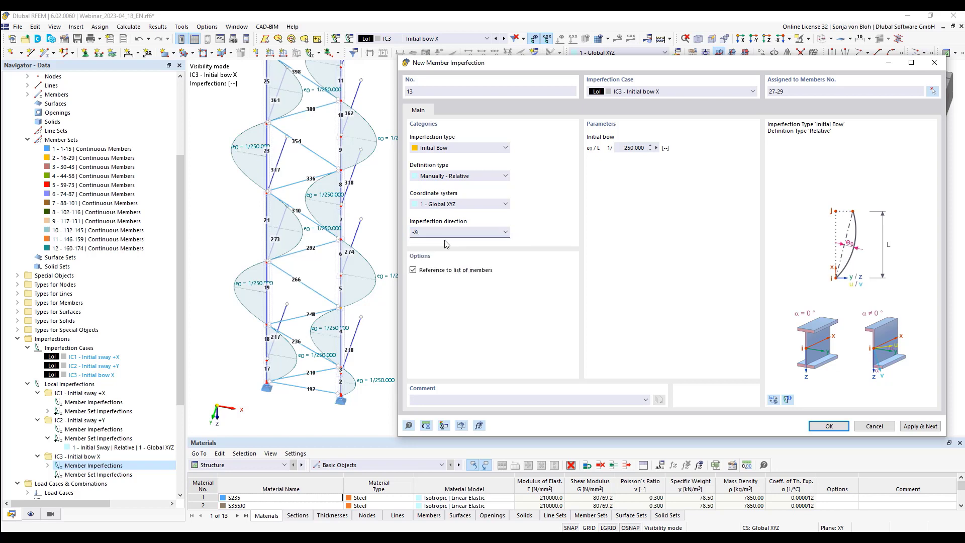
{"action": "left_click", "coordinate": [829, 426]}
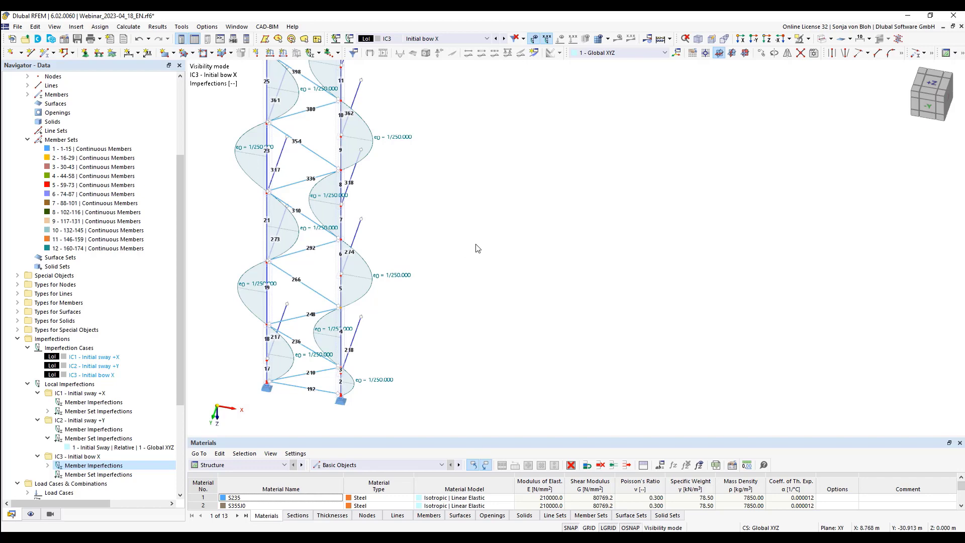
Step: Cancel the visibility mode so the whole rack is displayed and turn off the object numbering
{"action": "scroll", "coordinate": [457, 255], "scroll_direction": "down", "scroll_amount": 3}
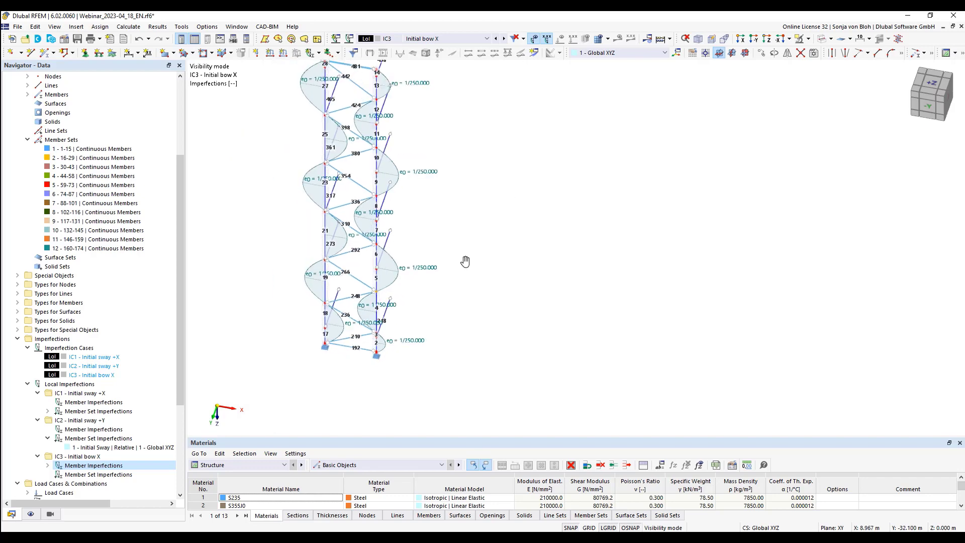
{"action": "left_click", "coordinate": [810, 40]}
{"action": "left_click", "coordinate": [811, 104]}
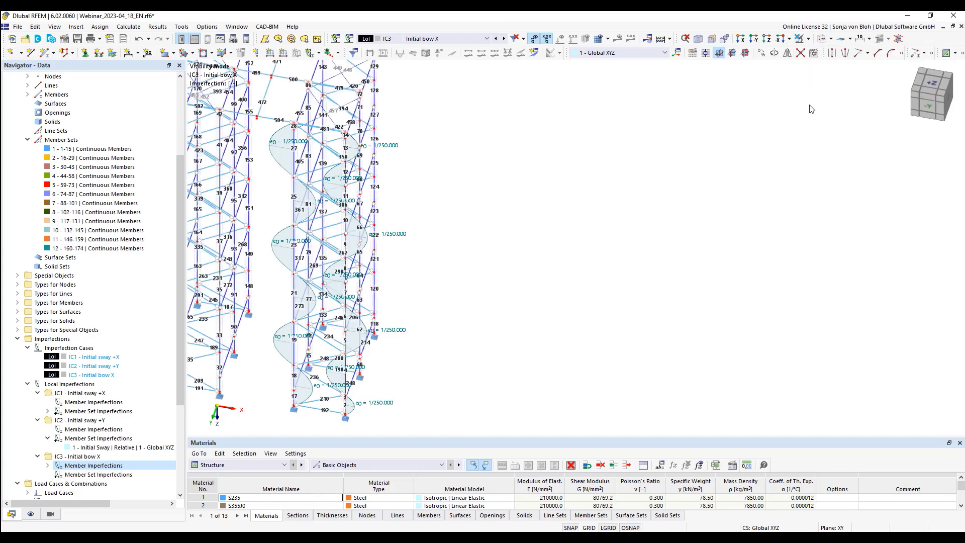
{"action": "right_click", "coordinate": [504, 234]}
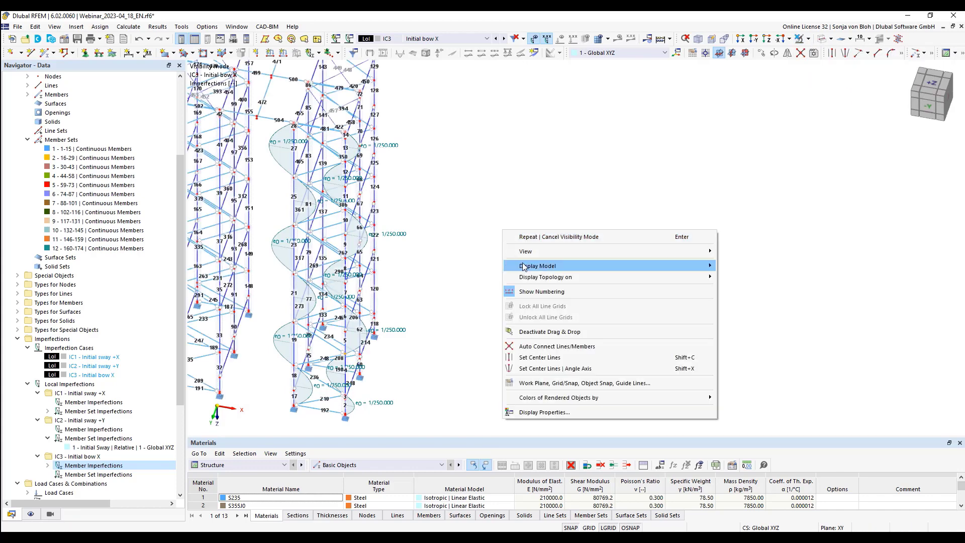
{"action": "left_click", "coordinate": [564, 291]}
{"action": "middle_click_drag", "start_coordinate": [516, 236], "coordinate": [627, 244]}
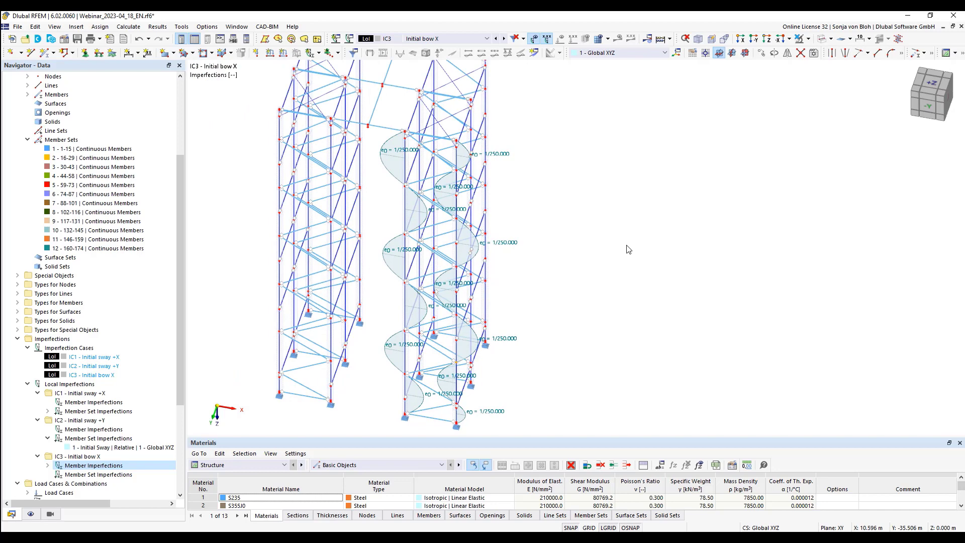
Step: Copy all 13 initial bow imperfections of IC3 in 2 steps, picking the displacement vector between matching nodes of neighbouring upright frames
{"action": "left_click", "coordinate": [48, 465]}
{"action": "left_click_drag", "start_coordinate": [184, 283], "coordinate": [183, 375]}
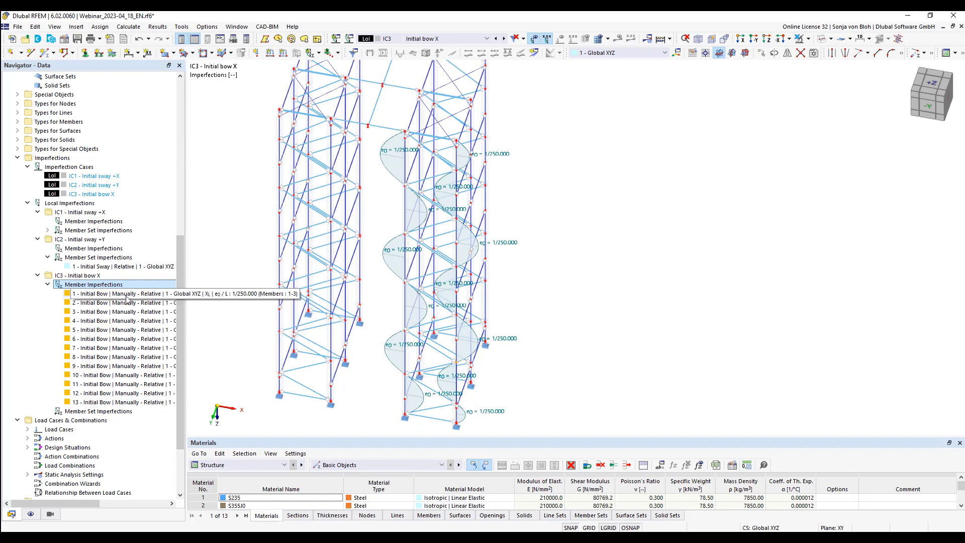
{"action": "left_click", "coordinate": [121, 293]}
{"action": "left_click", "coordinate": [128, 402], "text": "shift"}
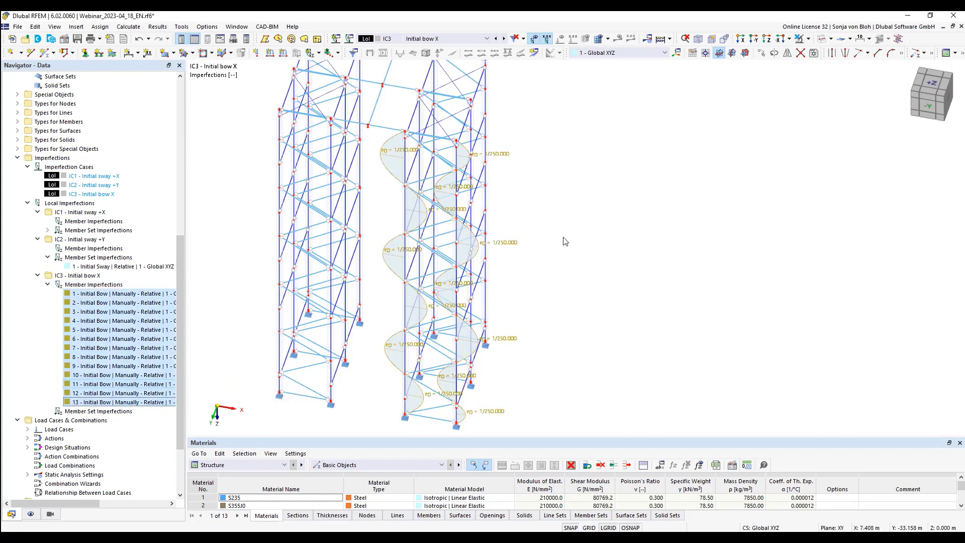
{"action": "left_click", "coordinate": [761, 55]}
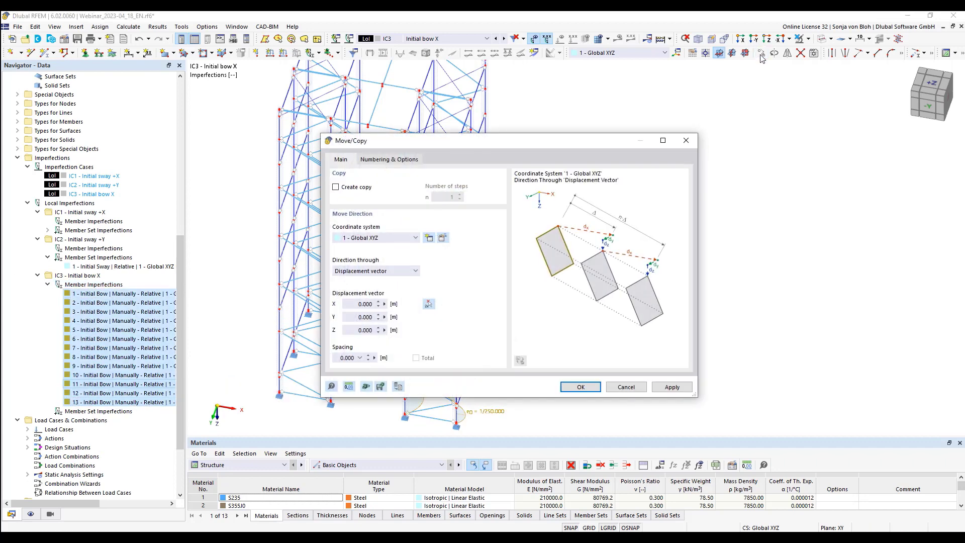
{"action": "left_click_drag", "start_coordinate": [454, 146], "coordinate": [661, 102]}
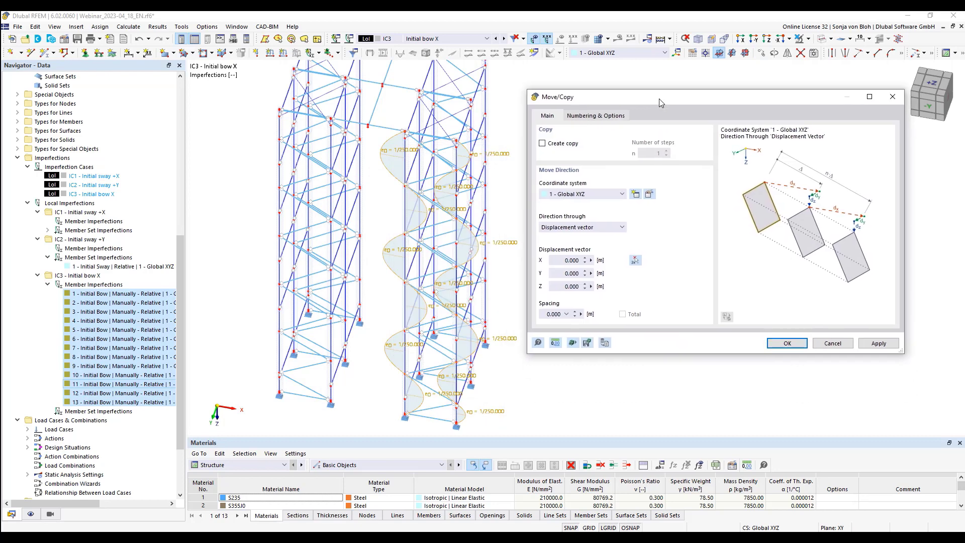
{"action": "left_click", "coordinate": [543, 143]}
{"action": "type", "text": "2"}
{"action": "left_click", "coordinate": [635, 260]}
{"action": "middle_click_drag", "start_coordinate": [494, 416], "coordinate": [472, 396], "text": "ctrl"}
{"action": "scroll", "coordinate": [473, 397], "scroll_direction": "up", "scroll_amount": 2}
{"action": "scroll", "coordinate": [454, 408], "scroll_direction": "up", "scroll_amount": 6}
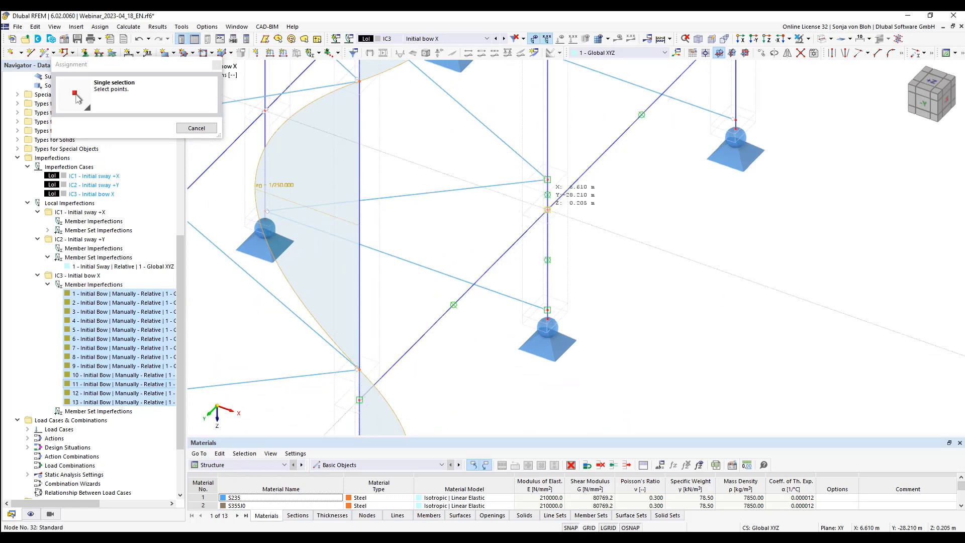
{"action": "left_click", "coordinate": [548, 208]}
{"action": "left_click", "coordinate": [562, 392]}
{"action": "scroll", "coordinate": [562, 392], "scroll_direction": "down", "scroll_amount": 8}
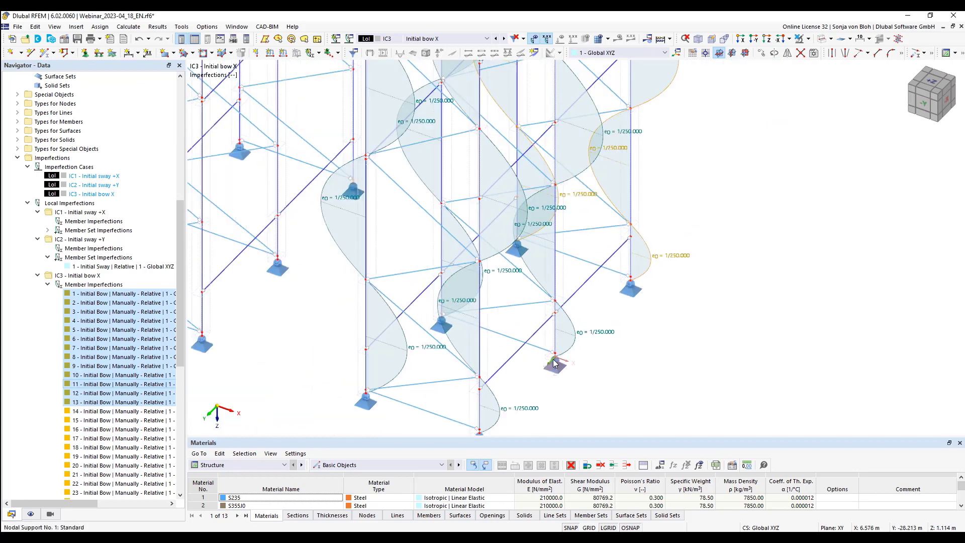
{"action": "scroll", "coordinate": [553, 361], "scroll_direction": "down", "scroll_amount": 5}
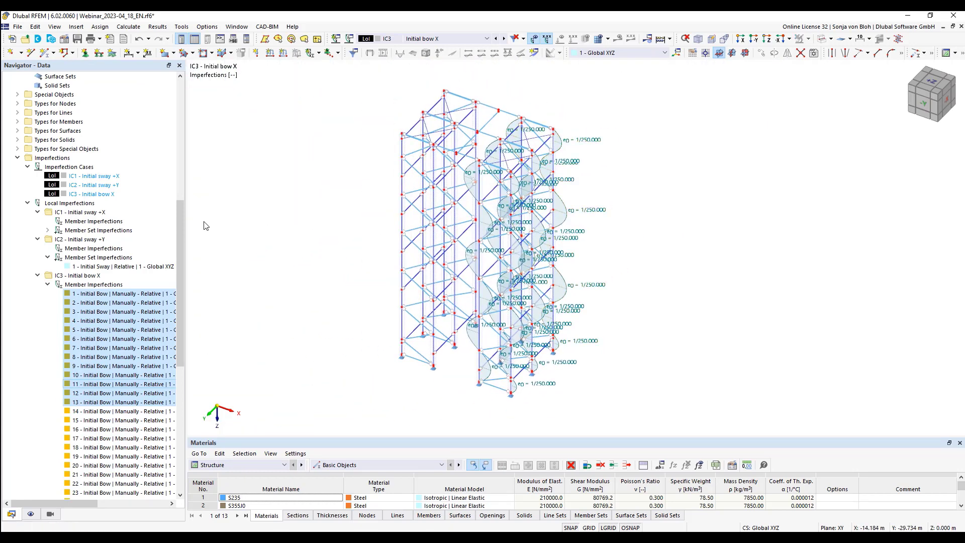
Step: Mirror a copy of all 39 initial bows about the YZ plane through the top-beam midpoint node at X 3.305, Y -28.210, Z -13.400 m
{"action": "left_click_drag", "start_coordinate": [180, 211], "coordinate": [180, 262]}
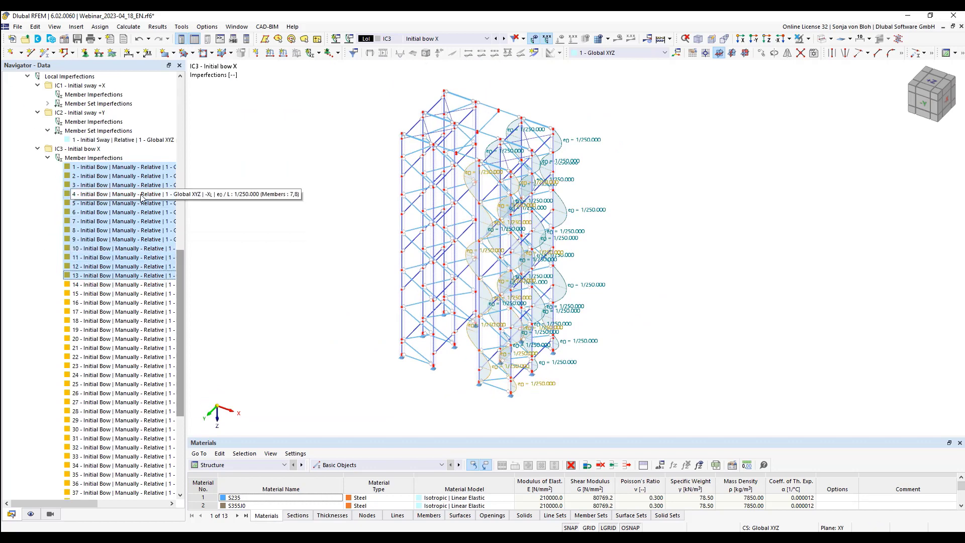
{"action": "double_click", "coordinate": [124, 168]}
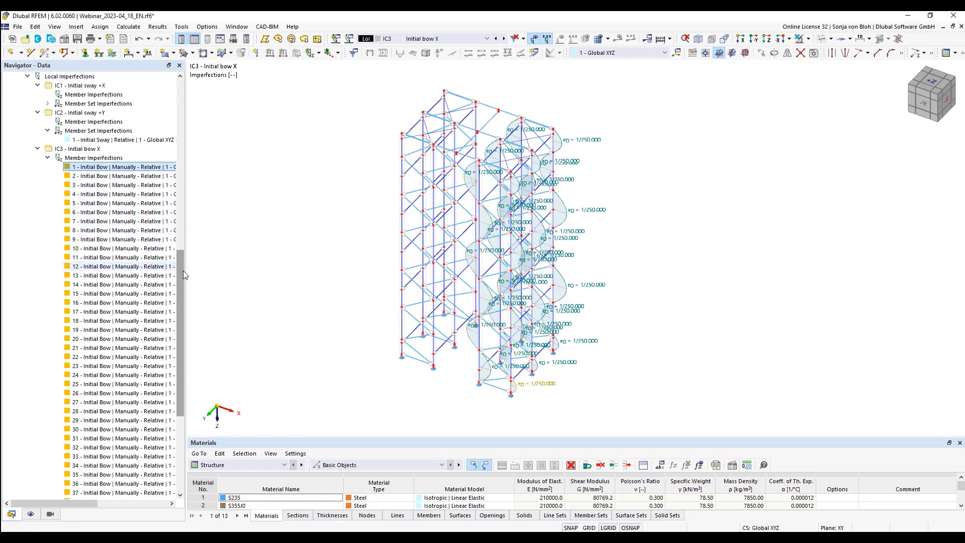
{"action": "left_click_drag", "start_coordinate": [182, 275], "coordinate": [182, 332]}
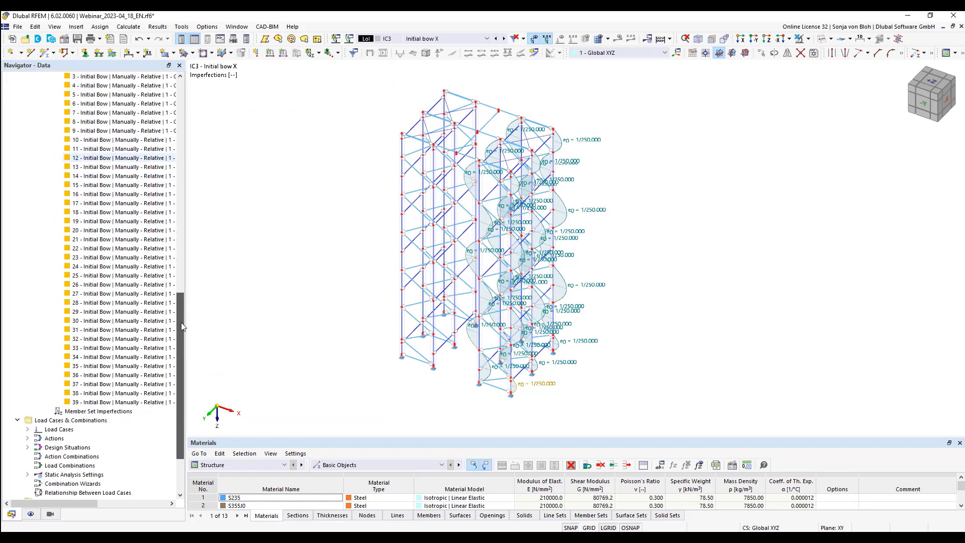
{"action": "left_click", "coordinate": [143, 367], "text": "shift"}
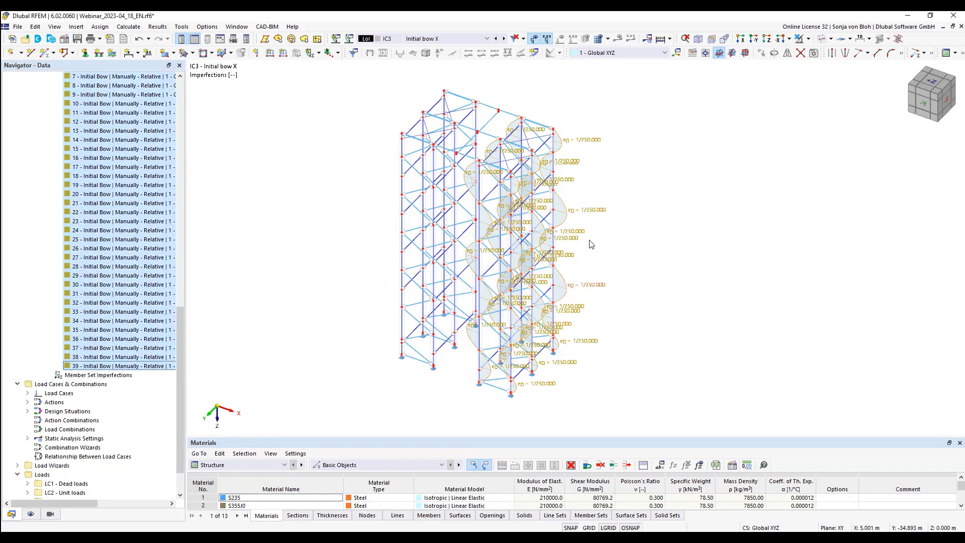
{"action": "left_click", "coordinate": [787, 53]}
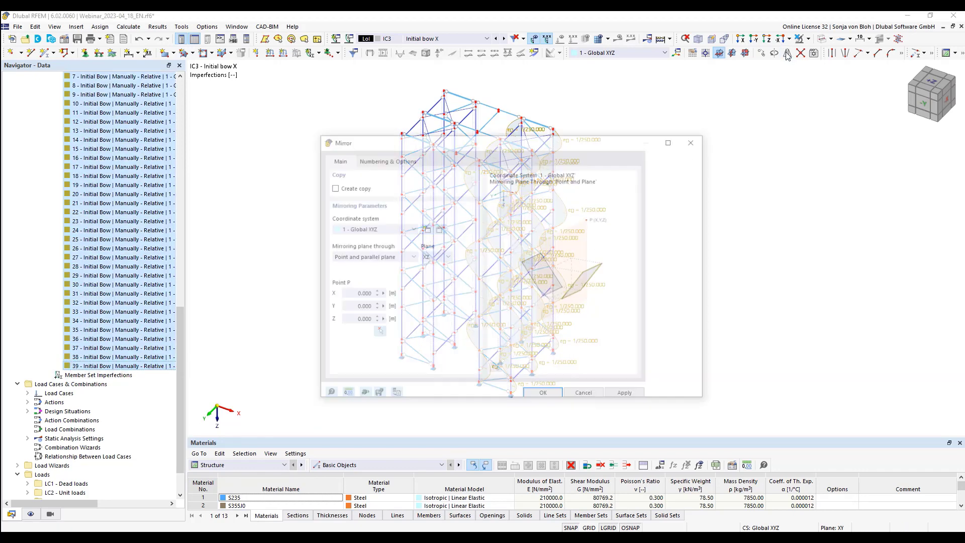
{"action": "left_click_drag", "start_coordinate": [379, 140], "coordinate": [658, 114]}
{"action": "left_click", "coordinate": [611, 157]}
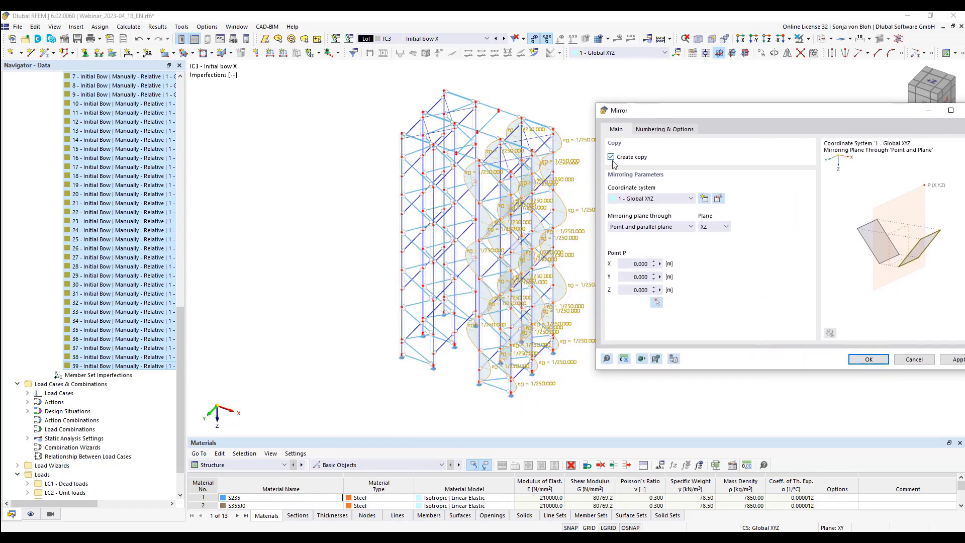
{"action": "left_click", "coordinate": [724, 227]}
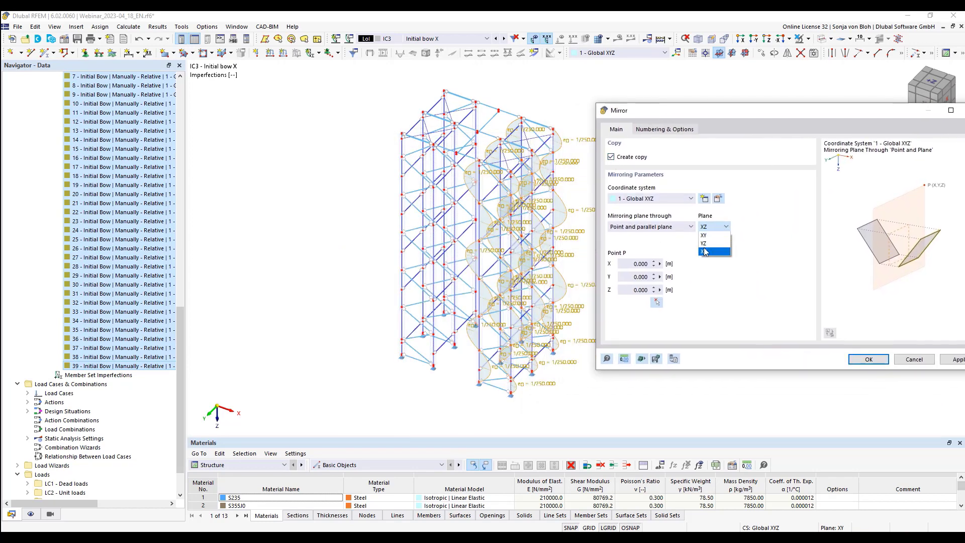
{"action": "left_click", "coordinate": [708, 248]}
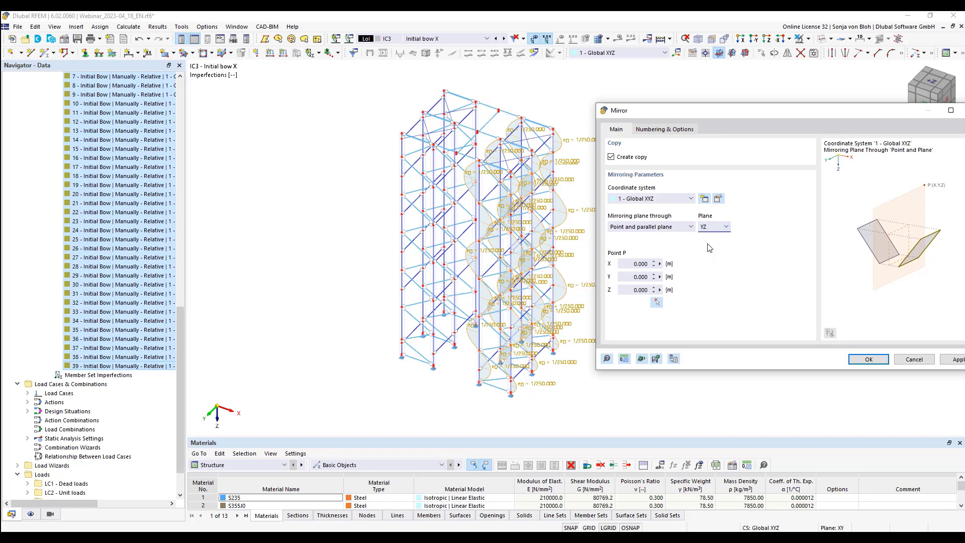
{"action": "left_click", "coordinate": [656, 301]}
{"action": "scroll", "coordinate": [553, 218], "scroll_direction": "up", "scroll_amount": 8}
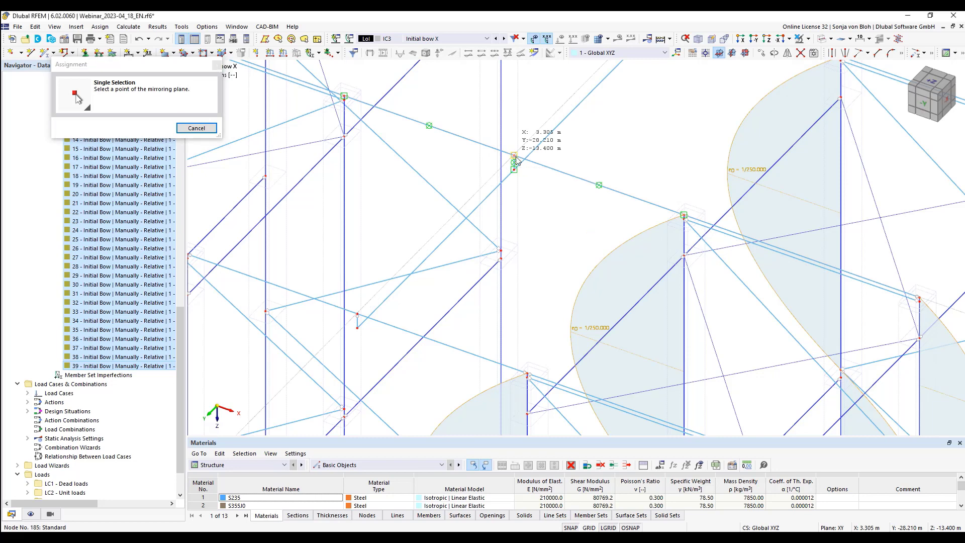
{"action": "left_click", "coordinate": [515, 156]}
{"action": "left_click", "coordinate": [555, 392]}
Step: Create a new local imperfection case IC4 named "Initial bow Y"
{"action": "scroll", "coordinate": [457, 271], "scroll_direction": "down", "scroll_amount": 5}
{"action": "middle_click_drag", "start_coordinate": [427, 292], "coordinate": [397, 166]}
{"action": "left_click", "coordinate": [310, 149]}
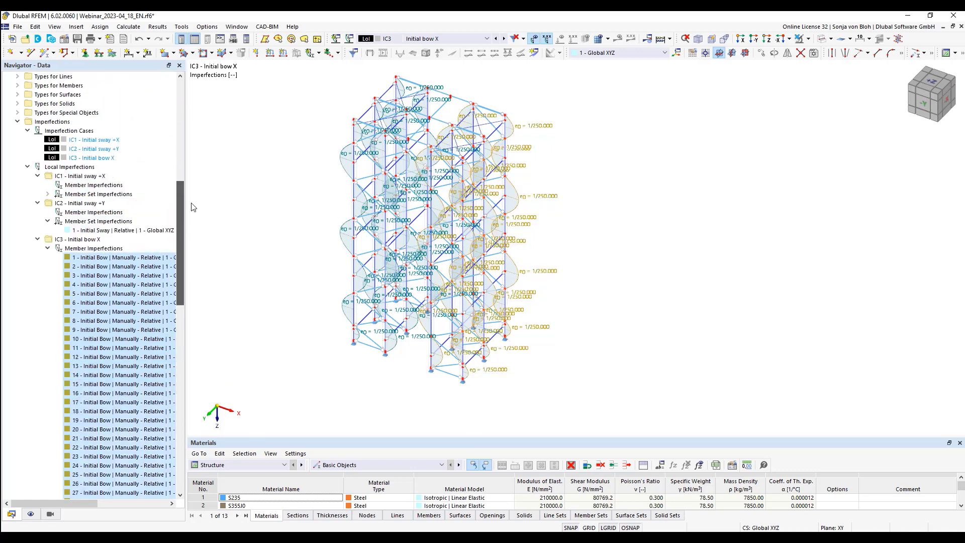
{"action": "left_click", "coordinate": [47, 248]}
{"action": "right_click", "coordinate": [78, 203]}
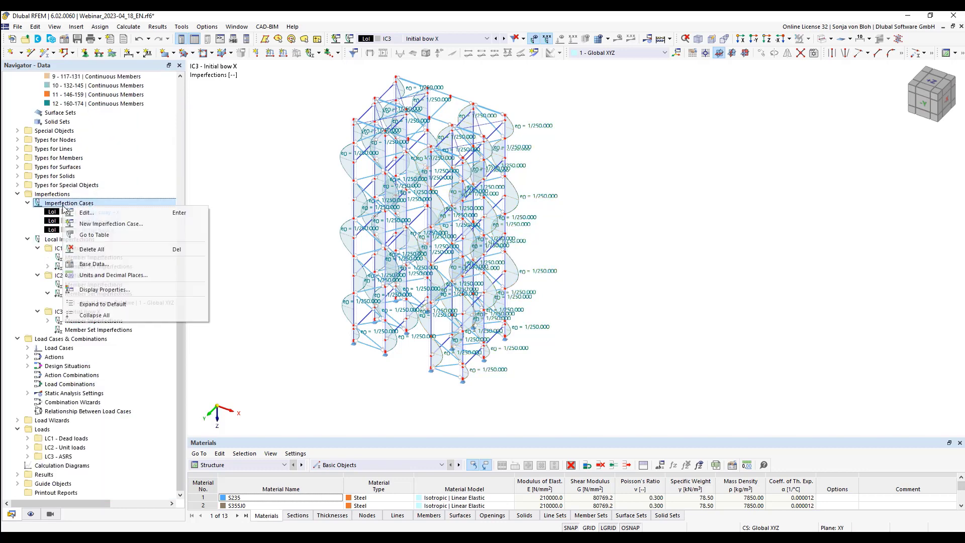
{"action": "left_click", "coordinate": [101, 222]}
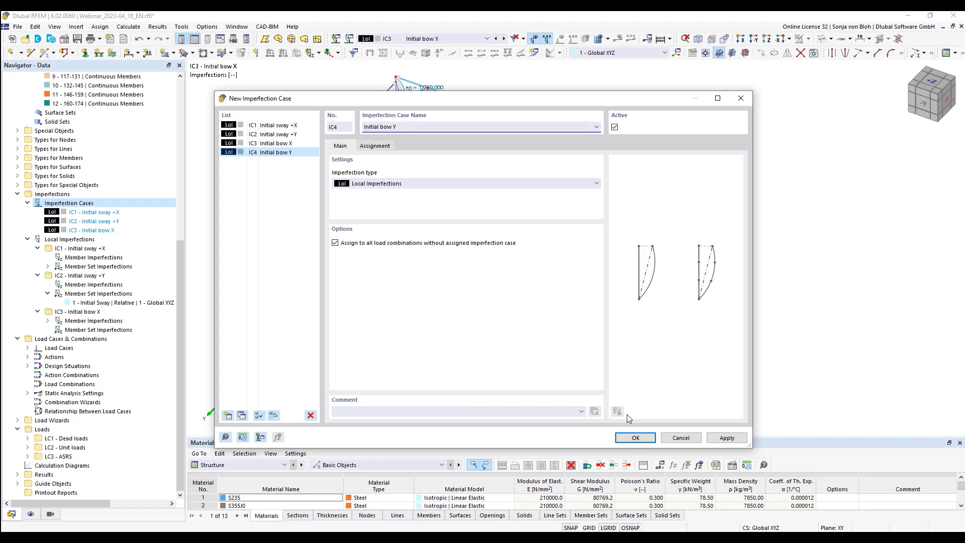
{"action": "left_click", "coordinate": [632, 437]}
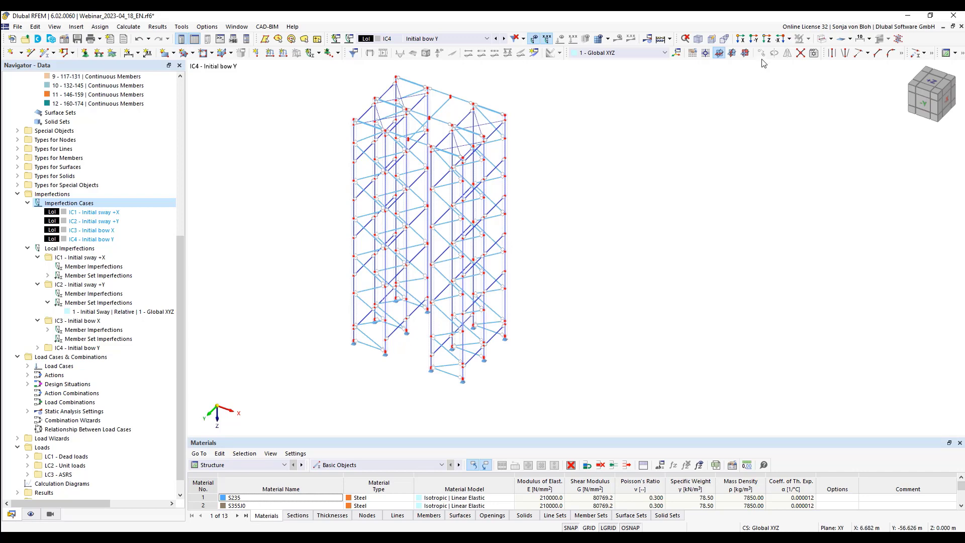
Step: Isolate the two uprights of the front frame on the +X side with their related objects and show their numbering
{"action": "left_click", "coordinate": [766, 39]}
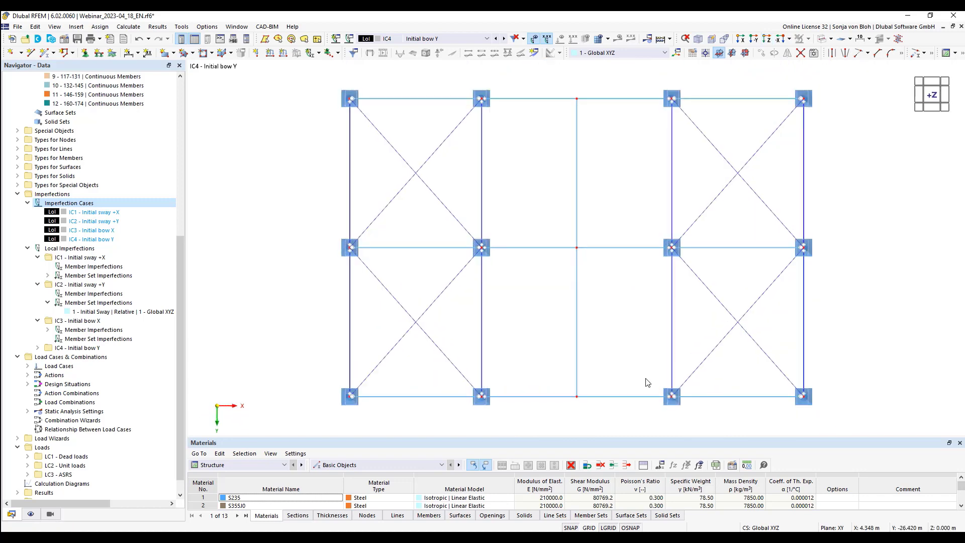
{"action": "left_click_drag", "start_coordinate": [652, 390], "coordinate": [702, 425]}
{"action": "left_click_drag", "start_coordinate": [749, 377], "coordinate": [833, 412]}
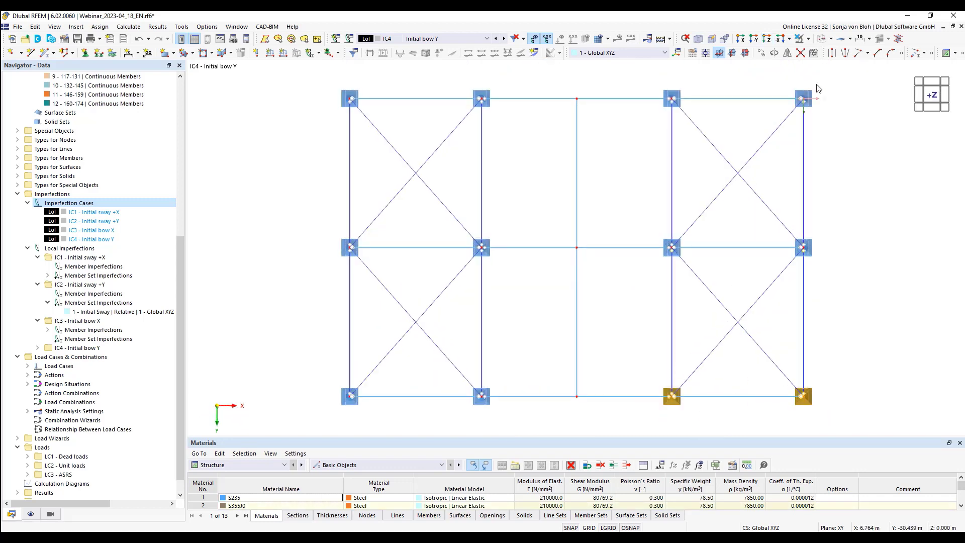
{"action": "left_click", "coordinate": [809, 40]}
{"action": "left_click", "coordinate": [854, 52]}
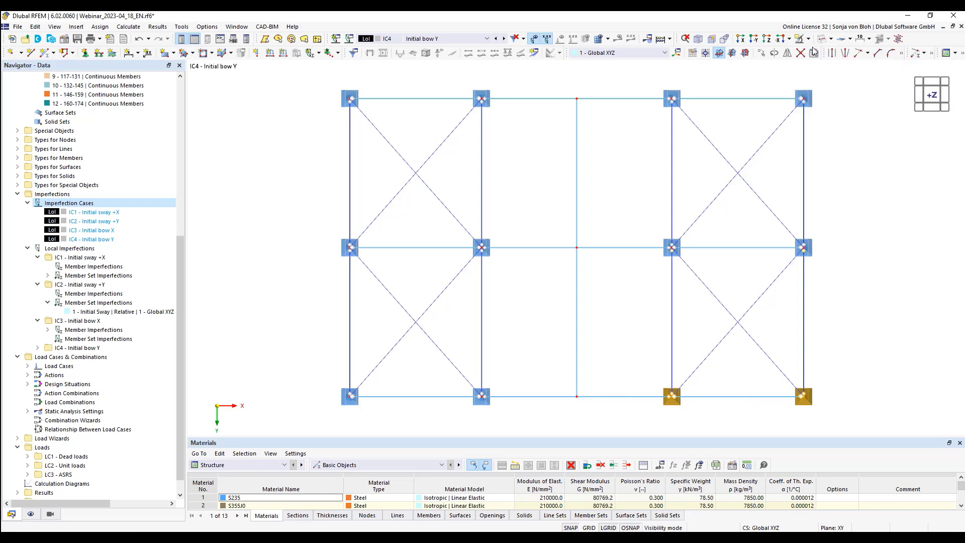
{"action": "middle_click_drag", "start_coordinate": [623, 405], "coordinate": [246, 221], "text": "ctrl"}
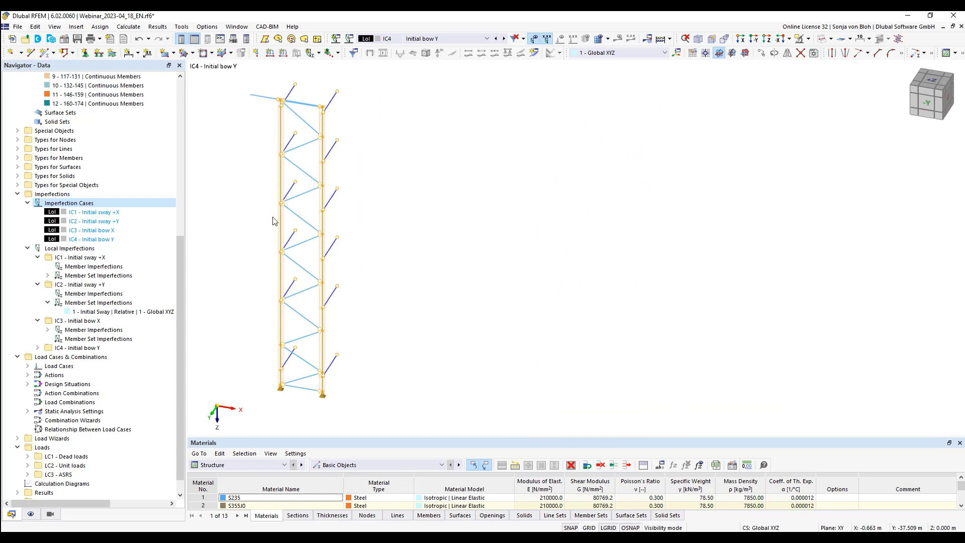
{"action": "right_click", "coordinate": [389, 217]}
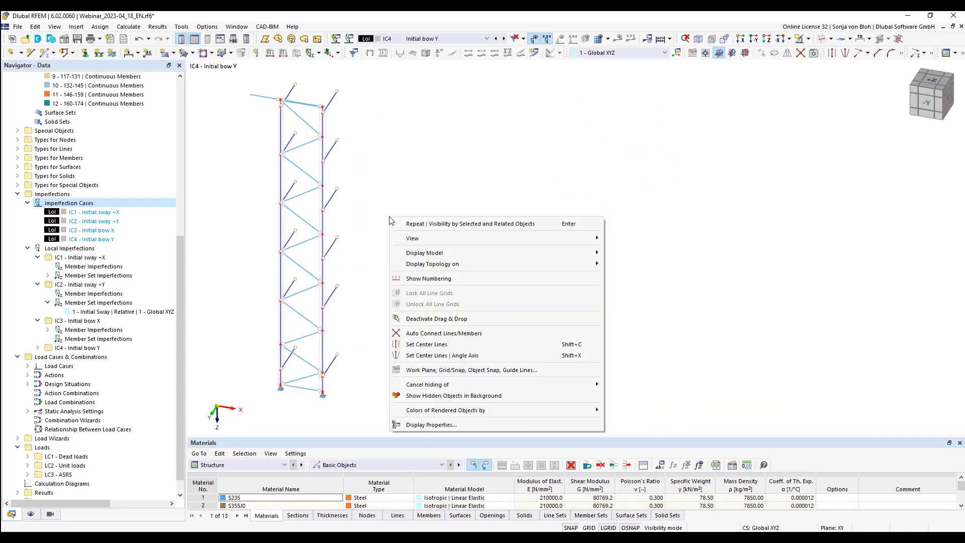
{"action": "left_click", "coordinate": [413, 276]}
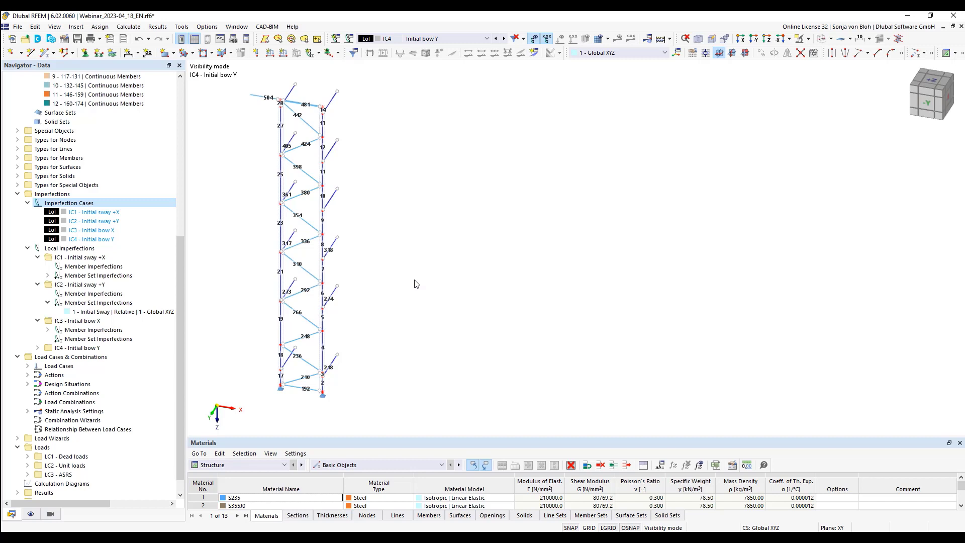
{"action": "left_click", "coordinate": [332, 362]}
{"action": "left_click", "coordinate": [331, 296]}
{"action": "left_click", "coordinate": [406, 351]}
Step: Start a new member imperfection in IC4 as a manually defined relative initial bow of 1/250 in the global XYZ system
{"action": "left_click", "coordinate": [37, 348]}
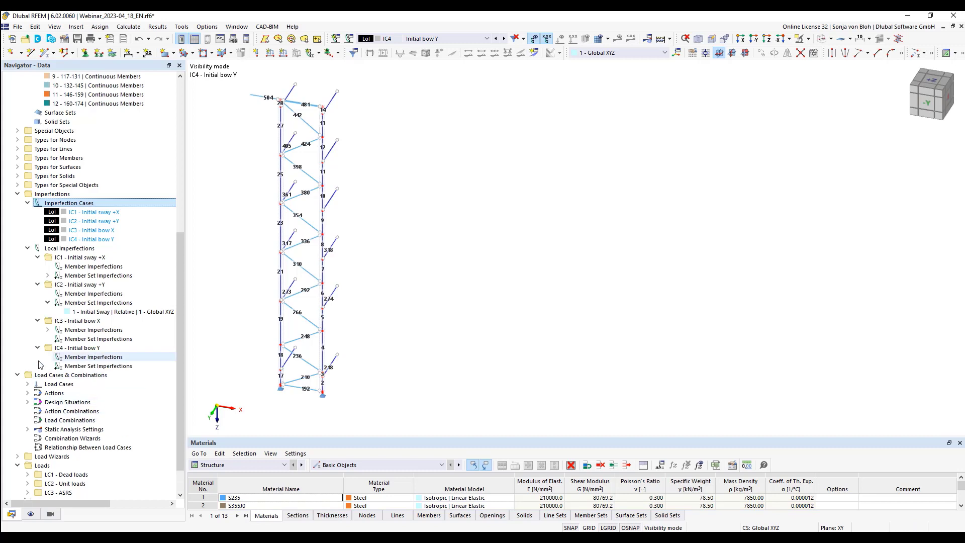
{"action": "right_click", "coordinate": [93, 356]}
{"action": "left_click", "coordinate": [135, 380]}
{"action": "left_click", "coordinate": [501, 149]}
{"action": "left_click", "coordinate": [447, 167]}
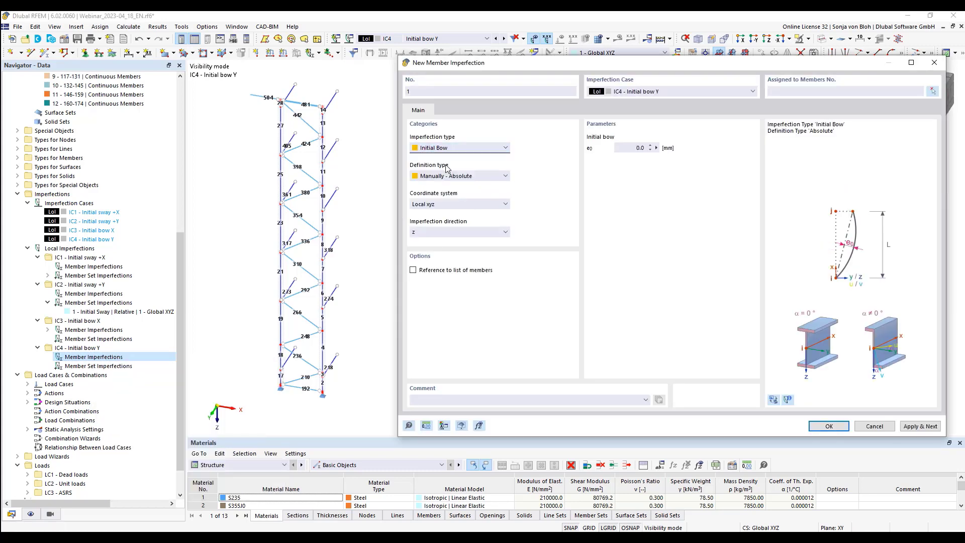
{"action": "left_click", "coordinate": [442, 176]}
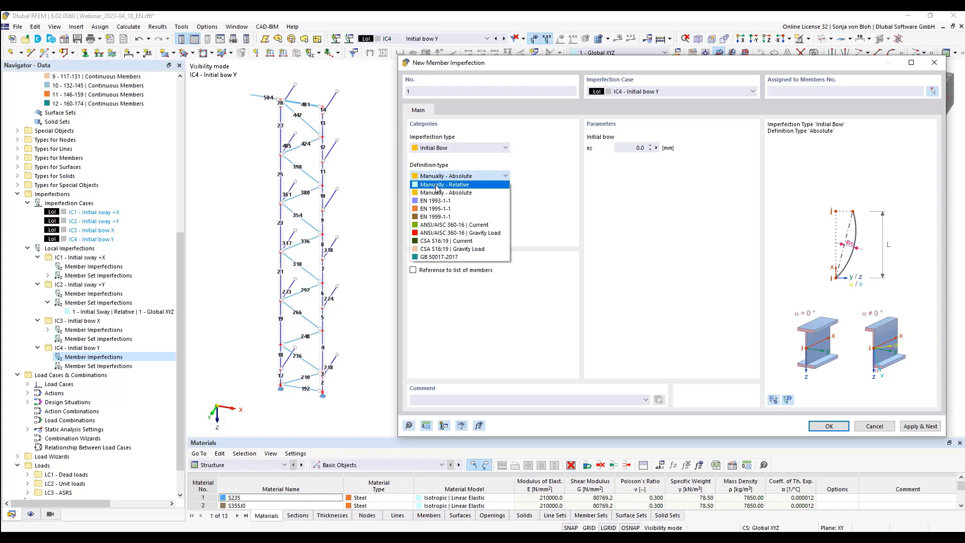
{"action": "left_click", "coordinate": [436, 185]}
{"action": "double_click", "coordinate": [638, 148]}
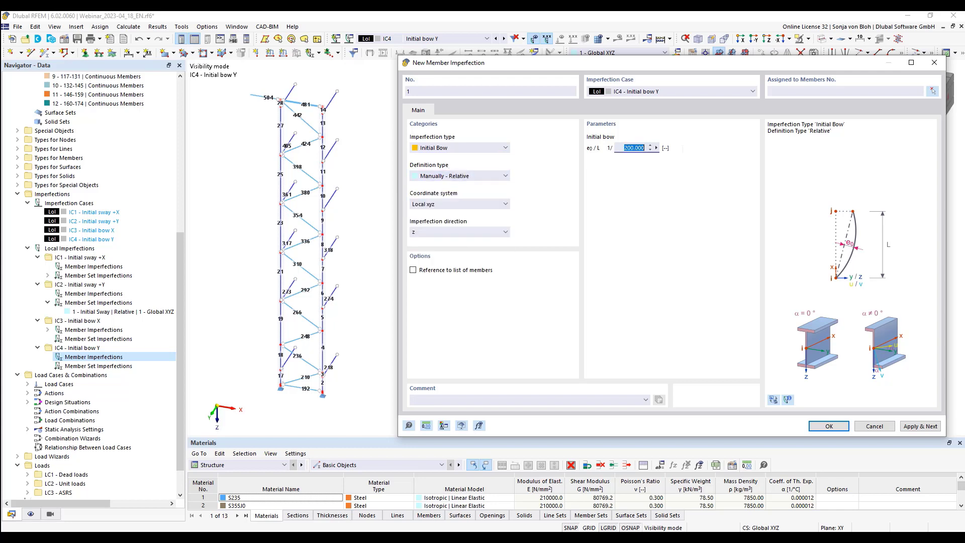
{"action": "type", "text": "250"}
{"action": "left_click", "coordinate": [472, 204]}
{"action": "left_click", "coordinate": [450, 228]}
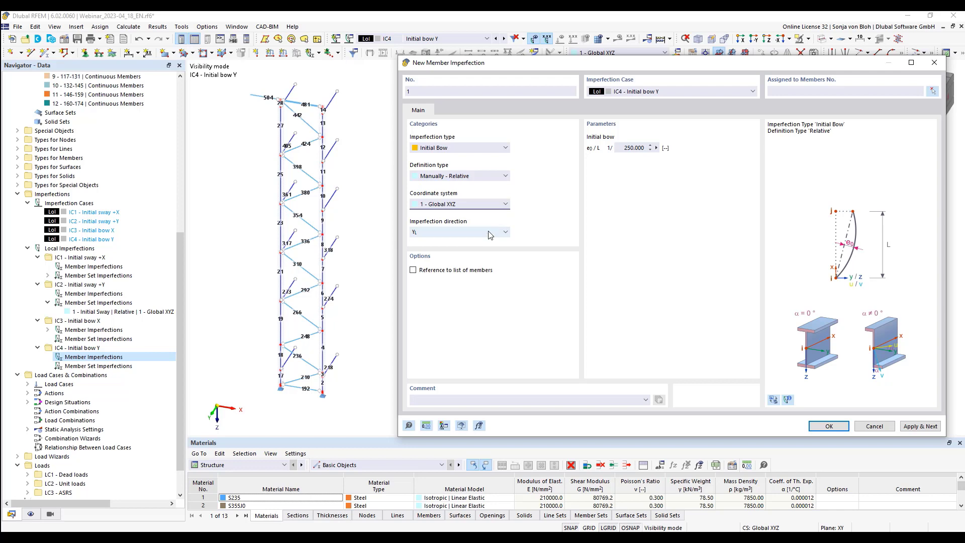
Step: Reference the bow in direction YL to the list of members, assign it to members 1-2 and continue with another imperfection
{"action": "left_click", "coordinate": [413, 270]}
{"action": "left_click", "coordinate": [795, 92]}
{"action": "type", "text": "1-2"}
{"action": "left_click", "coordinate": [920, 426]}
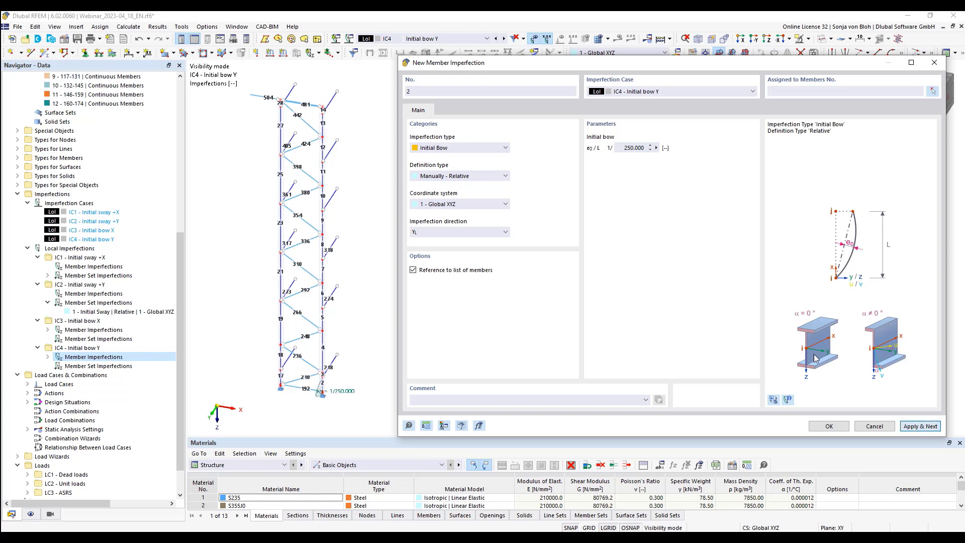
Step: Add 1/250 initial bows to members 3-5 in direction -YL and to members 6-7 in direction YL
{"action": "left_click", "coordinate": [493, 235]}
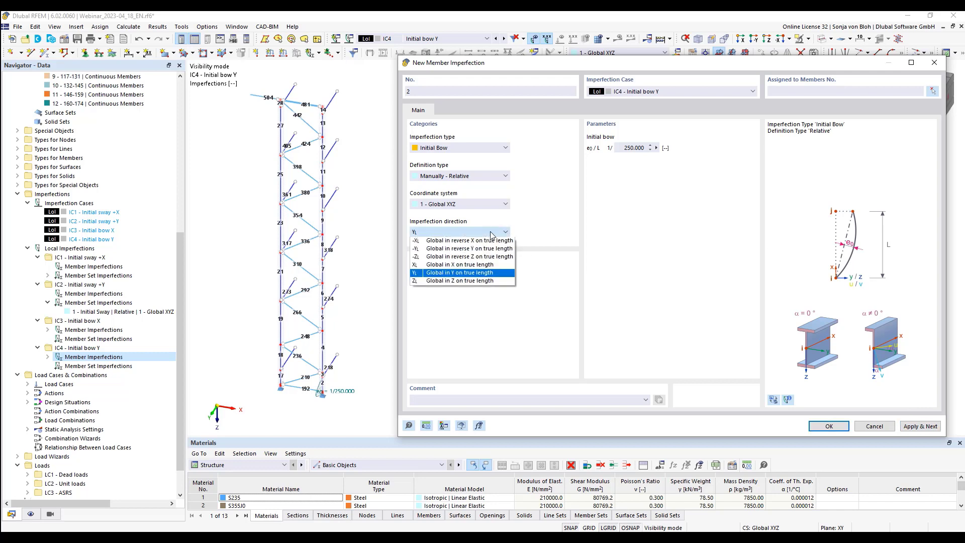
{"action": "left_click", "coordinate": [458, 249]}
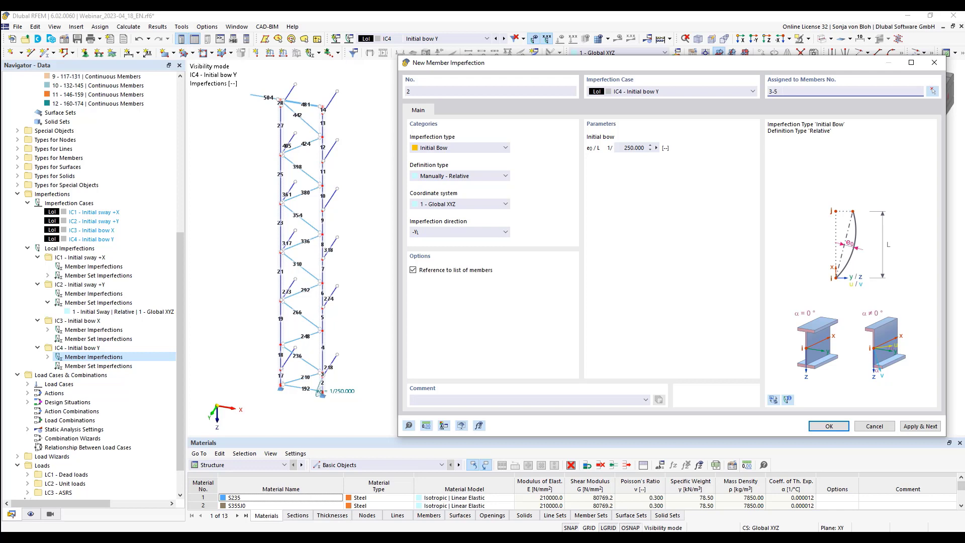
{"action": "left_click", "coordinate": [920, 426]}
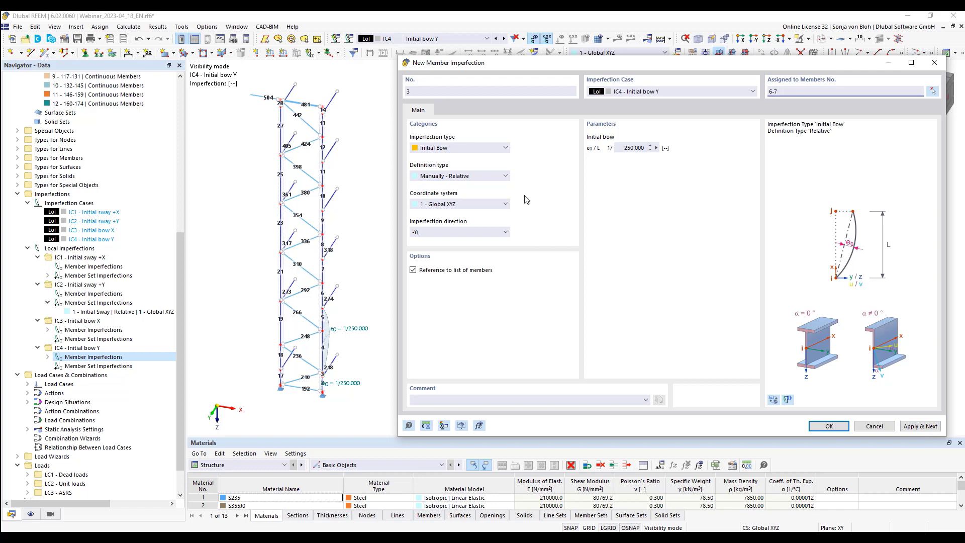
{"action": "left_click", "coordinate": [453, 233]}
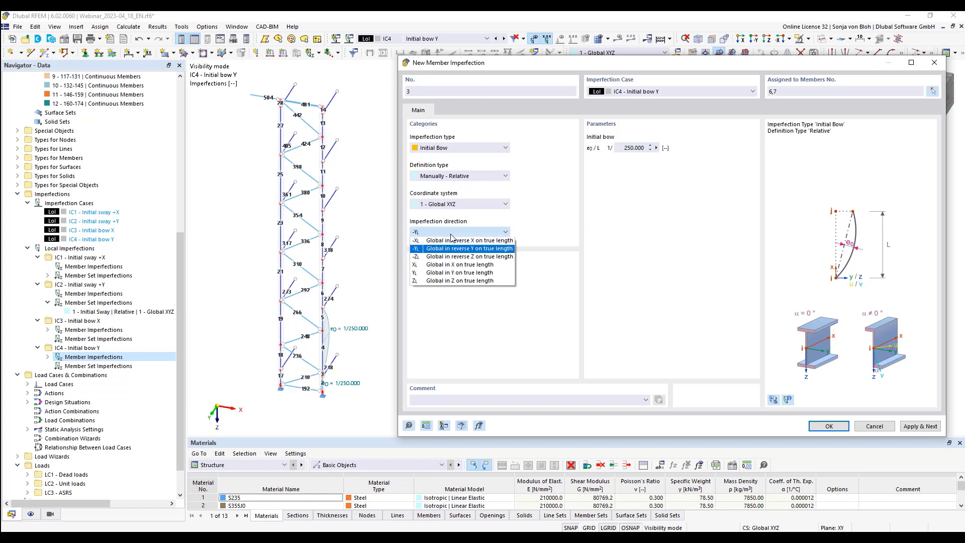
{"action": "left_click", "coordinate": [440, 273]}
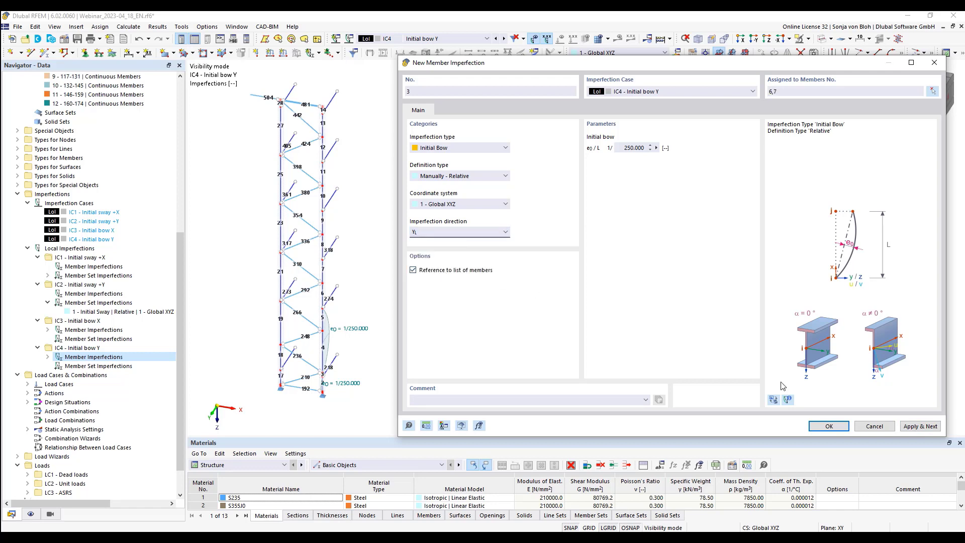
{"action": "left_click", "coordinate": [905, 425]}
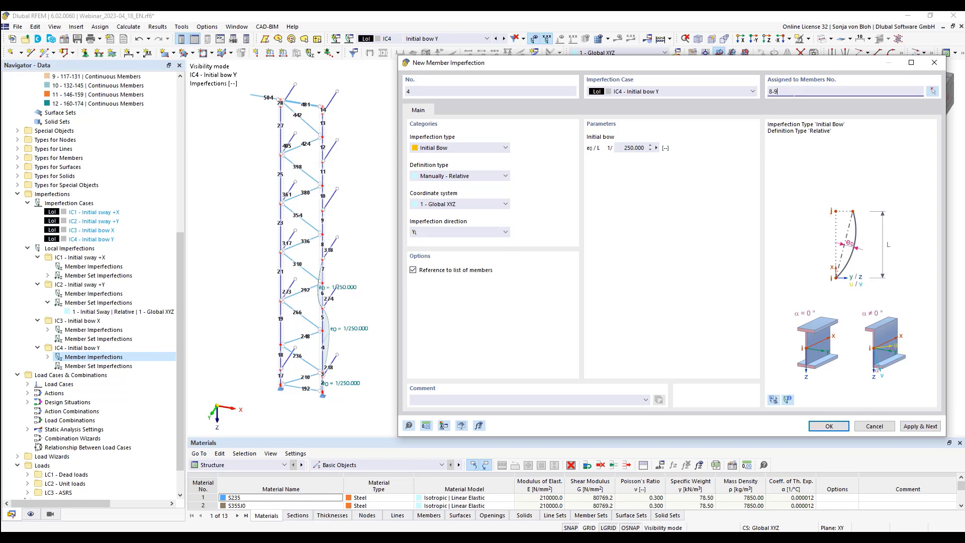
Step: Add 1/250 initial bows to members 8-9 in direction -YL and to members 10-11 in direction YL
{"action": "type", "text": "8-9"}
{"action": "left_click", "coordinate": [490, 233]}
{"action": "left_click", "coordinate": [478, 248]}
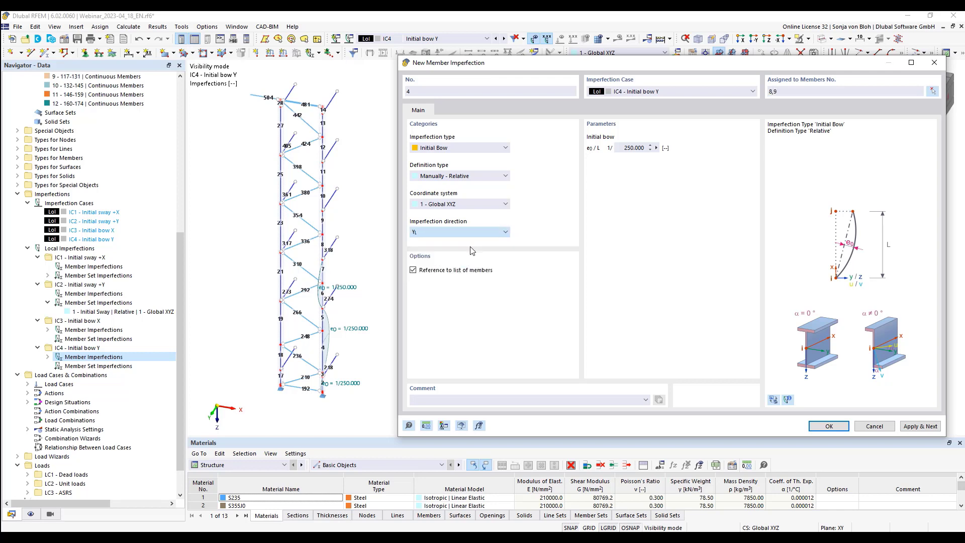
{"action": "left_click", "coordinate": [920, 426]}
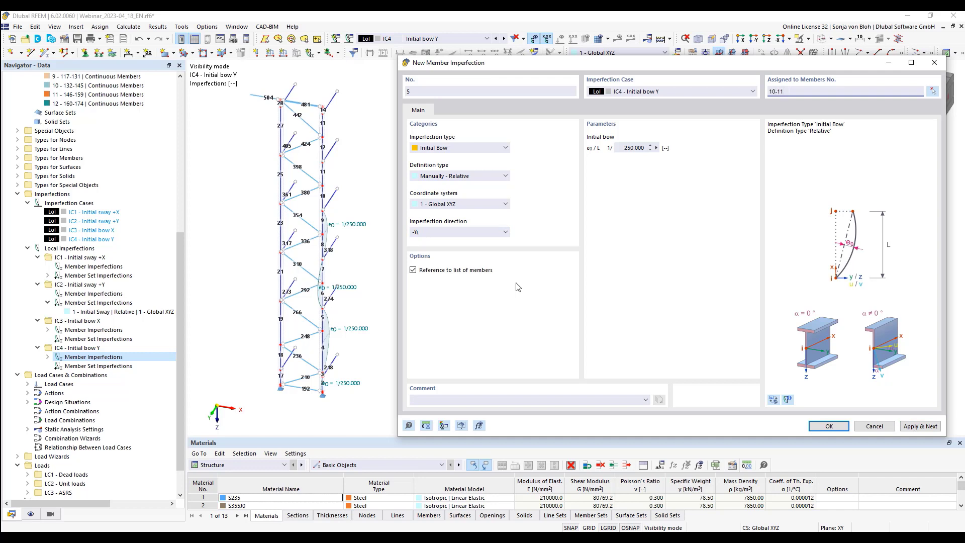
{"action": "left_click", "coordinate": [490, 232]}
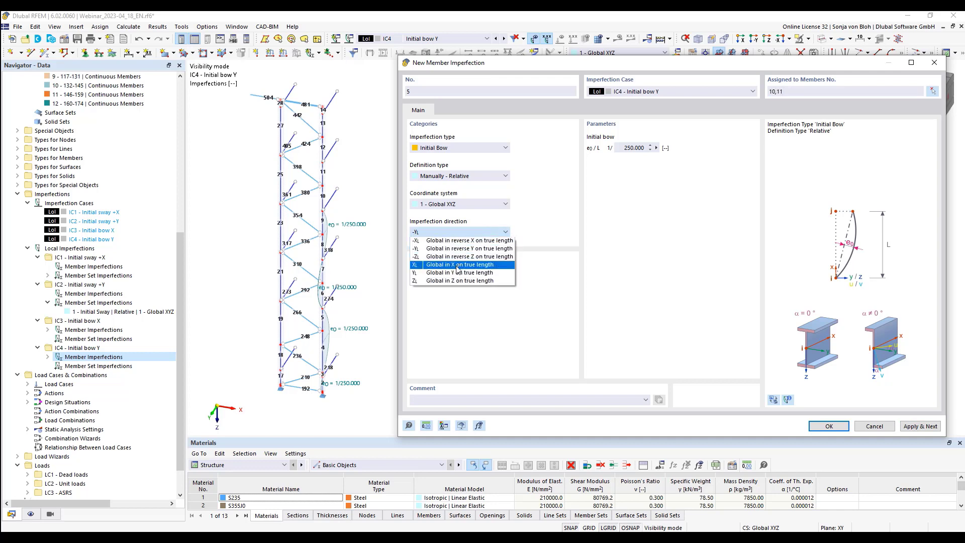
{"action": "left_click", "coordinate": [455, 273]}
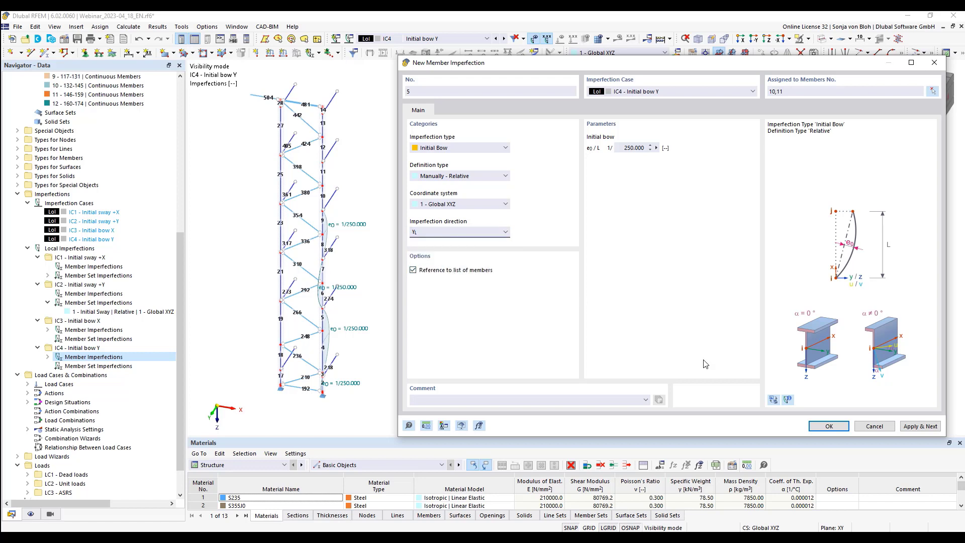
{"action": "left_click", "coordinate": [920, 425]}
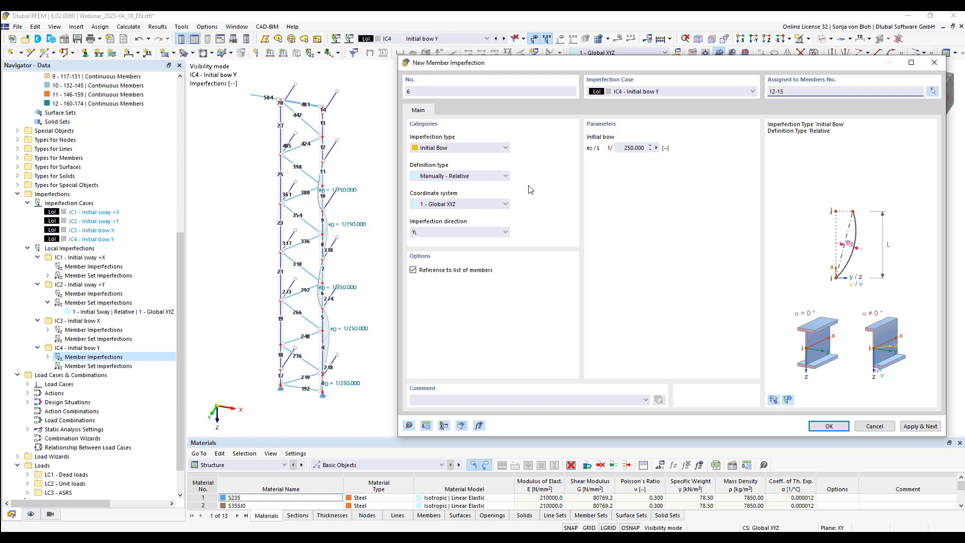
Step: Add 1/250 initial bows to members 12-15 in direction -YL and to members 16-17 in direction YL
{"action": "left_click", "coordinate": [454, 231]}
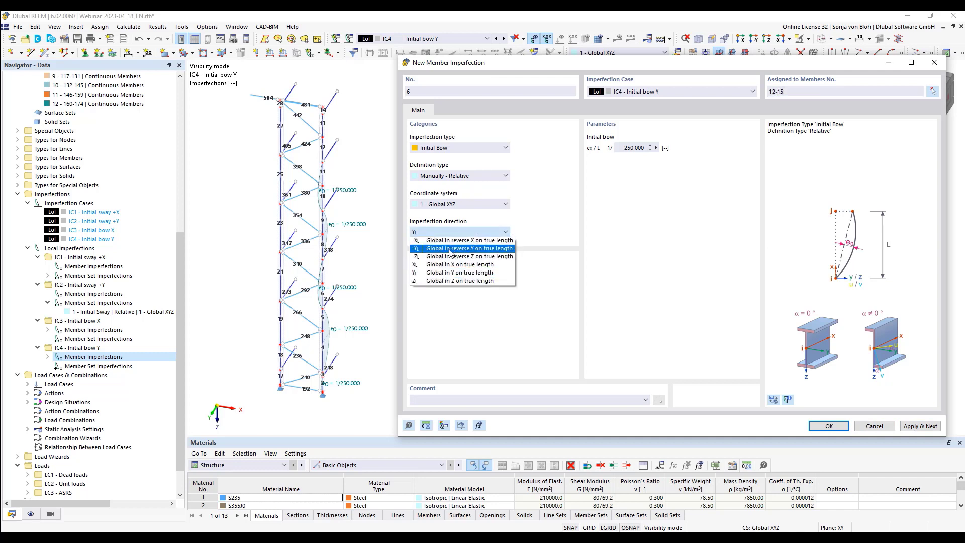
{"action": "left_click", "coordinate": [453, 249]}
{"action": "left_click", "coordinate": [931, 427]}
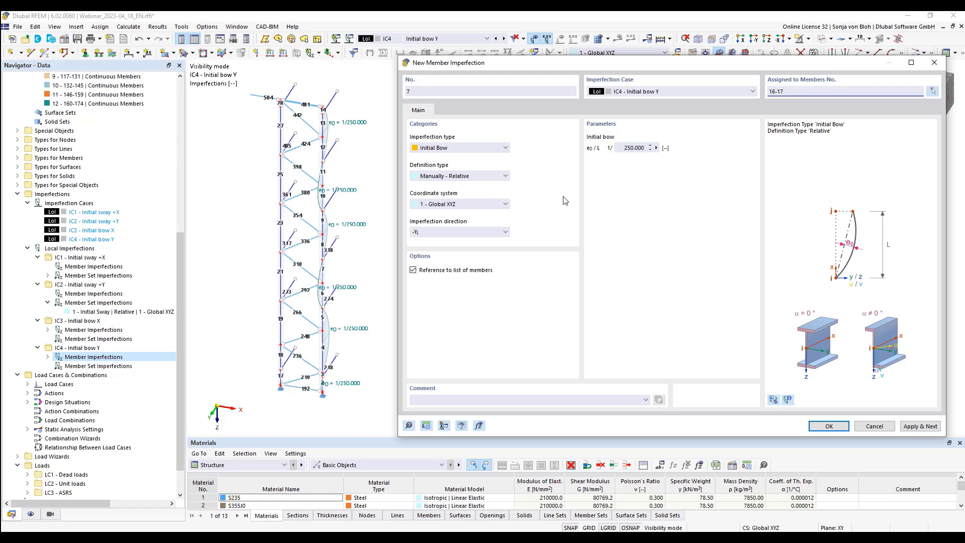
{"action": "left_click", "coordinate": [478, 232]}
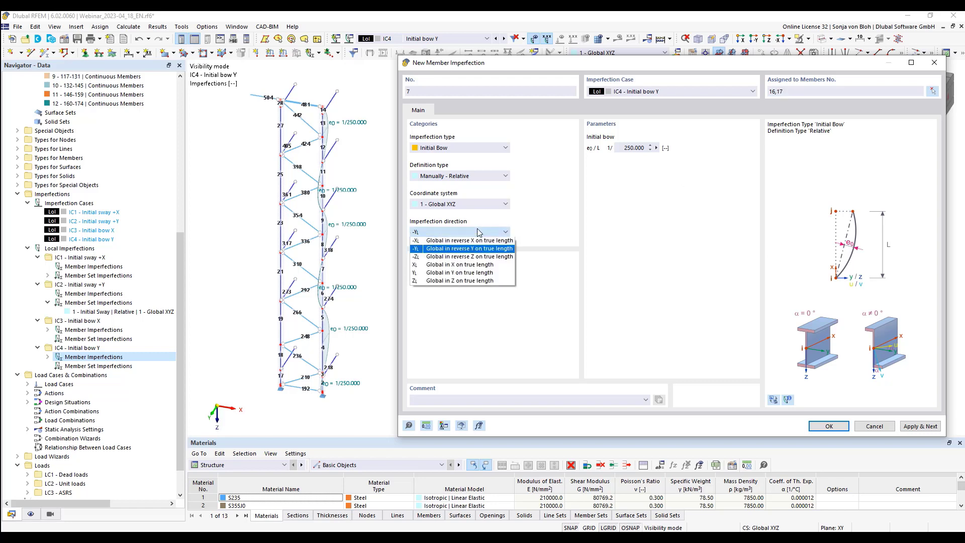
{"action": "left_click", "coordinate": [454, 273]}
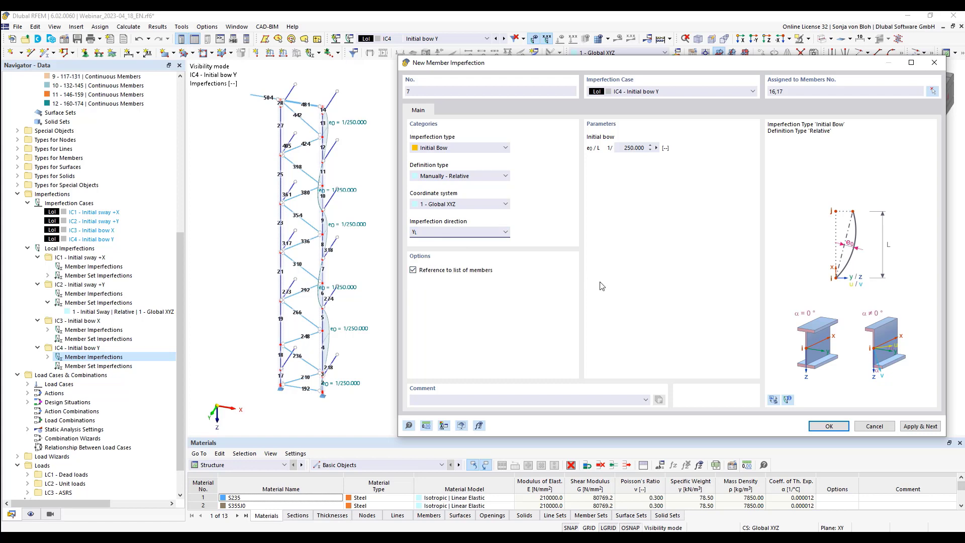
{"action": "left_click", "coordinate": [920, 426]}
Step: Add 1/250 initial bows to members 18-19 in direction -YL and to members 20-21 in direction YL
{"action": "left_click", "coordinate": [793, 92]}
{"action": "left_click", "coordinate": [439, 232]}
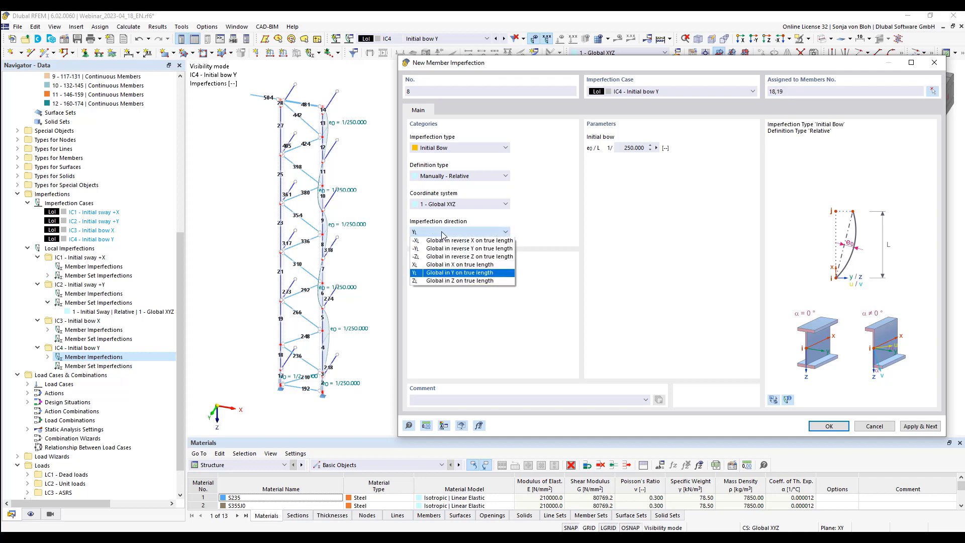
{"action": "left_click", "coordinate": [441, 249]}
{"action": "left_click", "coordinate": [917, 426]}
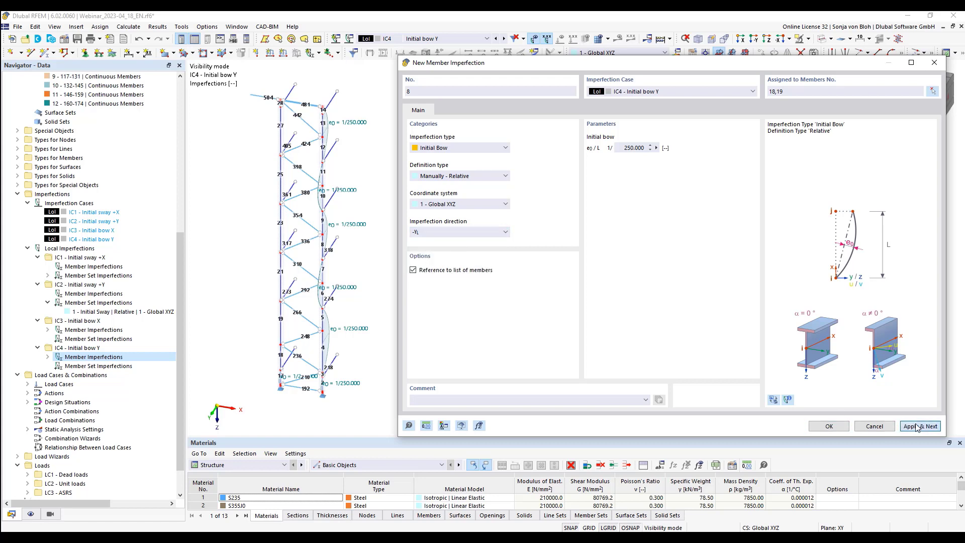
{"action": "left_click", "coordinate": [799, 92]}
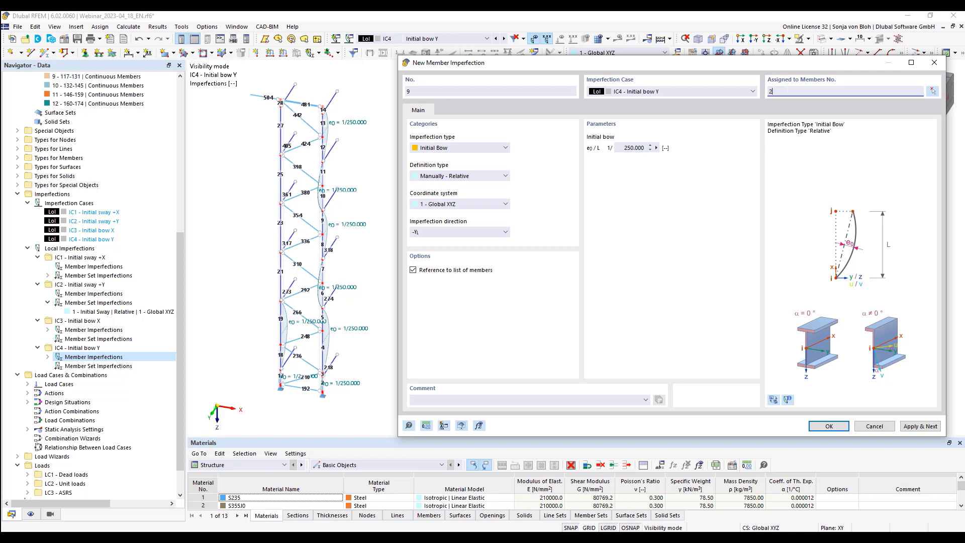
{"action": "type", "text": "20-21"}
{"action": "left_click", "coordinate": [456, 232]}
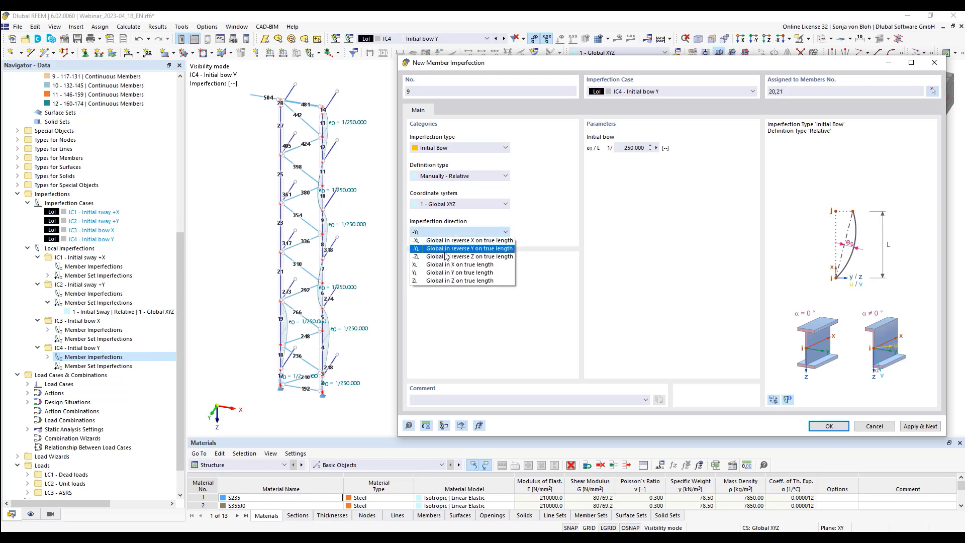
{"action": "left_click", "coordinate": [441, 273]}
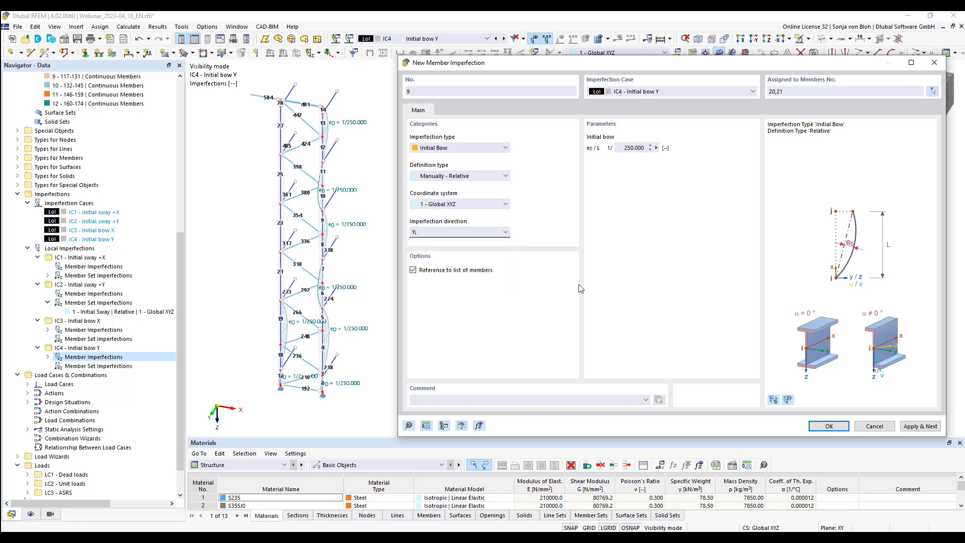
{"action": "left_click", "coordinate": [920, 427]}
Step: Add 1/250 initial bows to members 22-23 in direction -YL and to members 24-25 in direction YL
{"action": "left_click", "coordinate": [791, 91]}
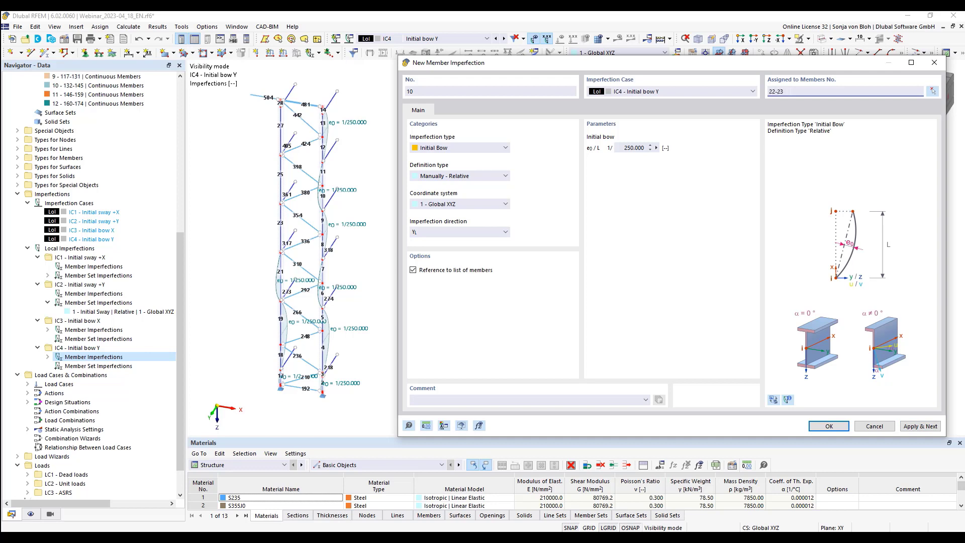
{"action": "left_click", "coordinate": [461, 233]}
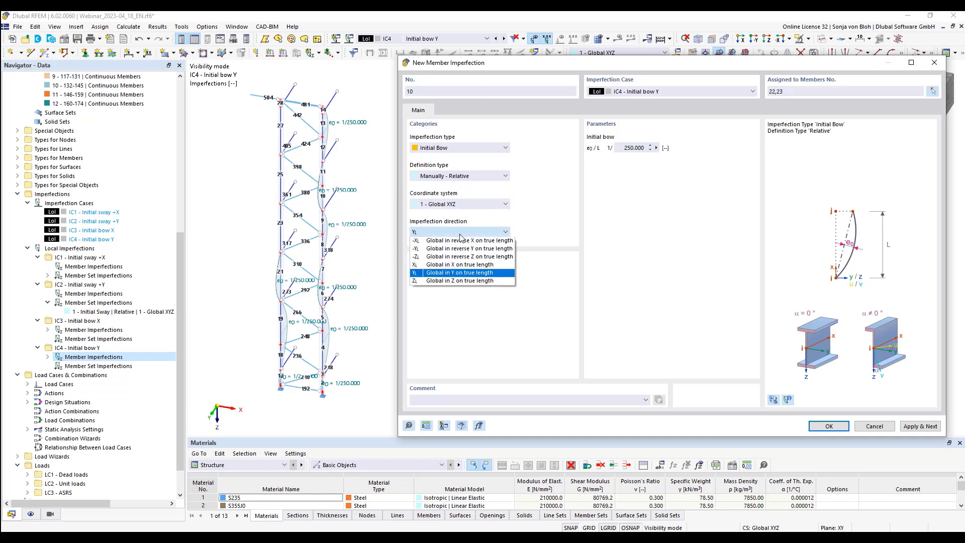
{"action": "left_click", "coordinate": [449, 249]}
{"action": "left_click", "coordinate": [920, 427]}
{"action": "left_click", "coordinate": [790, 91]}
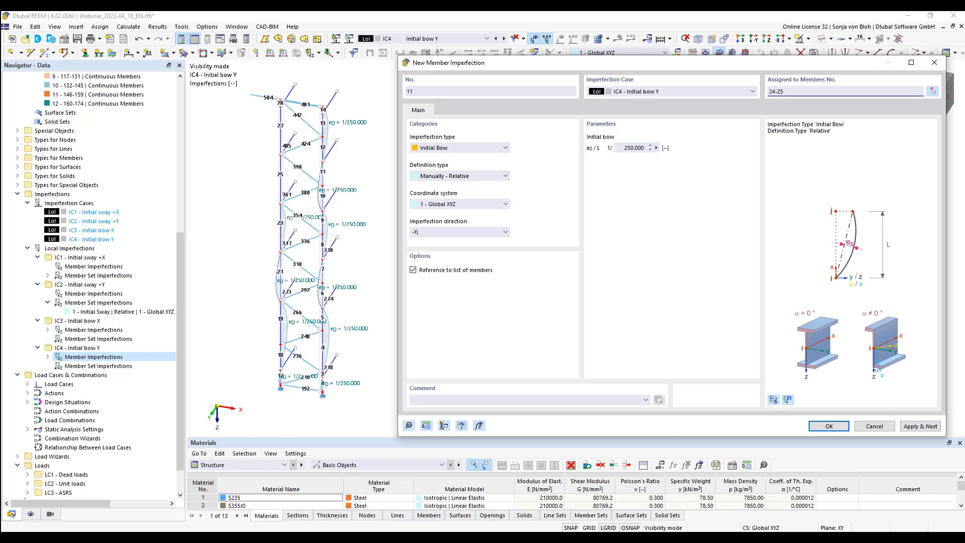
{"action": "left_click", "coordinate": [455, 231]}
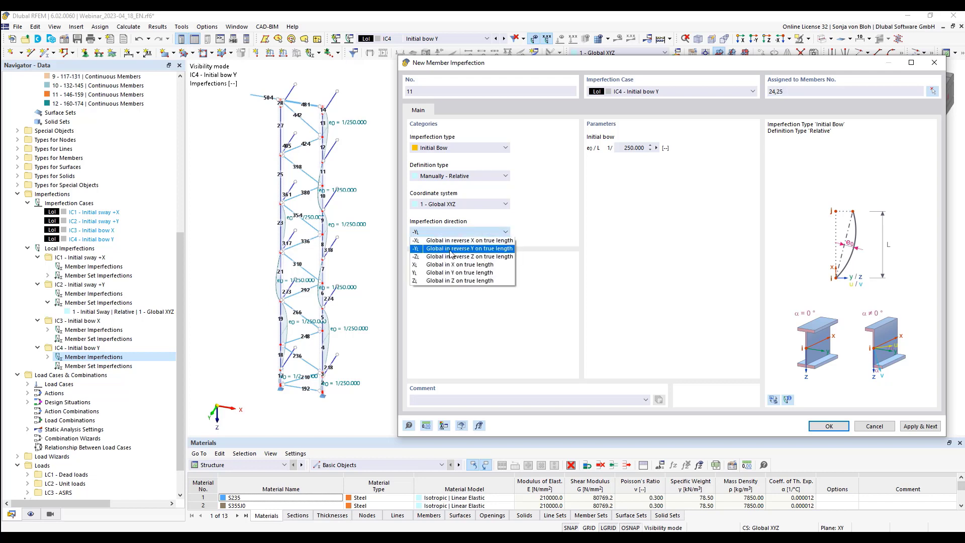
{"action": "left_click", "coordinate": [449, 272]}
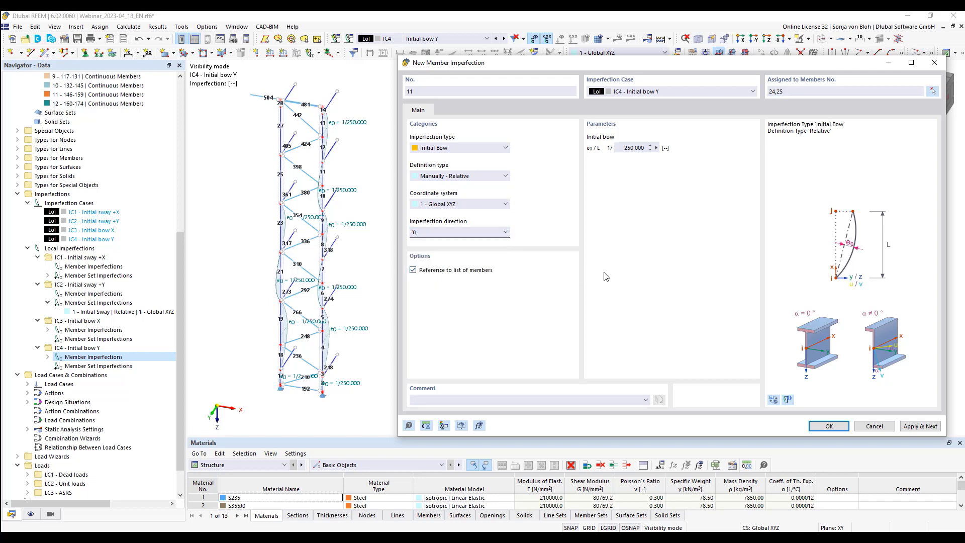
{"action": "left_click", "coordinate": [914, 429]}
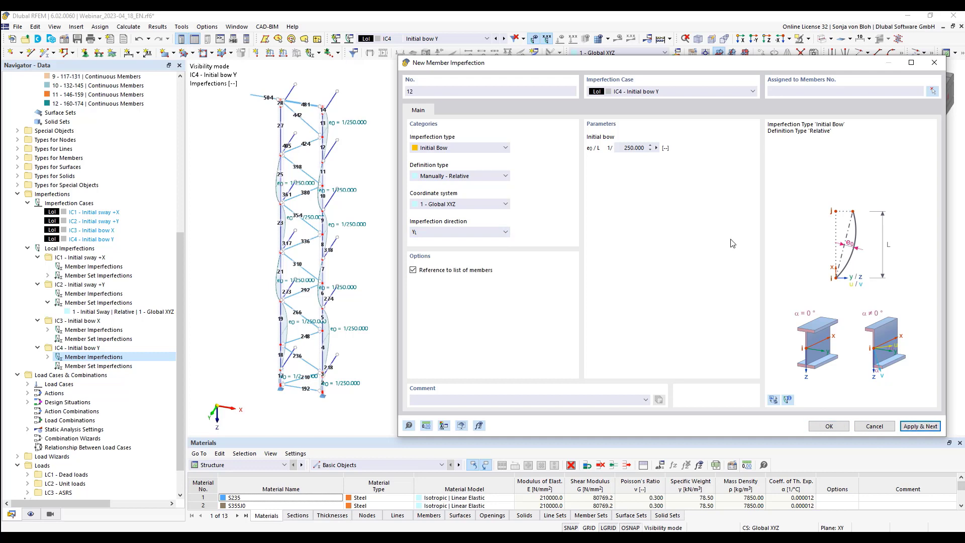
Step: Add the last 1/250 initial bow to members 26-29 in direction -YL and finish creating member imperfections
{"action": "left_click", "coordinate": [774, 91]}
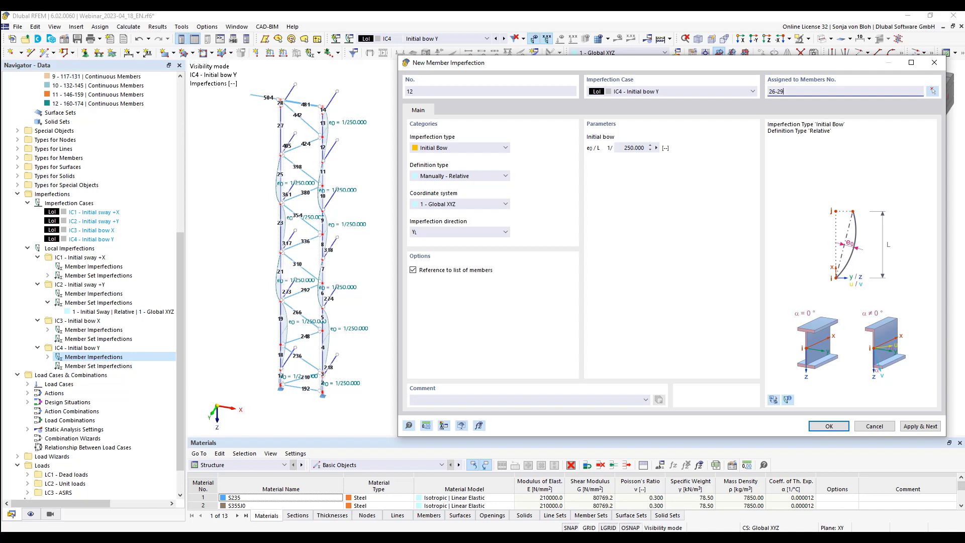
{"action": "left_click", "coordinate": [457, 231]}
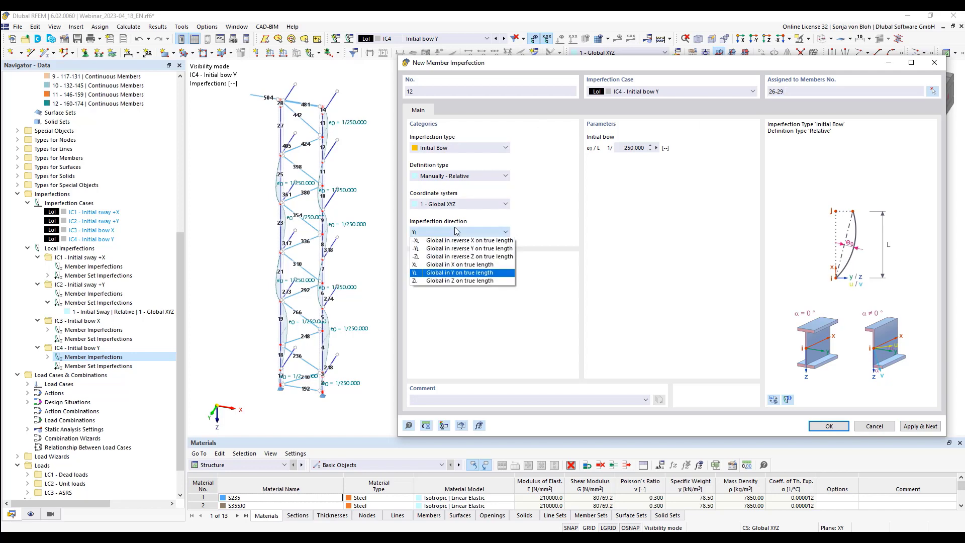
{"action": "left_click", "coordinate": [447, 248]}
{"action": "left_click", "coordinate": [826, 426]}
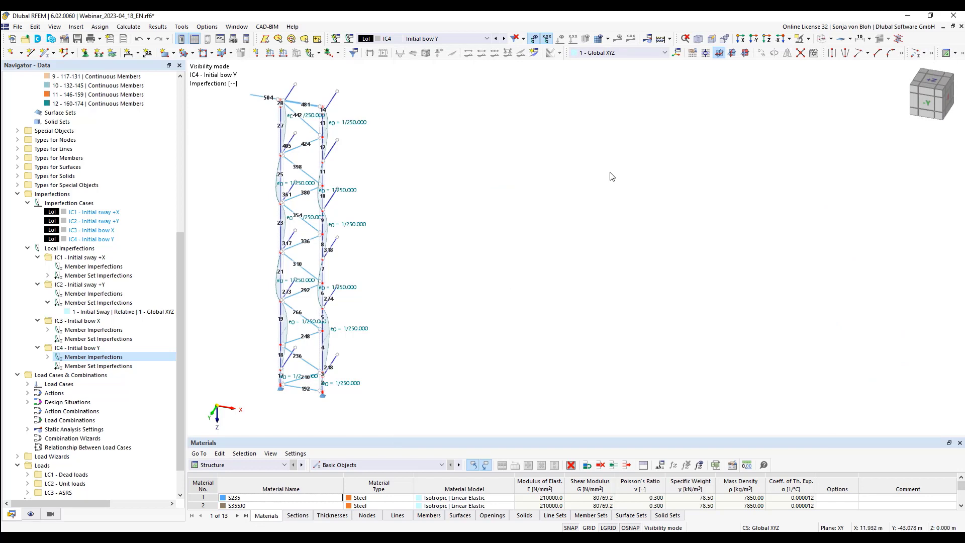
Step: Cancel the visibility mode and show the entire rack model
{"action": "left_click", "coordinate": [808, 42]}
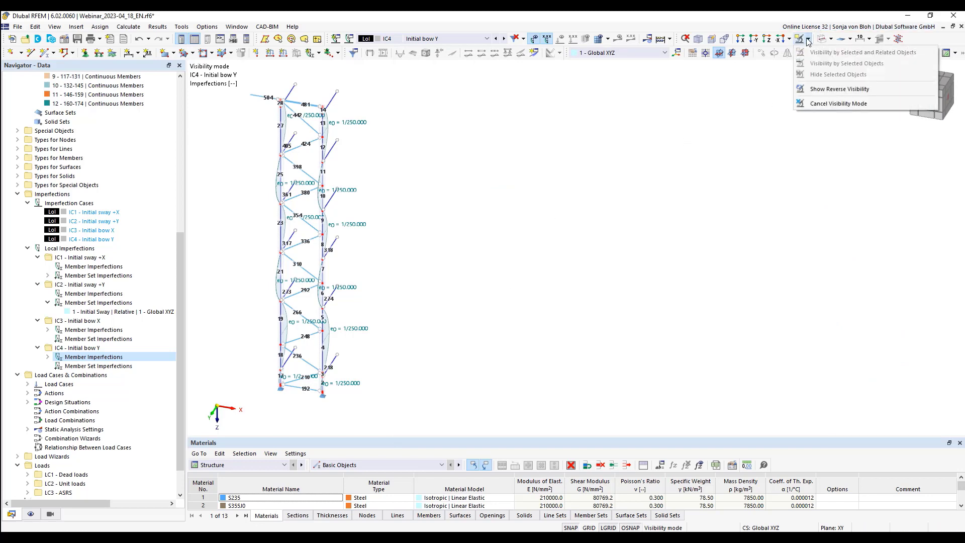
{"action": "left_click", "coordinate": [808, 104]}
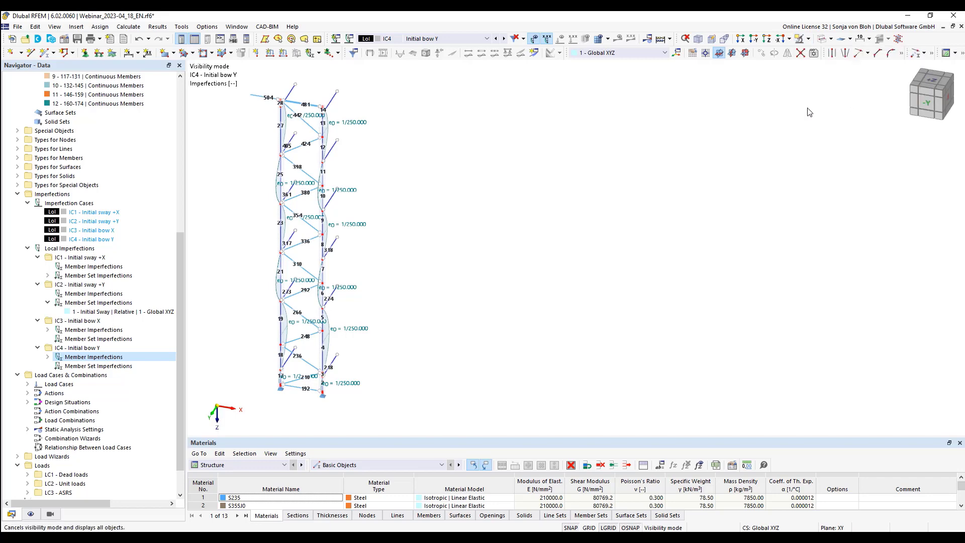
{"action": "right_click", "coordinate": [538, 243]}
{"action": "left_click", "coordinate": [573, 302]}
{"action": "middle_click_drag", "start_coordinate": [531, 182], "coordinate": [629, 206]}
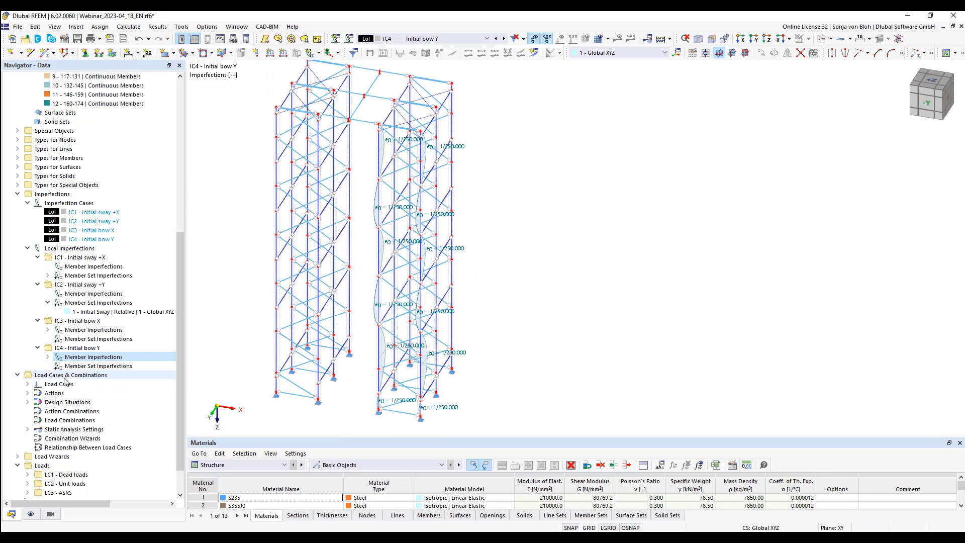
Step: Copy the twelve IC4 initial bow member imperfections in 2 steps with a displacement of -2.170 m in Y
{"action": "left_click", "coordinate": [47, 357]}
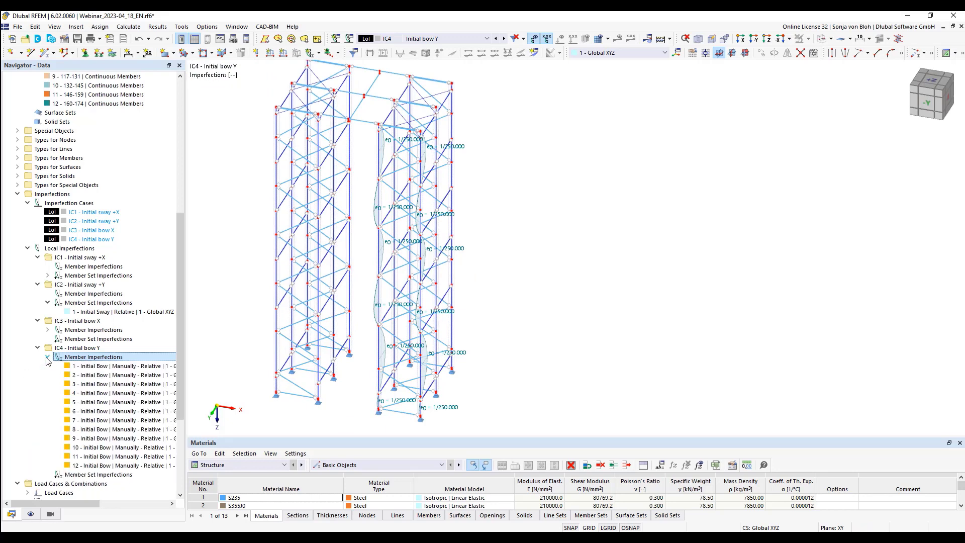
{"action": "left_click", "coordinate": [106, 368]}
{"action": "left_click", "coordinate": [124, 468], "text": "shift"}
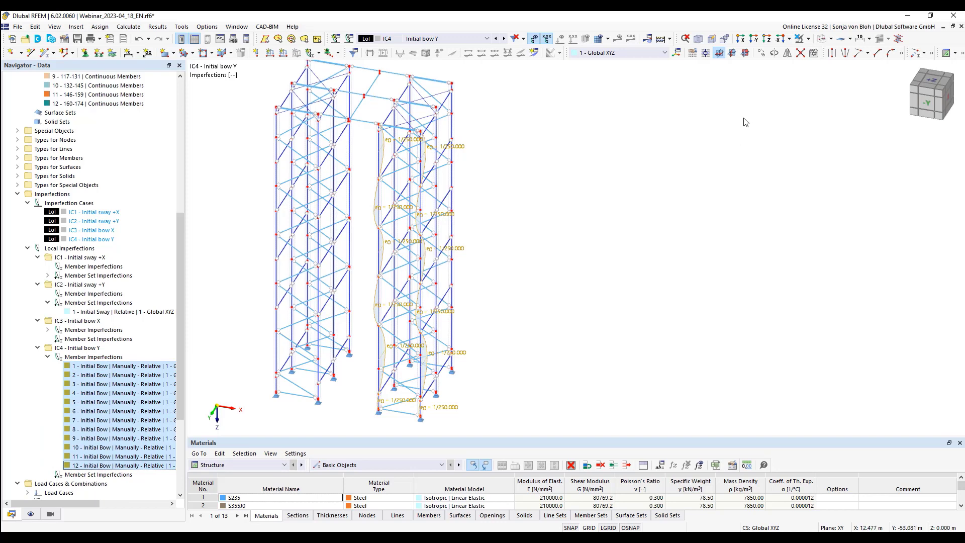
{"action": "left_click", "coordinate": [764, 54]}
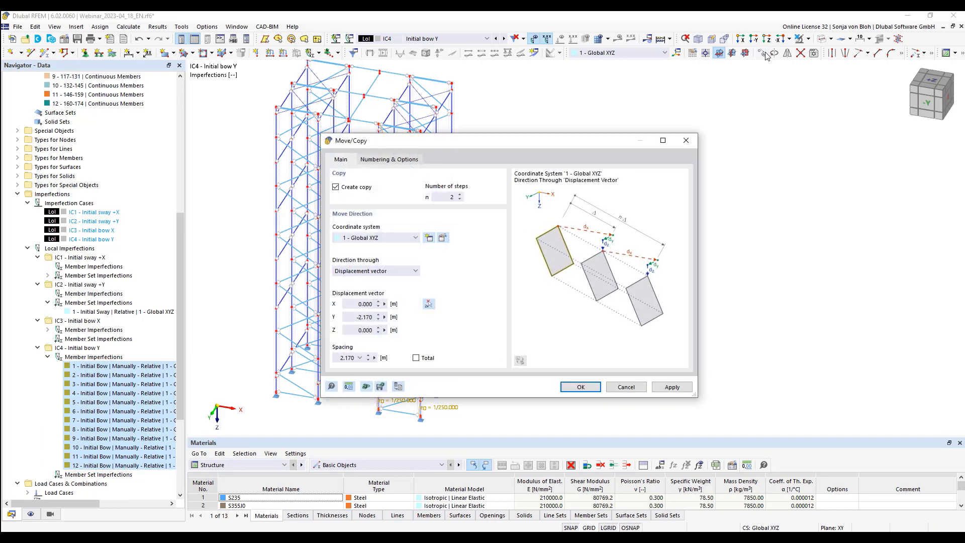
{"action": "left_click", "coordinate": [580, 387]}
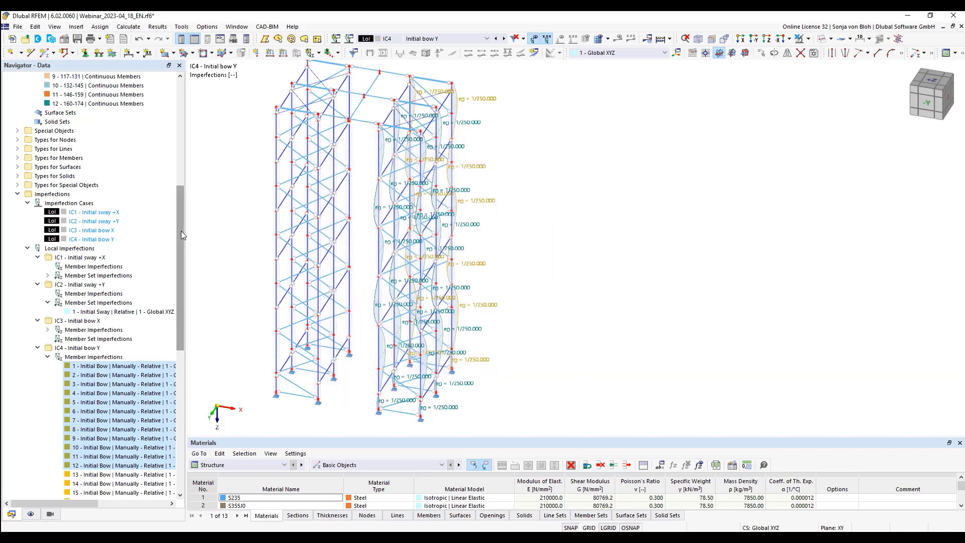
Step: Mirror all 36 IC4 initial bows as copies about the YZ plane through point X 3.305, Y -28.210, Z -13.400 m
{"action": "scroll", "coordinate": [166, 241], "scroll_direction": "down", "scroll_amount": 6}
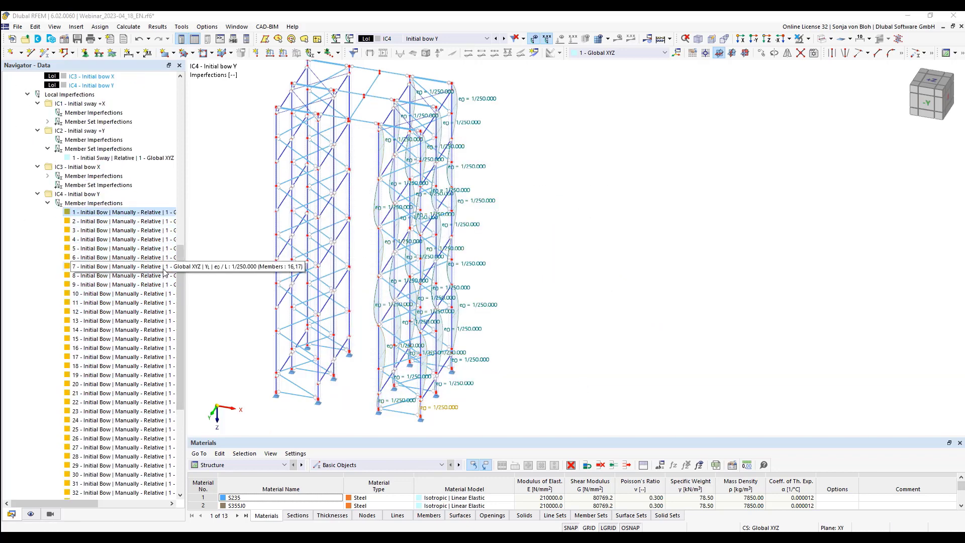
{"action": "scroll", "coordinate": [150, 322], "scroll_direction": "down", "scroll_amount": 6}
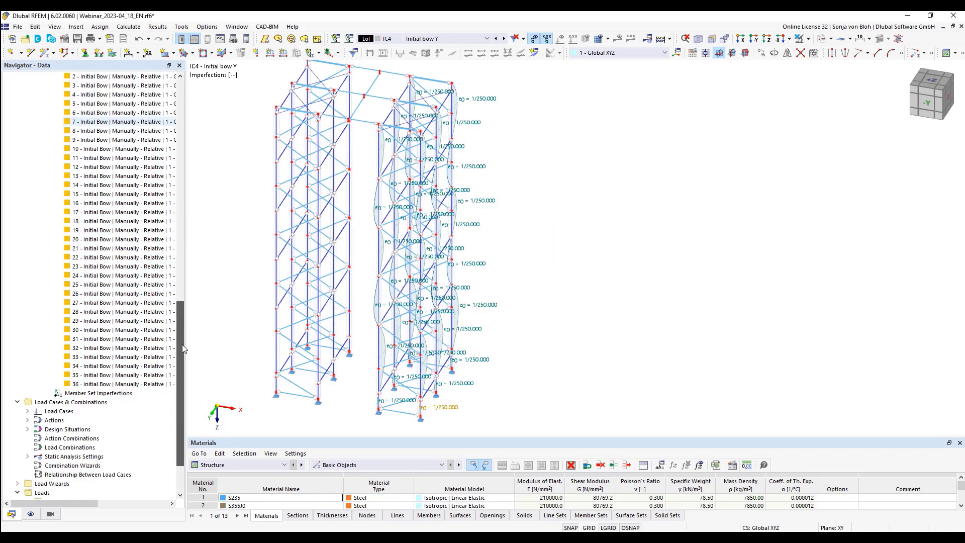
{"action": "left_click", "coordinate": [145, 374], "text": "shift"}
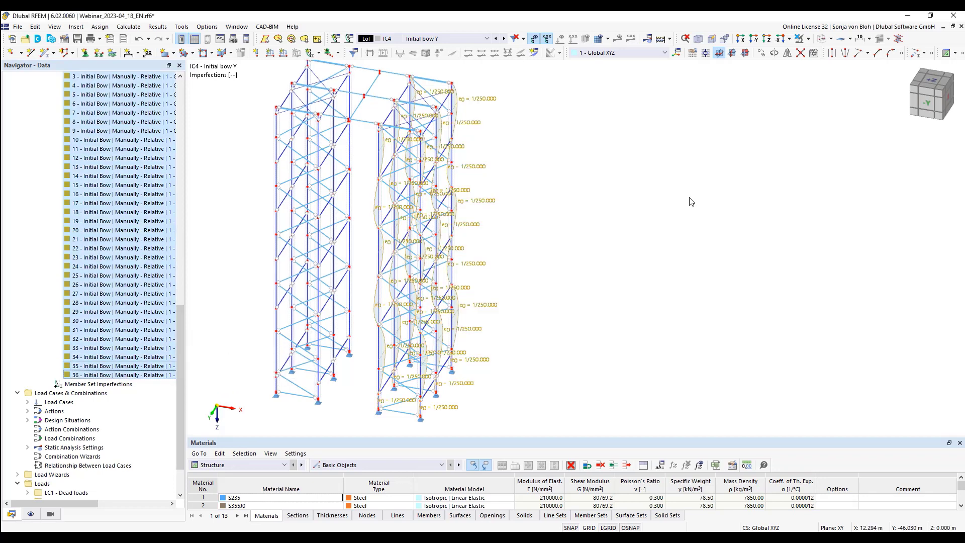
{"action": "left_click", "coordinate": [787, 53]}
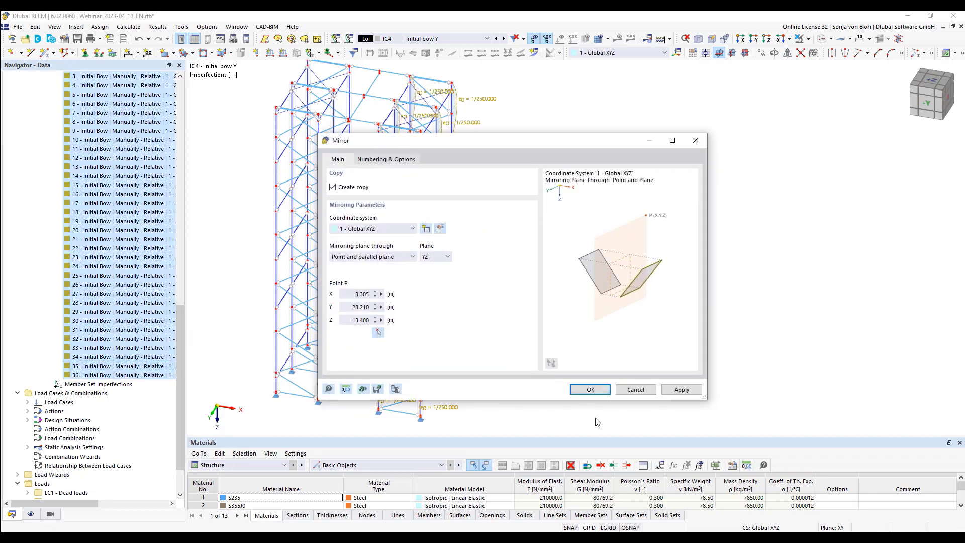
{"action": "left_click", "coordinate": [590, 390]}
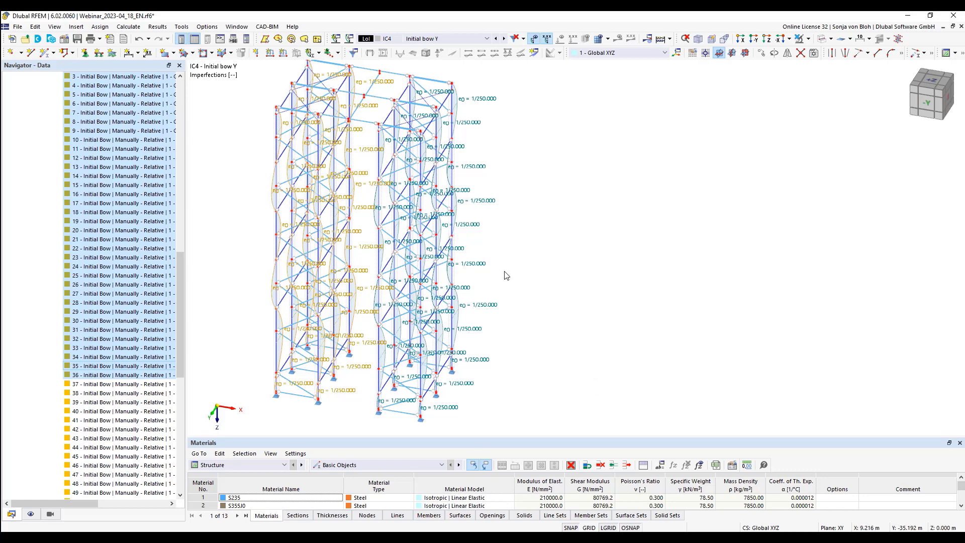
Step: Create imperfection case IC5 of type Group of Imperfection Cases and name it "IC1 + IC3"
{"action": "scroll", "coordinate": [179, 358], "scroll_direction": "up", "scroll_amount": 9}
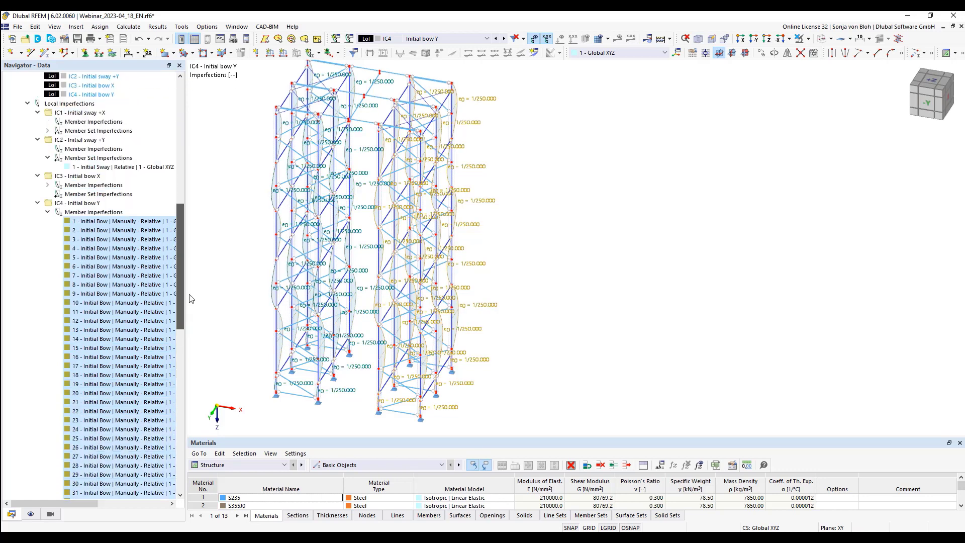
{"action": "left_click", "coordinate": [45, 286]}
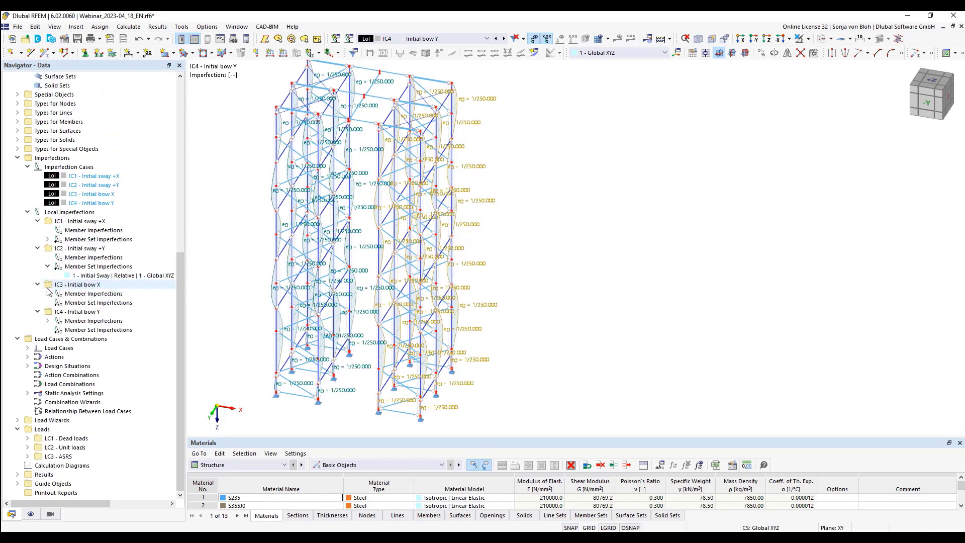
{"action": "scroll", "coordinate": [97, 306], "scroll_direction": "up", "scroll_amount": 5}
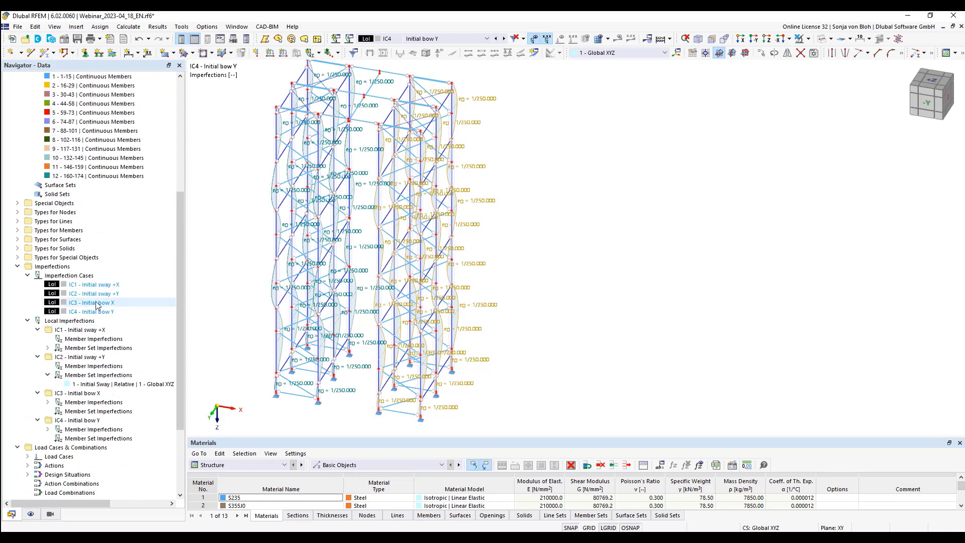
{"action": "right_click", "coordinate": [88, 277]}
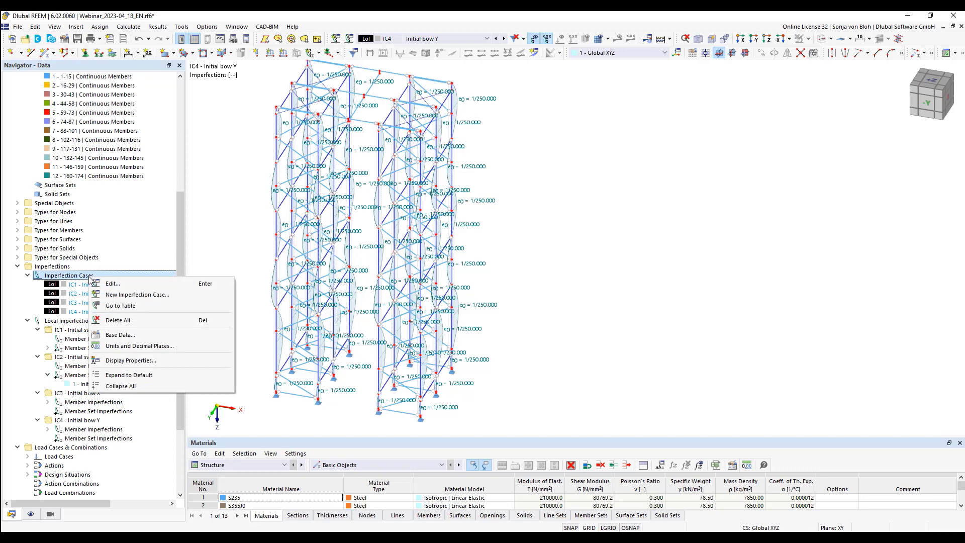
{"action": "left_click", "coordinate": [122, 294]}
{"action": "left_click", "coordinate": [414, 184]}
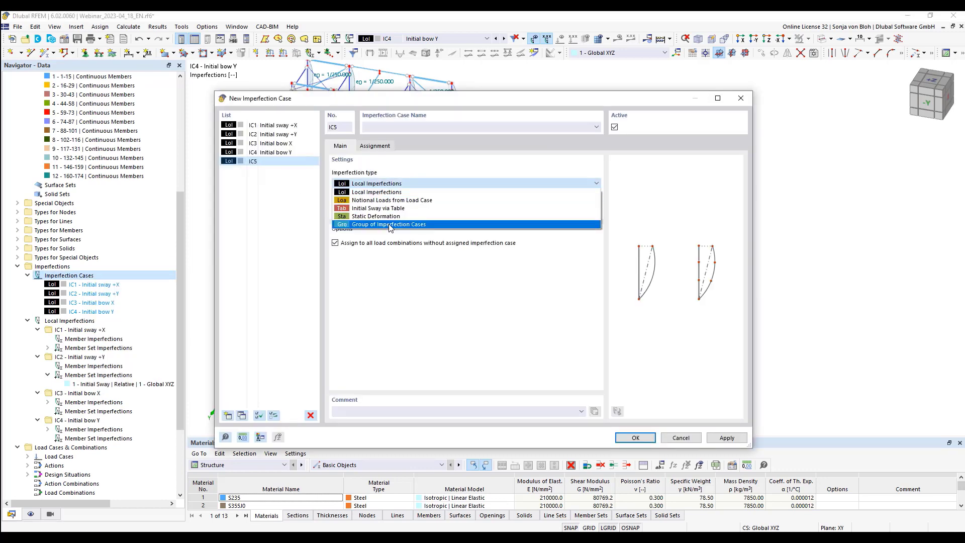
{"action": "left_click", "coordinate": [390, 224]}
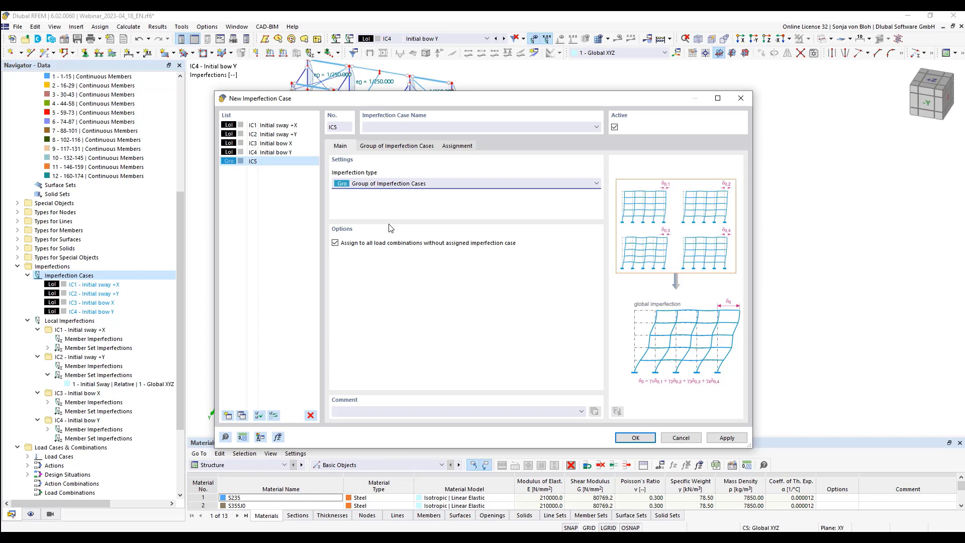
{"action": "left_click", "coordinate": [395, 128]}
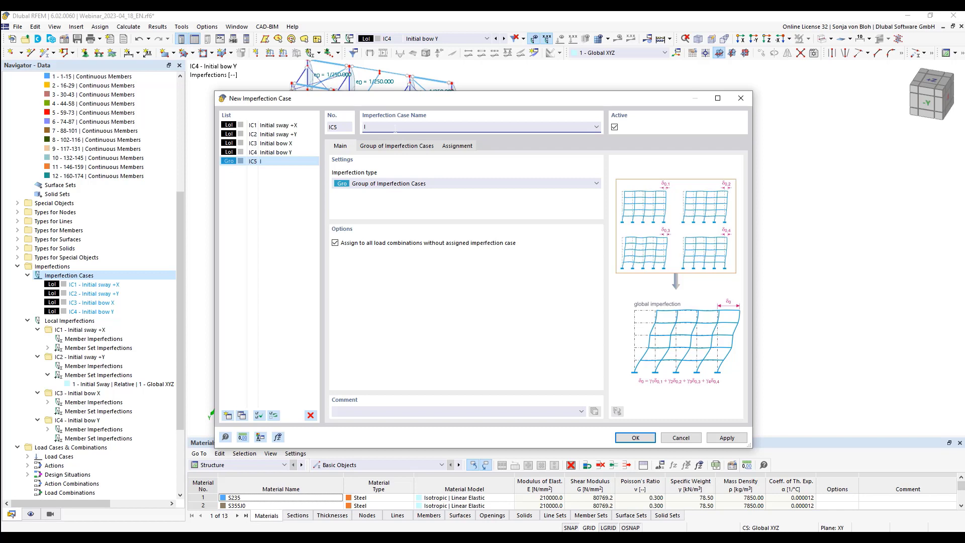
{"action": "type", "text": "IC1 + IC3"}
Step: Combine IC1 - Initial sway +X and IC3 - Initial bow X in the IC5 group with the operator "and"
{"action": "left_click", "coordinate": [398, 146]}
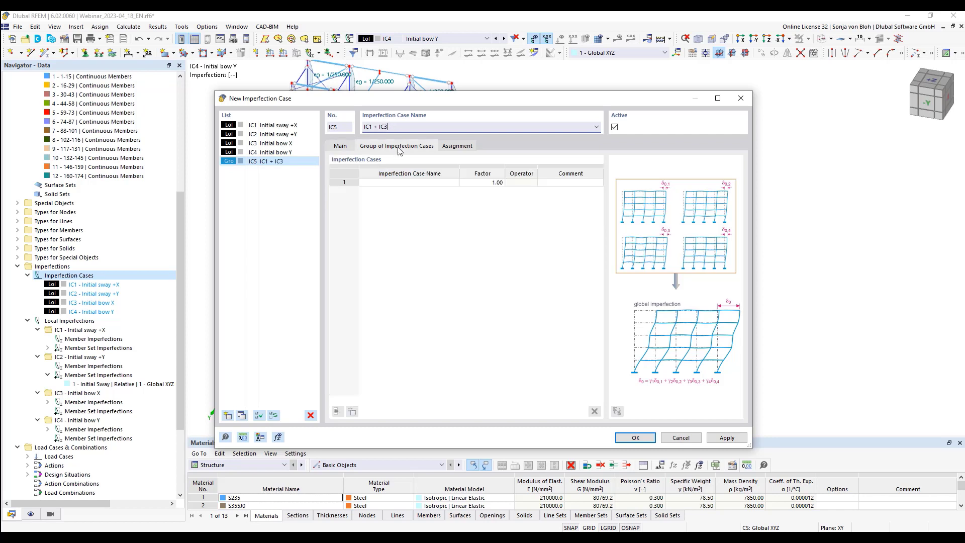
{"action": "left_click", "coordinate": [422, 182]}
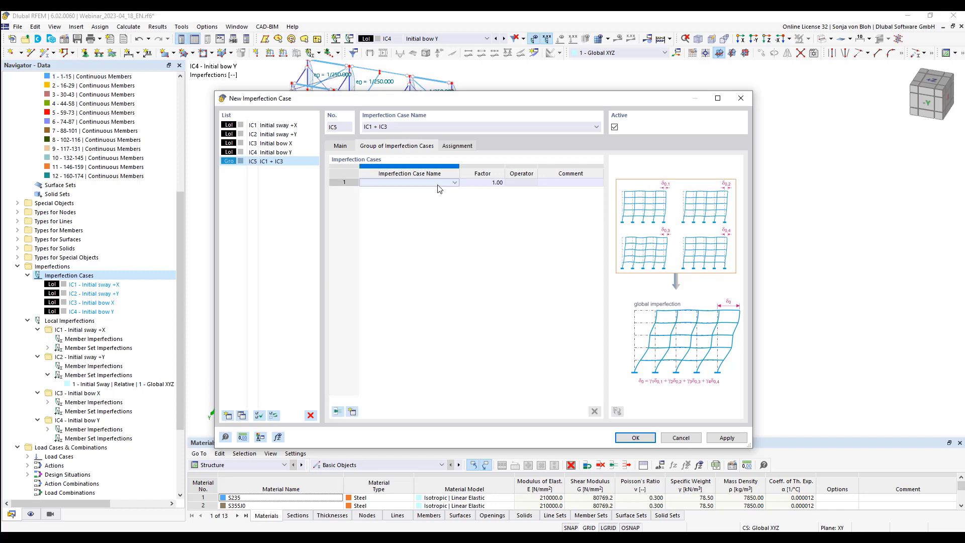
{"action": "left_click", "coordinate": [456, 183]}
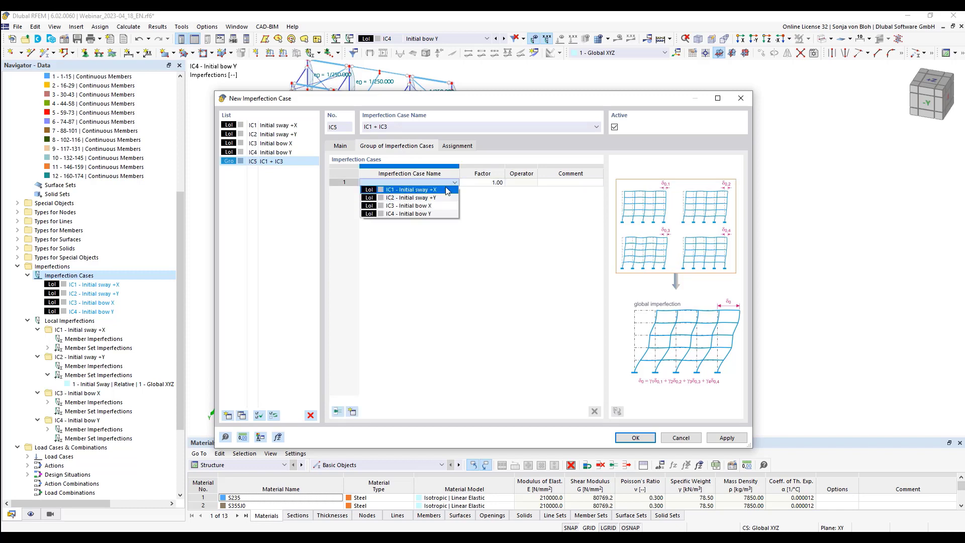
{"action": "left_click", "coordinate": [447, 190]}
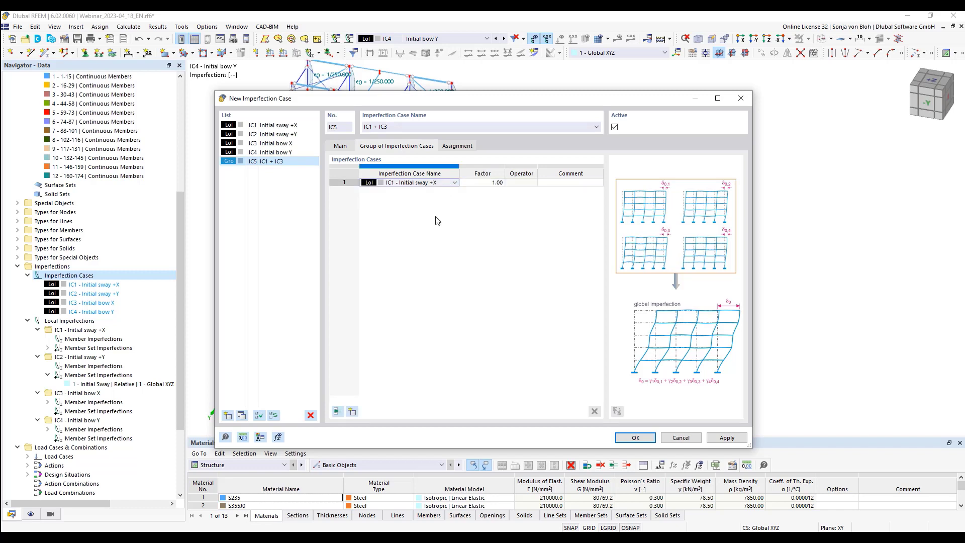
{"action": "left_click", "coordinate": [352, 412]}
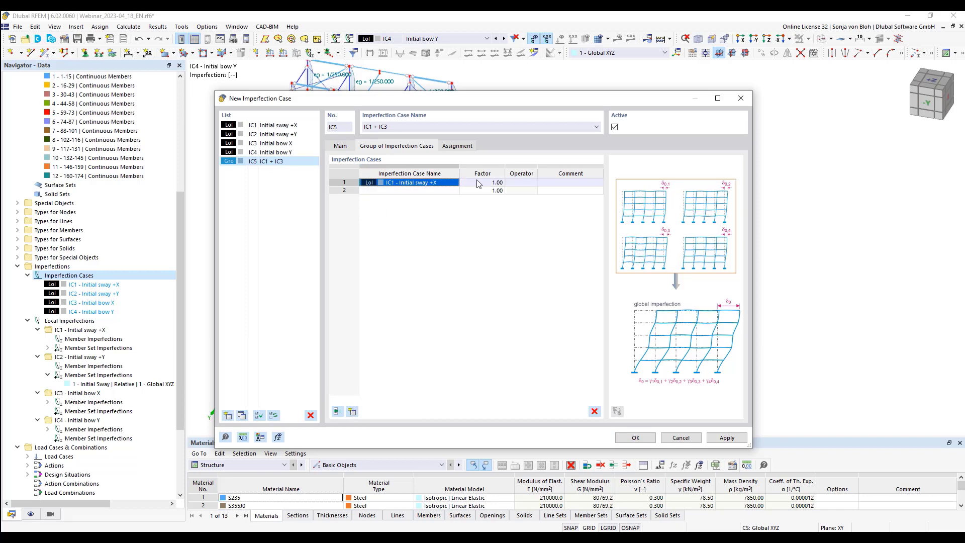
{"action": "left_click", "coordinate": [521, 185]}
{"action": "left_click", "coordinate": [532, 183]}
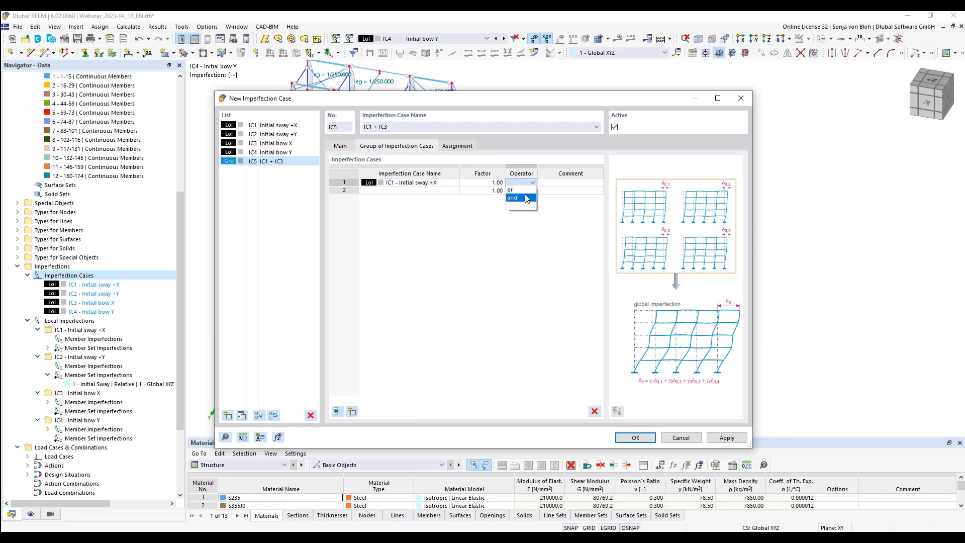
{"action": "left_click", "coordinate": [517, 192]}
{"action": "left_click", "coordinate": [435, 191]}
{"action": "left_click", "coordinate": [454, 190]}
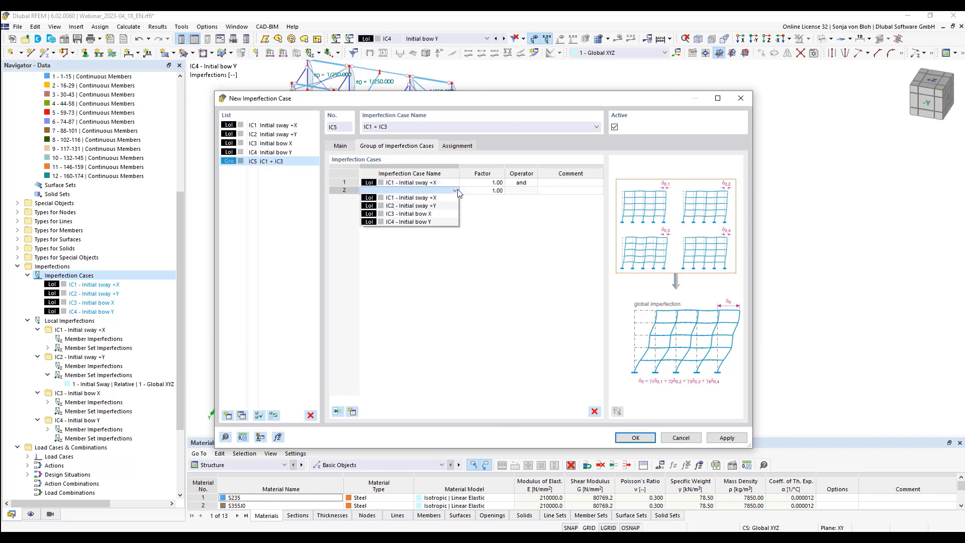
{"action": "left_click", "coordinate": [439, 214]}
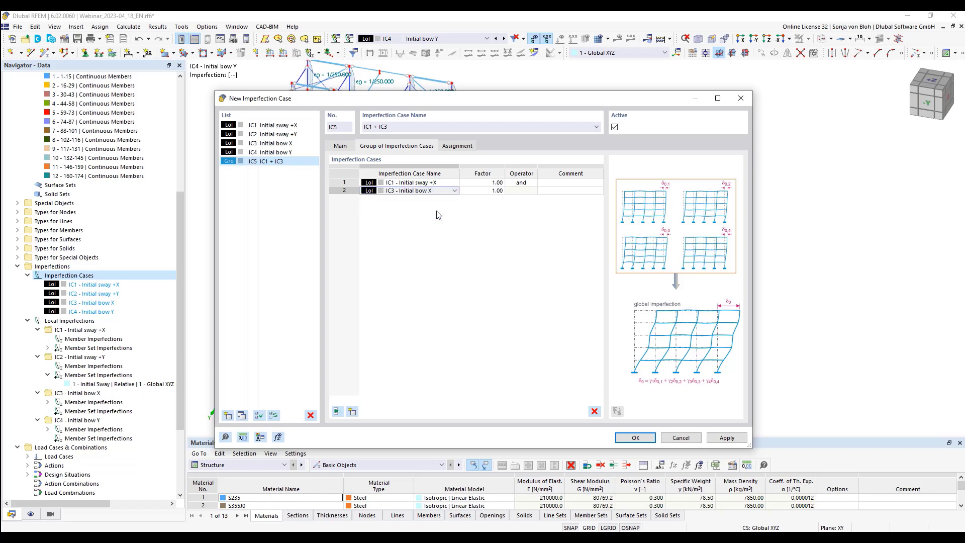
Step: Create imperfection case IC6 of type Group of Imperfection Cases and name it "IC2 + IC4"
{"action": "left_click", "coordinate": [227, 416]}
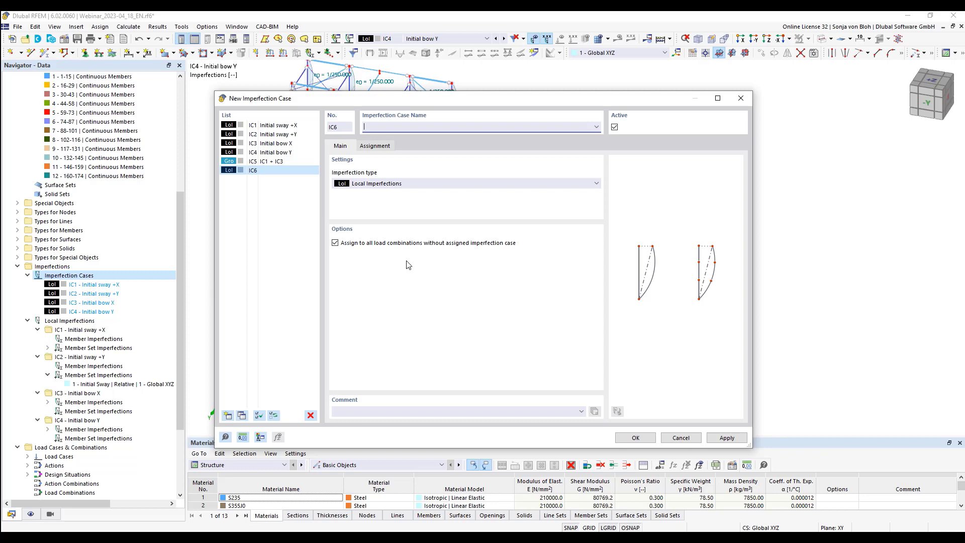
{"action": "left_click", "coordinate": [433, 183]}
{"action": "left_click", "coordinate": [403, 225]}
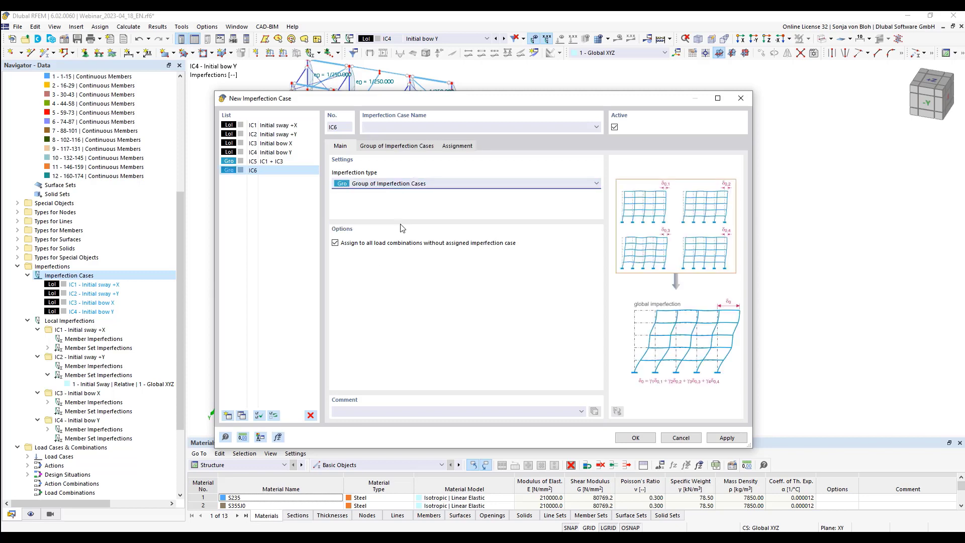
{"action": "left_click", "coordinate": [379, 129]}
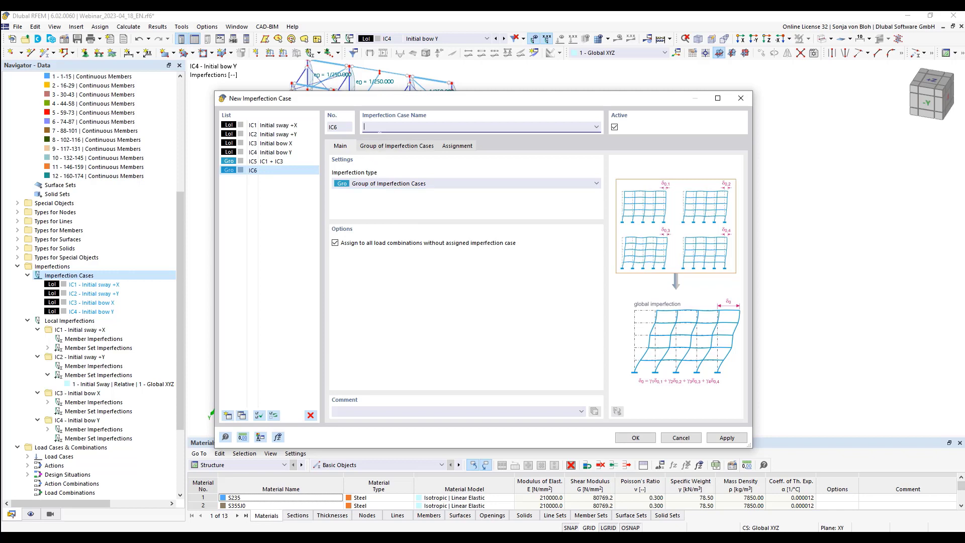
{"action": "type", "text": "IC2 + IC4"}
Step: Combine IC2 - Initial sway +Y and IC4 - Initial bow Y in the IC6 group with the operator "and"
{"action": "left_click", "coordinate": [389, 147]}
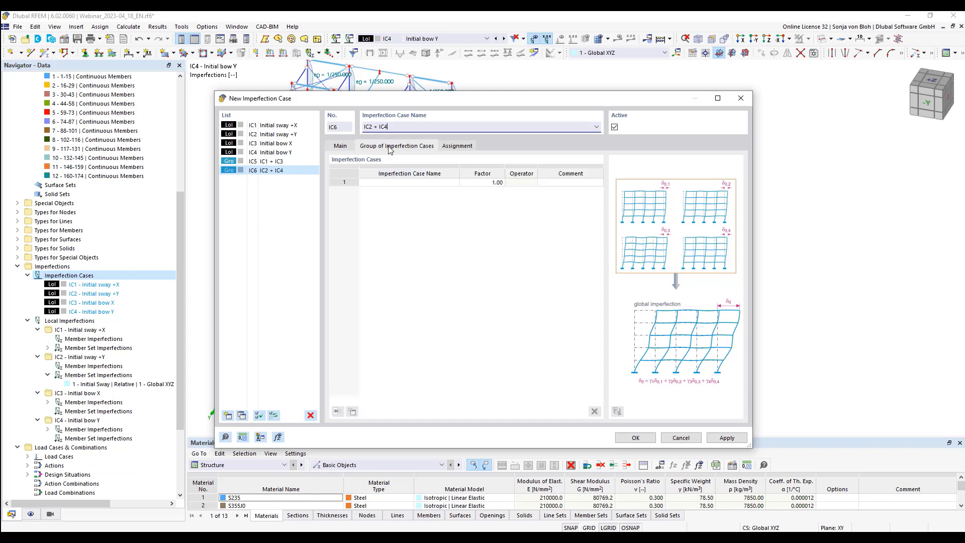
{"action": "left_click", "coordinate": [456, 182]}
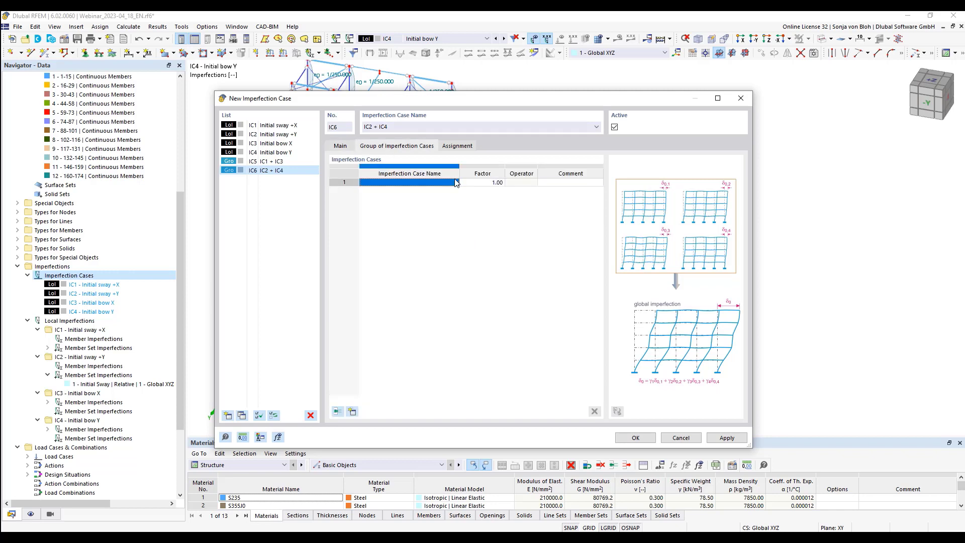
{"action": "left_click", "coordinate": [456, 184]}
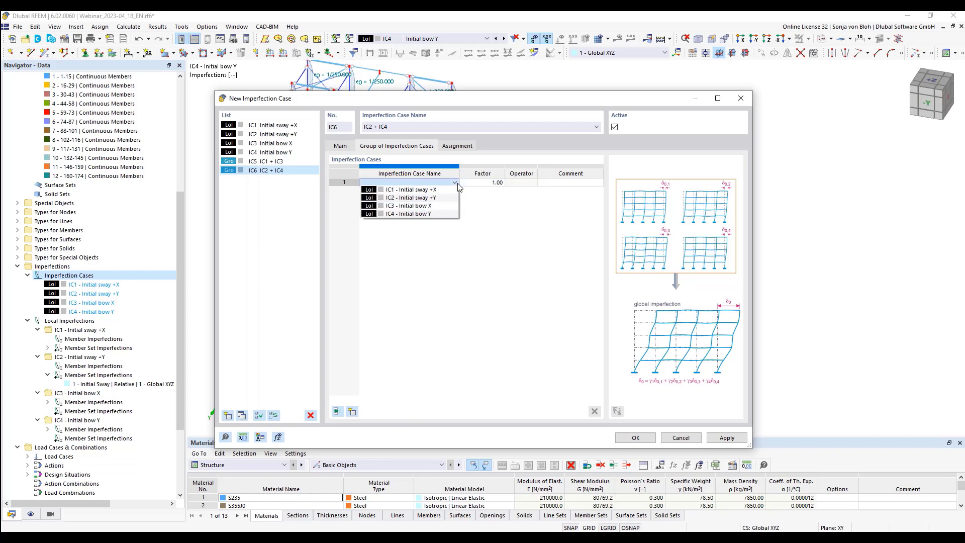
{"action": "left_click", "coordinate": [433, 197]}
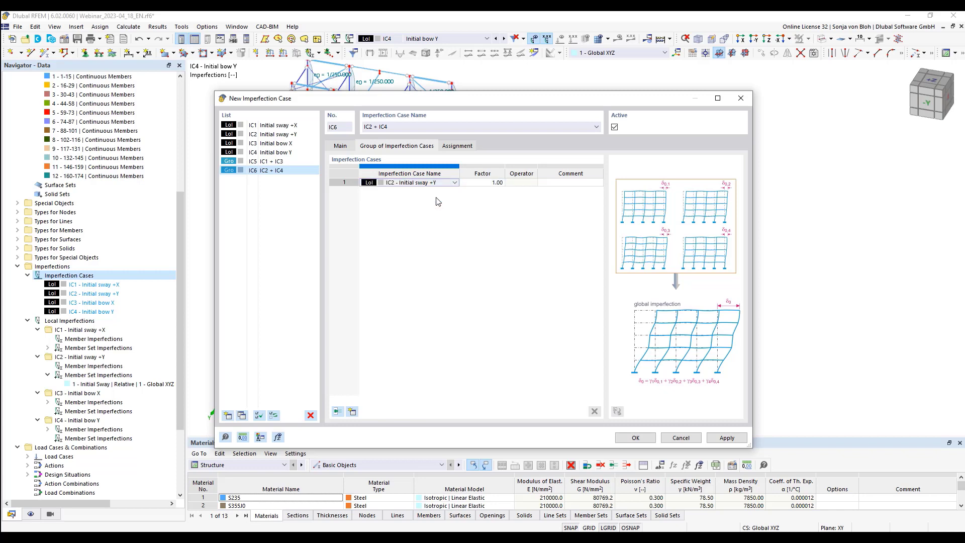
{"action": "left_click", "coordinate": [353, 413]}
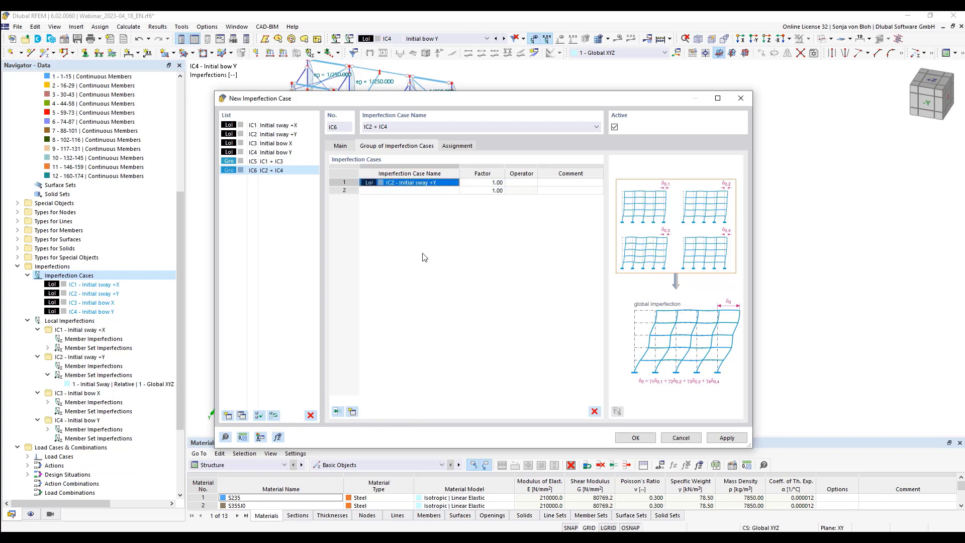
{"action": "left_click", "coordinate": [520, 183]}
{"action": "left_click", "coordinate": [533, 184]}
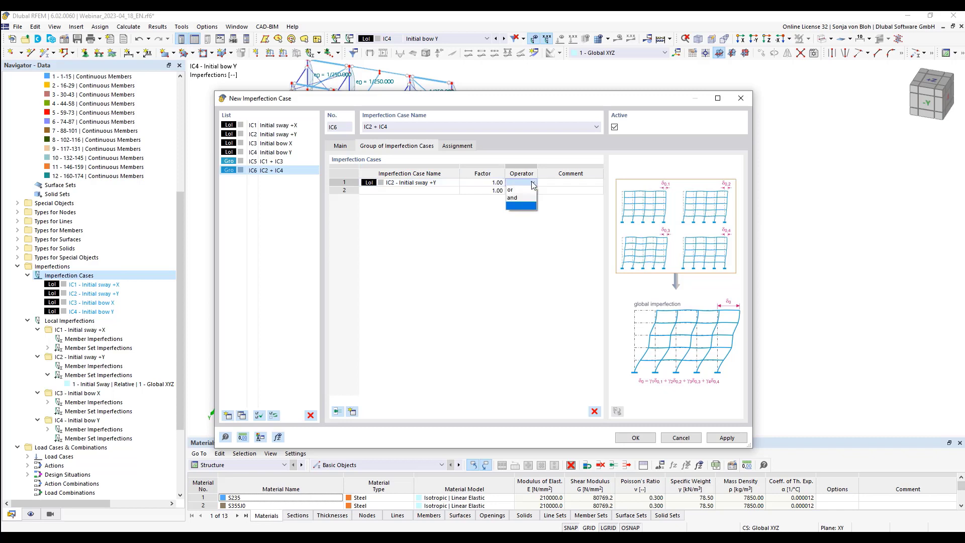
{"action": "left_click", "coordinate": [512, 198]}
{"action": "left_click", "coordinate": [443, 192]}
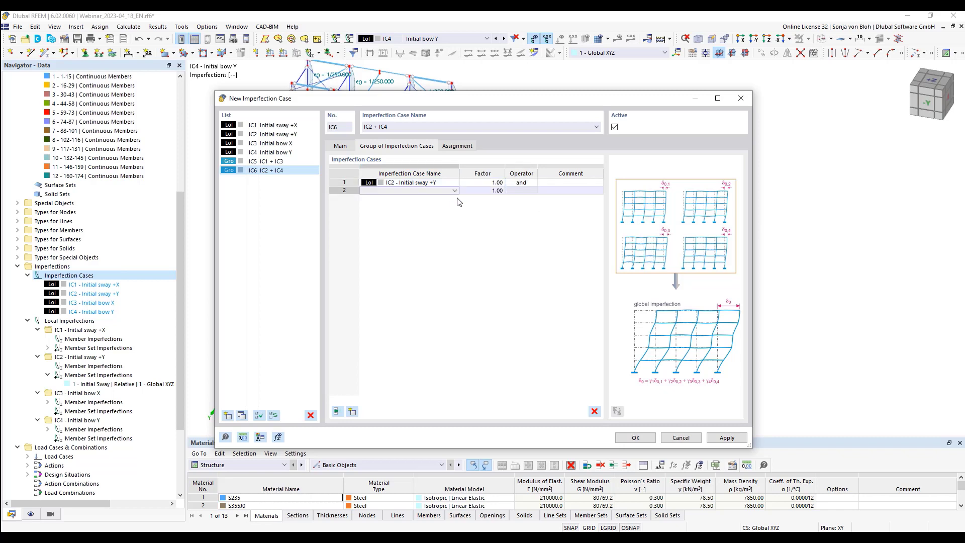
{"action": "left_click", "coordinate": [455, 190]}
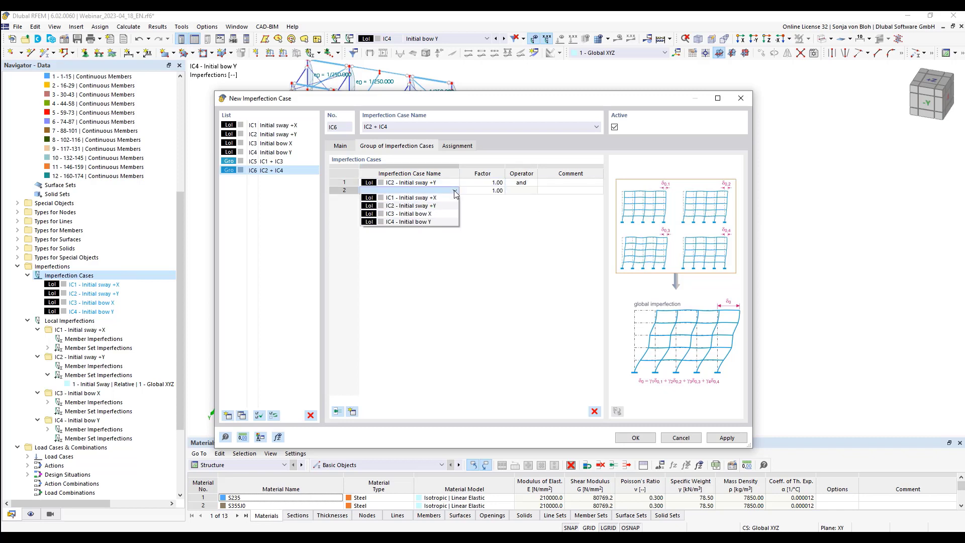
{"action": "left_click", "coordinate": [431, 222]}
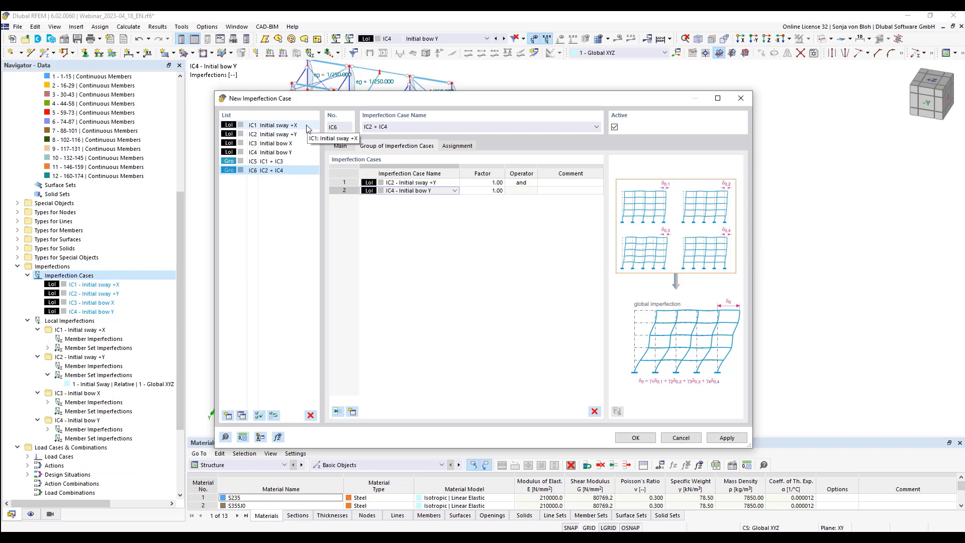
Step: Copy imperfection cases IC5 and IC6 together, and rename the first copy, IC7, as "IC1 - IC3"
{"action": "left_click", "coordinate": [282, 163], "text": "ctrl"}
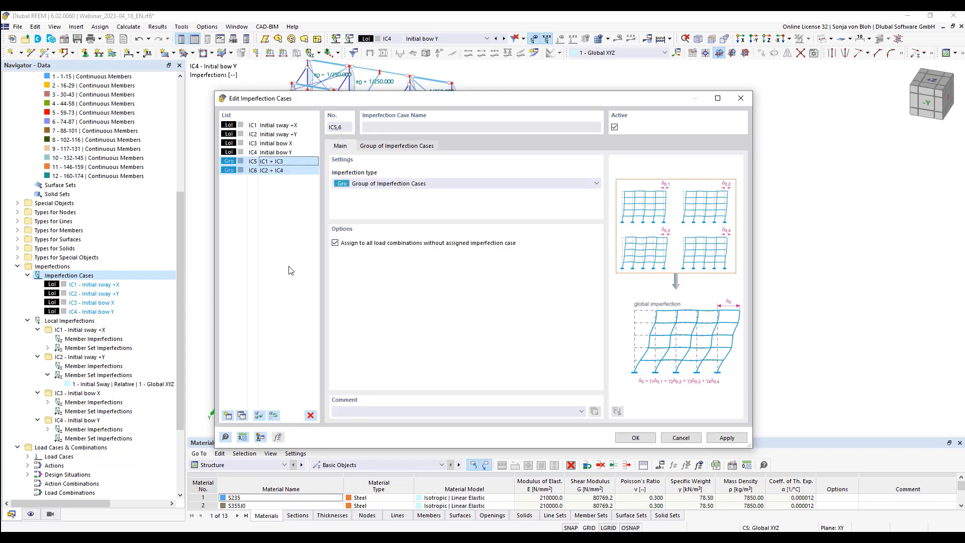
{"action": "left_click", "coordinate": [244, 417]}
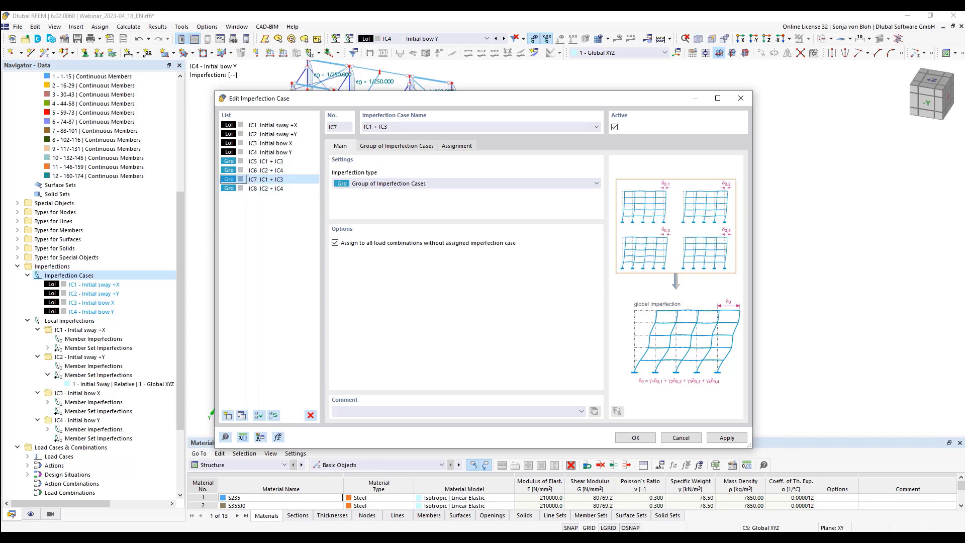
{"action": "key", "text": "Delete"}
{"action": "key", "text": "Delete"}
{"action": "type", "text": "-"}
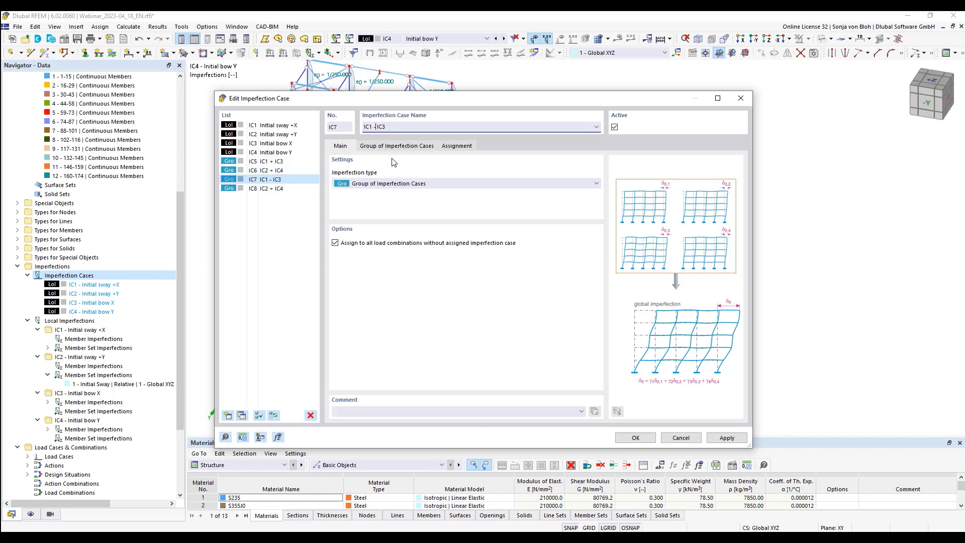
Step: Set the factor of IC3 - Initial bow X to -1 in the IC7 group
{"action": "left_click", "coordinate": [400, 146]}
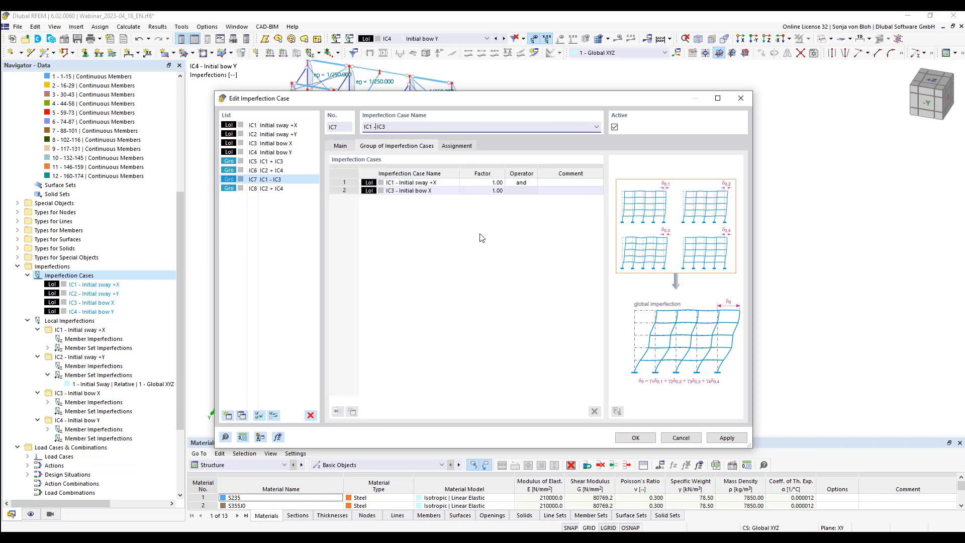
{"action": "left_click", "coordinate": [484, 191]}
{"action": "type", "text": "-1"}
{"action": "key", "text": "Up"}
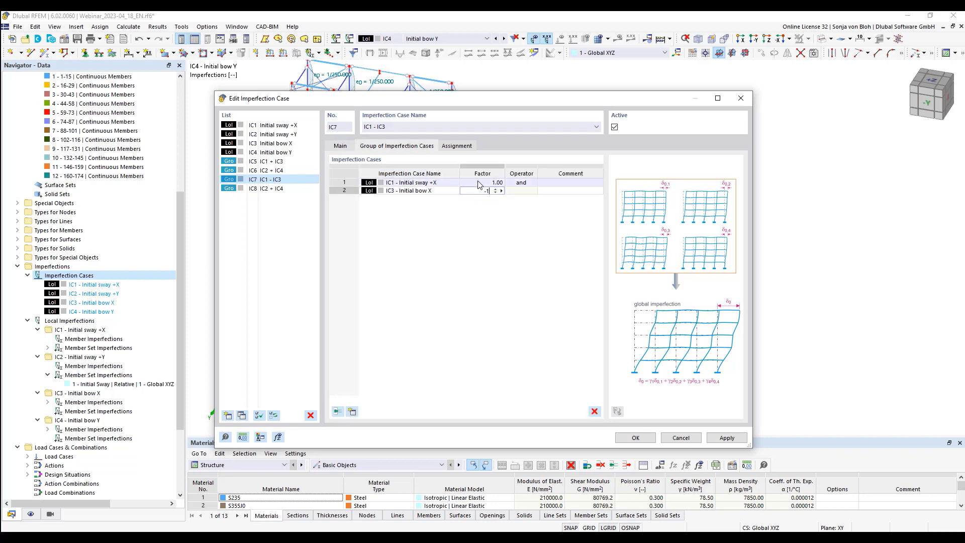
Step: Rename IC8 as "IC2 - IC4" and set the factor of IC4 - Initial bow Y to -1 in its group
{"action": "left_click", "coordinate": [279, 188]}
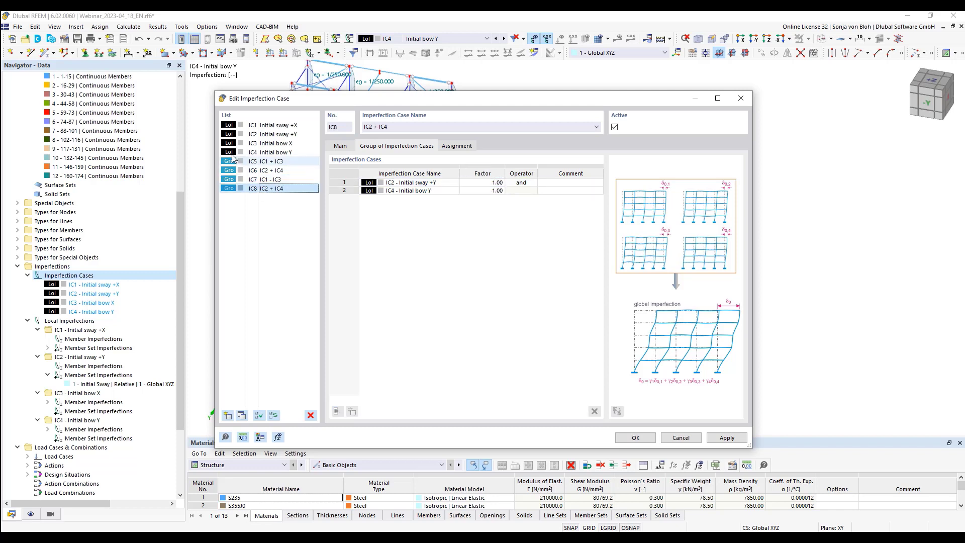
{"action": "left_click", "coordinate": [377, 127]}
{"action": "key", "text": "BackSpace"}
{"action": "type", "text": "-"}
{"action": "left_click", "coordinate": [486, 191]}
{"action": "type", "text": "-1"}
{"action": "key", "text": "Return"}
{"action": "left_click", "coordinate": [484, 183]}
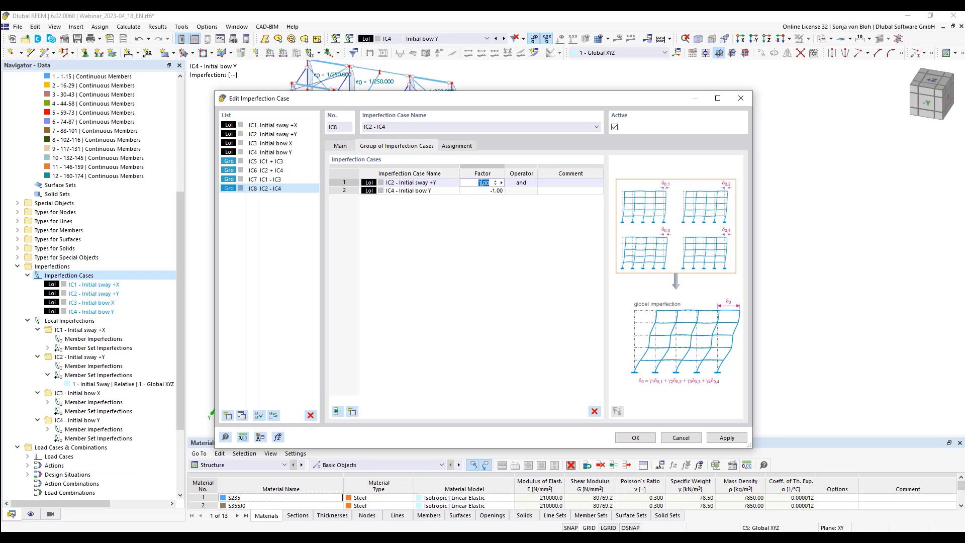
Step: Deactivate the four local imperfection cases IC1 to IC4 together and accept all imperfection case settings
{"action": "left_click", "coordinate": [276, 125]}
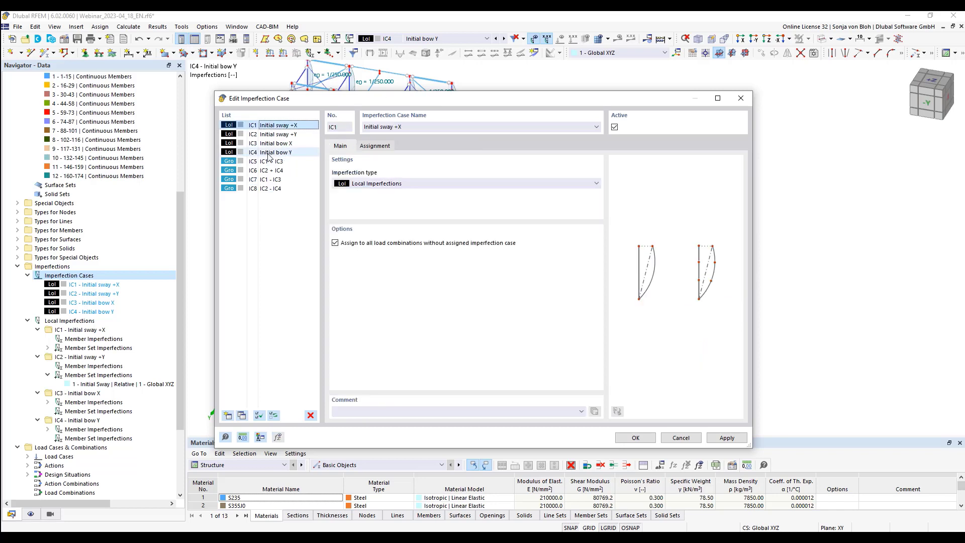
{"action": "left_click", "coordinate": [269, 152], "text": "shift"}
{"action": "left_click", "coordinate": [615, 127]}
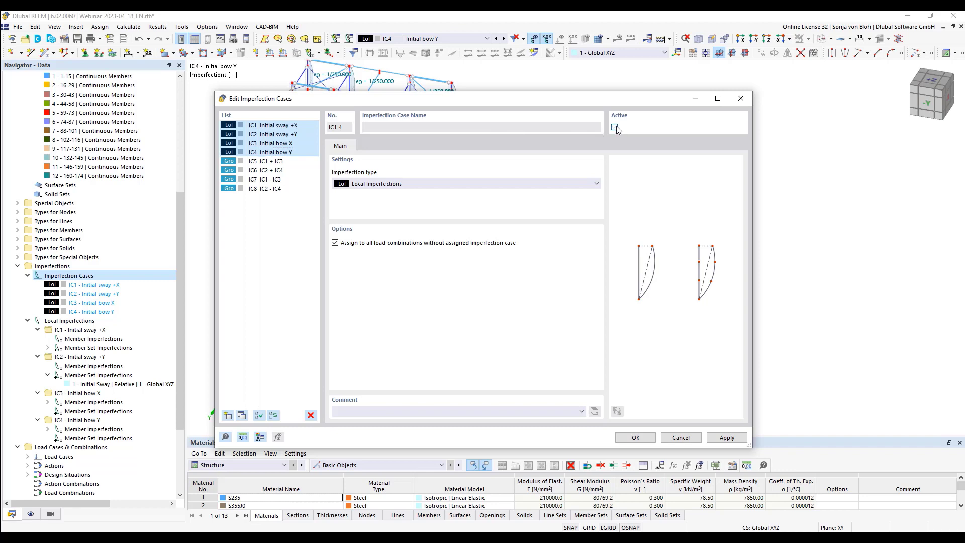
{"action": "left_click", "coordinate": [627, 437]}
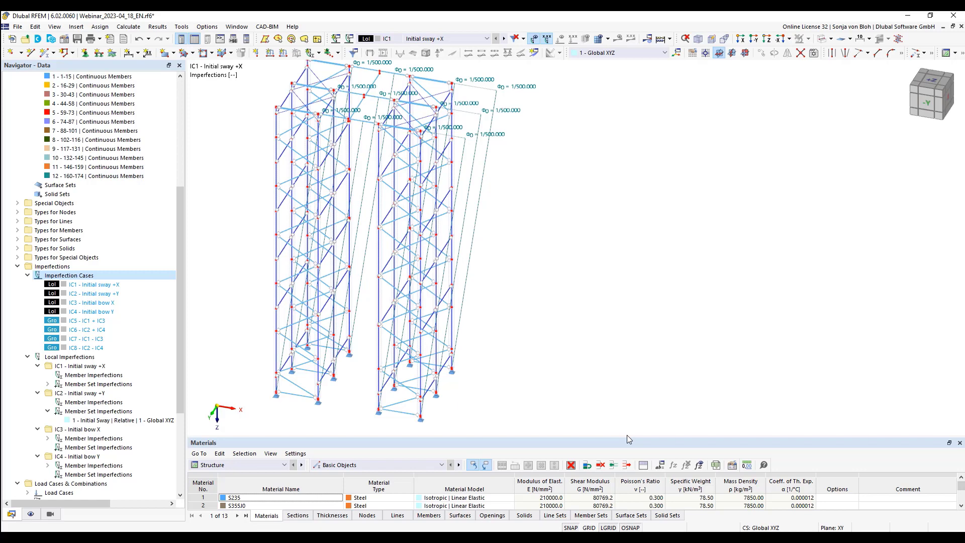
Step: Review the add-ons and the load combination and load wizard standards in the model's base data
{"action": "scroll", "coordinate": [180, 385], "scroll_direction": "up", "scroll_amount": 7}
{"action": "right_click", "coordinate": [67, 95]}
{"action": "left_click", "coordinate": [89, 107]}
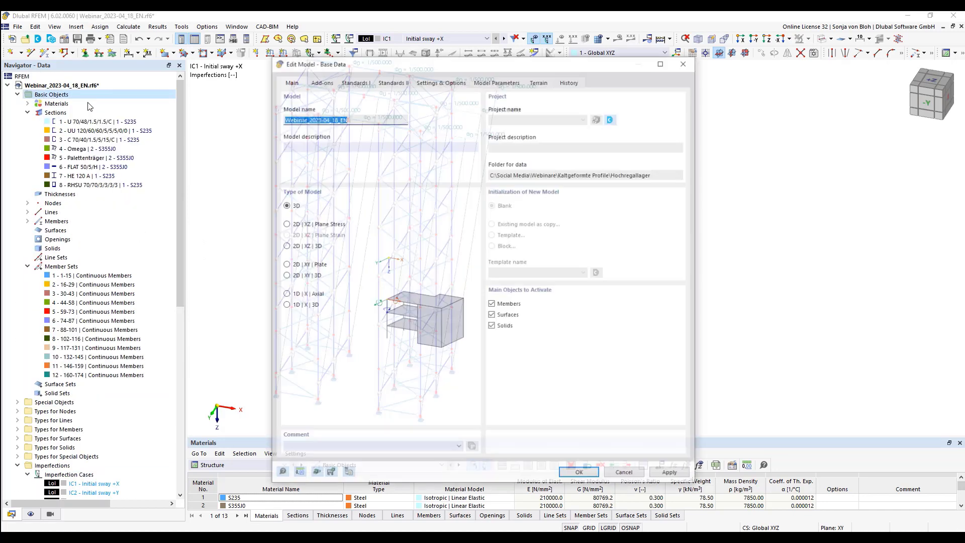
{"action": "left_click", "coordinate": [317, 82]}
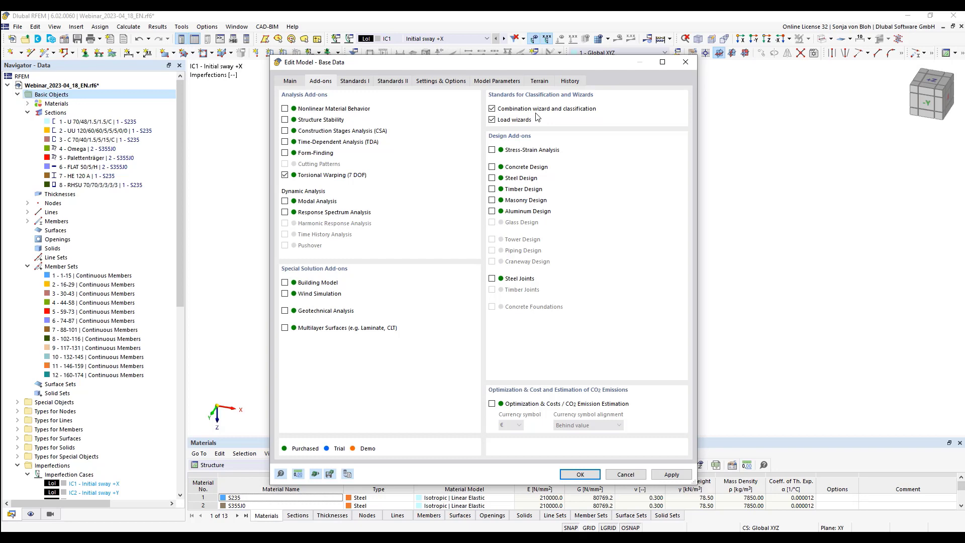
{"action": "left_click", "coordinate": [362, 82]}
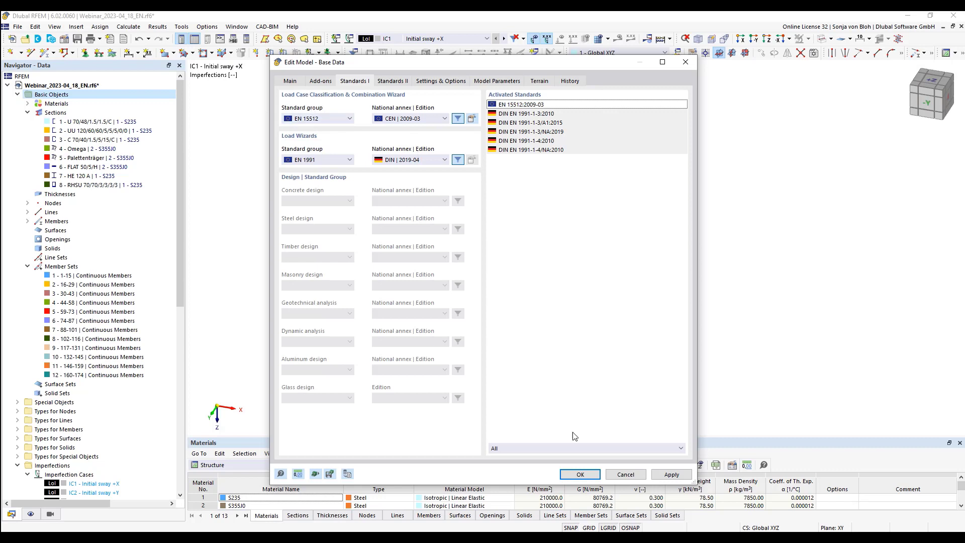
{"action": "left_click", "coordinate": [623, 476]}
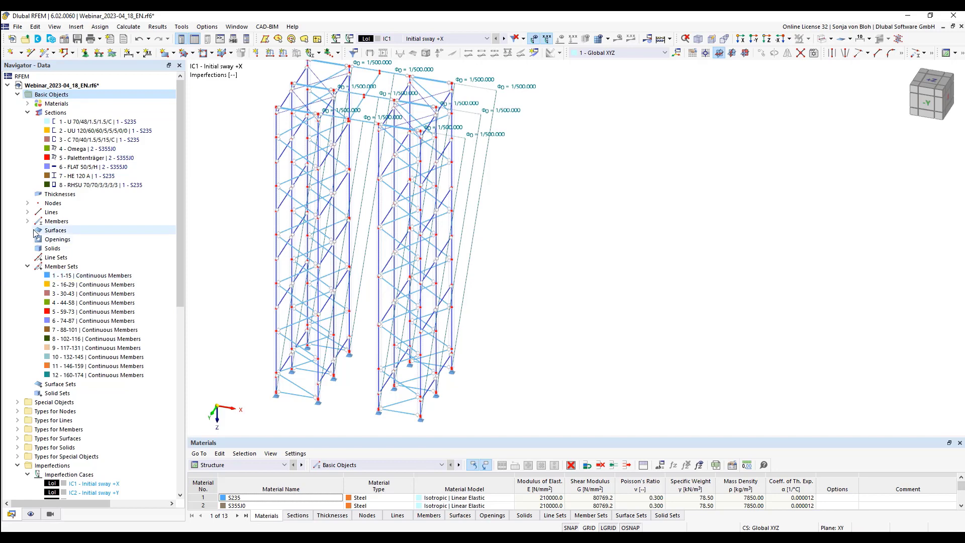
Step: Create a combination wizard generating load combinations for non-linear analysis with SA2 - Second-order (P-Δ) and imperfection cases considered
{"action": "left_click_drag", "start_coordinate": [179, 203], "coordinate": [179, 374]}
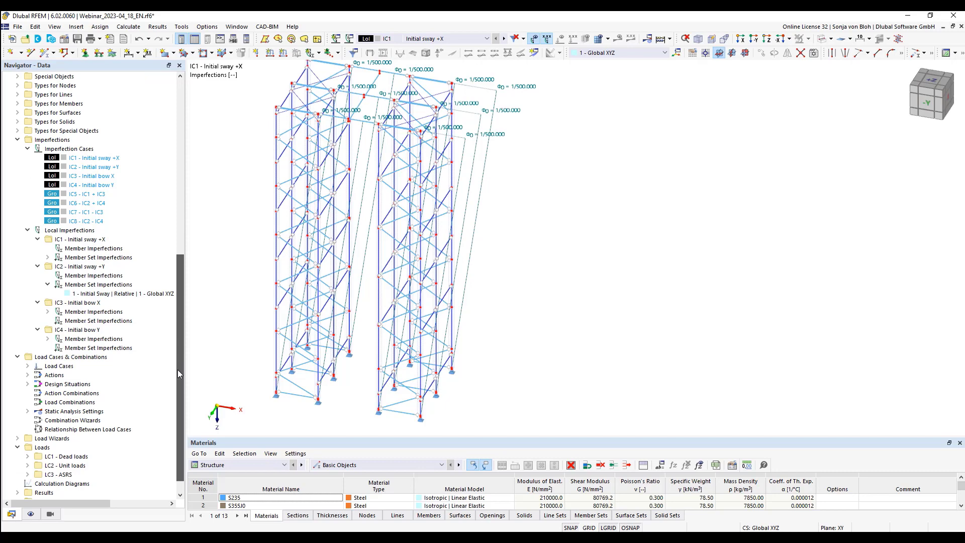
{"action": "left_click_drag", "start_coordinate": [180, 374], "coordinate": [179, 384]}
{"action": "right_click", "coordinate": [85, 402]}
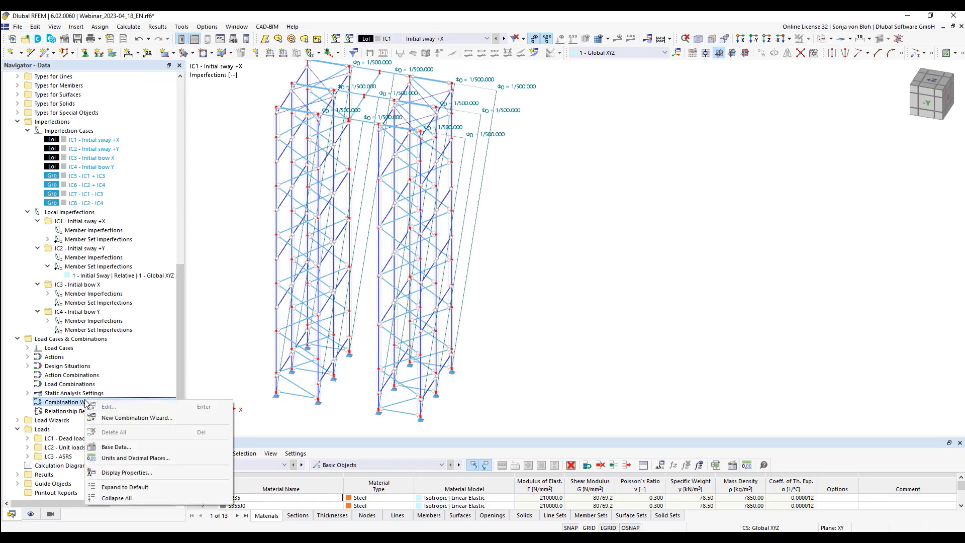
{"action": "left_click", "coordinate": [146, 420]}
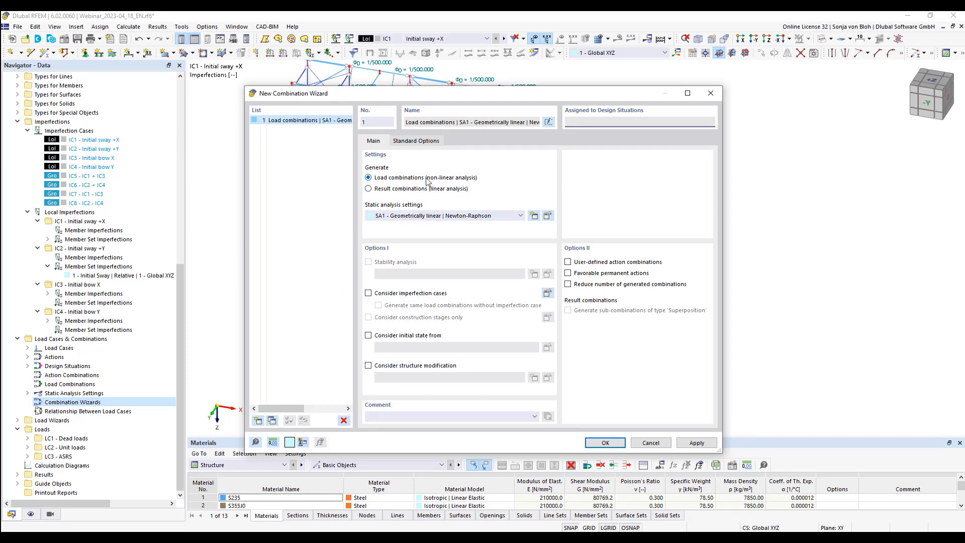
{"action": "left_click", "coordinate": [369, 179]}
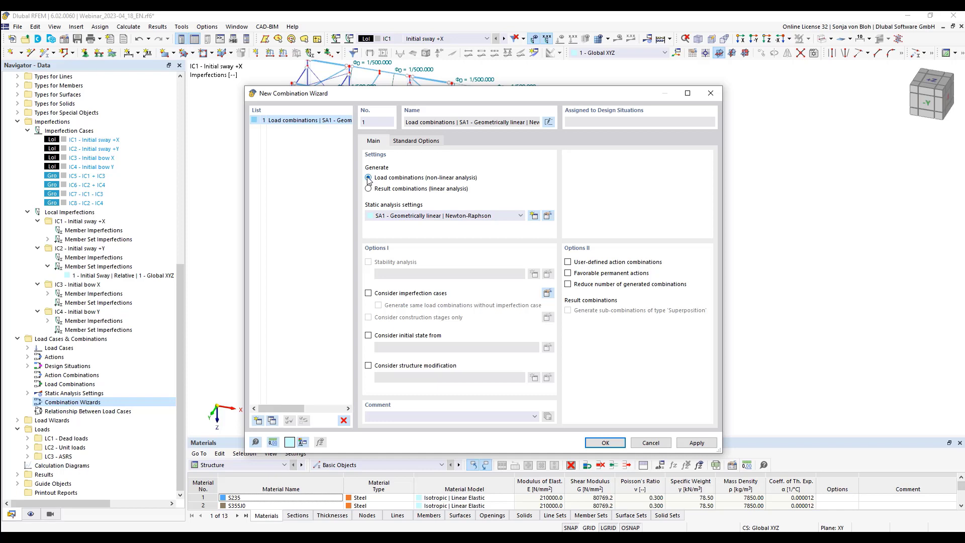
{"action": "left_click", "coordinate": [442, 216]}
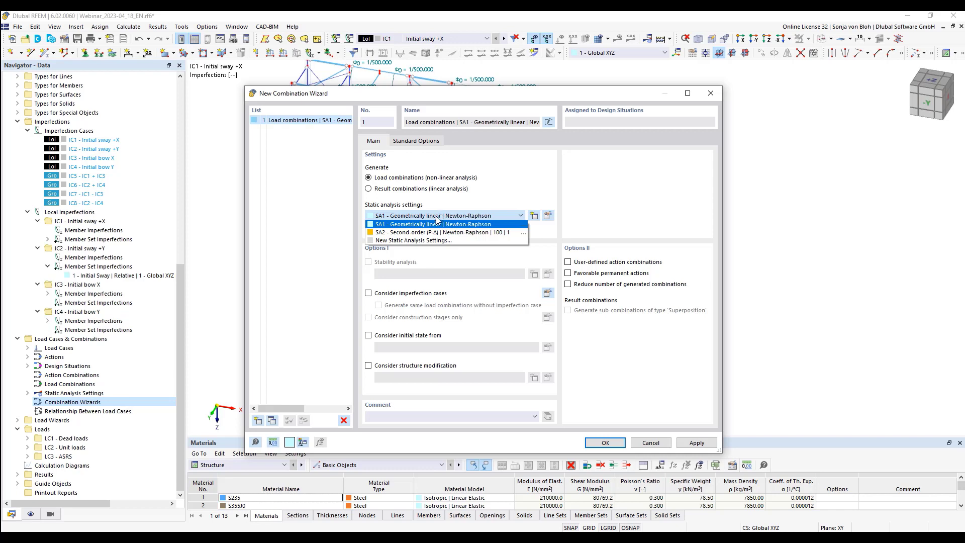
{"action": "left_click", "coordinate": [416, 233]}
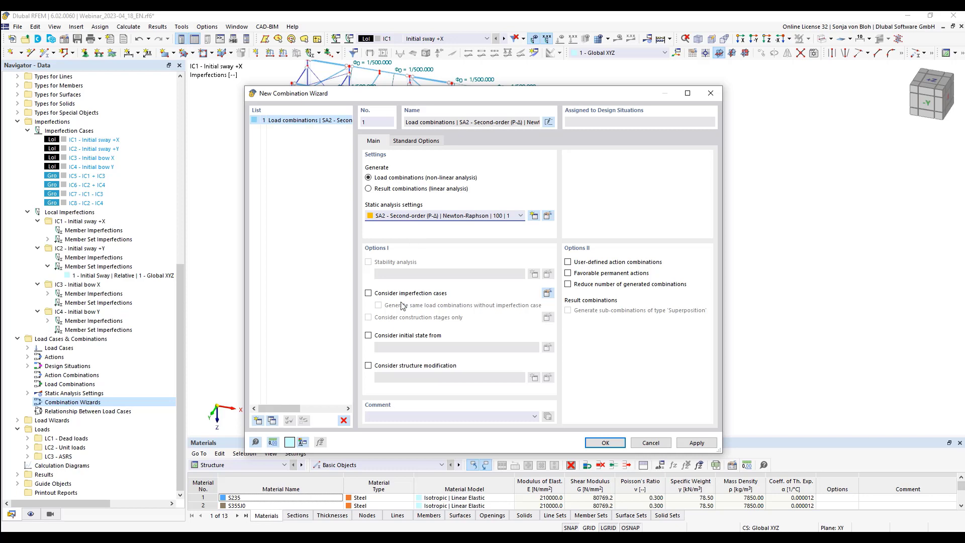
{"action": "left_click", "coordinate": [369, 293]}
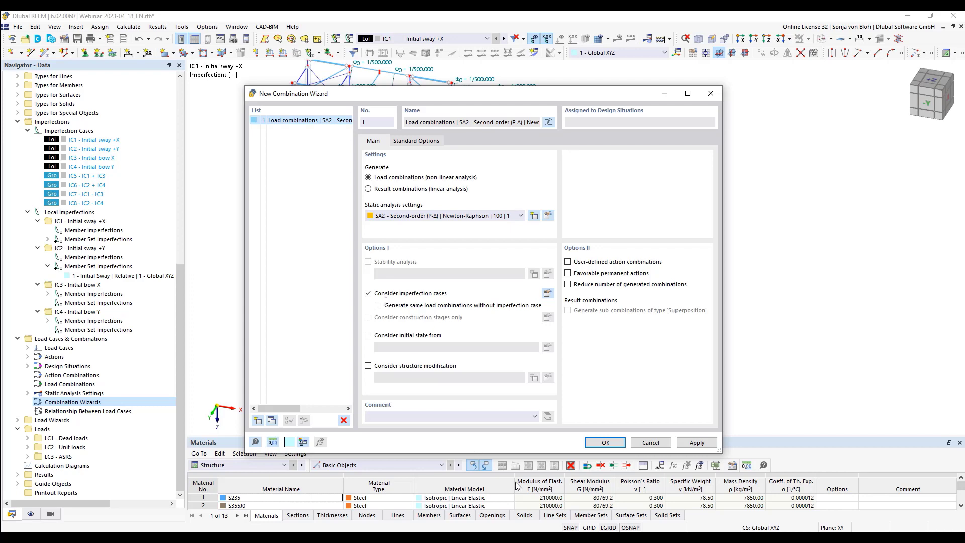
{"action": "left_click", "coordinate": [605, 442]}
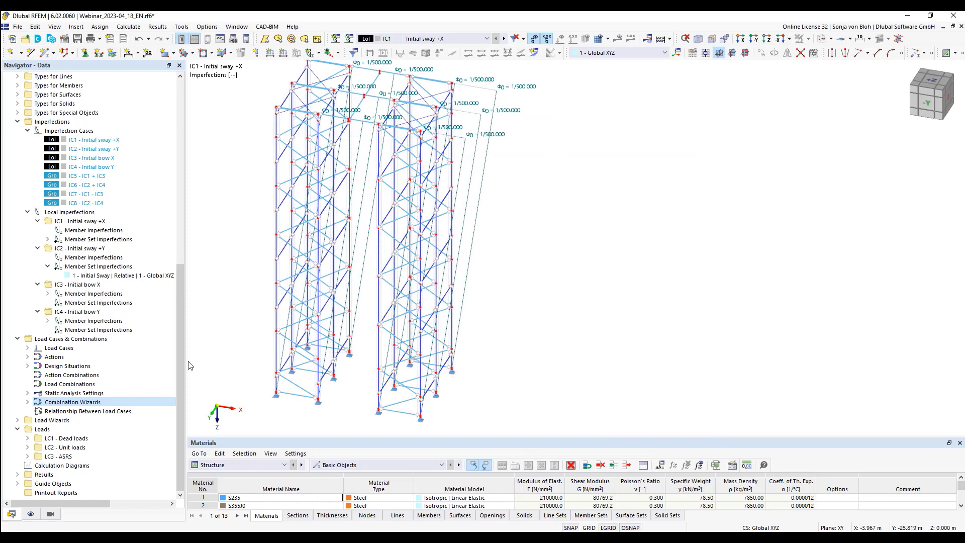
Step: Assign combination wizard 1 with SA2 - Second-order (P-Δ) to both design situations DS1 and DS2 together
{"action": "right_click", "coordinate": [83, 340]}
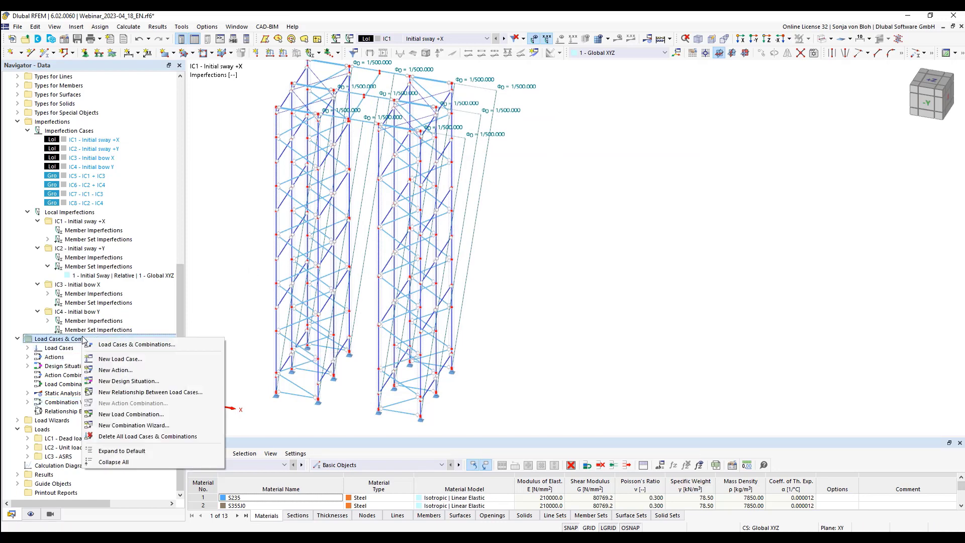
{"action": "left_click", "coordinate": [119, 346]}
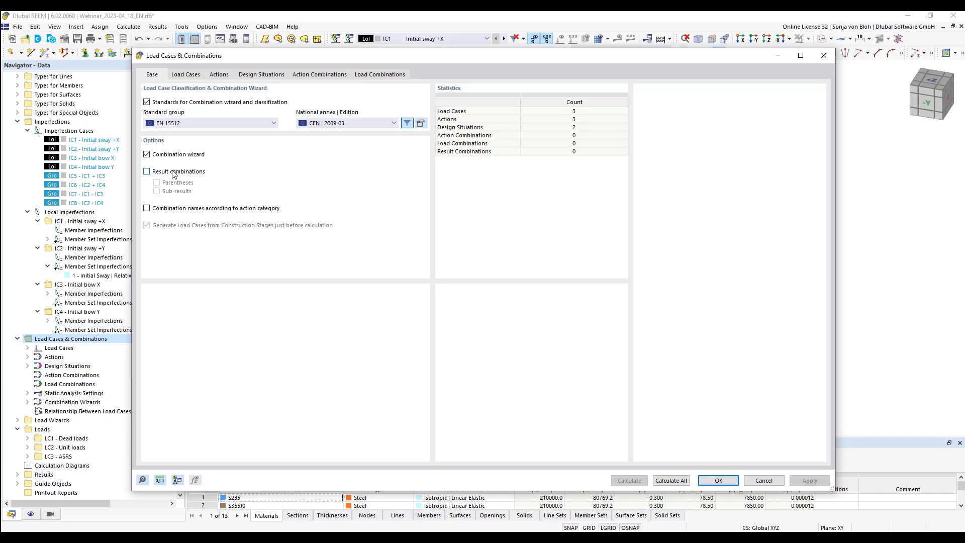
{"action": "left_click", "coordinate": [277, 75]}
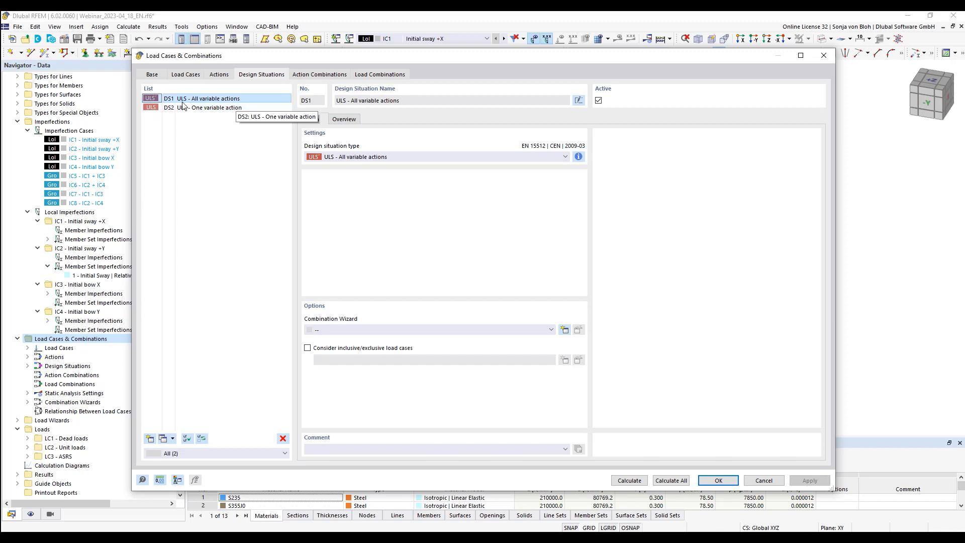
{"action": "left_click", "coordinate": [224, 110]}
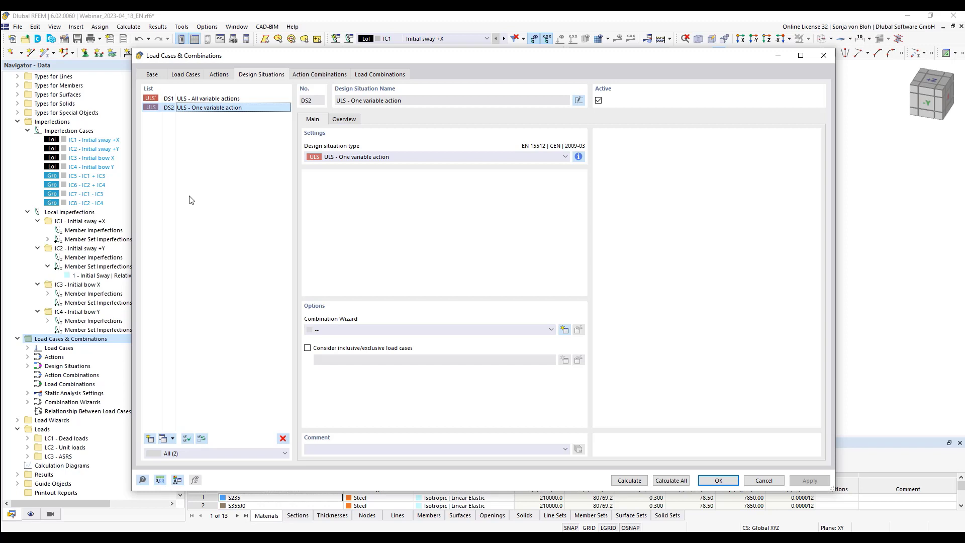
{"action": "left_click", "coordinate": [210, 100], "text": "ctrl"}
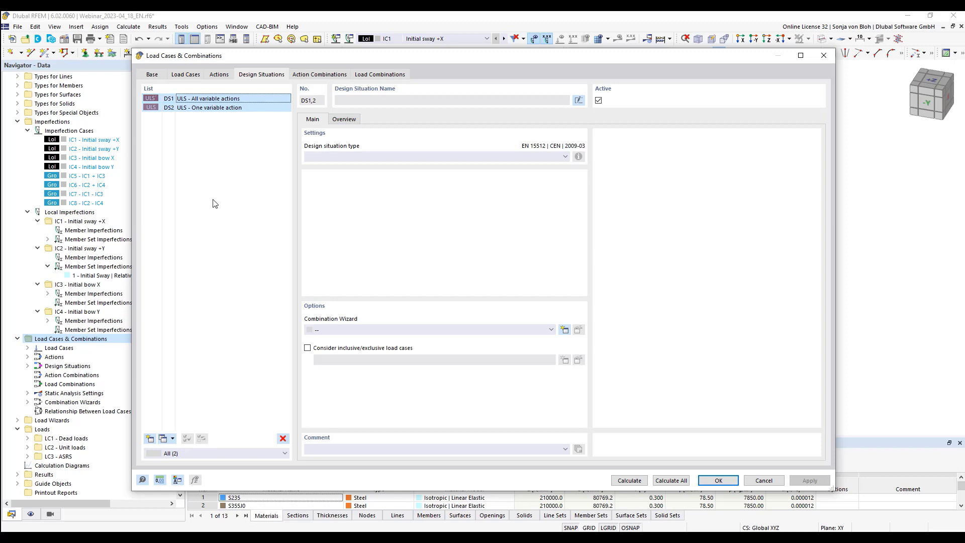
{"action": "left_click", "coordinate": [532, 328]}
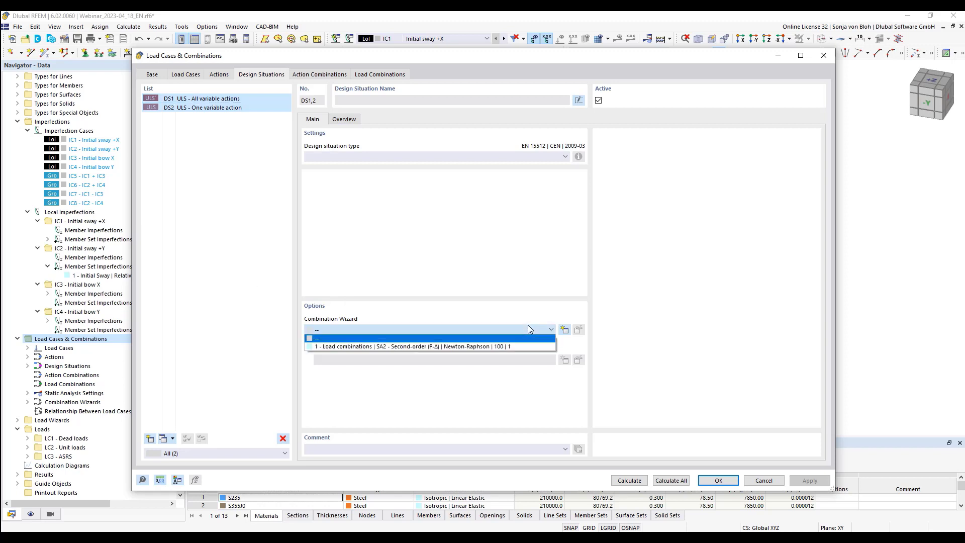
{"action": "left_click", "coordinate": [421, 346]}
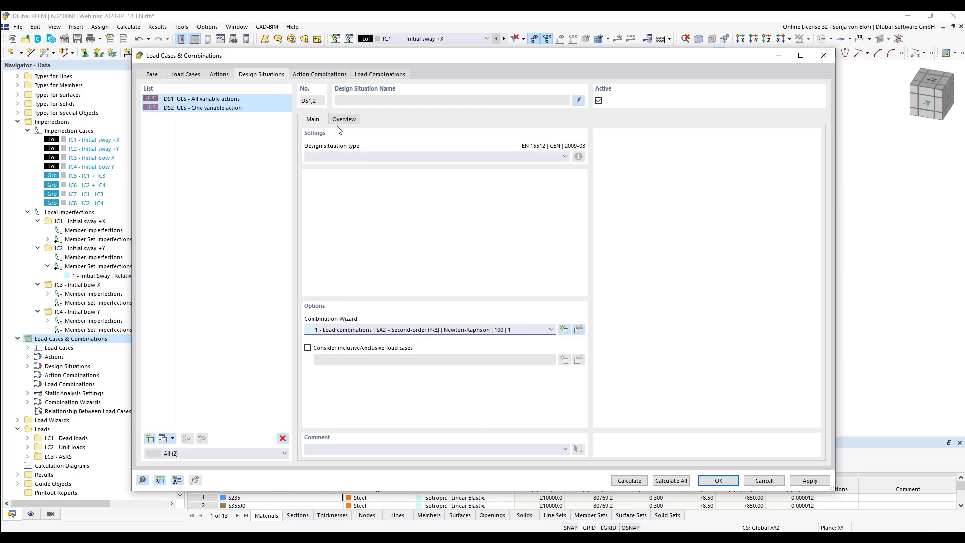
Step: Deactivate action combination AC5 (1.30 * A1) of design situation DS2 - ULS - One variable action
{"action": "left_click", "coordinate": [320, 75]}
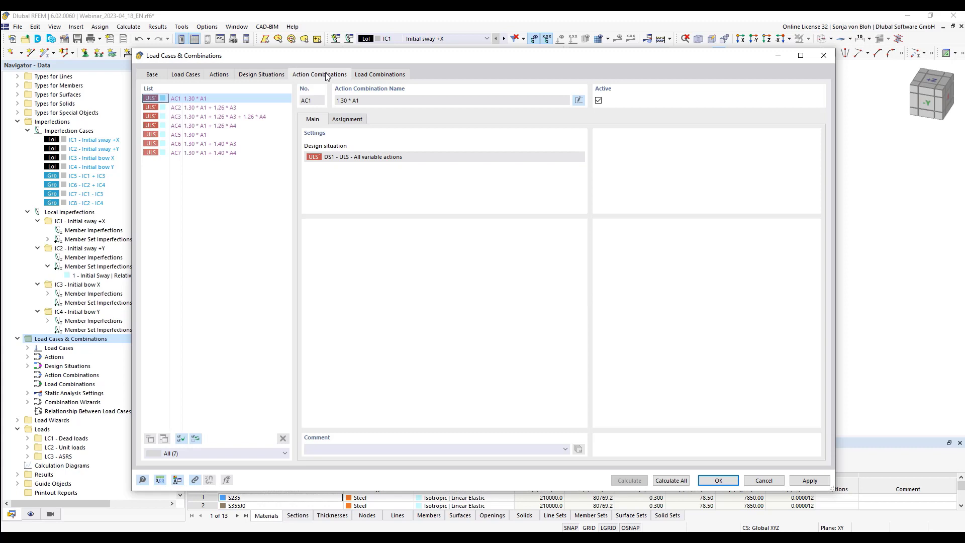
{"action": "left_click", "coordinate": [195, 136]}
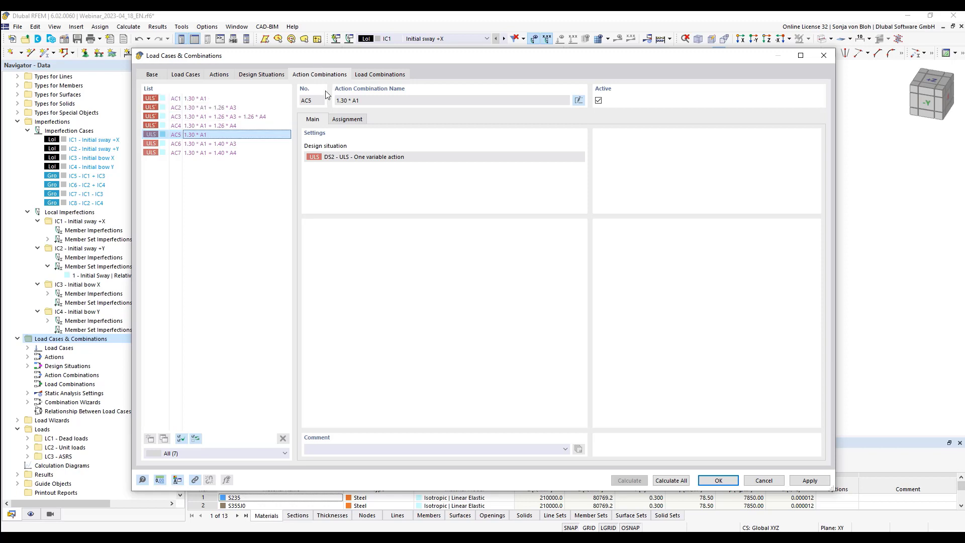
{"action": "left_click", "coordinate": [597, 99]}
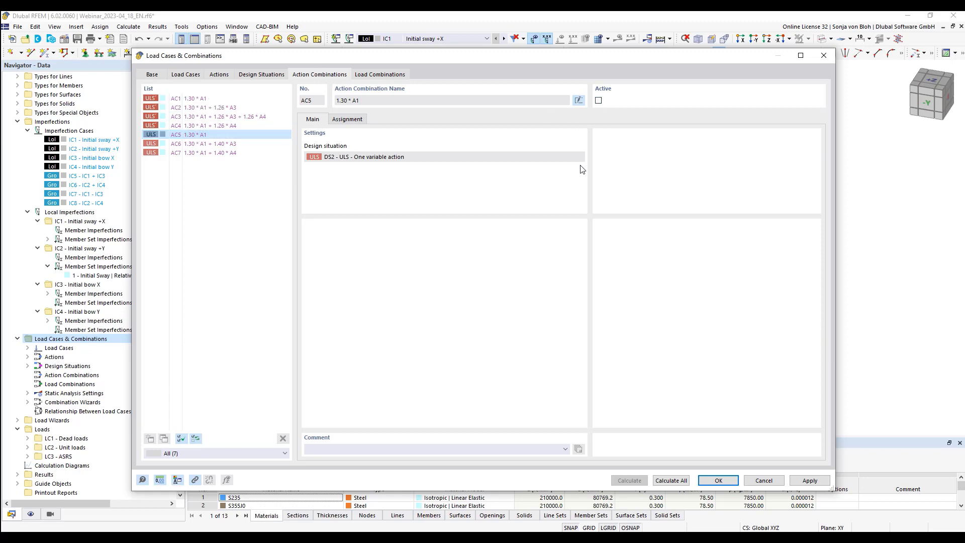
Step: Review the imperfection cases considered in load combinations CO1 to CO4 and accept the load cases and combinations settings
{"action": "left_click", "coordinate": [381, 75]}
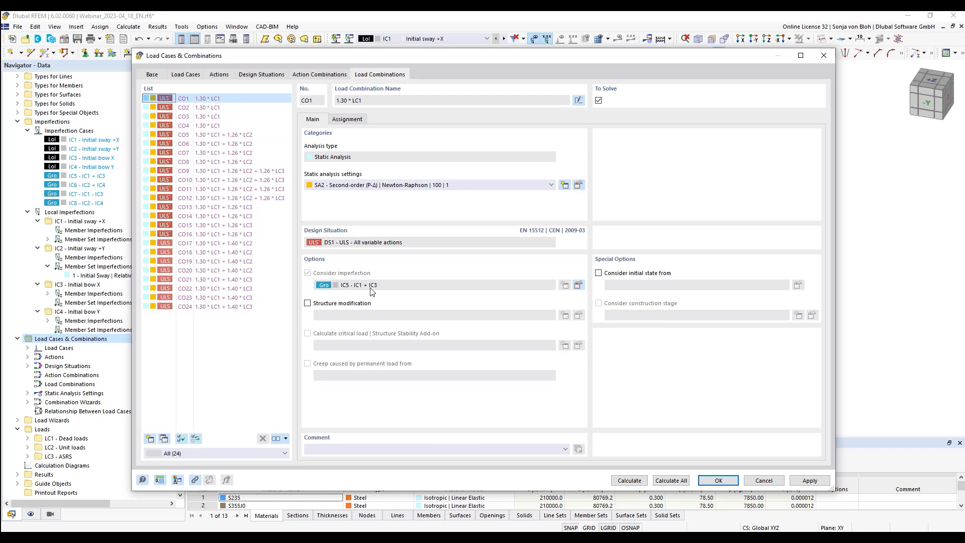
{"action": "left_click", "coordinate": [199, 109]}
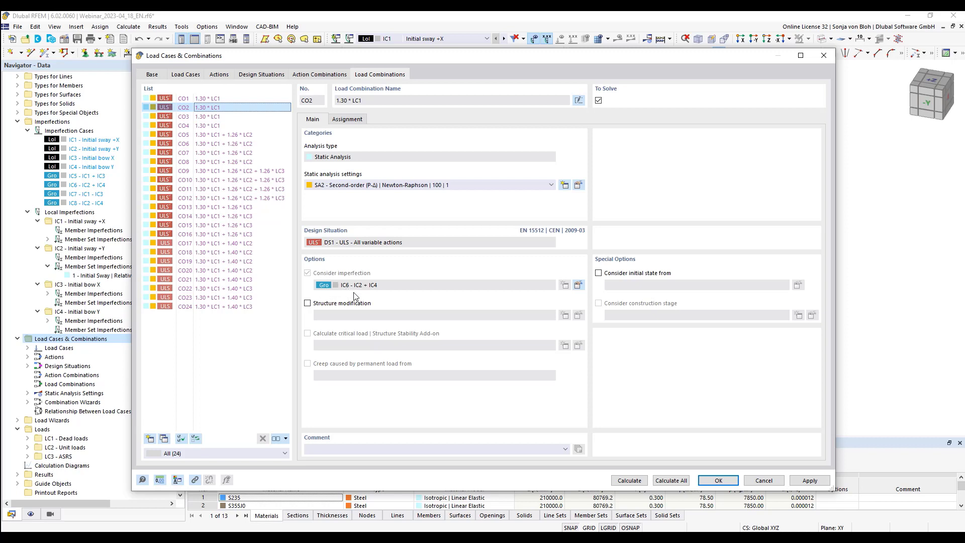
{"action": "left_click", "coordinate": [216, 117]}
{"action": "left_click", "coordinate": [215, 125]}
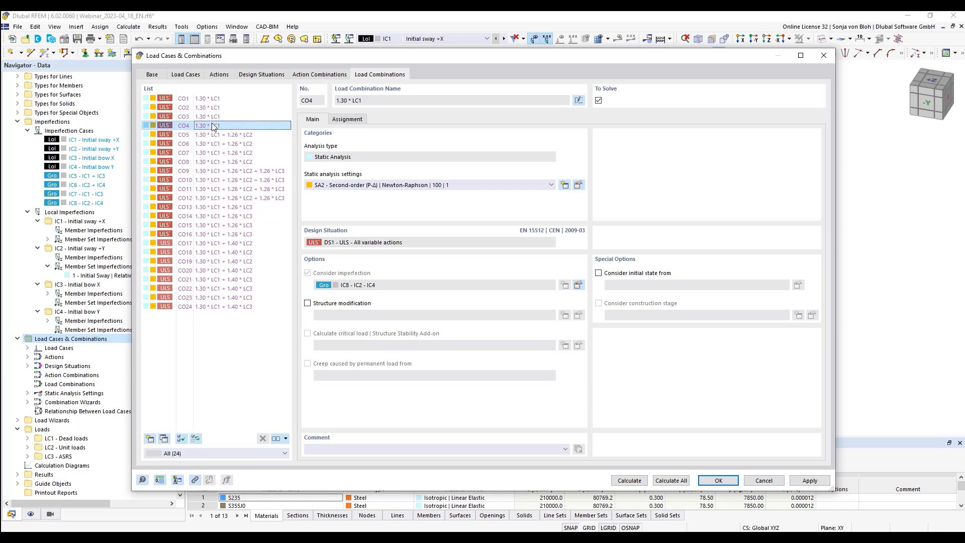
{"action": "left_click", "coordinate": [718, 480]}
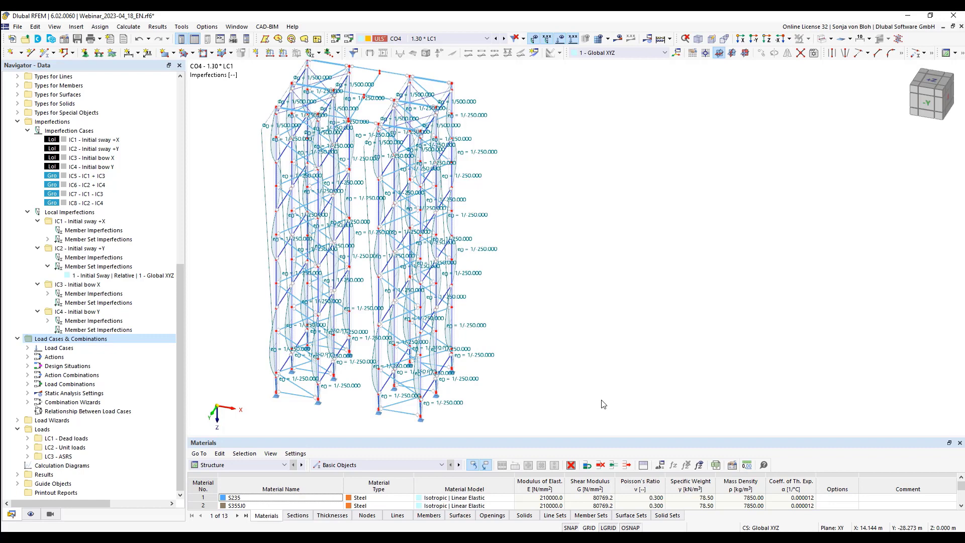
Step: Activate the Steel Design add-on in the model's base data
{"action": "left_click_drag", "start_coordinate": [182, 336], "coordinate": [183, 148]}
{"action": "right_click", "coordinate": [63, 94]}
{"action": "left_click", "coordinate": [100, 103]}
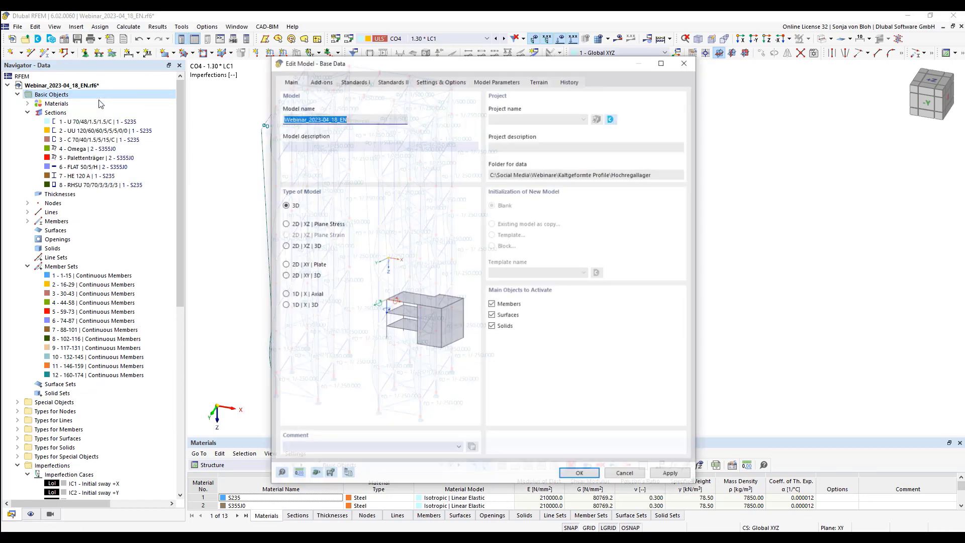
{"action": "left_click", "coordinate": [322, 82]}
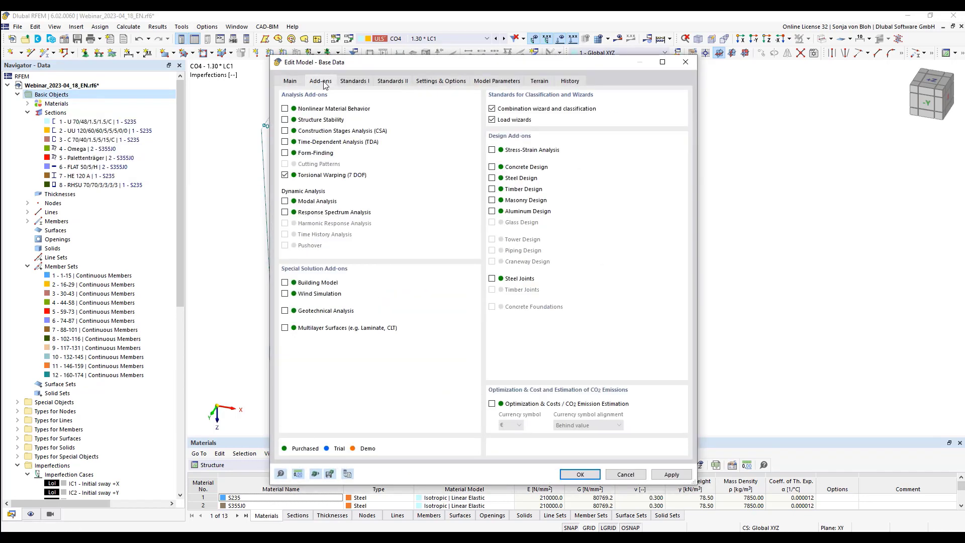
{"action": "left_click", "coordinate": [491, 178]}
Step: Keep EN 1993 as the steel design standard, set its national annex to CEN | 2015-06, and accept the base data
{"action": "left_click", "coordinate": [366, 83]}
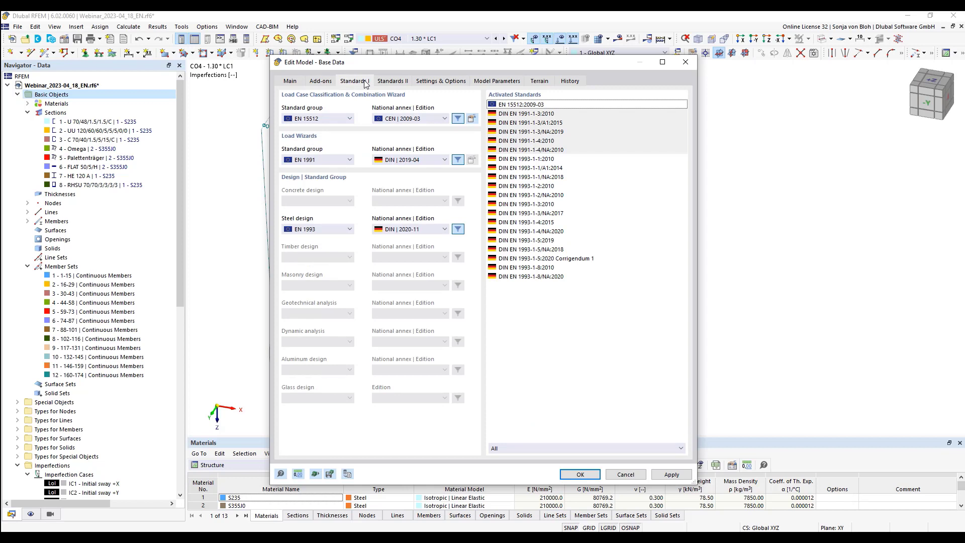
{"action": "left_click", "coordinate": [350, 230]}
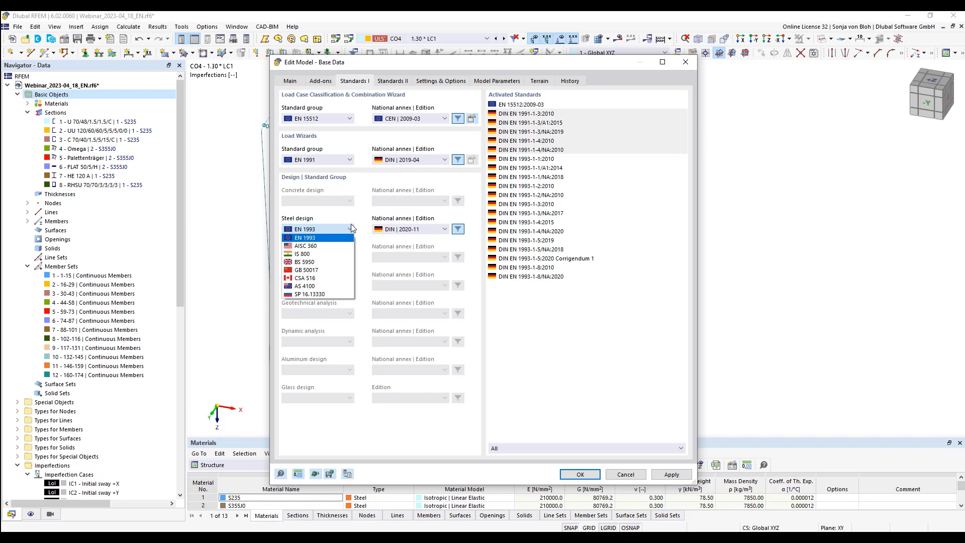
{"action": "left_click", "coordinate": [342, 215]}
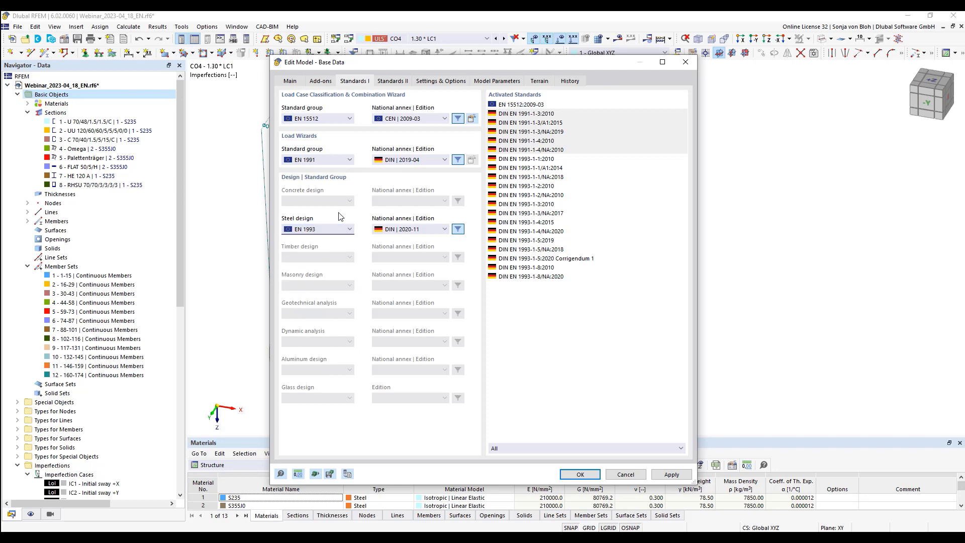
{"action": "left_click", "coordinate": [445, 229]}
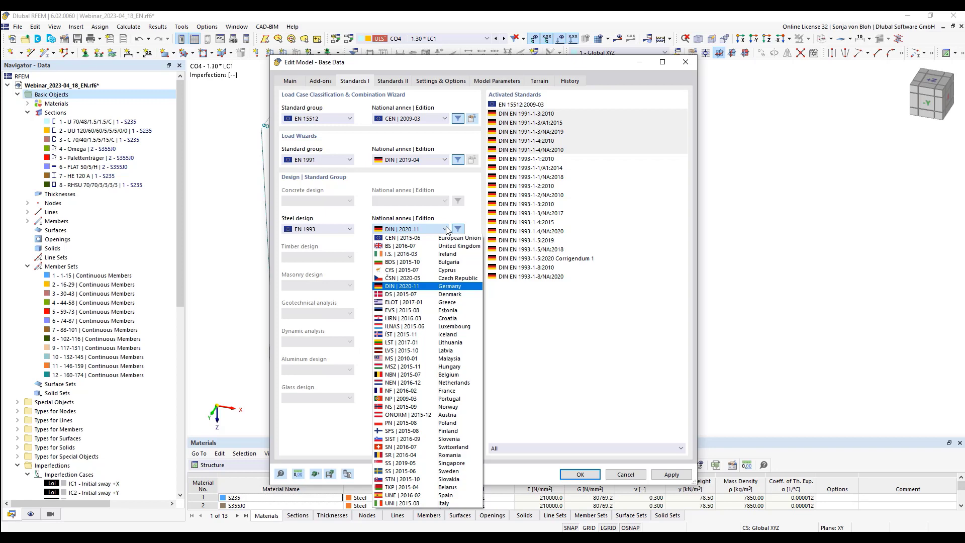
{"action": "left_click", "coordinate": [397, 238]}
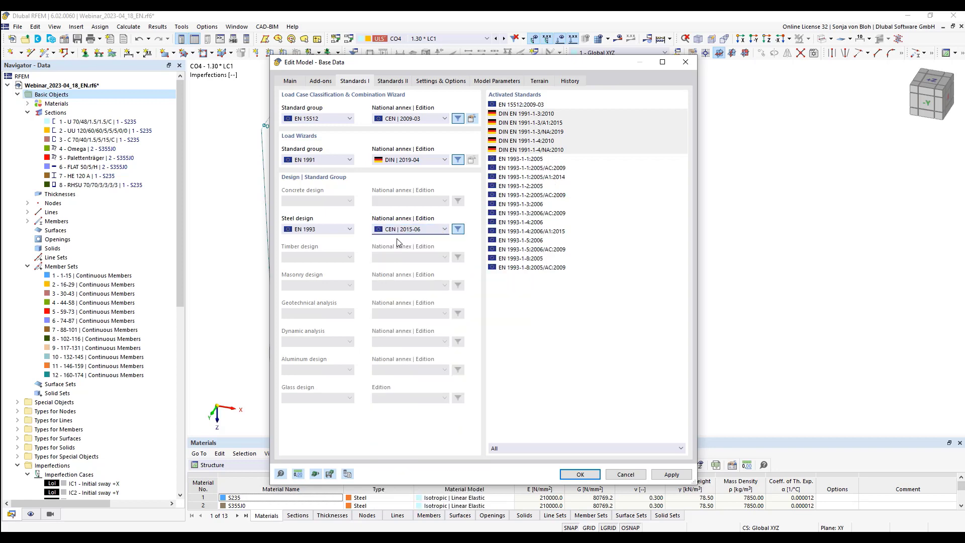
{"action": "left_click", "coordinate": [581, 476]}
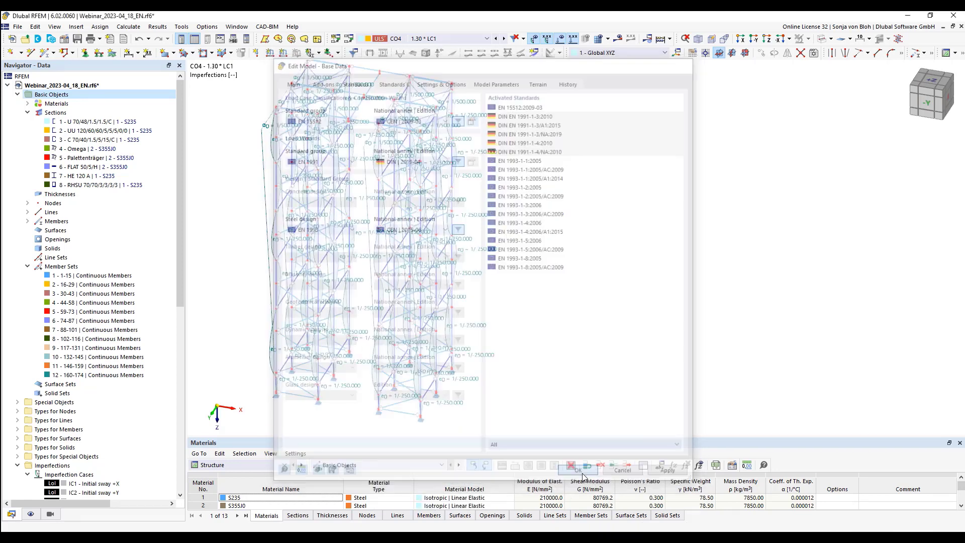
Step: In the Default ultimate configuration of Steel Design, disable stability design and use γM1 for determination of the section resistance
{"action": "left_click_drag", "start_coordinate": [181, 149], "coordinate": [194, 342]}
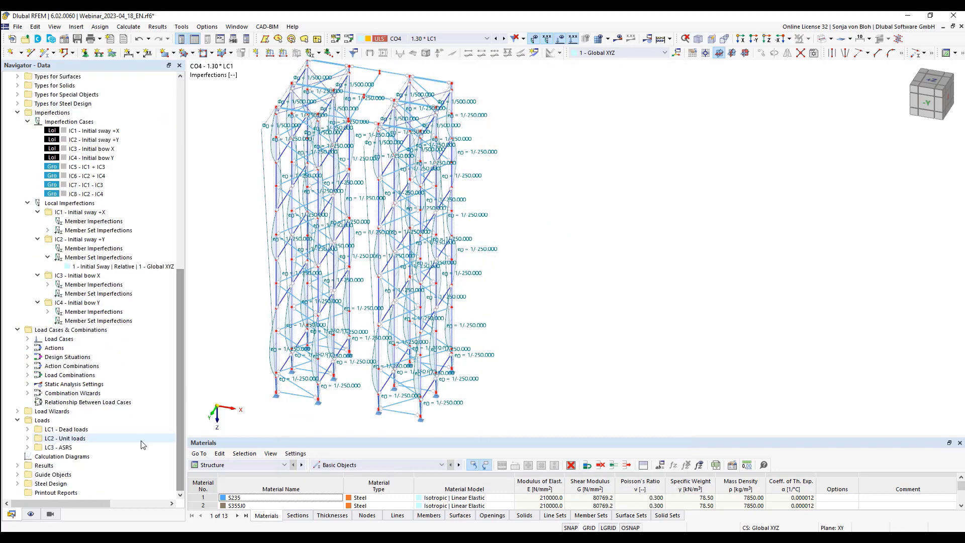
{"action": "left_click", "coordinate": [17, 483]}
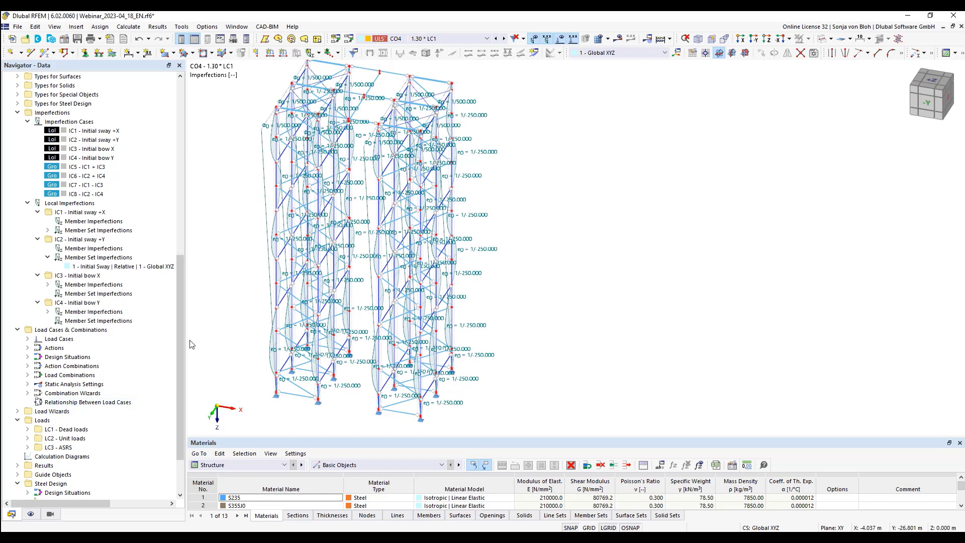
{"action": "left_click_drag", "start_coordinate": [180, 317], "coordinate": [180, 370]}
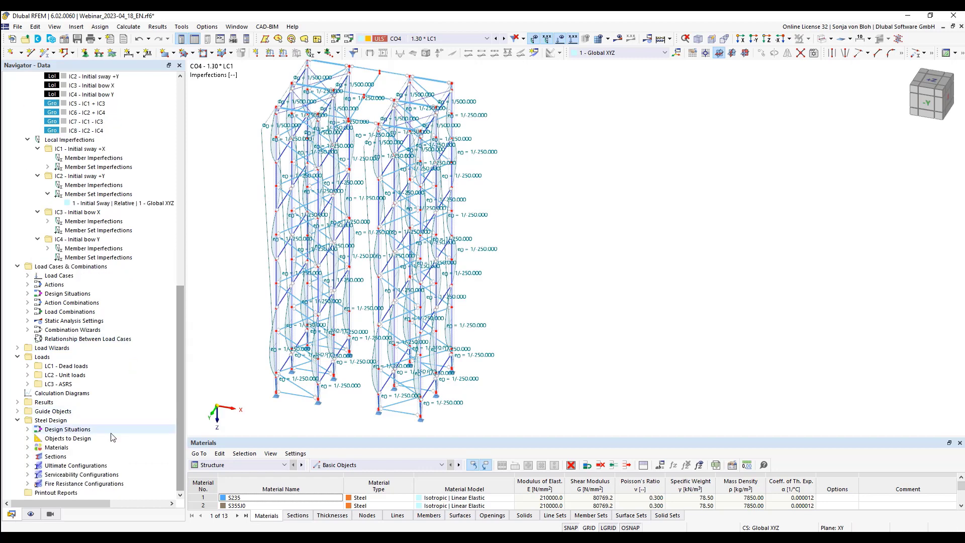
{"action": "left_click", "coordinate": [28, 466]}
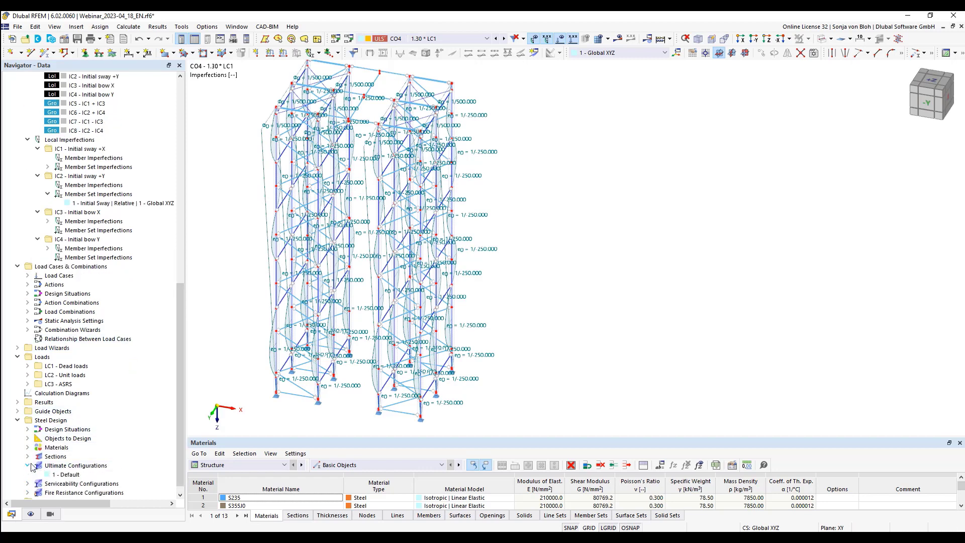
{"action": "double_click", "coordinate": [68, 475]}
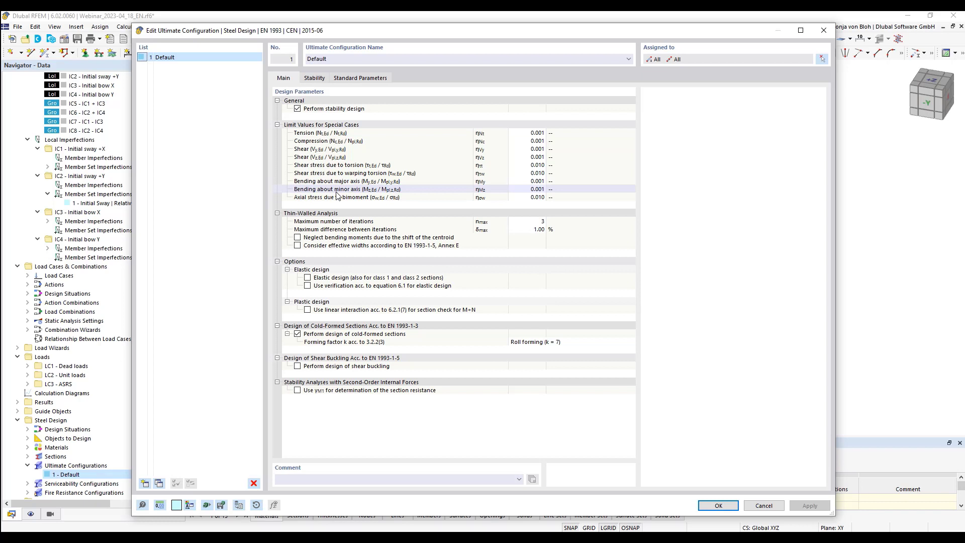
{"action": "left_click", "coordinate": [299, 109]}
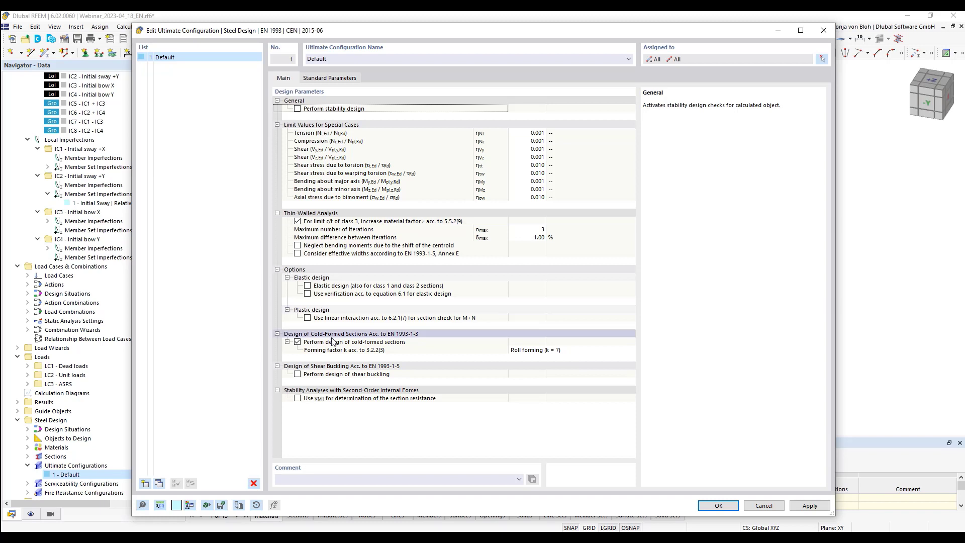
{"action": "left_click", "coordinate": [297, 398]}
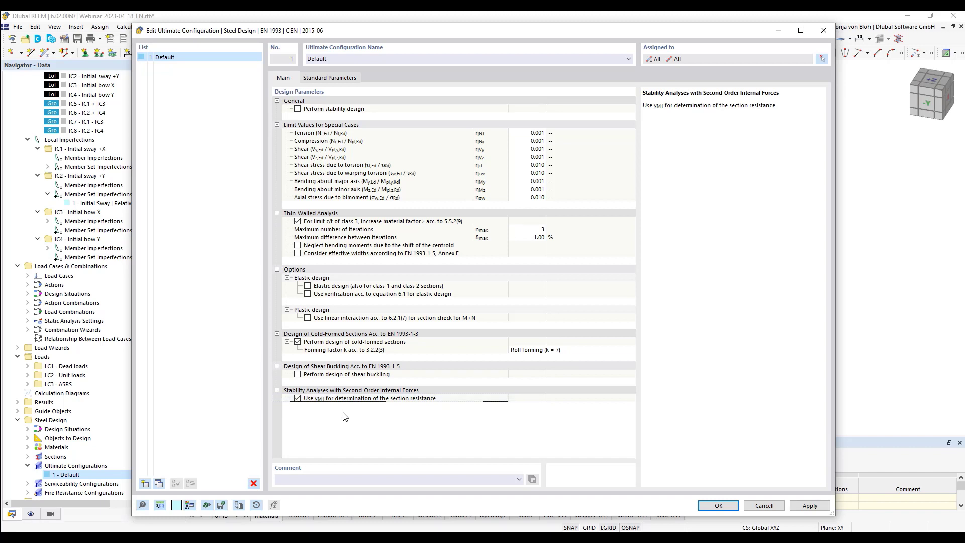
Step: Examine the option for cold-formed section design to EN 1993-1-3 and the available forming factor k choices, keeping Roll forming (k = 7)
{"action": "left_click", "coordinate": [392, 344]}
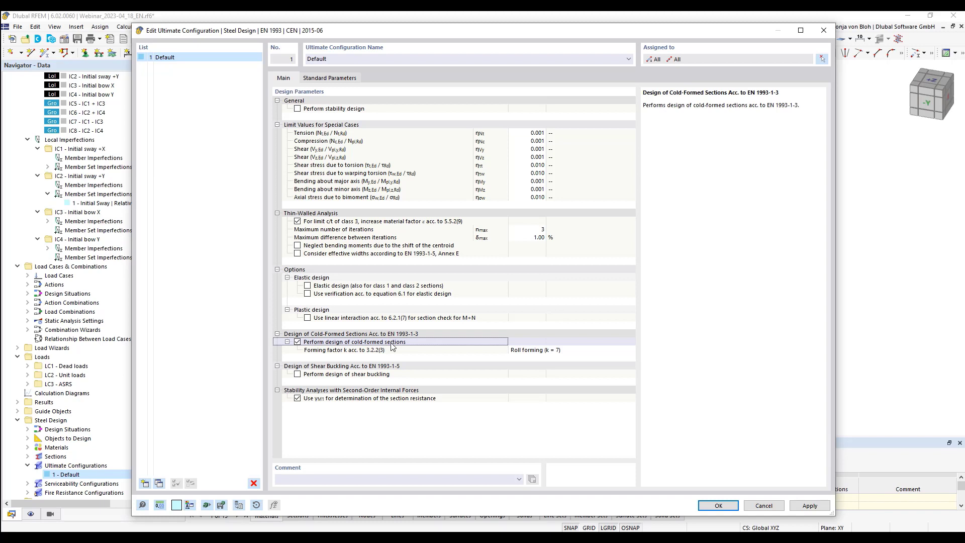
{"action": "left_click", "coordinate": [297, 342]}
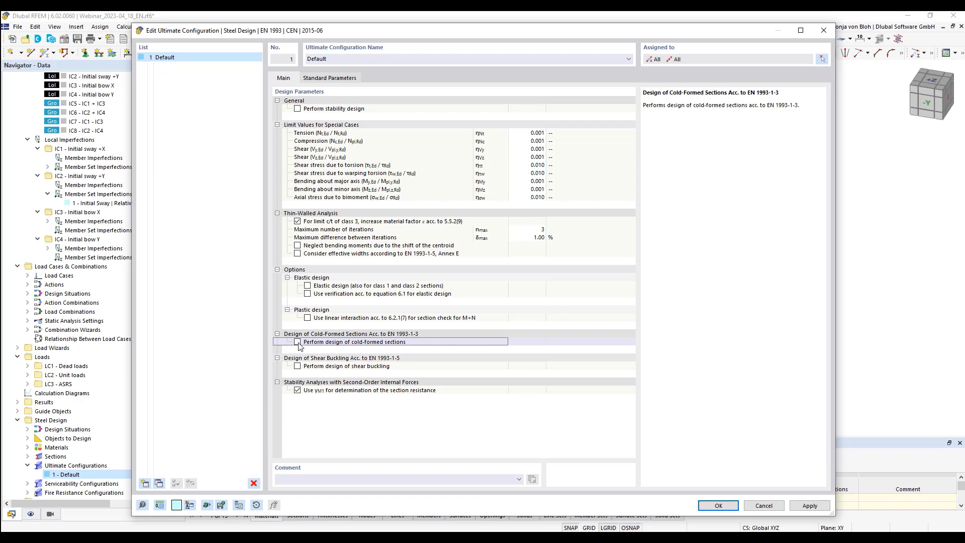
{"action": "left_click", "coordinate": [297, 343]}
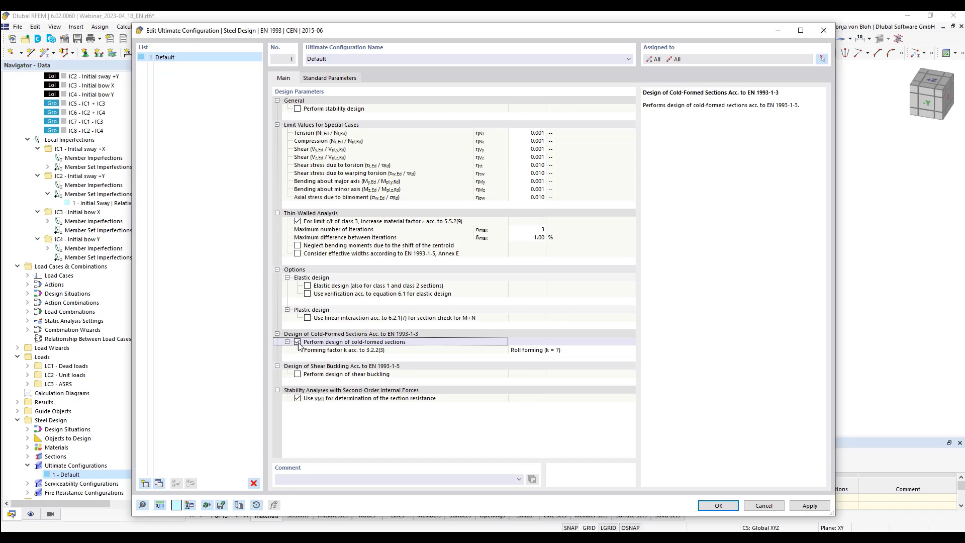
{"action": "left_click", "coordinate": [382, 351]}
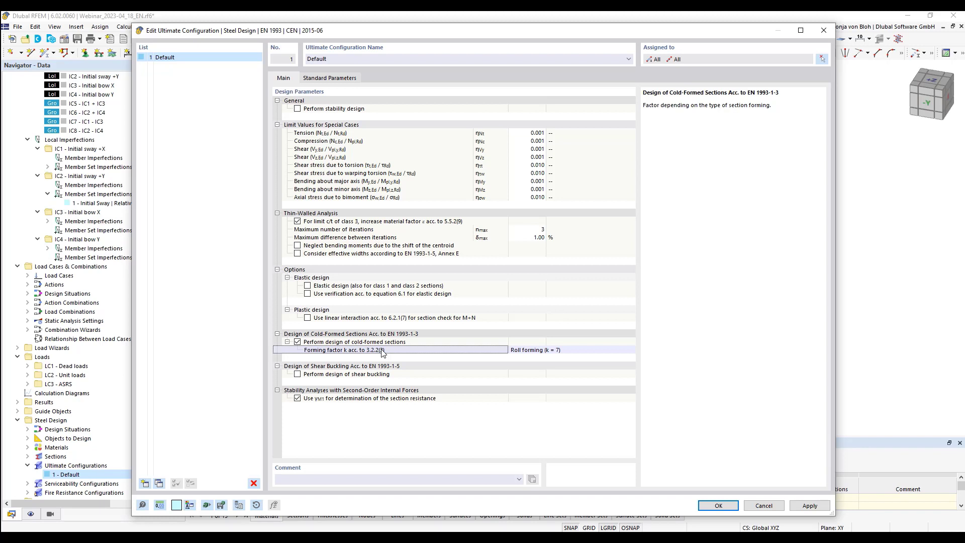
{"action": "left_click", "coordinate": [594, 350]}
{"action": "left_click", "coordinate": [631, 350]}
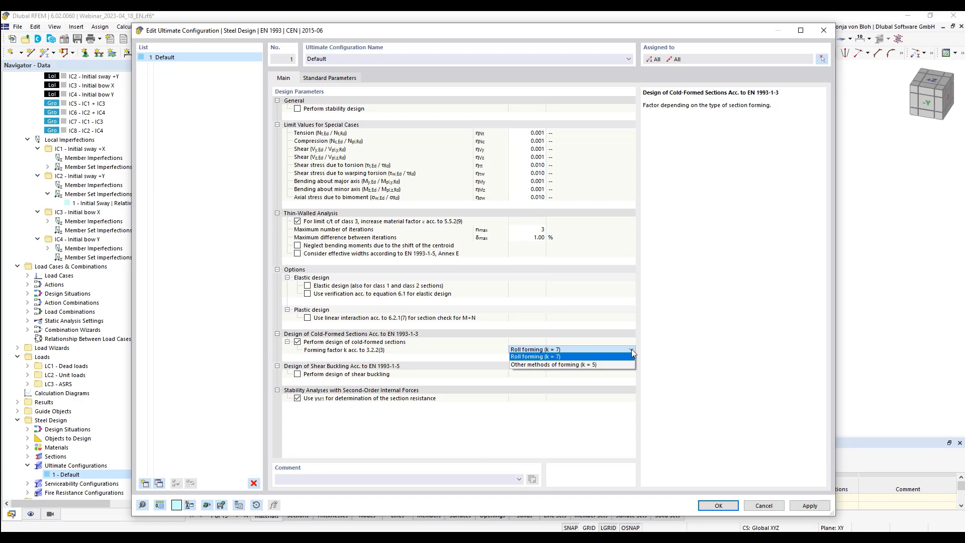
{"action": "left_click", "coordinate": [631, 350]}
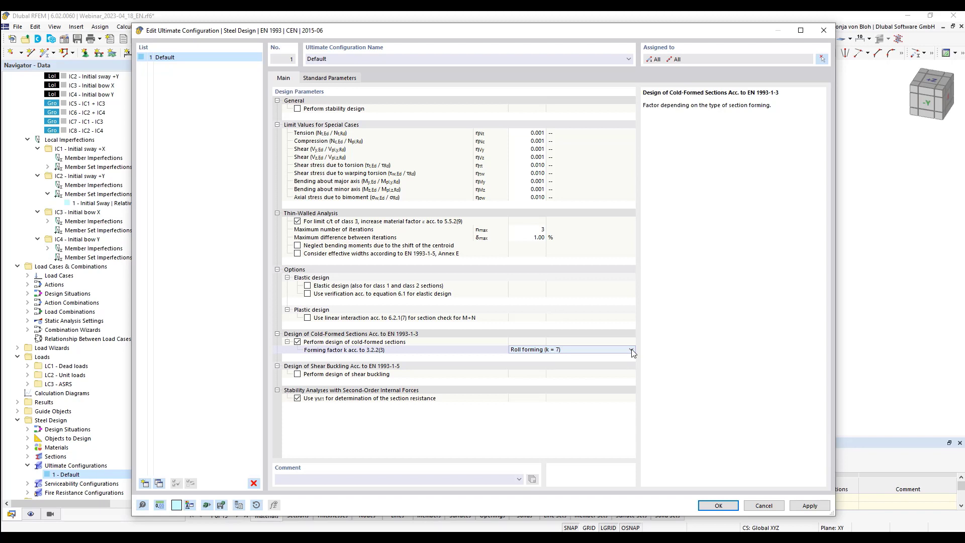
Step: Accept the Default ultimate configuration and activate design properties for all member sets 1–12
{"action": "left_click", "coordinate": [726, 506]}
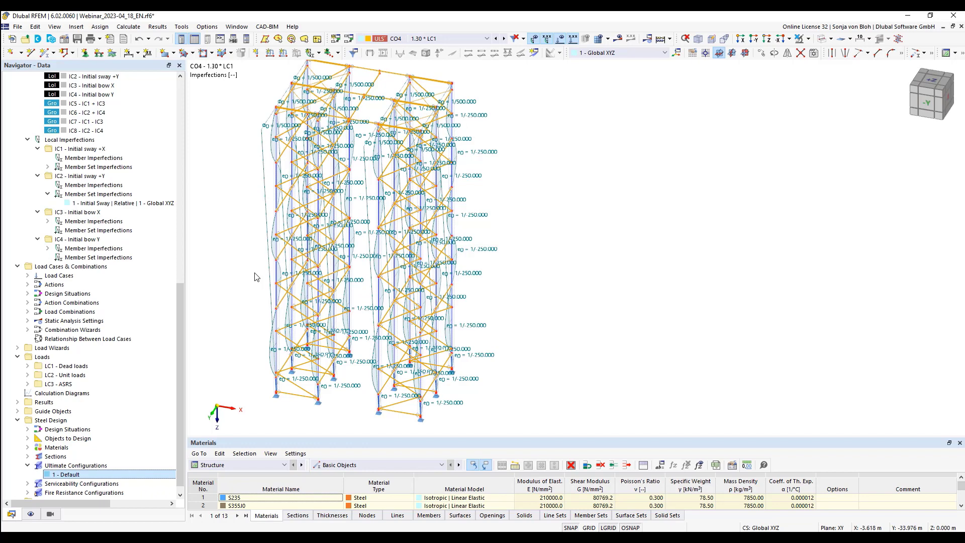
{"action": "left_click", "coordinate": [215, 316]}
{"action": "left_click_drag", "start_coordinate": [179, 364], "coordinate": [179, 227]}
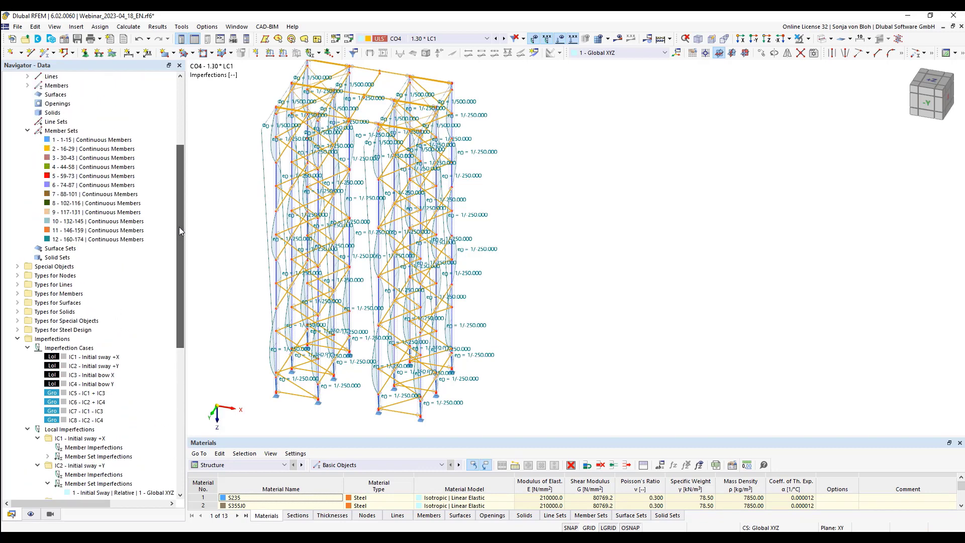
{"action": "double_click", "coordinate": [99, 141]}
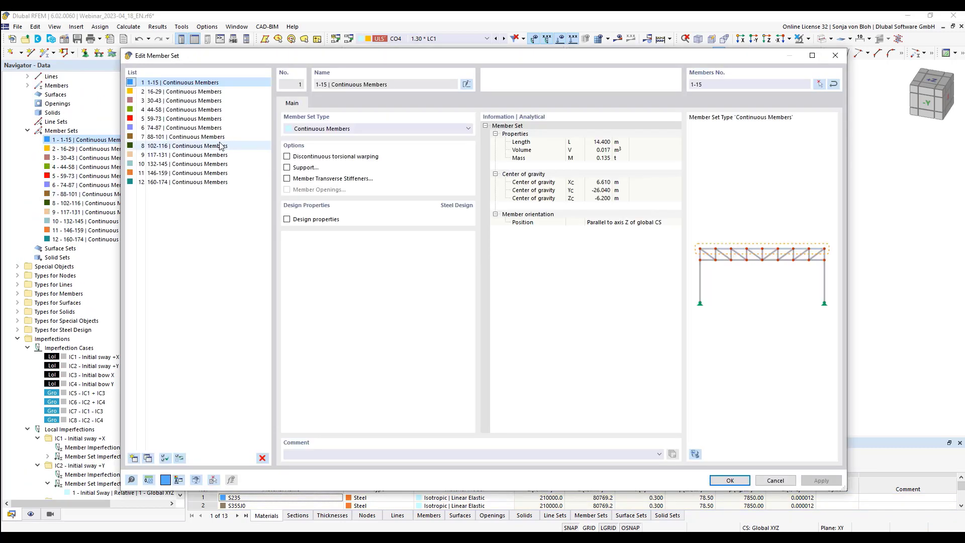
{"action": "left_click", "coordinate": [171, 182], "text": "shift"}
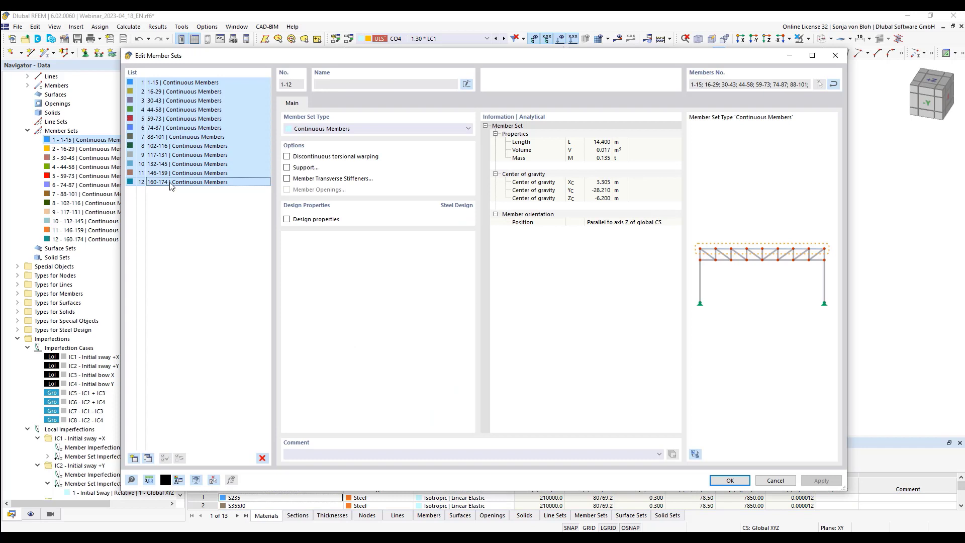
{"action": "left_click", "coordinate": [287, 219]}
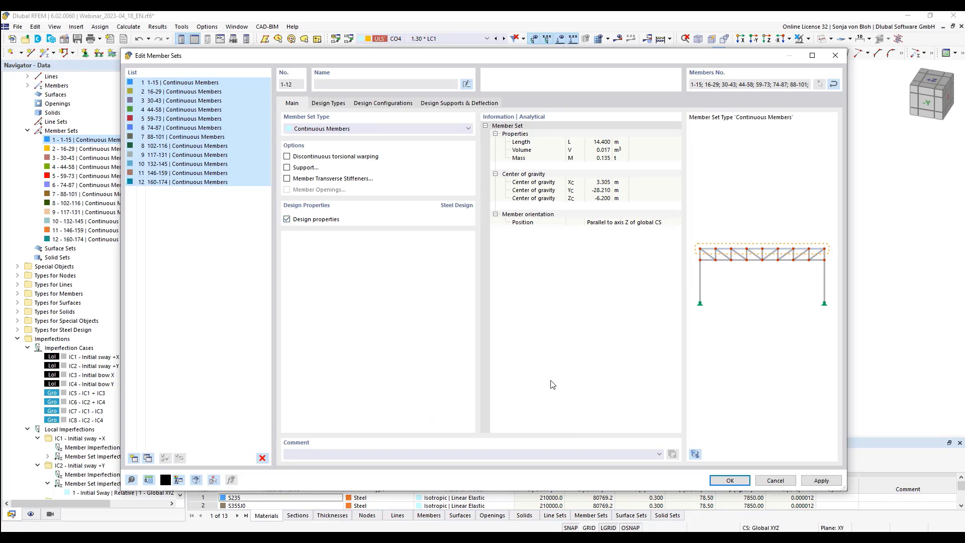
{"action": "left_click", "coordinate": [729, 480]}
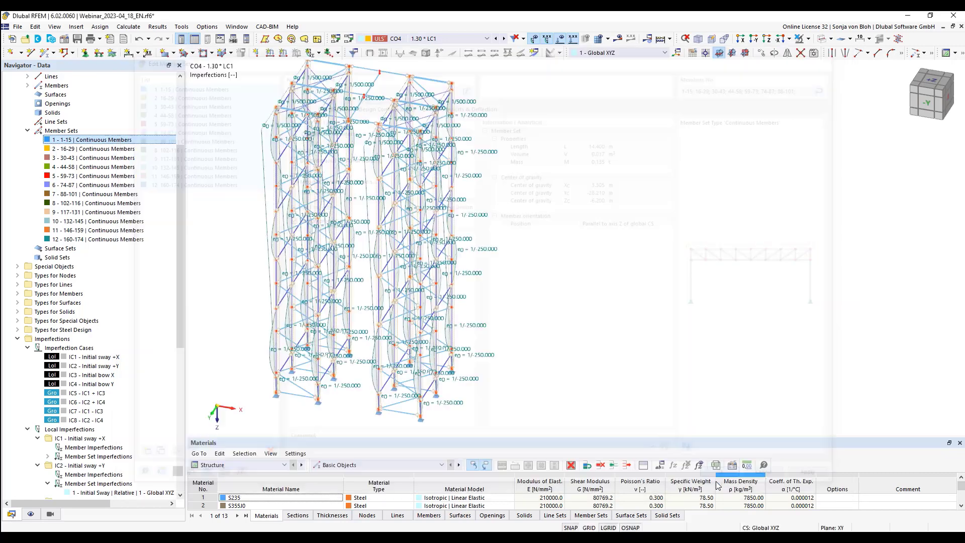
Step: Check in the lowest segment of a front Omega upright how its design properties are assigned via the parent member set
{"action": "scroll", "coordinate": [435, 420], "scroll_direction": "up", "scroll_amount": 6}
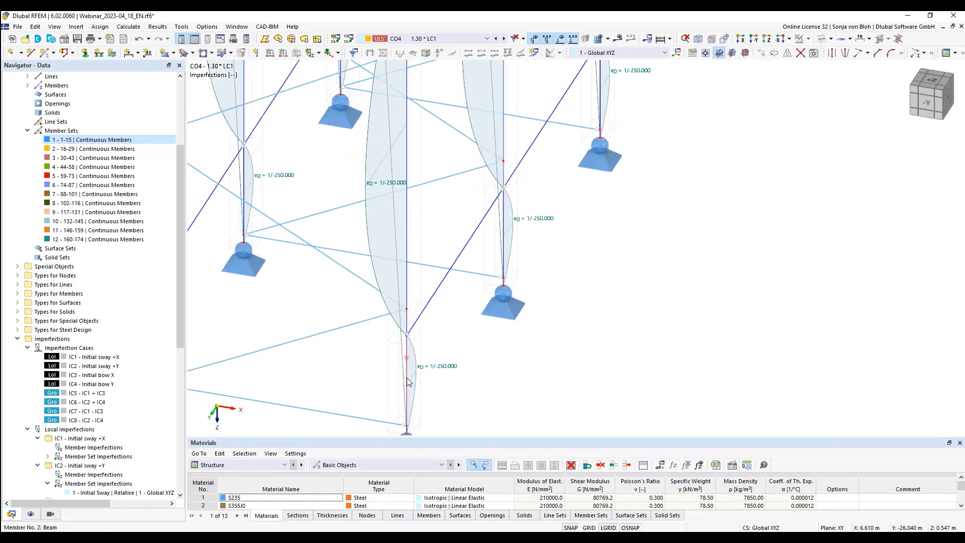
{"action": "double_click", "coordinate": [415, 375]}
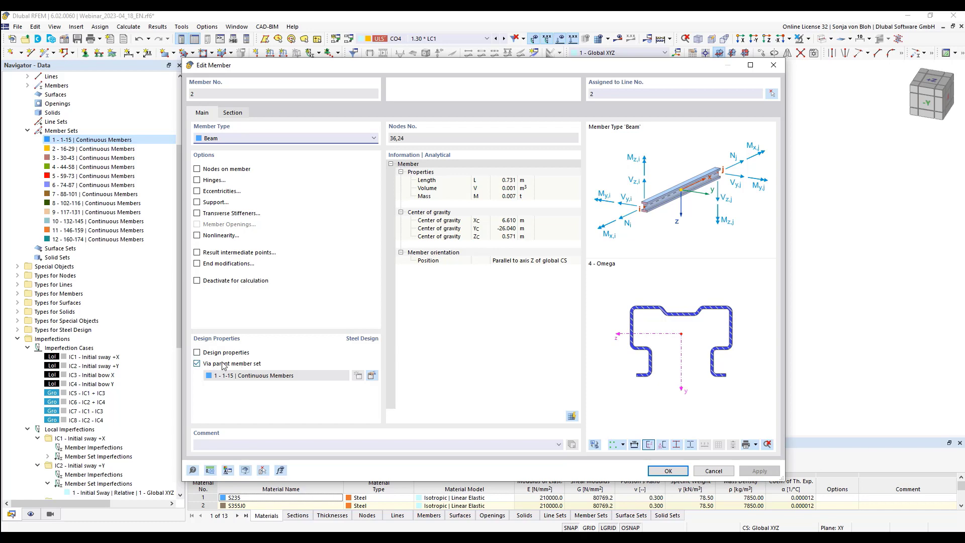
{"action": "left_click", "coordinate": [711, 471]}
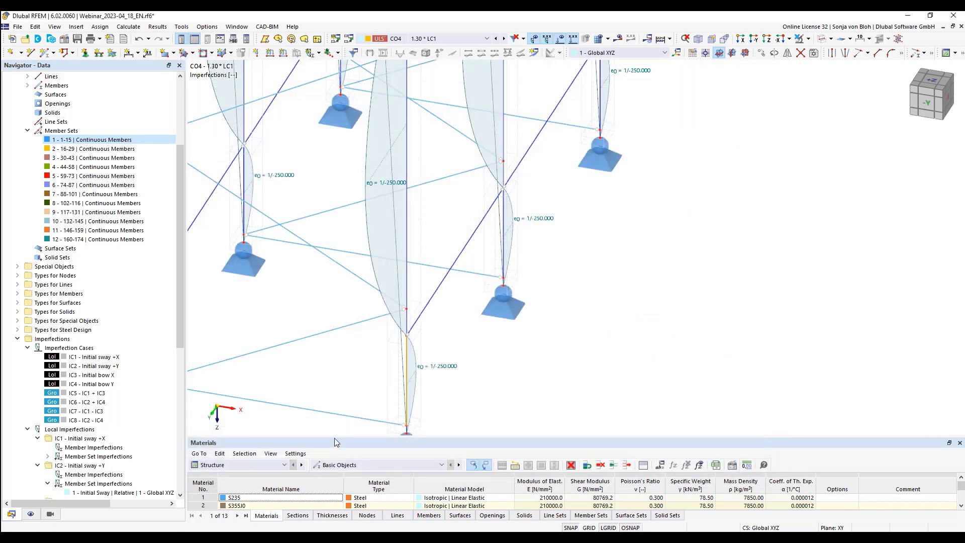
Step: In the Steel Design input data, set design situations DS1 and DS2 to ULS (STR/GEO) - Permanent and transient
{"action": "left_click_drag", "start_coordinate": [335, 438], "coordinate": [335, 354]}
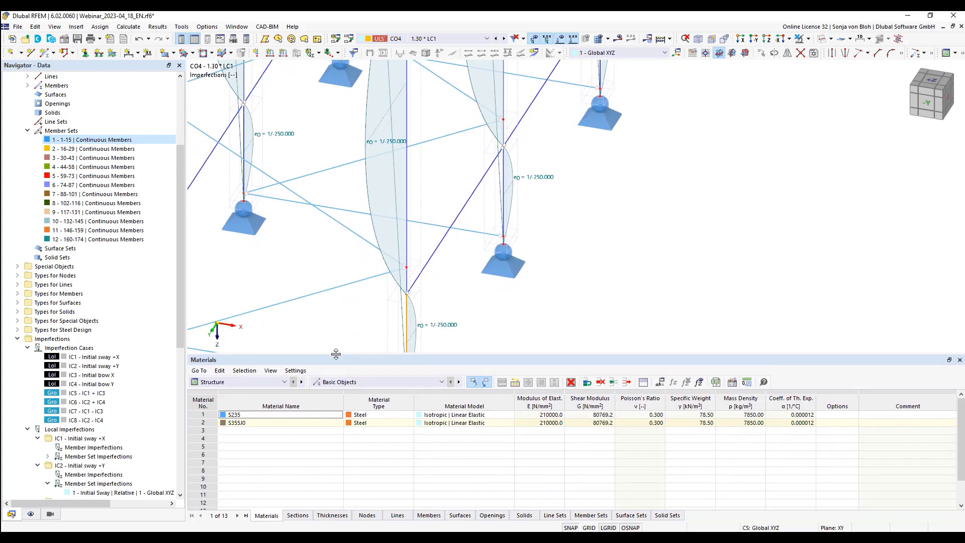
{"action": "left_click", "coordinate": [284, 387]}
{"action": "left_click", "coordinate": [235, 436]}
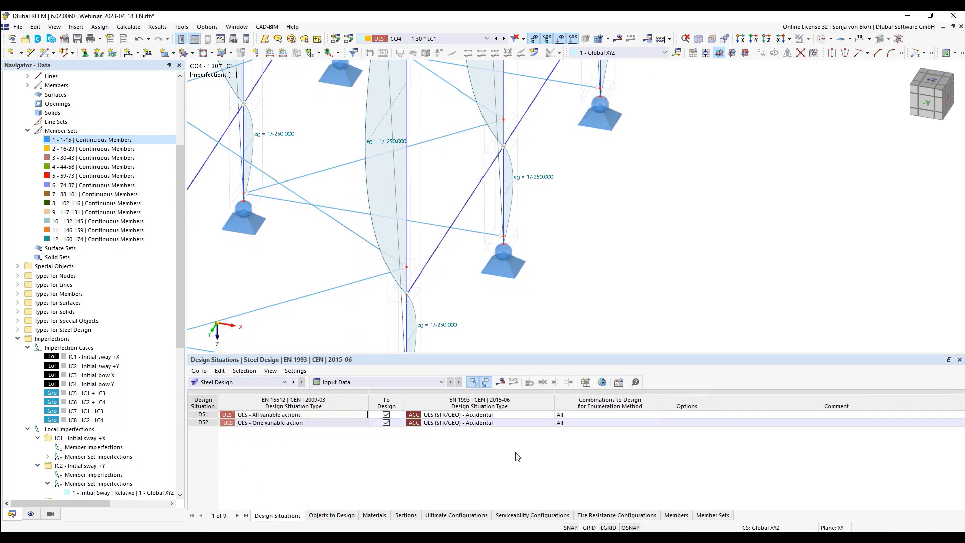
{"action": "left_click", "coordinate": [545, 418]}
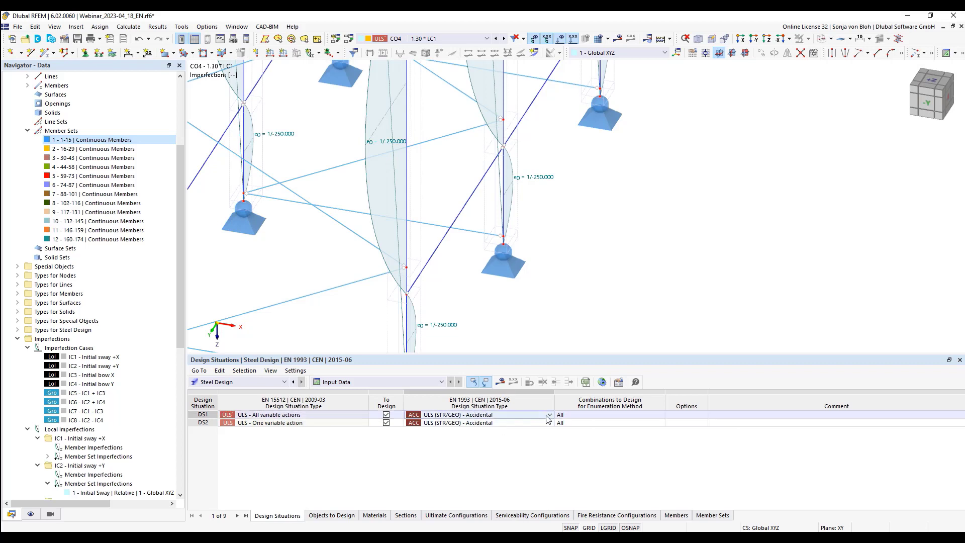
{"action": "left_click", "coordinate": [548, 415]}
{"action": "left_click", "coordinate": [506, 430]}
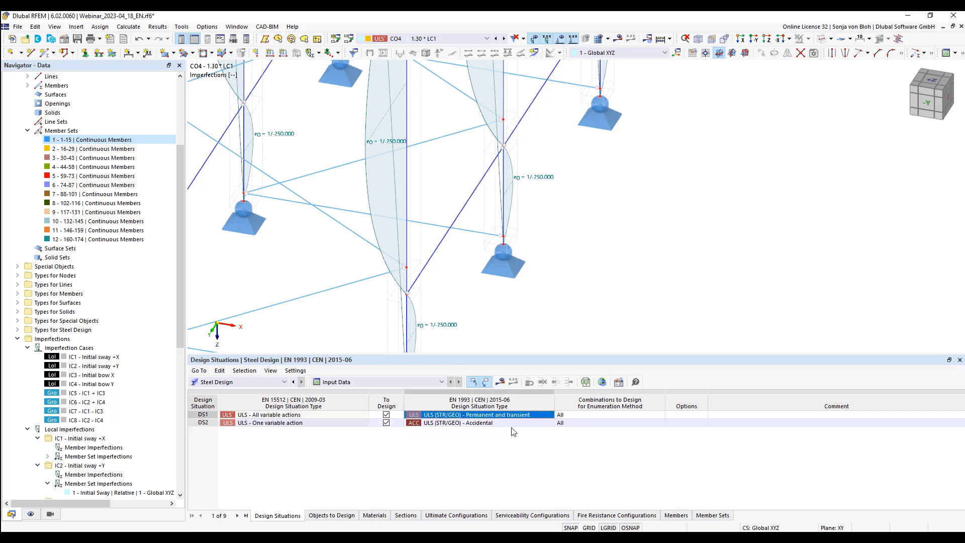
{"action": "left_click", "coordinate": [515, 425]}
{"action": "left_click", "coordinate": [552, 426]}
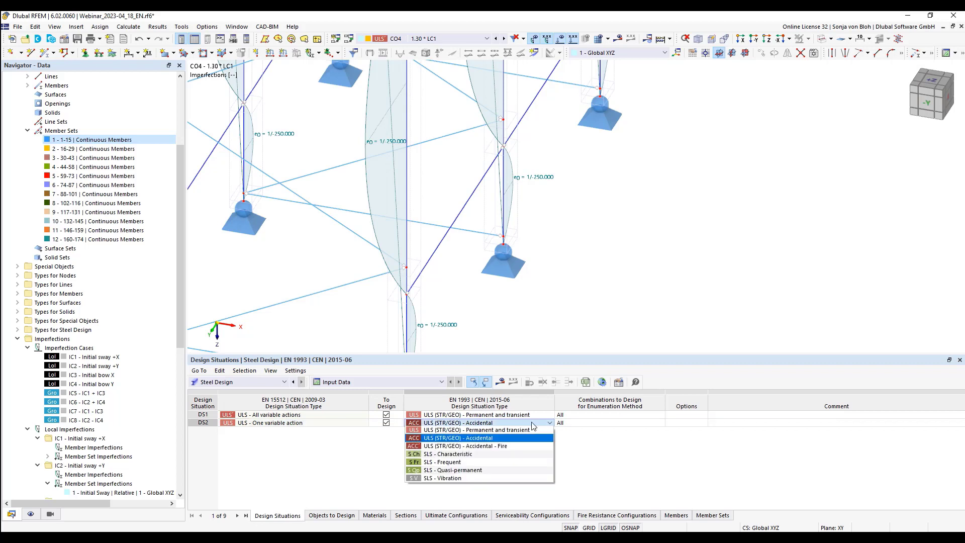
{"action": "left_click", "coordinate": [513, 432]}
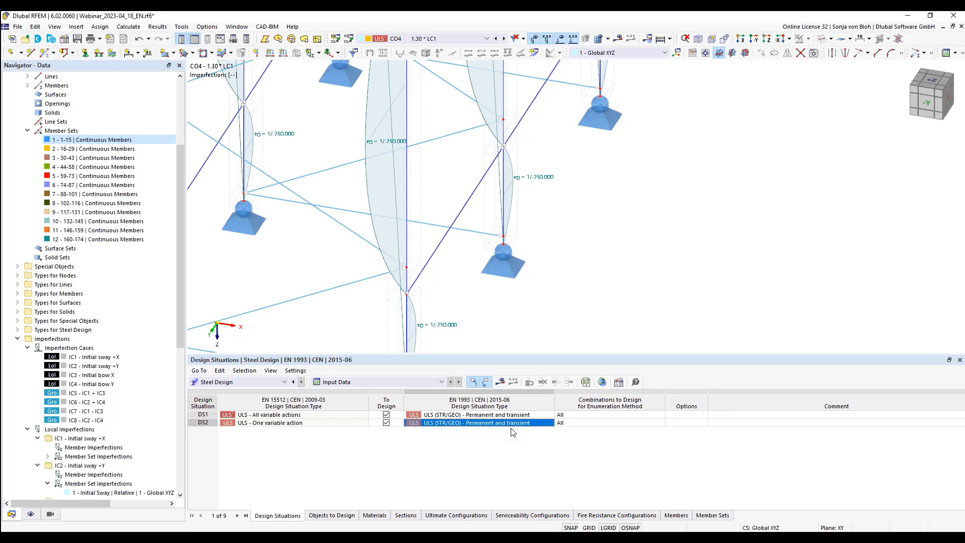
Step: Exclude design situation DS1 from the design and limit DS2 to load combination CO18 only
{"action": "left_click", "coordinate": [386, 415]}
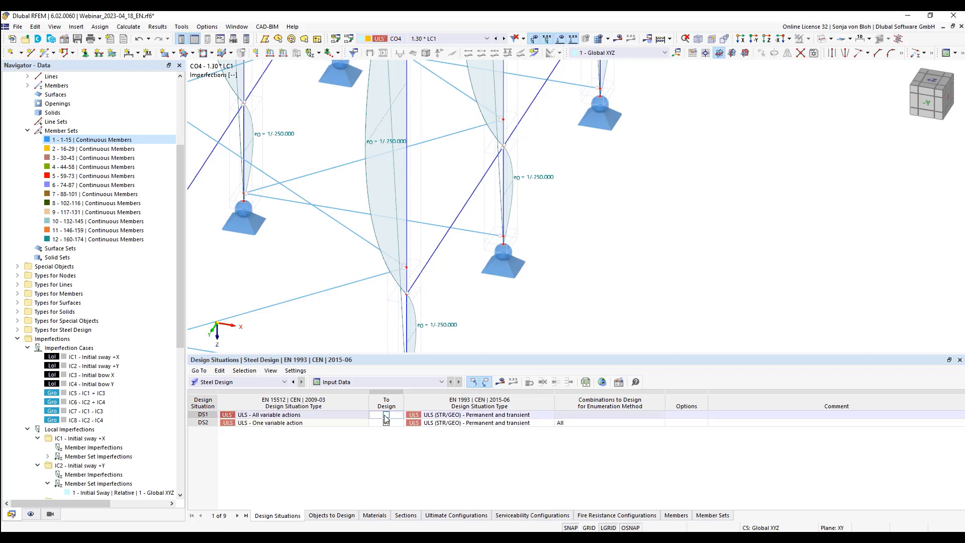
{"action": "left_click", "coordinate": [387, 425]}
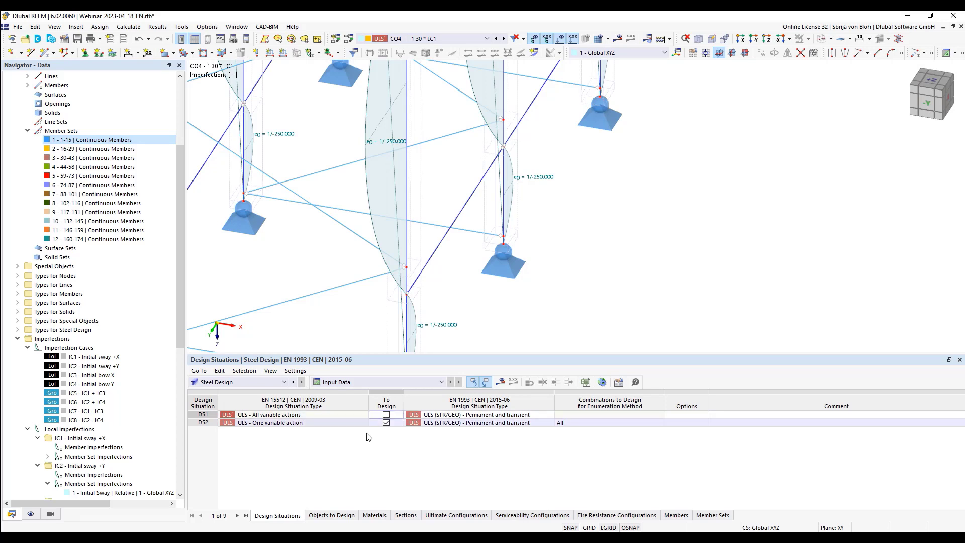
{"action": "left_click", "coordinate": [587, 424]}
{"action": "left_click", "coordinate": [660, 424]}
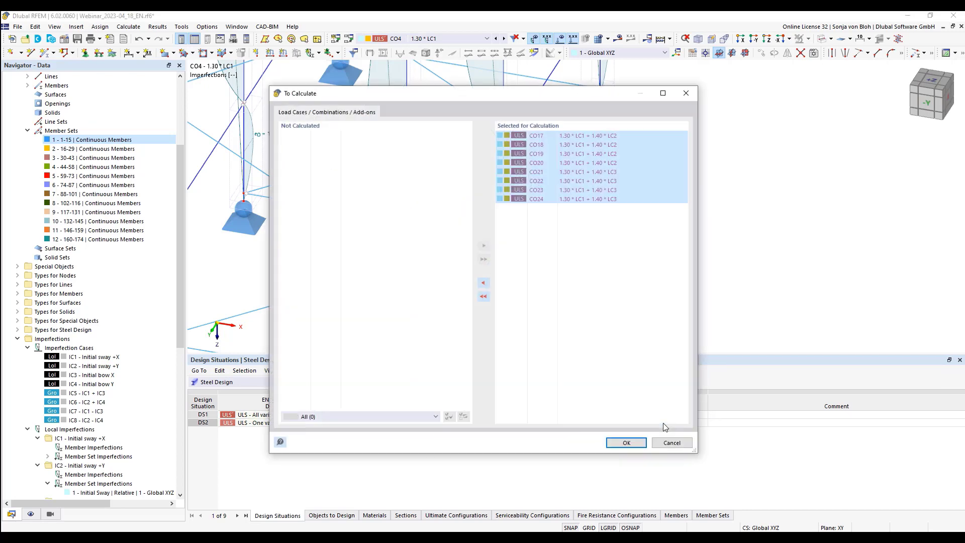
{"action": "left_click", "coordinate": [482, 296]}
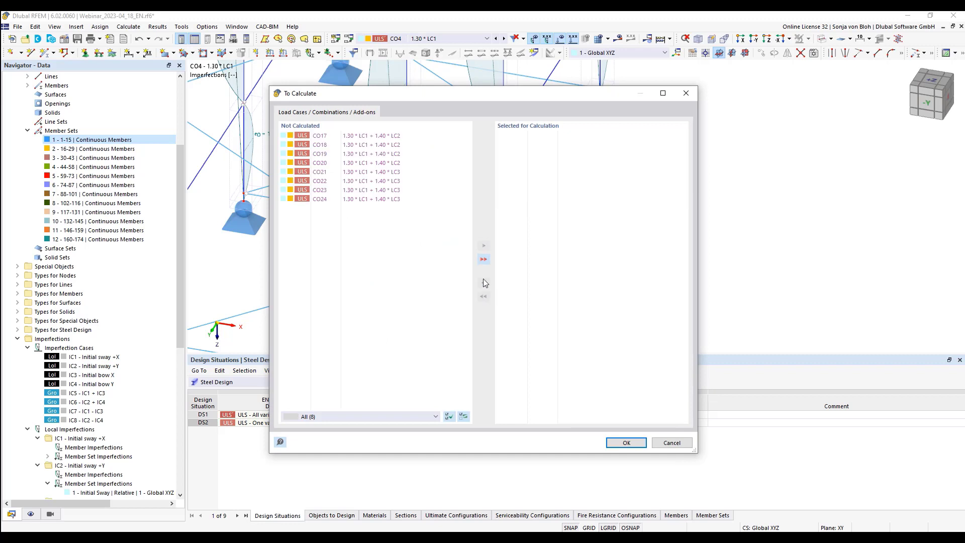
{"action": "double_click", "coordinate": [324, 145]}
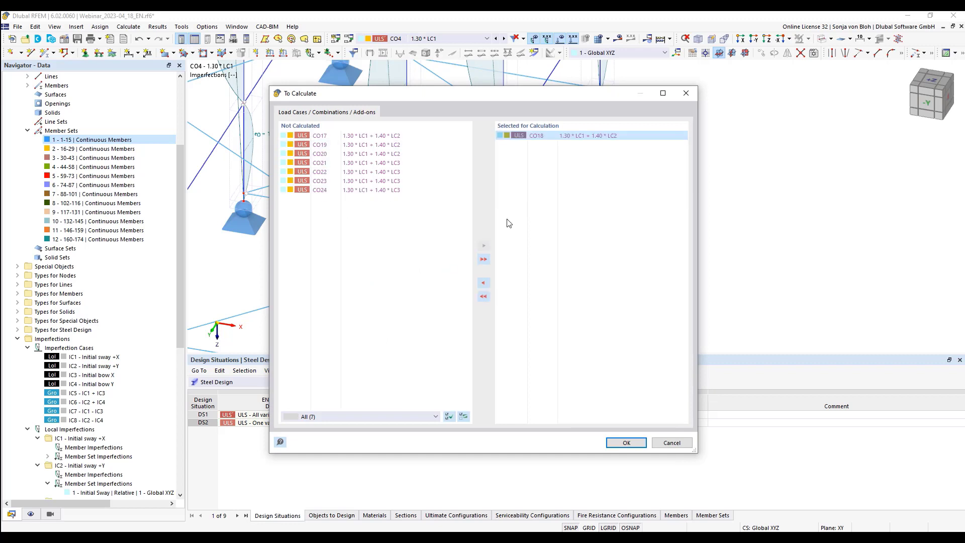
{"action": "left_click", "coordinate": [627, 443]}
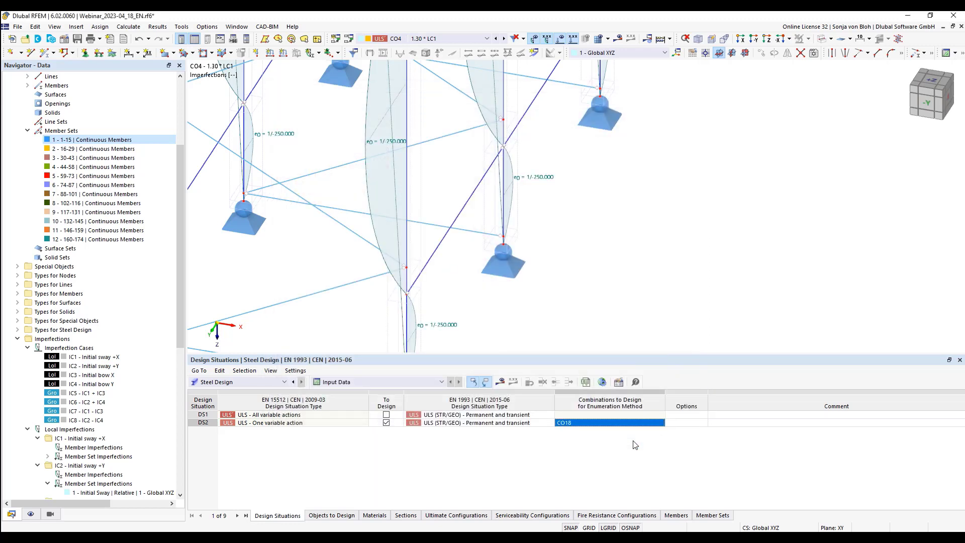
Step: Limit the objects to design to member set 7, excluding all members and the other member sets
{"action": "left_click", "coordinate": [334, 516]}
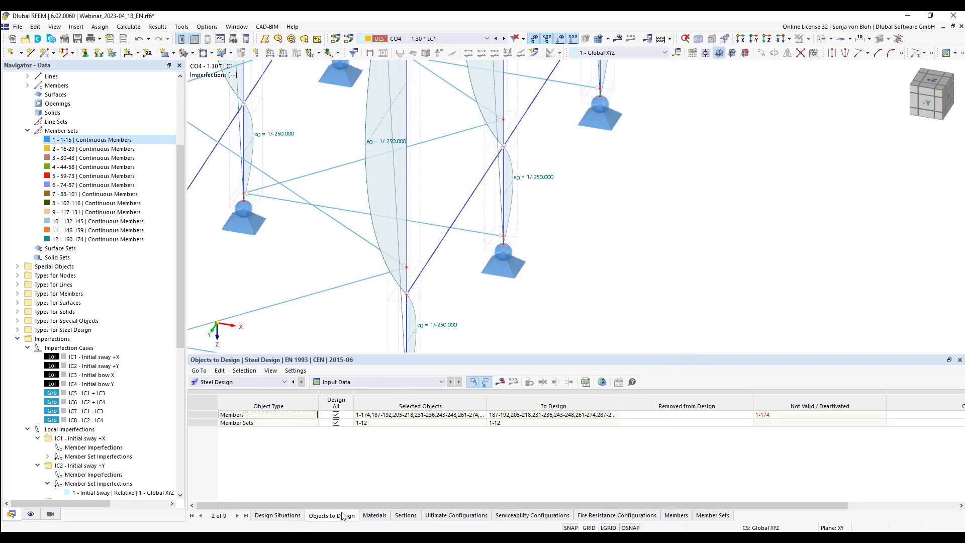
{"action": "left_click", "coordinate": [336, 415]}
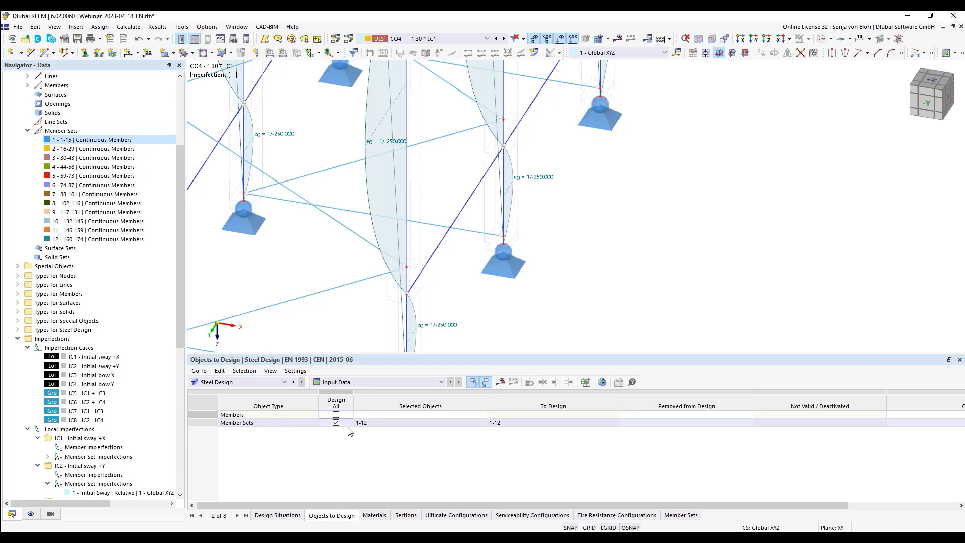
{"action": "left_click", "coordinate": [335, 422]}
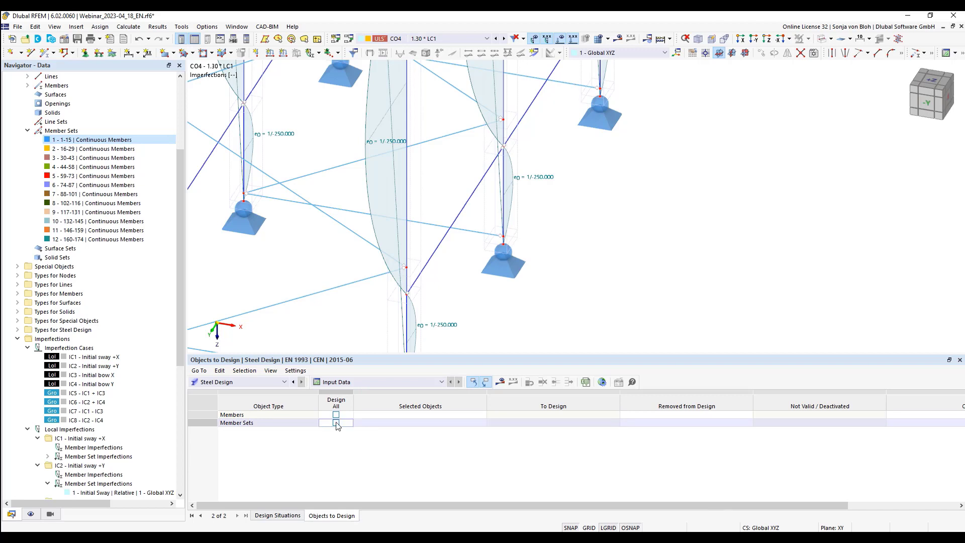
{"action": "left_click", "coordinate": [372, 423]}
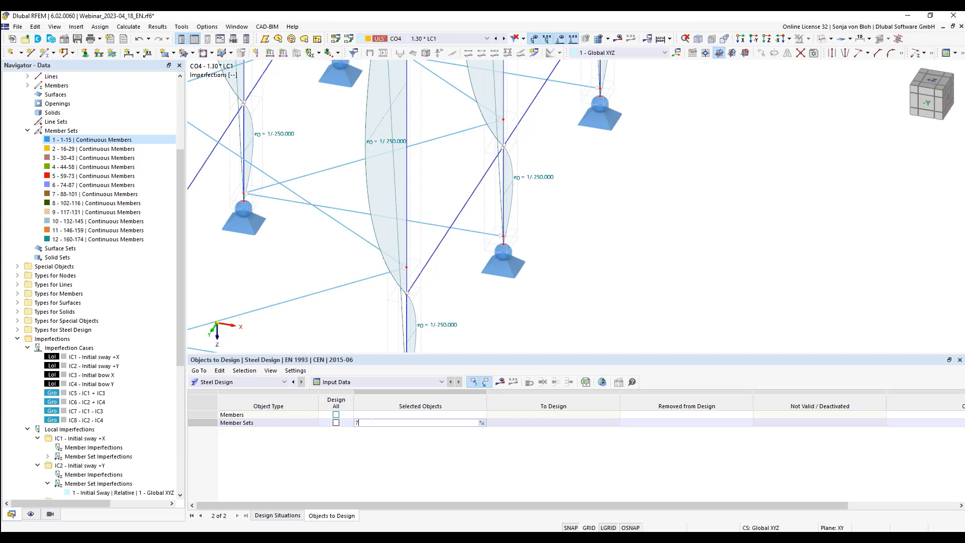
{"action": "left_click", "coordinate": [526, 424]}
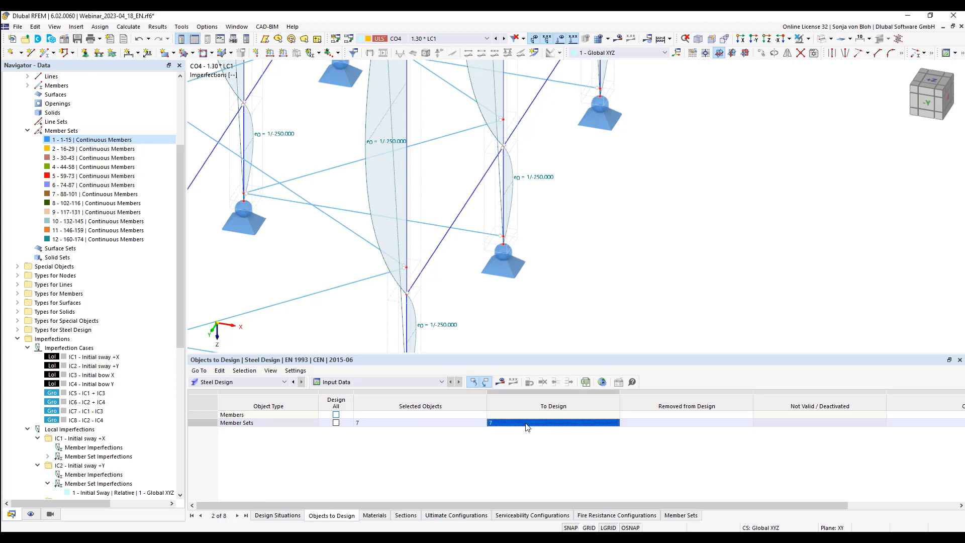
Step: Calculate the steel design and open the design check details of the governing section proof for member set 7
{"action": "left_click", "coordinate": [501, 381]}
{"action": "left_click", "coordinate": [525, 318]}
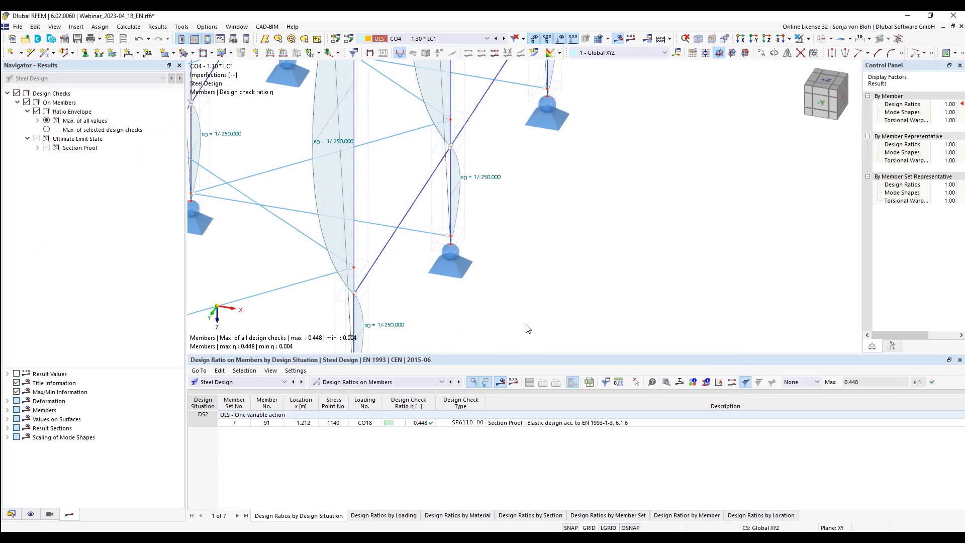
{"action": "left_click", "coordinate": [407, 425]}
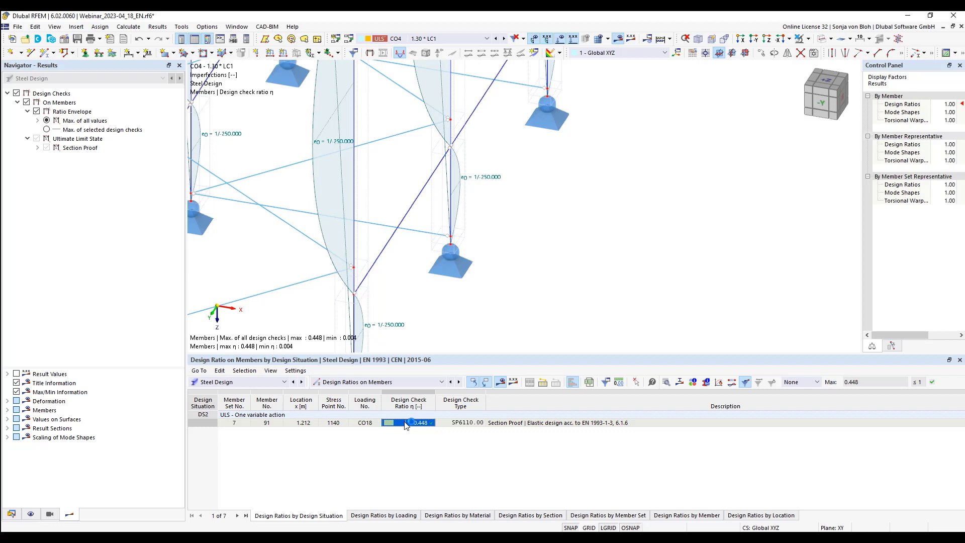
{"action": "double_click", "coordinate": [406, 425]}
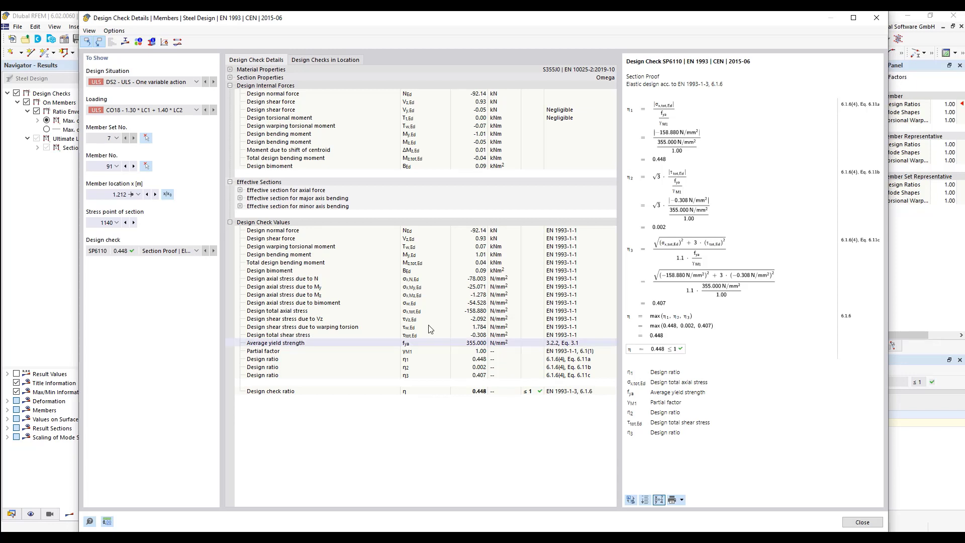
Step: Expand the effective section results for axial force, major axis bending and minor axis bending in the design check details
{"action": "left_click", "coordinate": [241, 194]}
{"action": "left_click", "coordinate": [240, 192]}
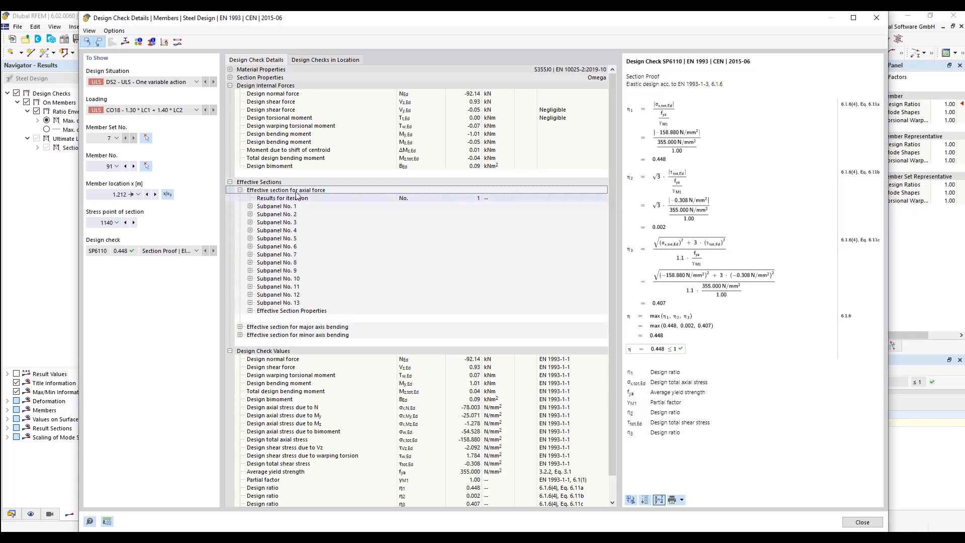
{"action": "left_click", "coordinate": [240, 327]}
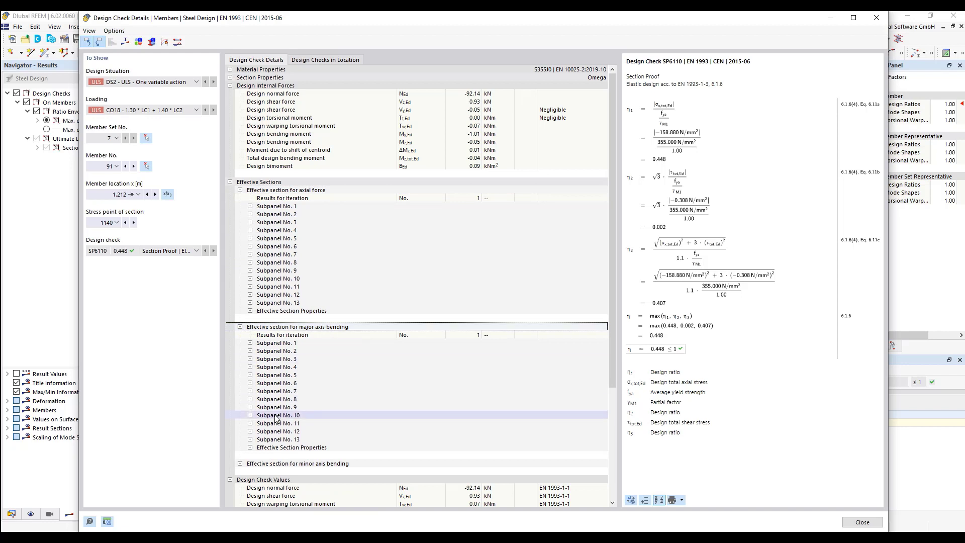
{"action": "scroll", "coordinate": [251, 415], "scroll_direction": "down", "scroll_amount": 2}
{"action": "left_click", "coordinate": [240, 415]}
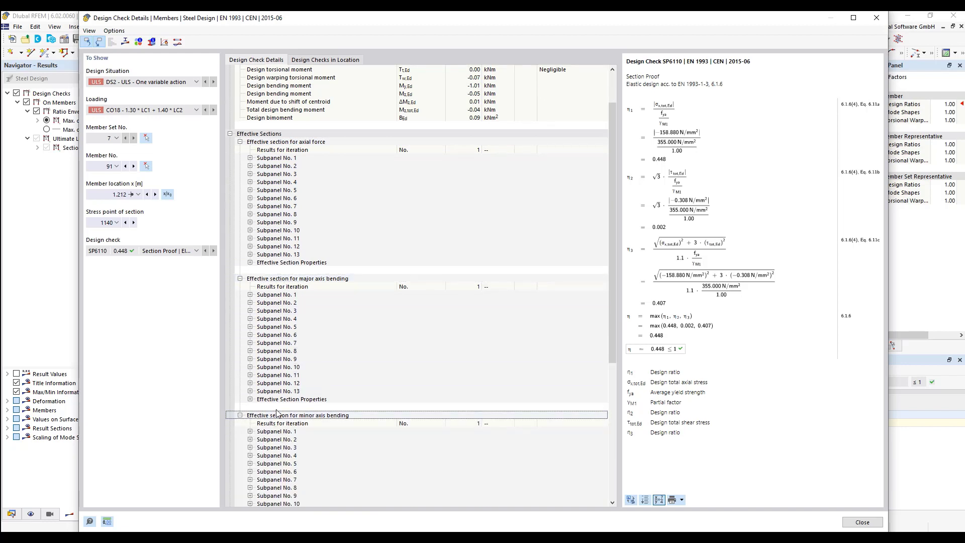
{"action": "scroll", "coordinate": [324, 419], "scroll_direction": "up", "scroll_amount": 2}
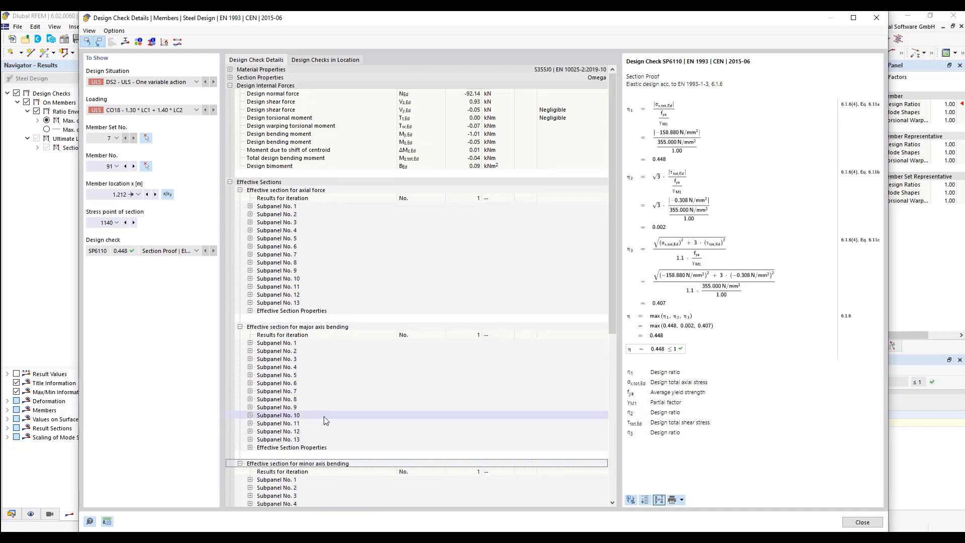
Step: Examine the details of Subpanel No. 1 and the effective section properties for axial force
{"action": "left_click", "coordinate": [250, 206]}
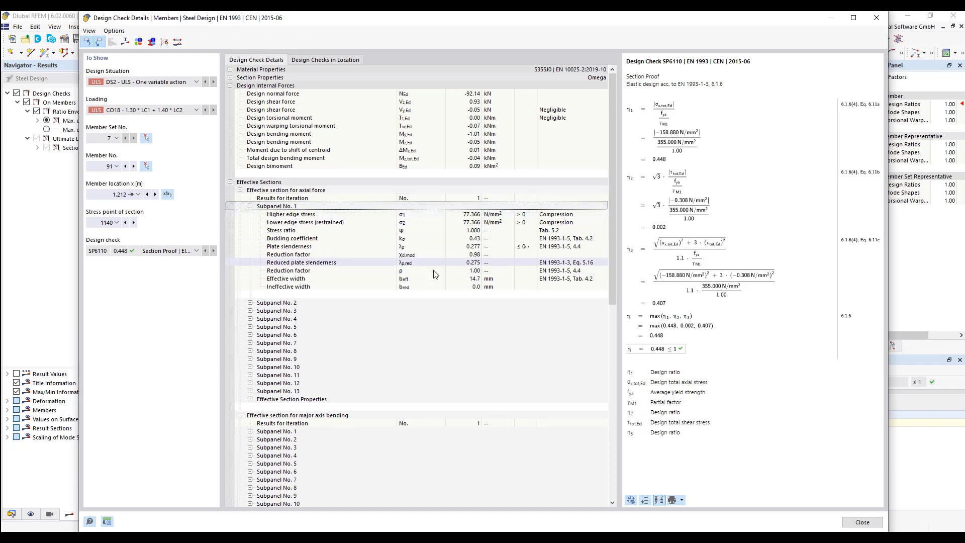
{"action": "left_click", "coordinate": [250, 400]}
{"action": "scroll", "coordinate": [295, 314], "scroll_direction": "down", "scroll_amount": 4}
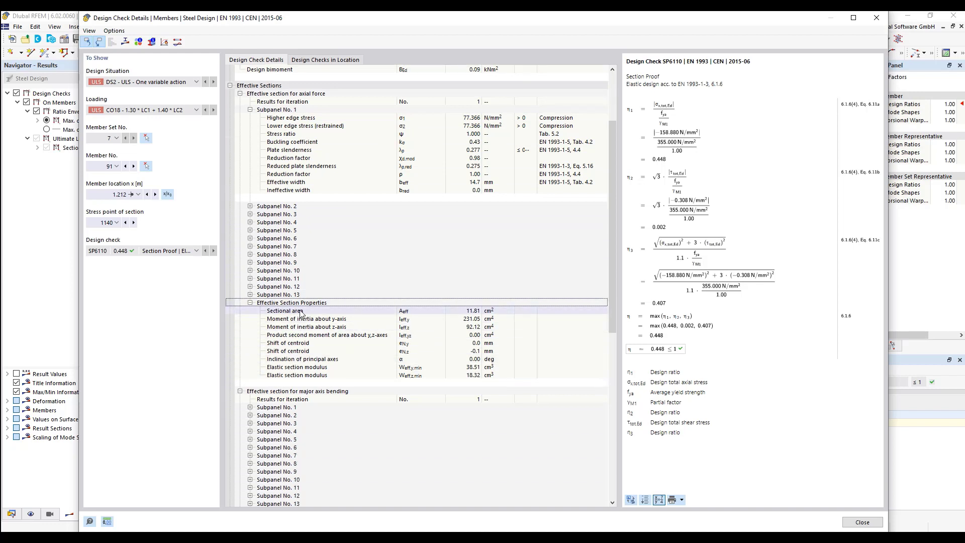
Step: Examine the effective sectional area and centroid shift for axial force, plus the moment due to shift of centroid in the design internal forces
{"action": "left_click", "coordinate": [416, 311]}
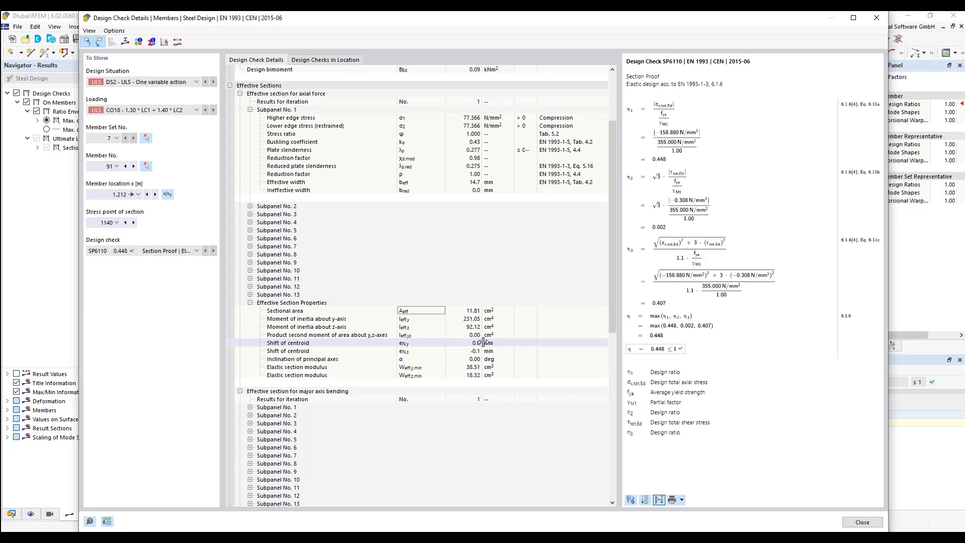
{"action": "left_click_drag", "start_coordinate": [612, 308], "coordinate": [611, 217]}
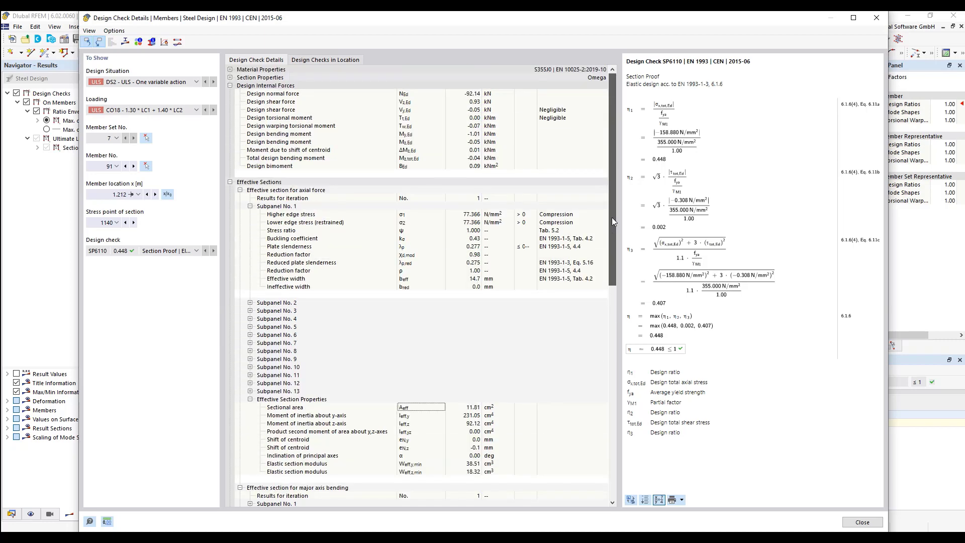
{"action": "left_click", "coordinate": [435, 151]}
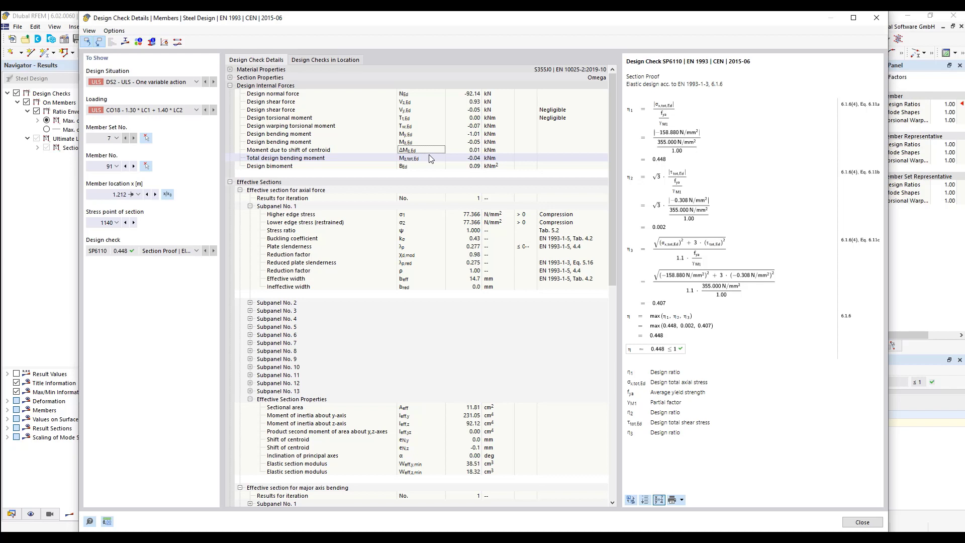
Step: Open the Omega section information and display its finite strip buckling shape for the unit axial force N of -1 kN
{"action": "left_click", "coordinate": [152, 43]}
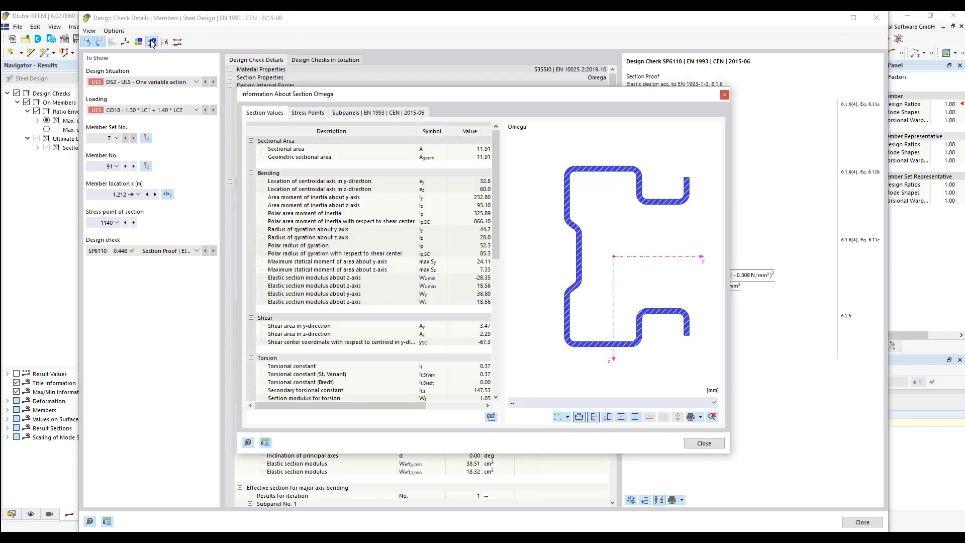
{"action": "left_click_drag", "start_coordinate": [328, 93], "coordinate": [327, 80]}
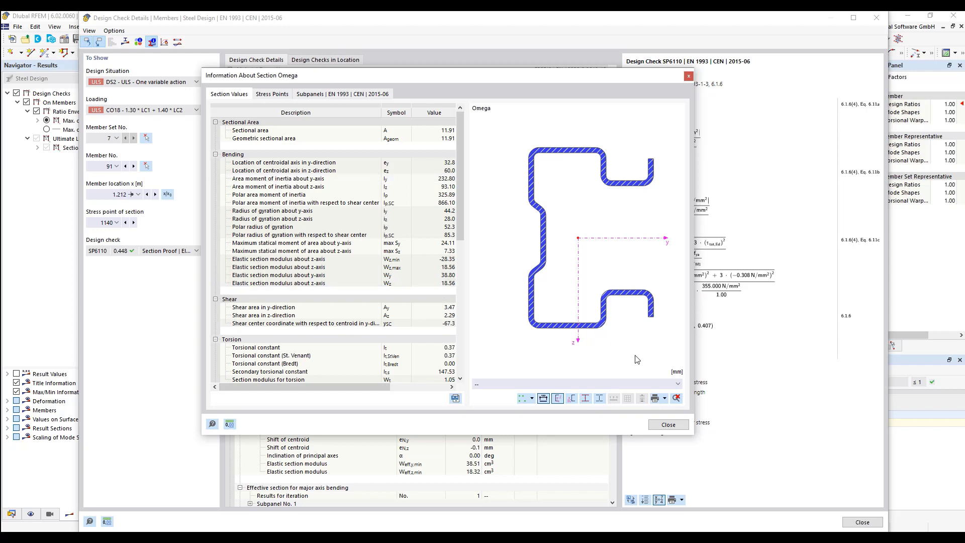
{"action": "left_click", "coordinate": [678, 384]}
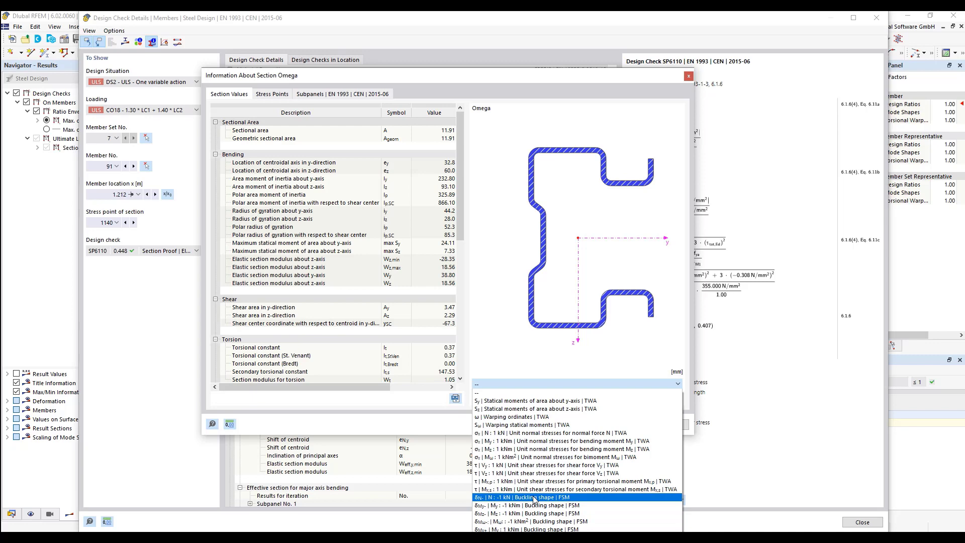
{"action": "left_click", "coordinate": [535, 497]}
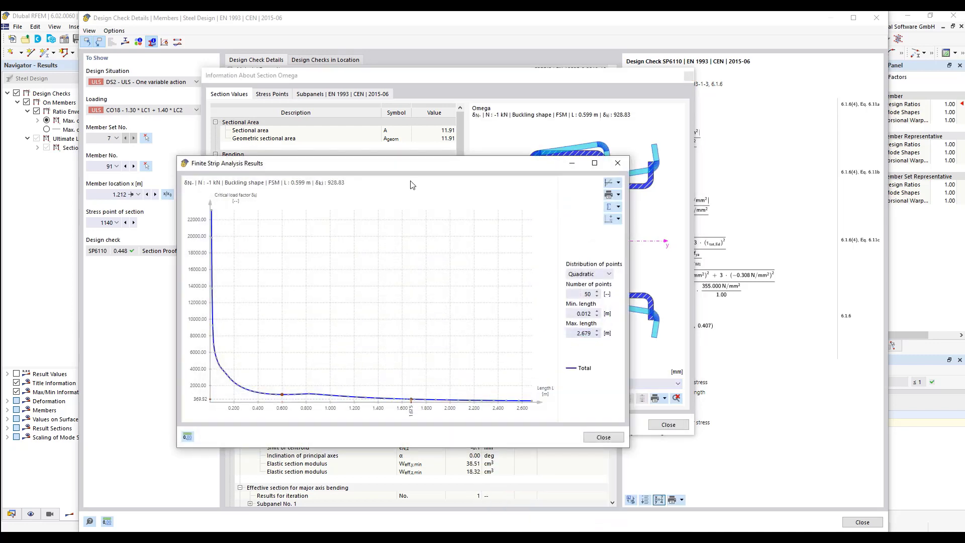
{"action": "left_click_drag", "start_coordinate": [416, 165], "coordinate": [287, 119]}
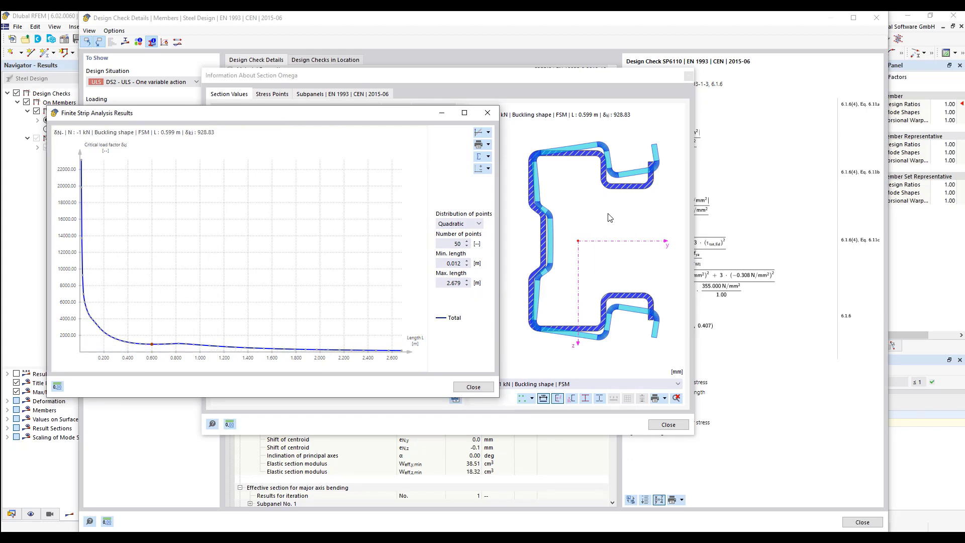
Step: Show the buckling shape at a length of 2.679 m on the critical load factor curve, and close the section information
{"action": "left_click", "coordinate": [401, 352]}
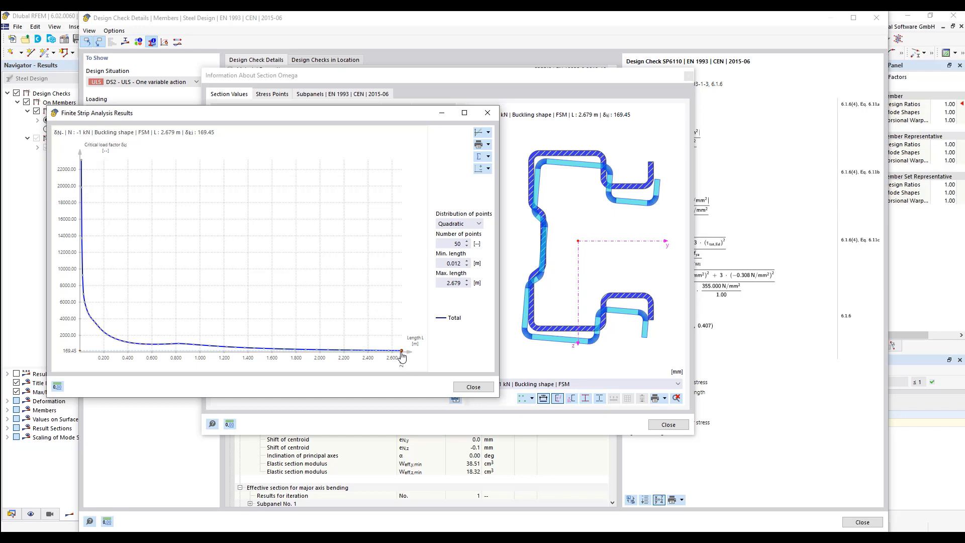
{"action": "left_click", "coordinate": [488, 112]}
{"action": "left_click", "coordinate": [689, 77]}
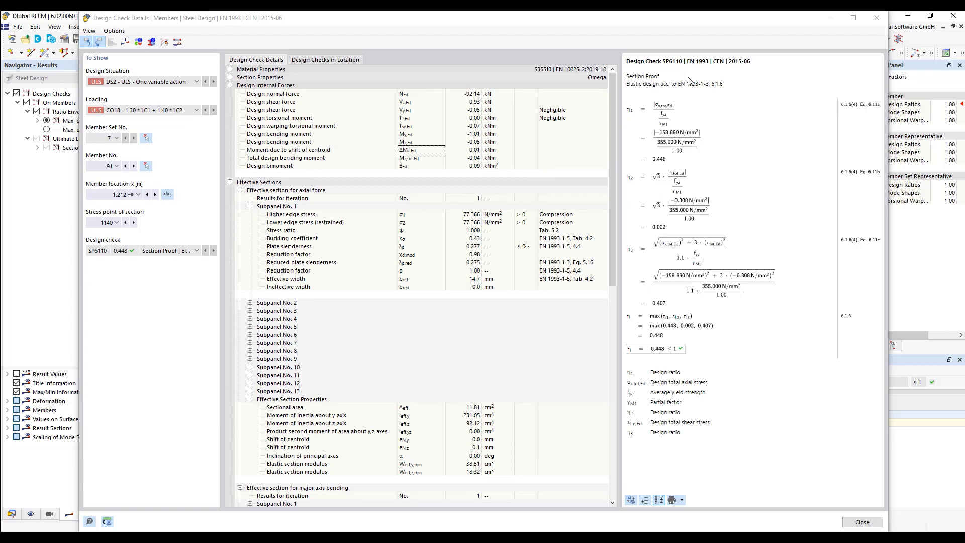
Step: Open the result diagrams of the Omega section and show the stresses on the gross section
{"action": "left_click", "coordinate": [126, 42]}
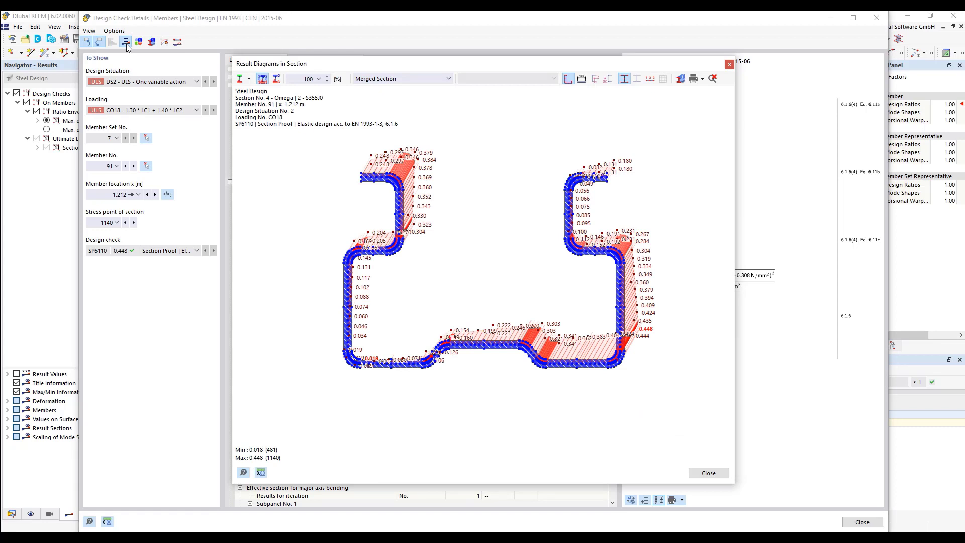
{"action": "left_click", "coordinate": [416, 79]}
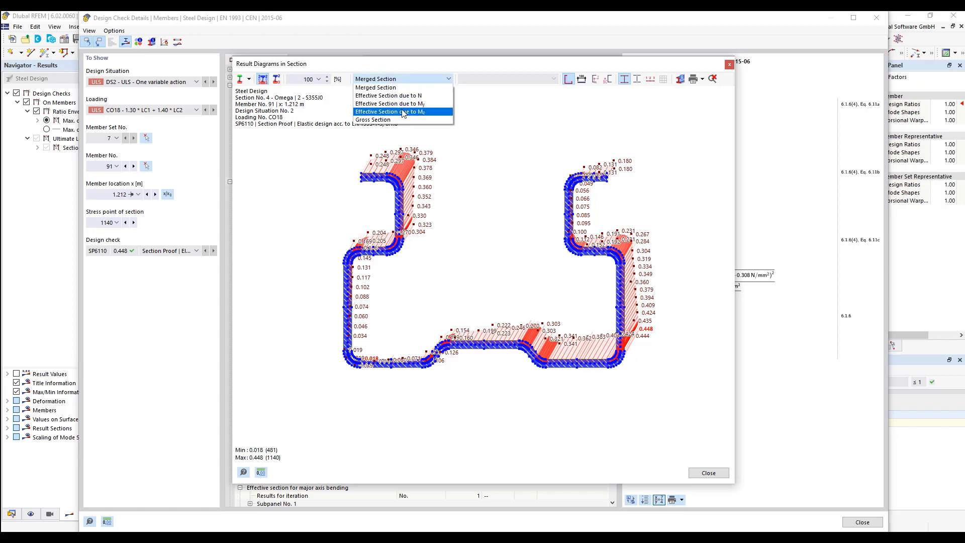
{"action": "left_click", "coordinate": [395, 120]}
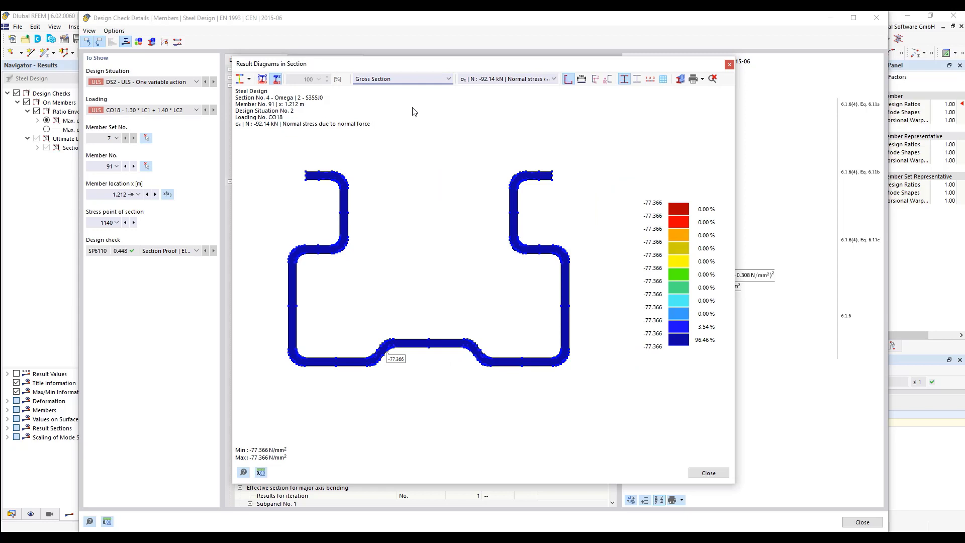
Step: Display the effective section due to N in the result diagrams and examine the free end of the lip up close
{"action": "left_click", "coordinate": [450, 80]}
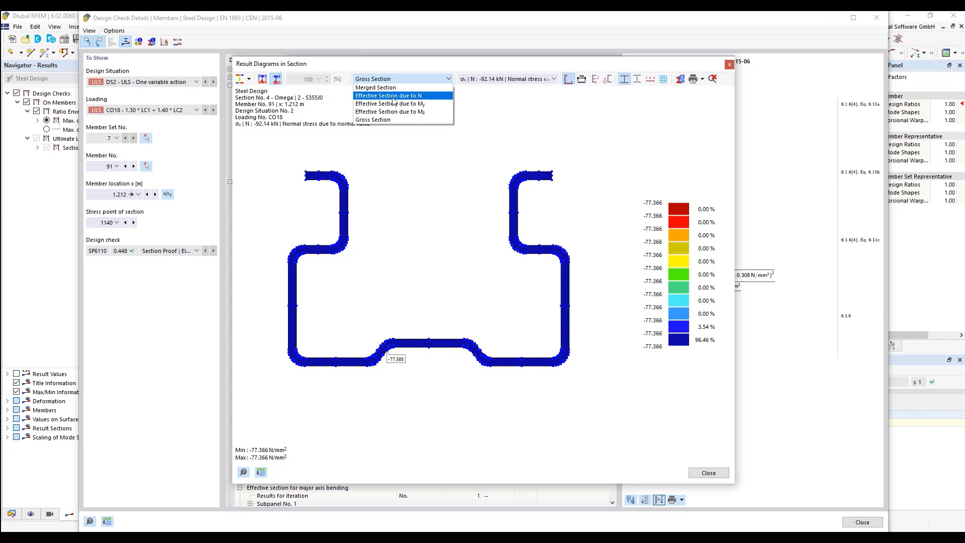
{"action": "left_click", "coordinate": [419, 99]}
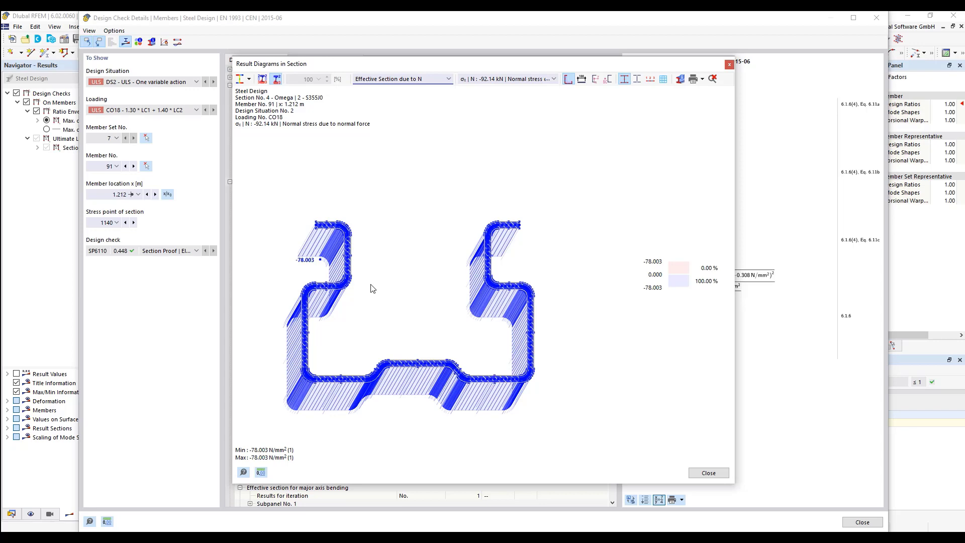
{"action": "scroll", "coordinate": [317, 229], "scroll_direction": "up", "scroll_amount": 4}
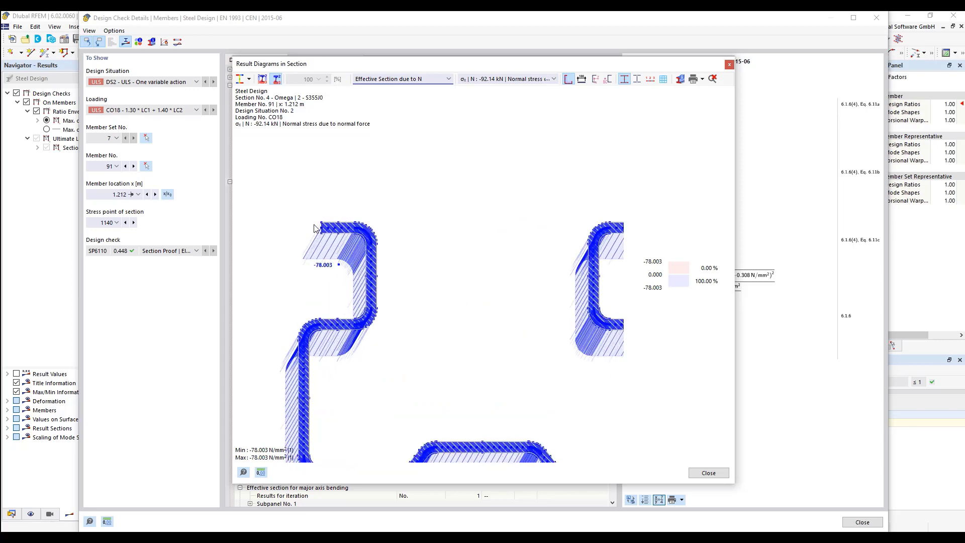
{"action": "scroll", "coordinate": [317, 229], "scroll_direction": "up", "scroll_amount": 5}
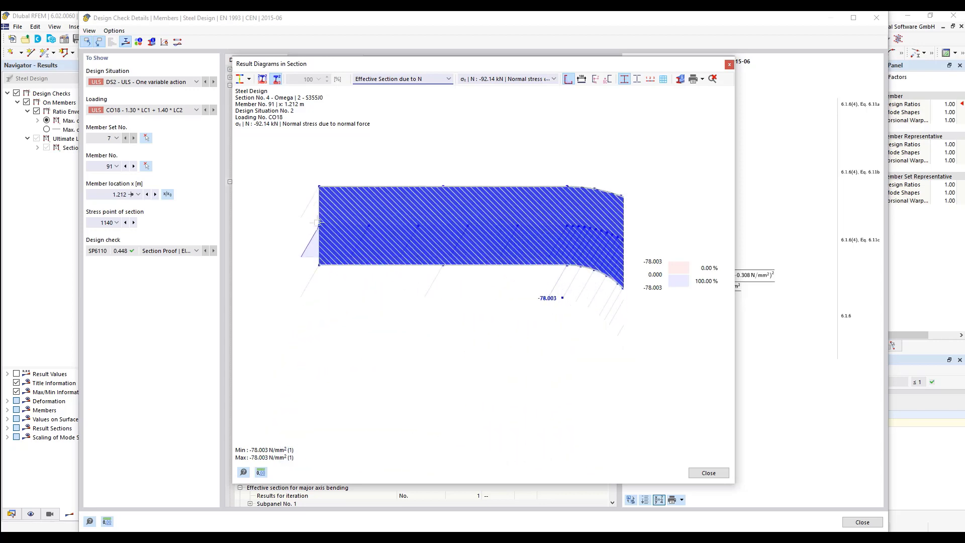
{"action": "scroll", "coordinate": [321, 182], "scroll_direction": "up", "scroll_amount": 2}
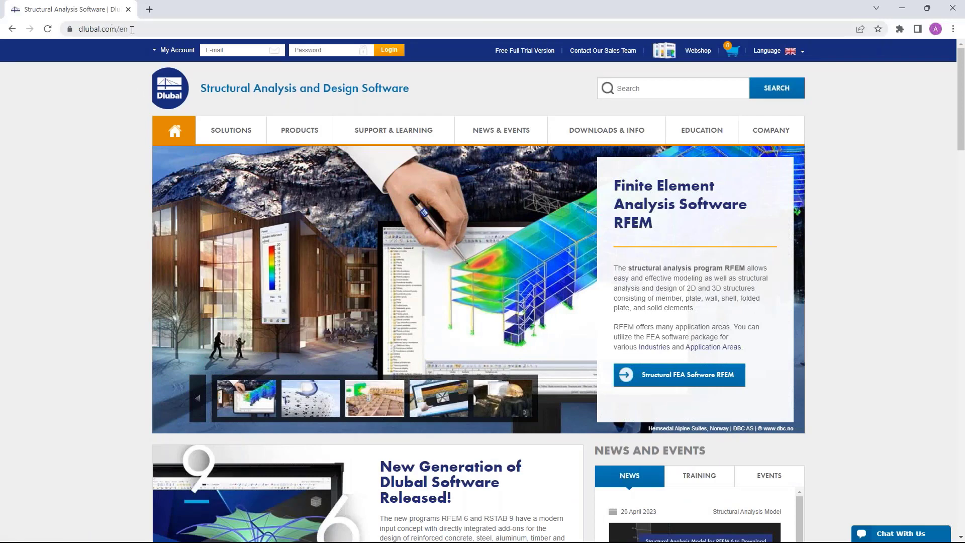
Step: Switch to the Dlubal website in the browser and open the webinar "Modeling and Design of Cold-Formed Steel Sections According to EC 3 in RFEM 6"
{"action": "mouse_move", "coordinate": [509, 130]}
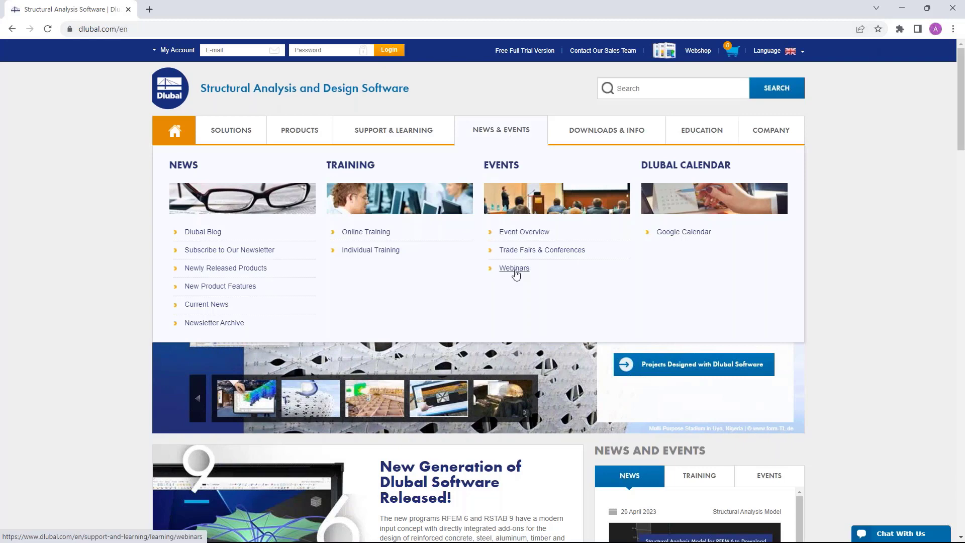
{"action": "left_click", "coordinate": [514, 268]}
{"action": "scroll", "coordinate": [515, 274], "scroll_direction": "down", "scroll_amount": 6}
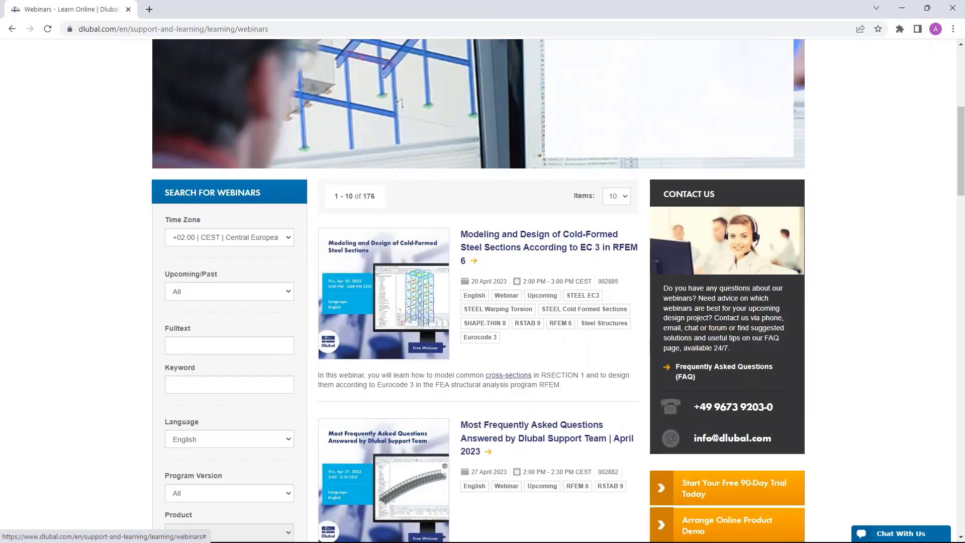
{"action": "scroll", "coordinate": [516, 274], "scroll_direction": "down", "scroll_amount": 3}
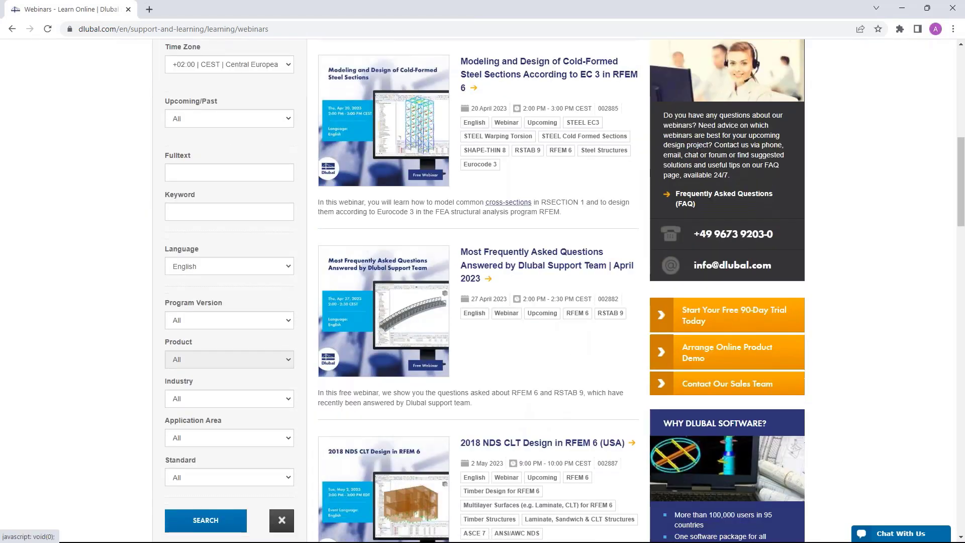
{"action": "scroll", "coordinate": [502, 154], "scroll_direction": "down", "scroll_amount": 2}
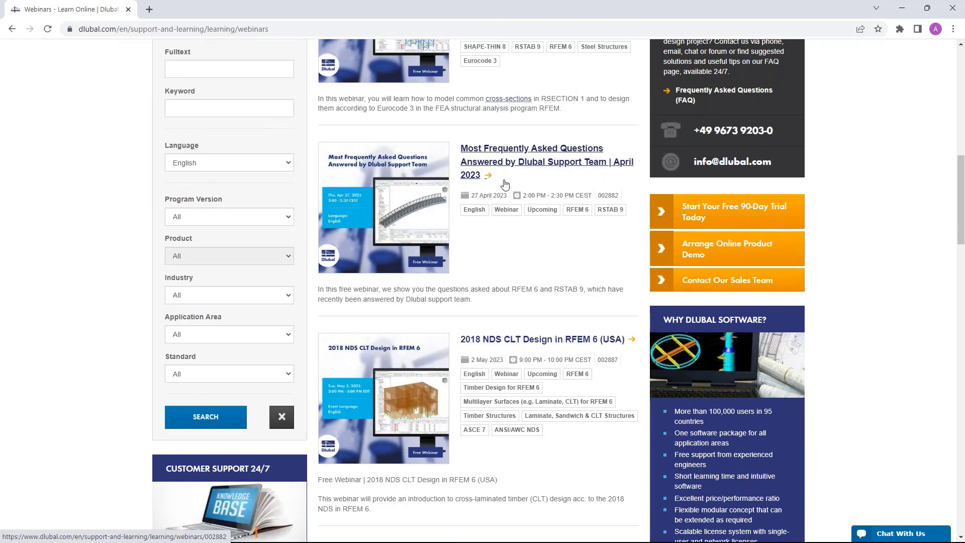
{"action": "scroll", "coordinate": [506, 200], "scroll_direction": "down", "scroll_amount": 7}
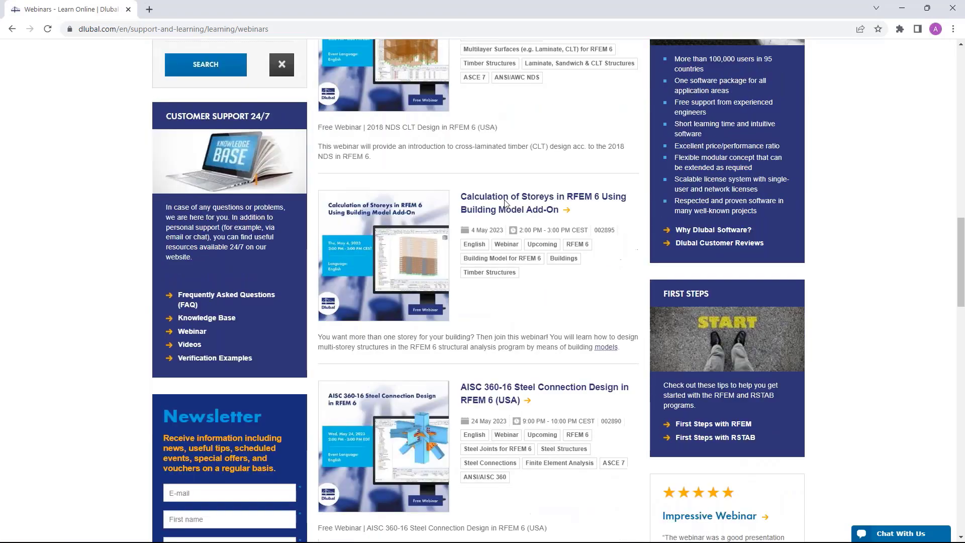
{"action": "scroll", "coordinate": [506, 202], "scroll_direction": "up", "scroll_amount": 10}
{"action": "left_click", "coordinate": [508, 181]}
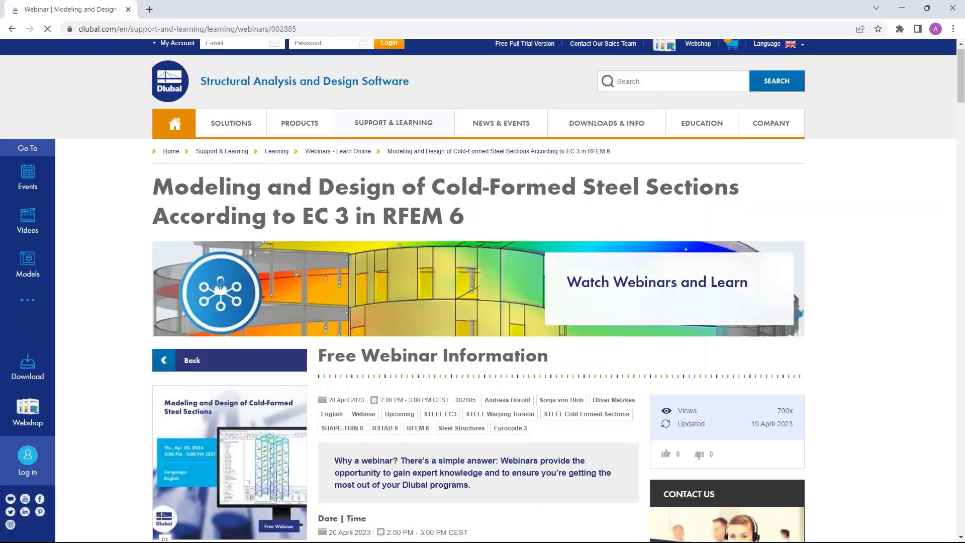
Step: Review the webinar page's content, time schedule and downloads, down to the Models to Download section
{"action": "scroll", "coordinate": [499, 322], "scroll_direction": "down", "scroll_amount": 2}
{"action": "scroll", "coordinate": [500, 324], "scroll_direction": "up", "scroll_amount": 1}
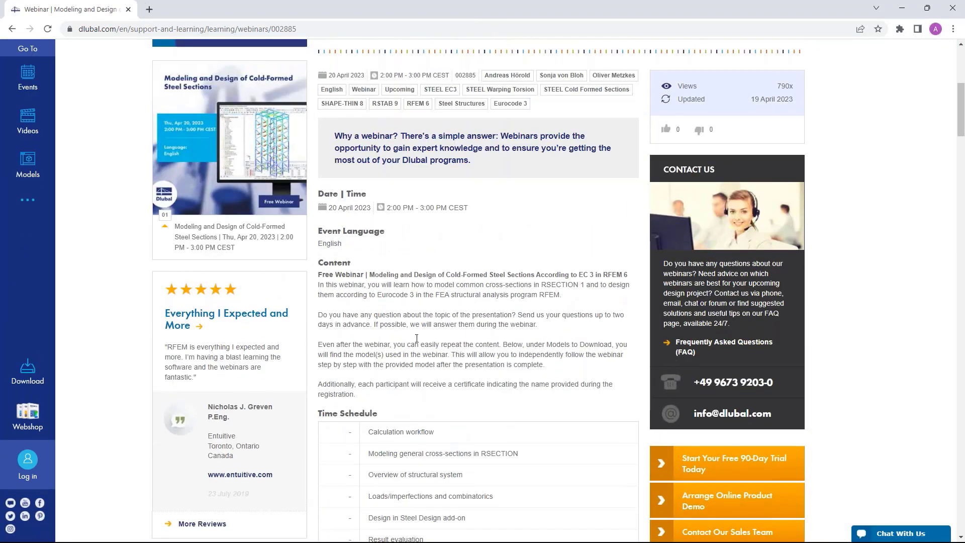
{"action": "scroll", "coordinate": [431, 338], "scroll_direction": "down", "scroll_amount": 10}
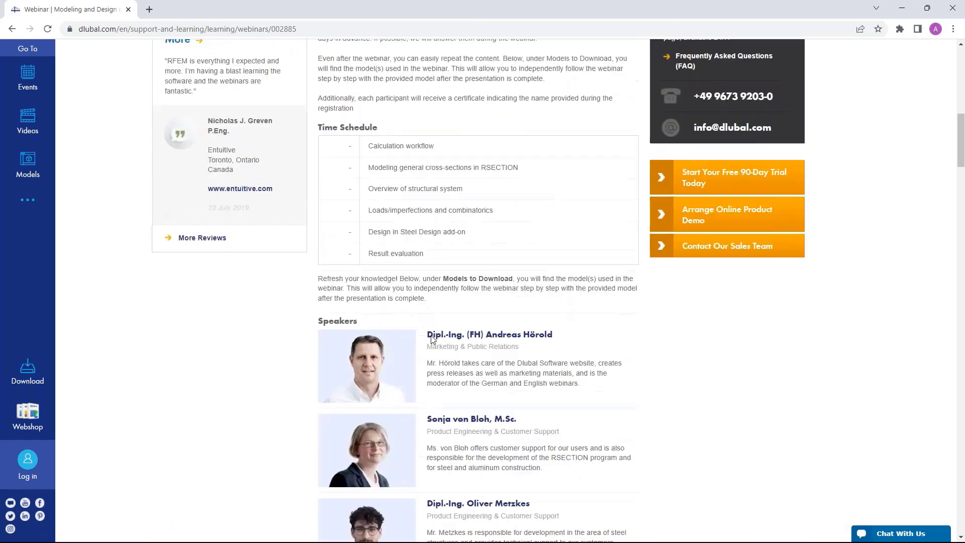
{"action": "scroll", "coordinate": [432, 336], "scroll_direction": "down", "scroll_amount": 1}
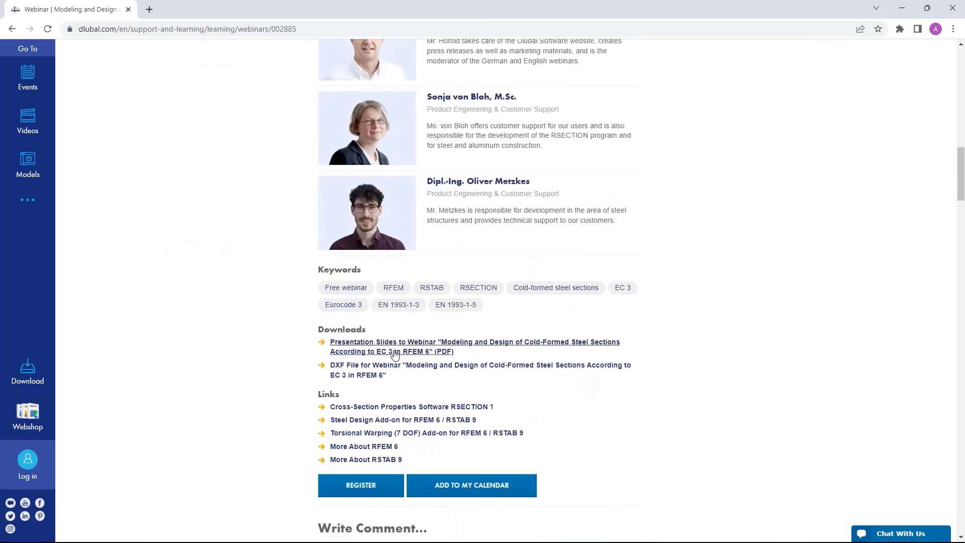
{"action": "scroll", "coordinate": [397, 348], "scroll_direction": "down", "scroll_amount": 3}
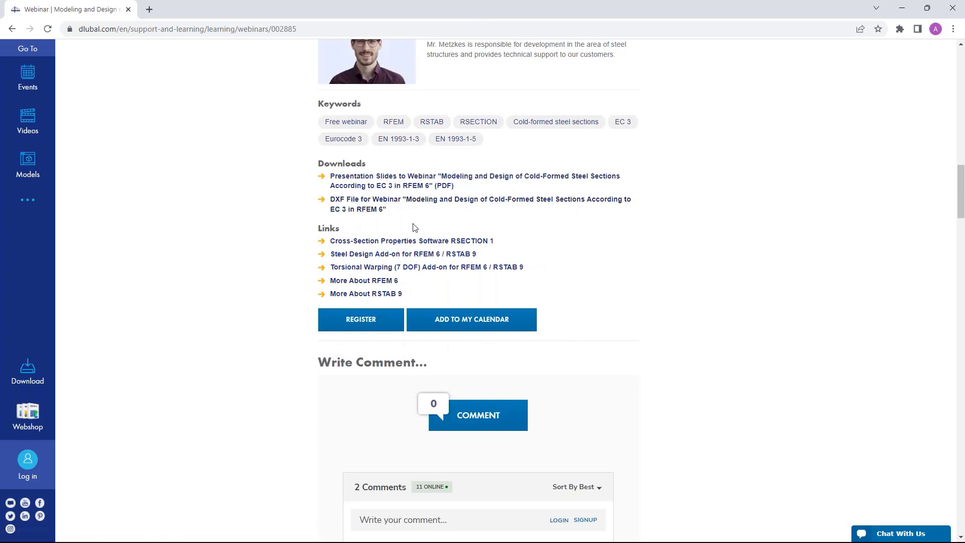
{"action": "scroll", "coordinate": [414, 228], "scroll_direction": "down", "scroll_amount": 8}
{"action": "scroll", "coordinate": [413, 229], "scroll_direction": "down", "scroll_amount": 18}
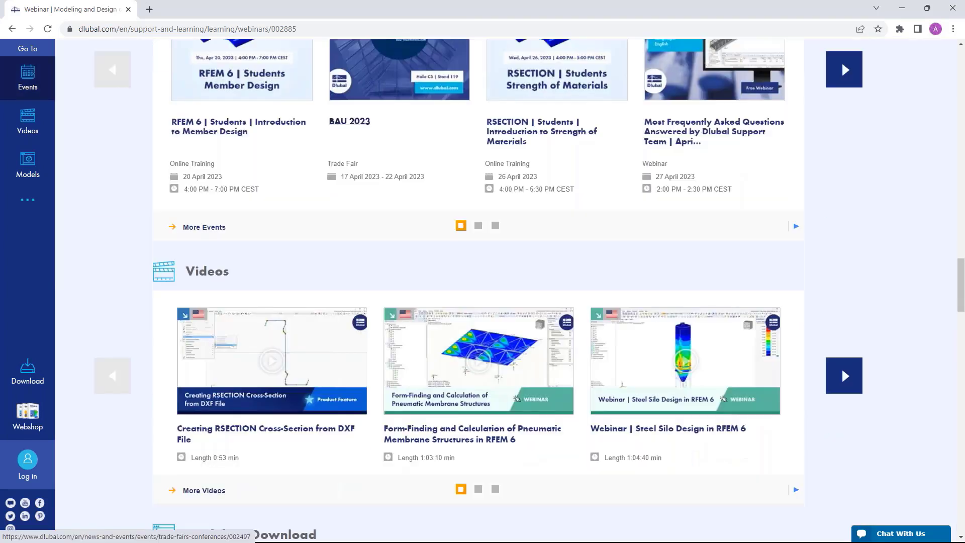
{"action": "scroll", "coordinate": [315, 168], "scroll_direction": "up", "scroll_amount": 2}
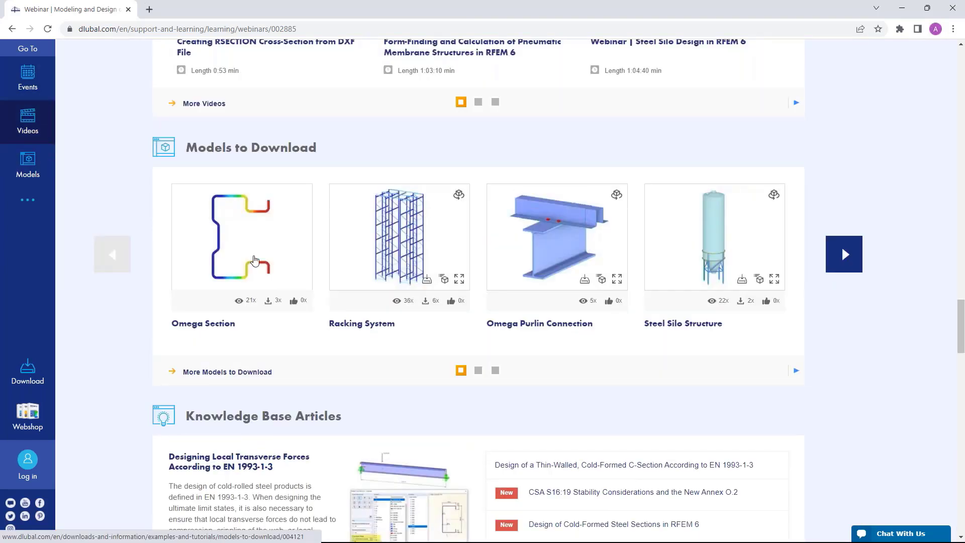